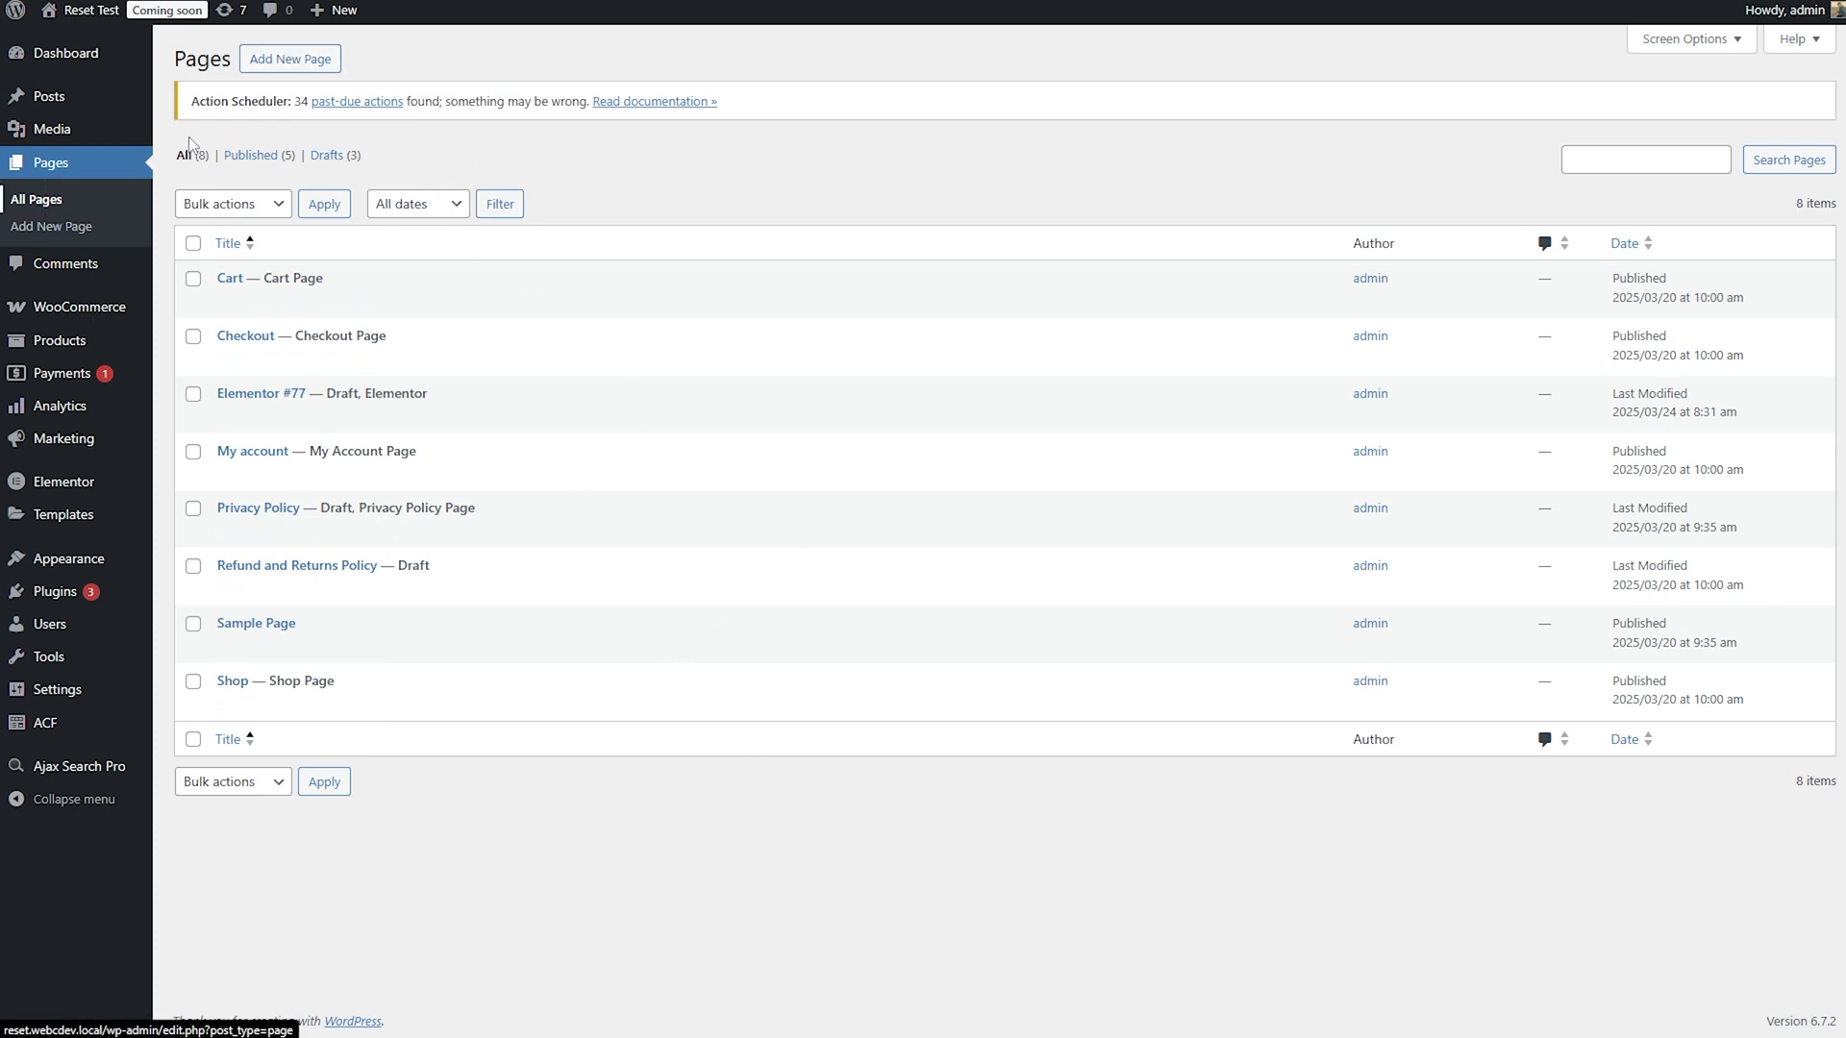
- Create a blank page titled 'Search Results' and publish it
click(362, 71)
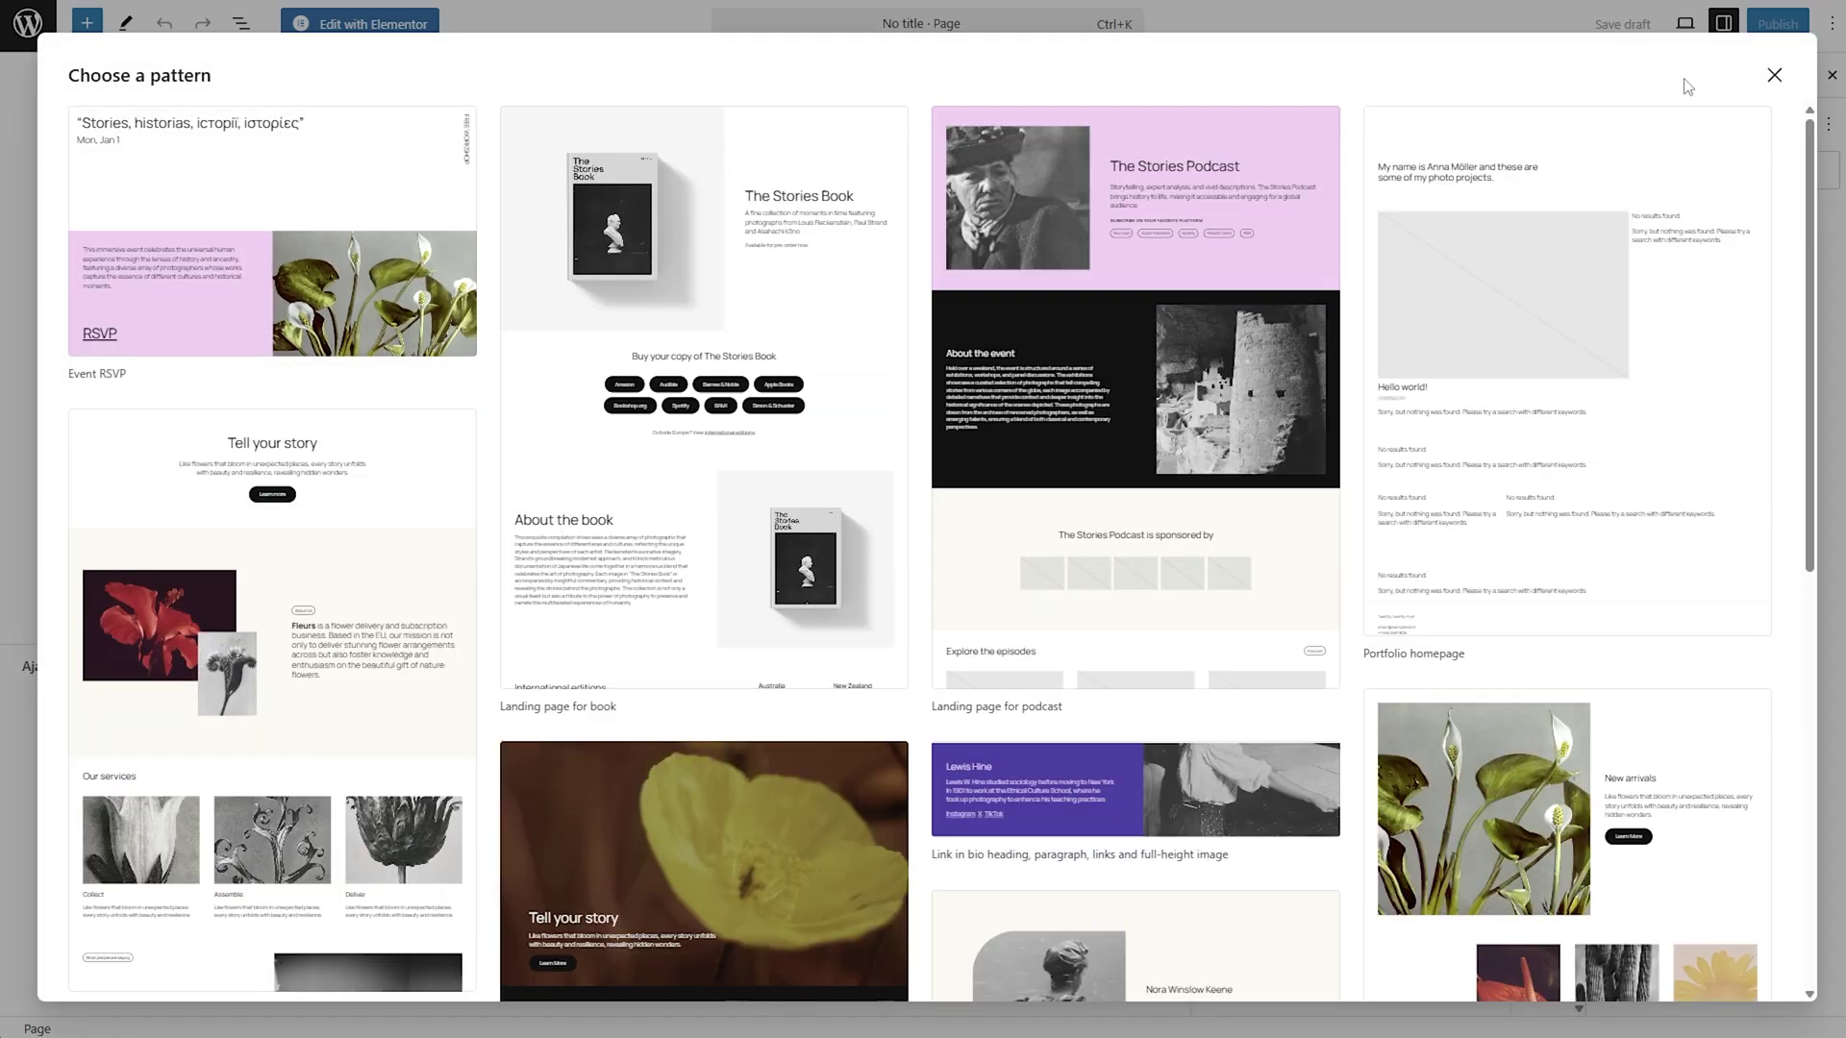
click(1774, 75)
text(Search Results)
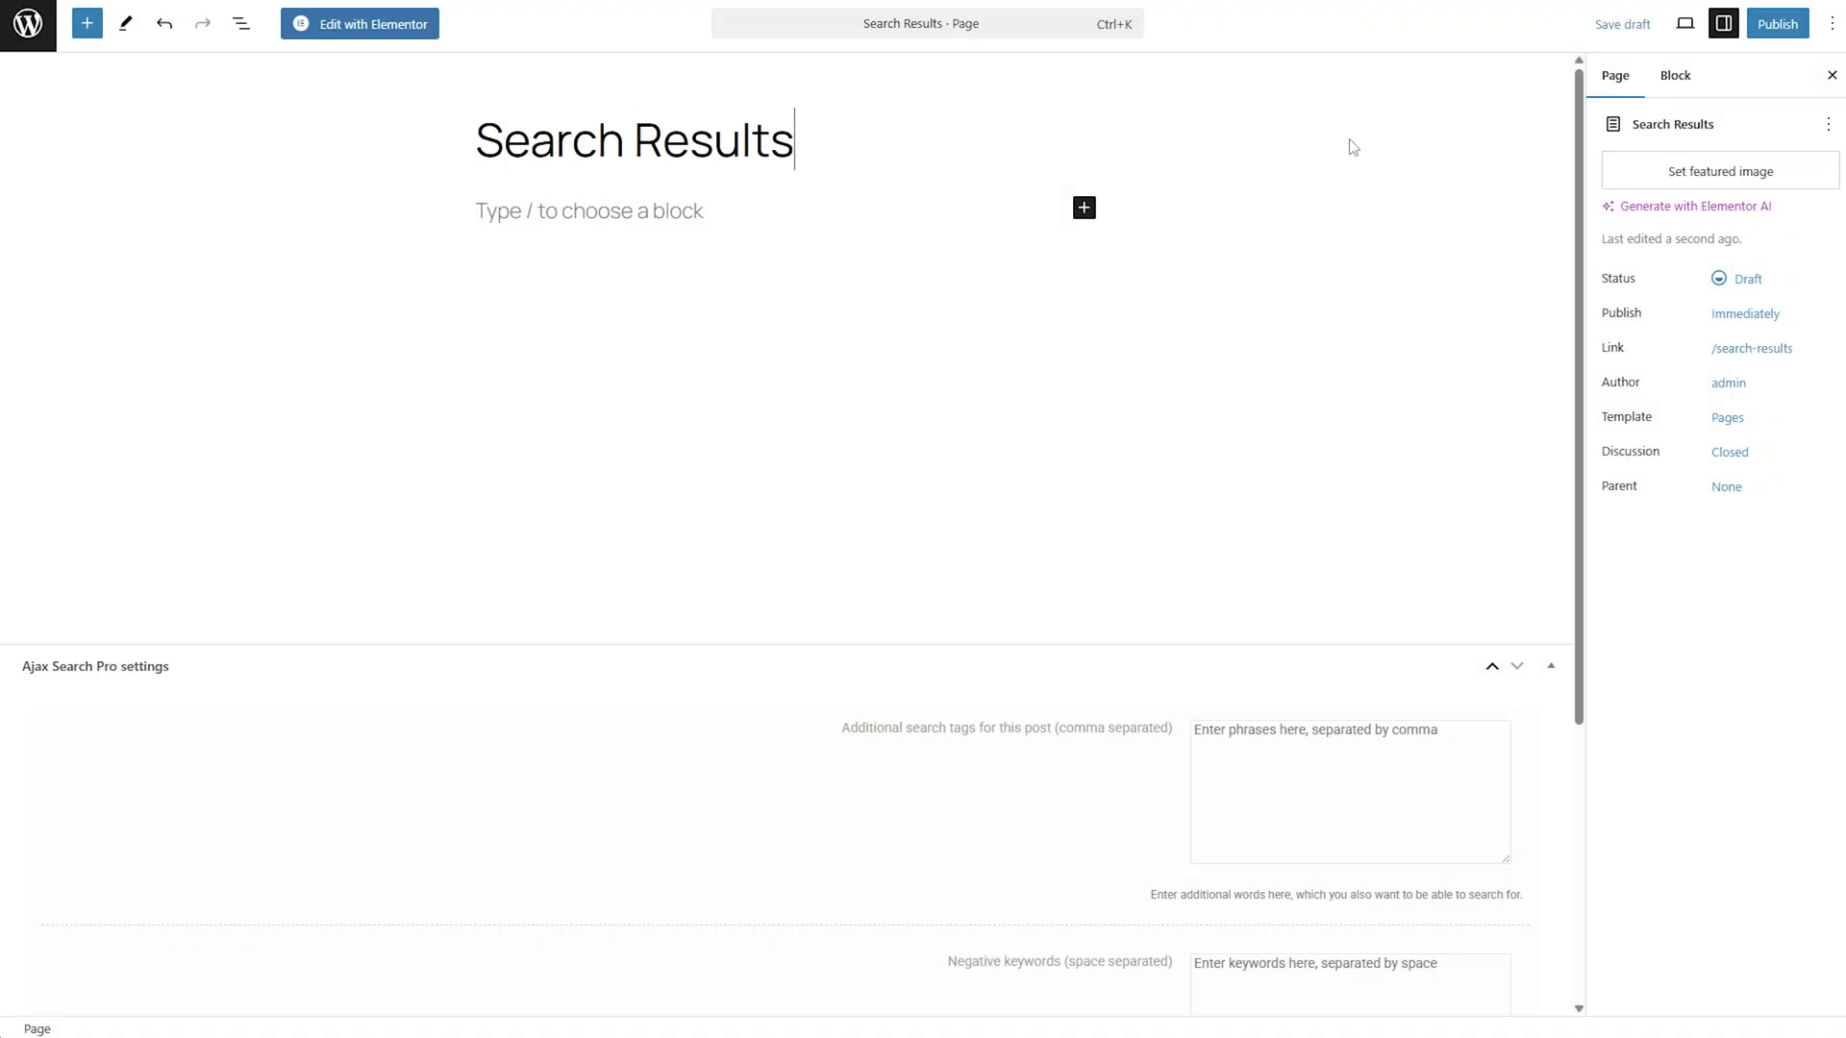
click(1777, 29)
click(1773, 26)
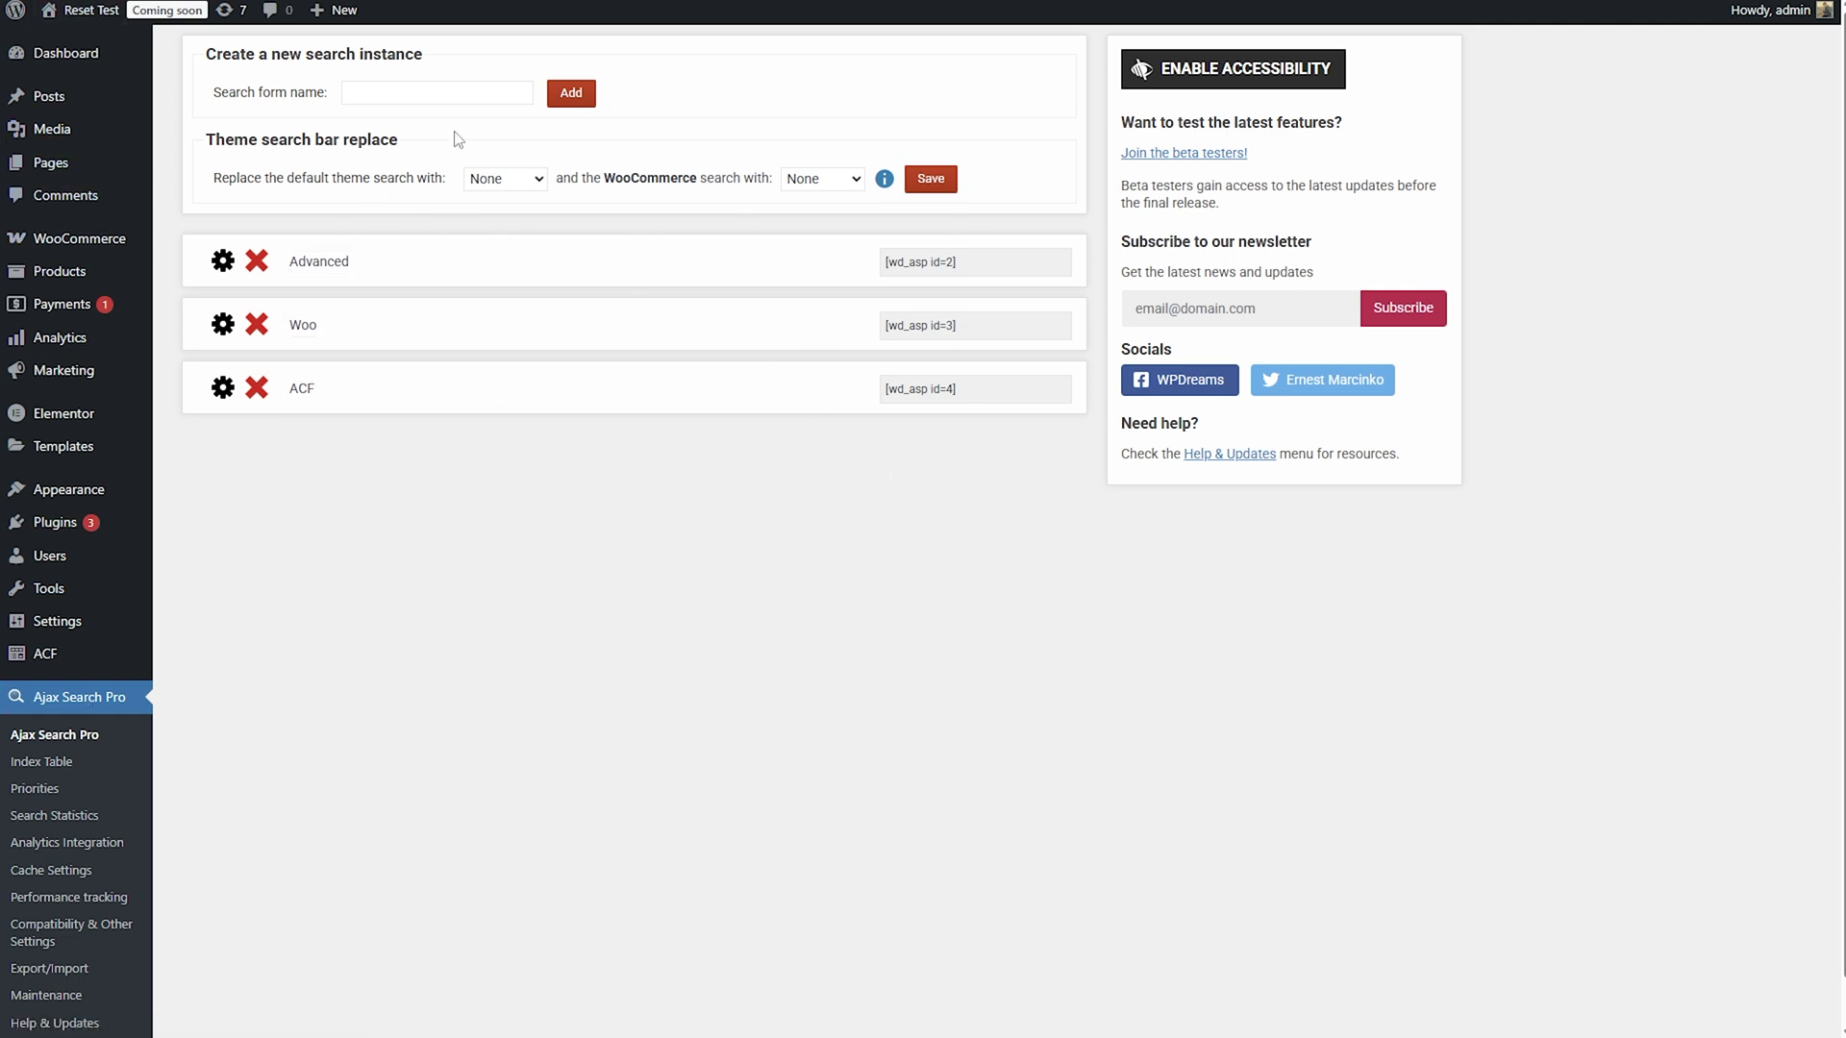
- Add an Ajax Search Pro search instance named 'Elementor Results Page'
click(432, 89)
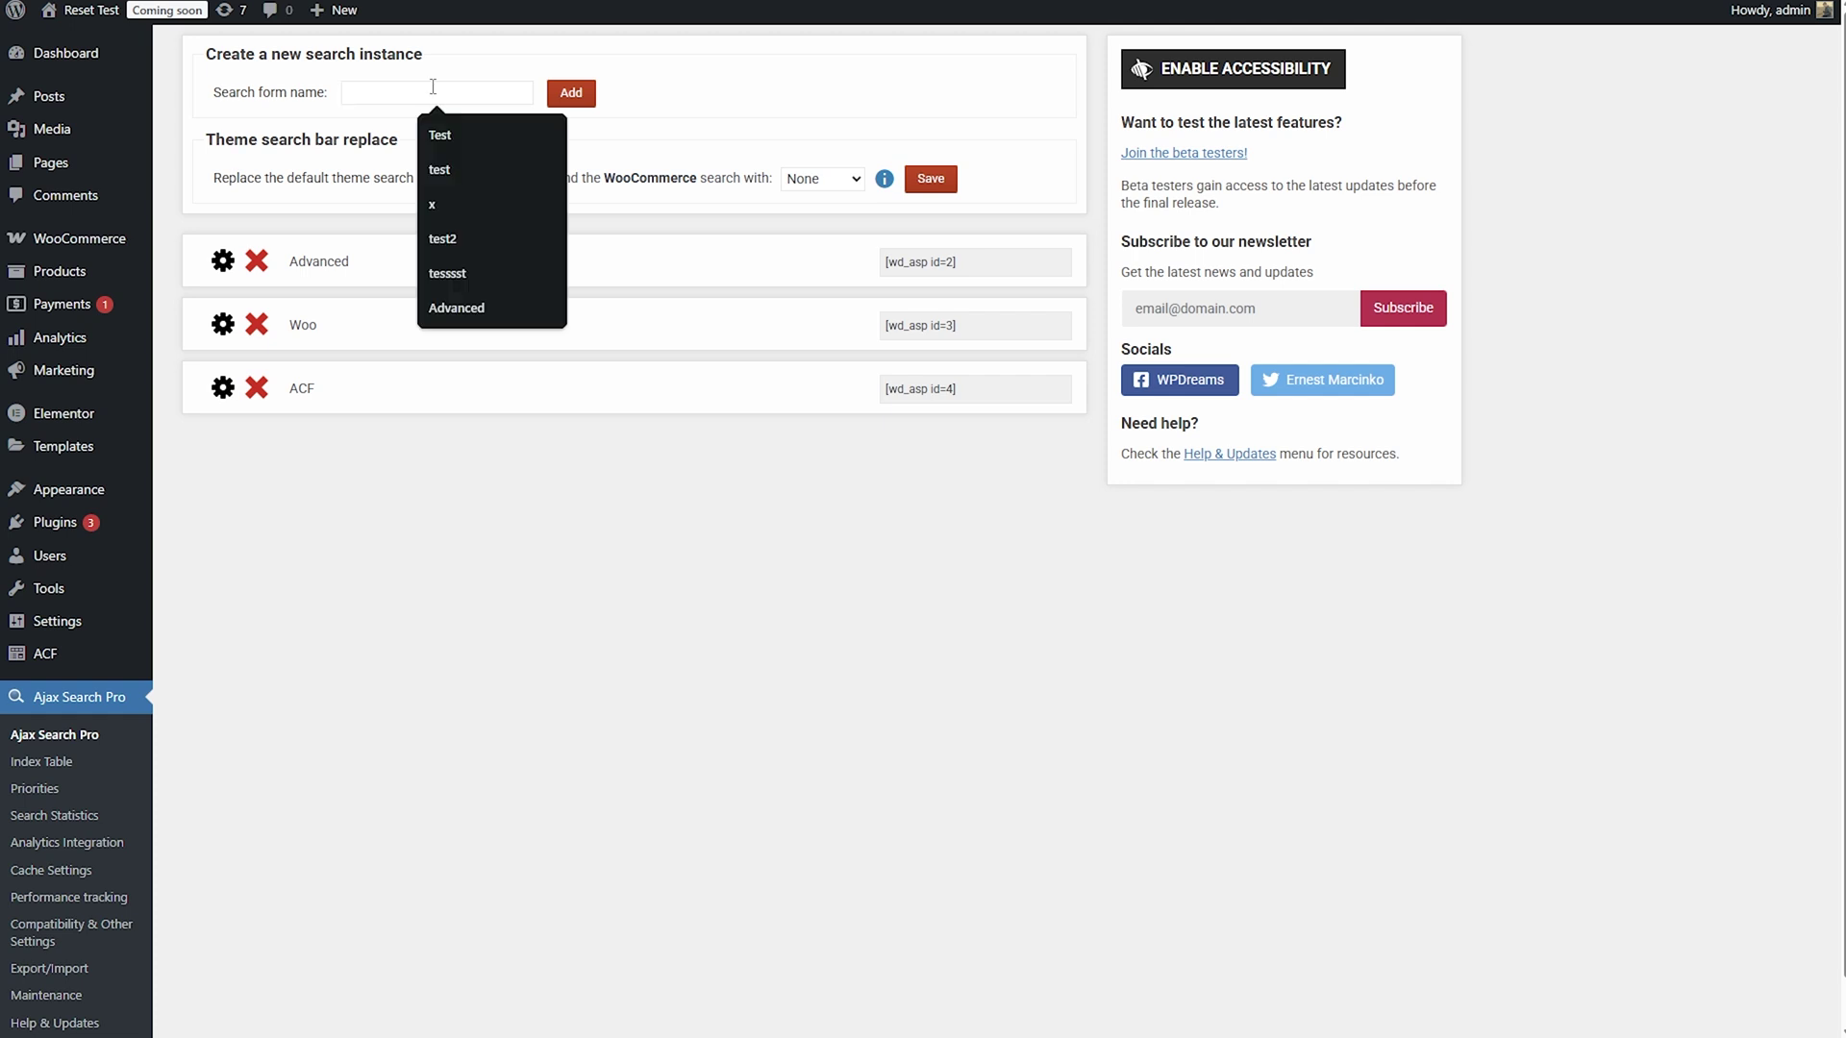
text(Eleme)
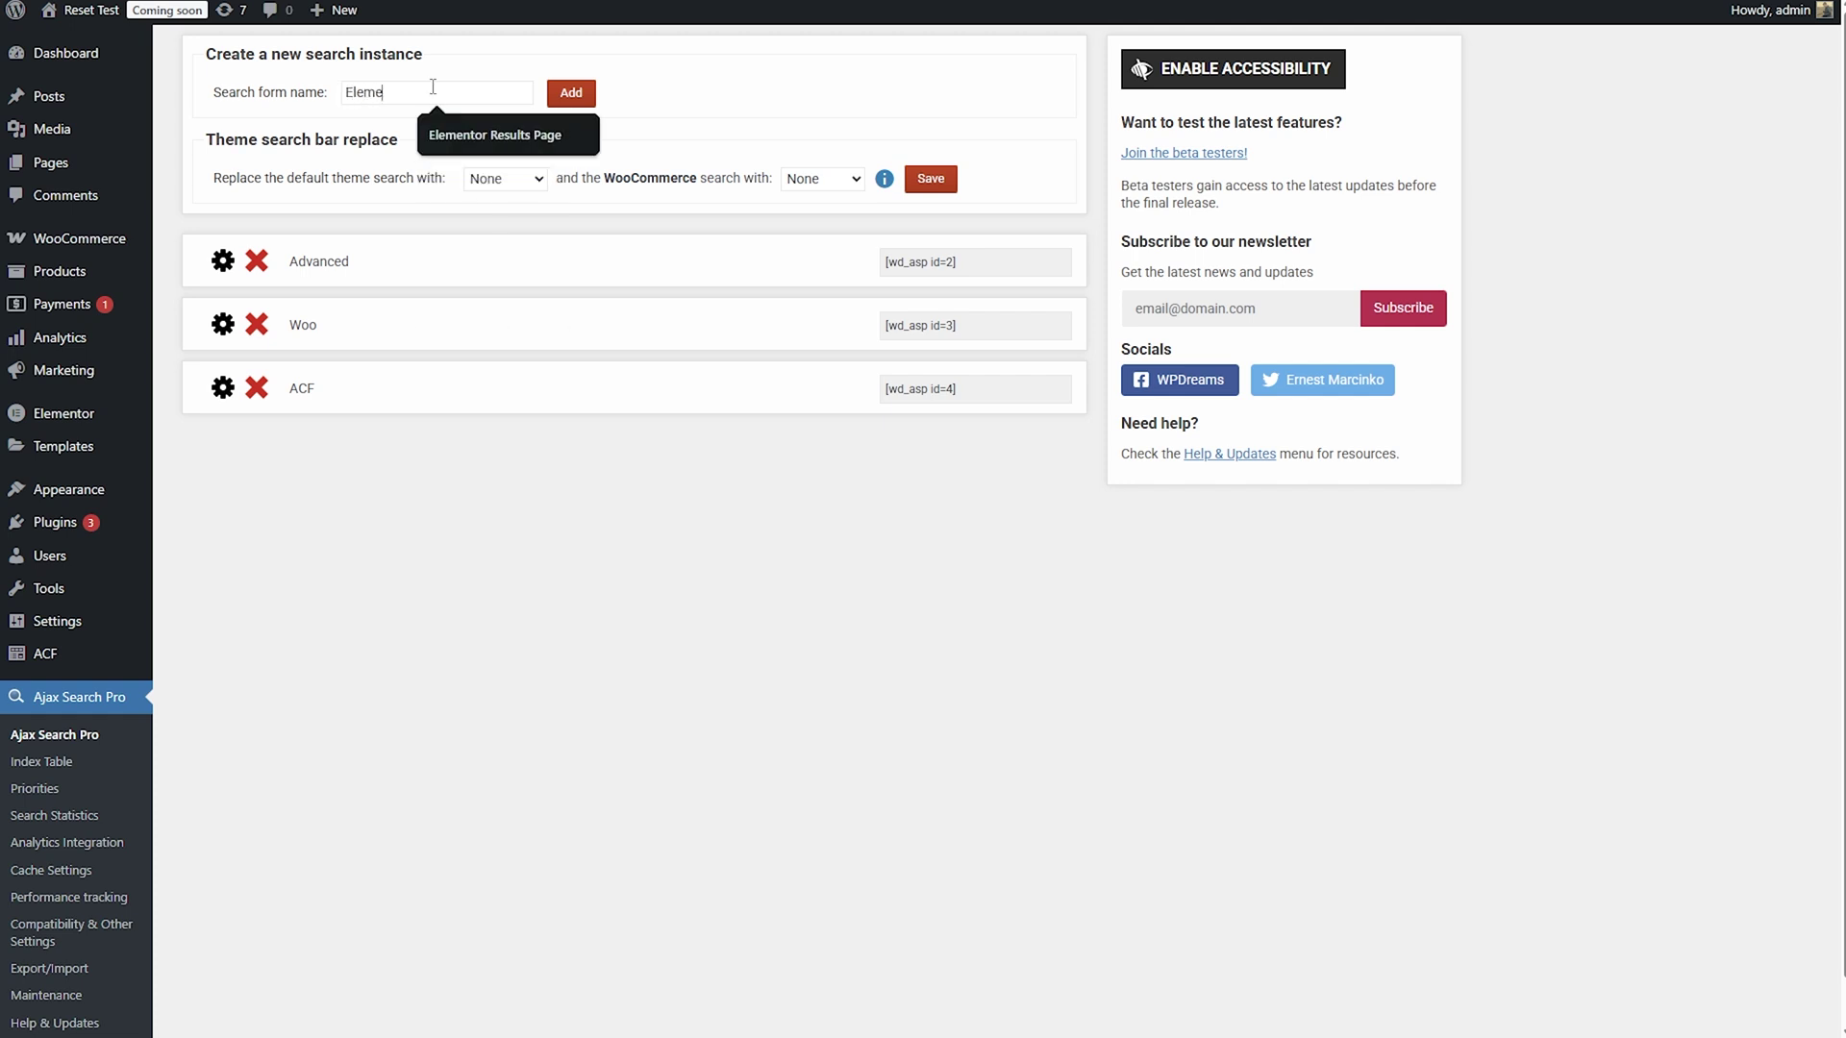
text(ntor Results Page)
click(504, 137)
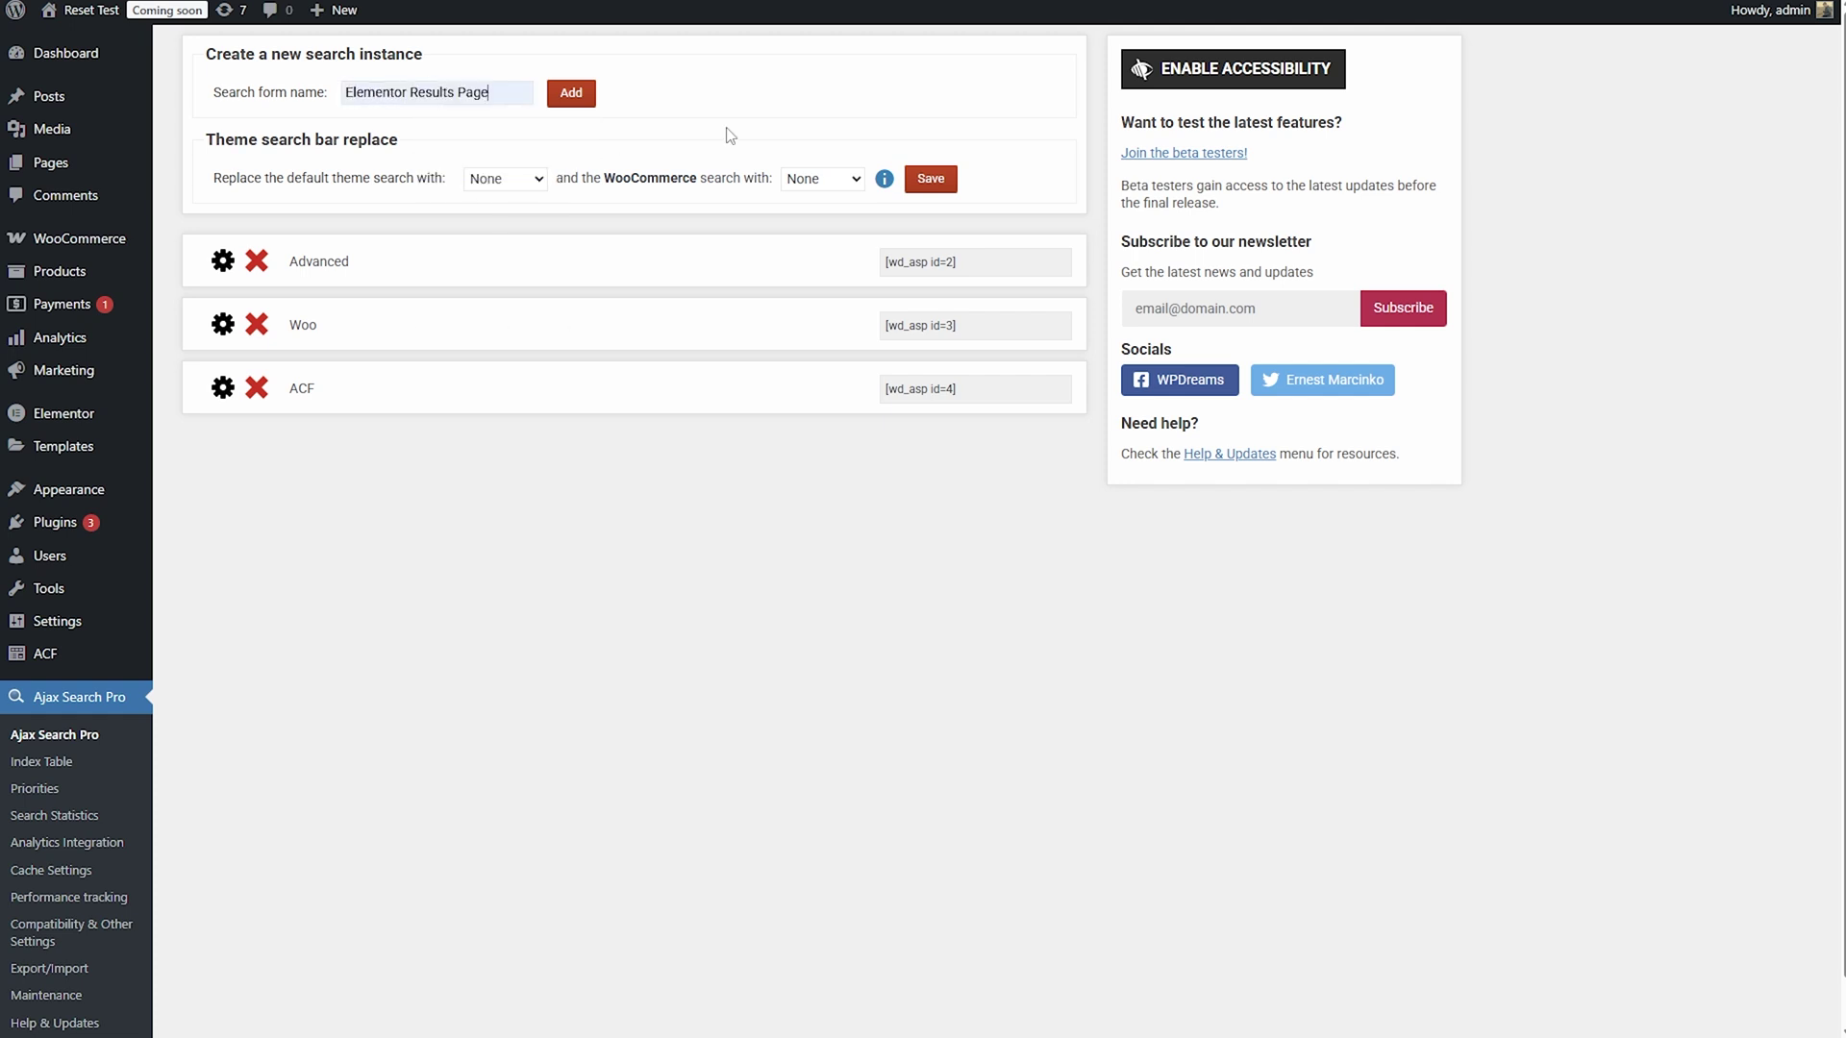
click(575, 93)
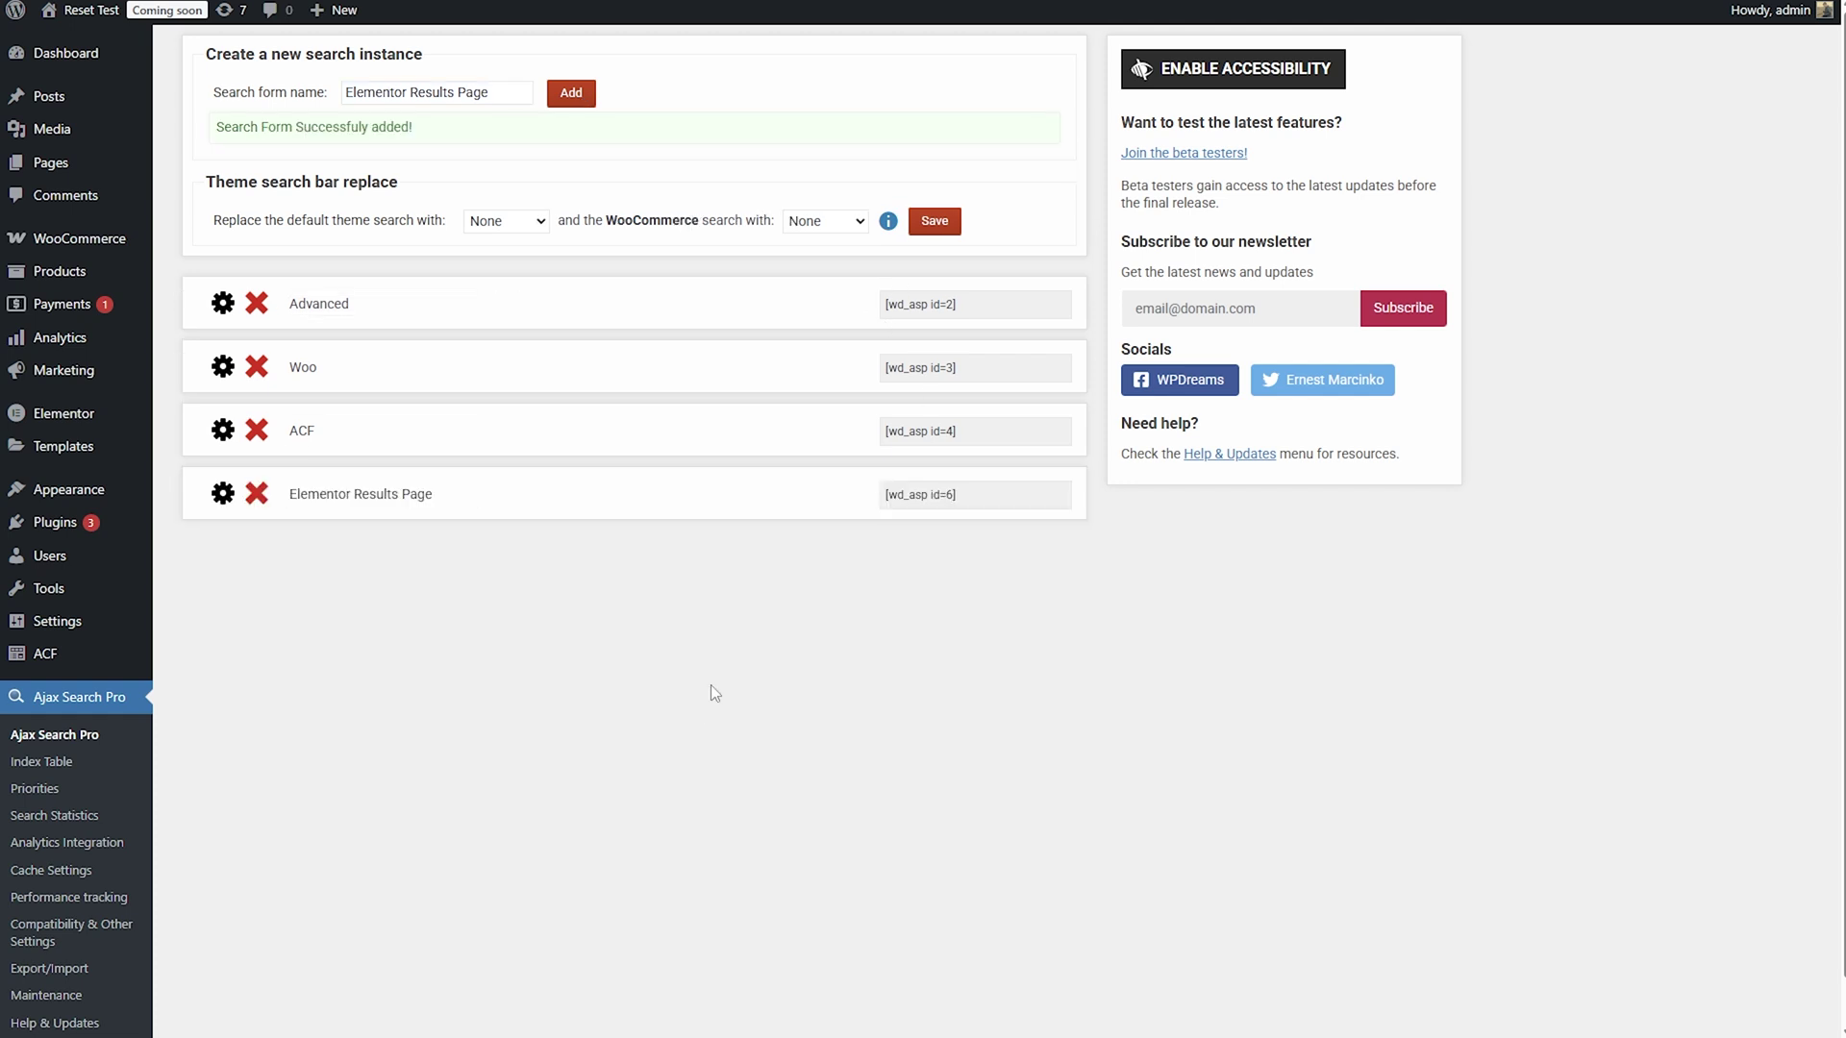
- Apply the Rounded Lilac Vertical theme to the Elementor Results Page search and preview the bar
click(226, 495)
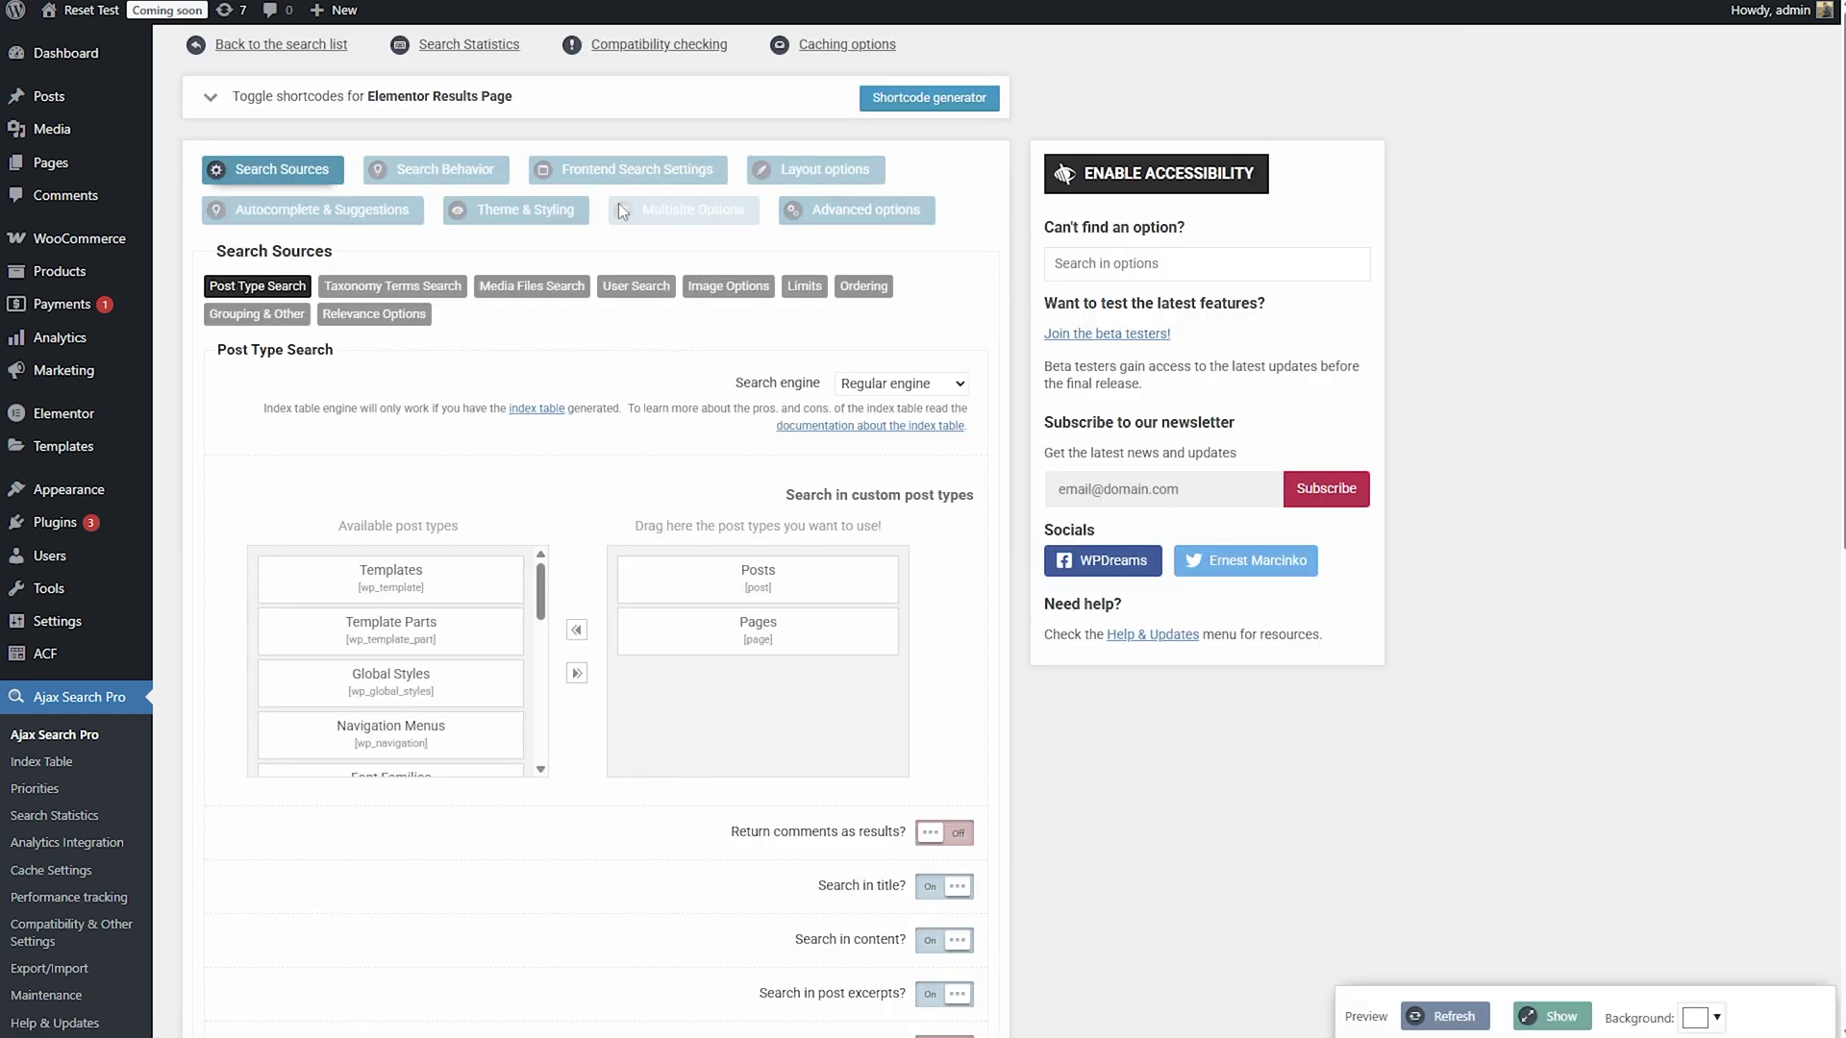
click(525, 219)
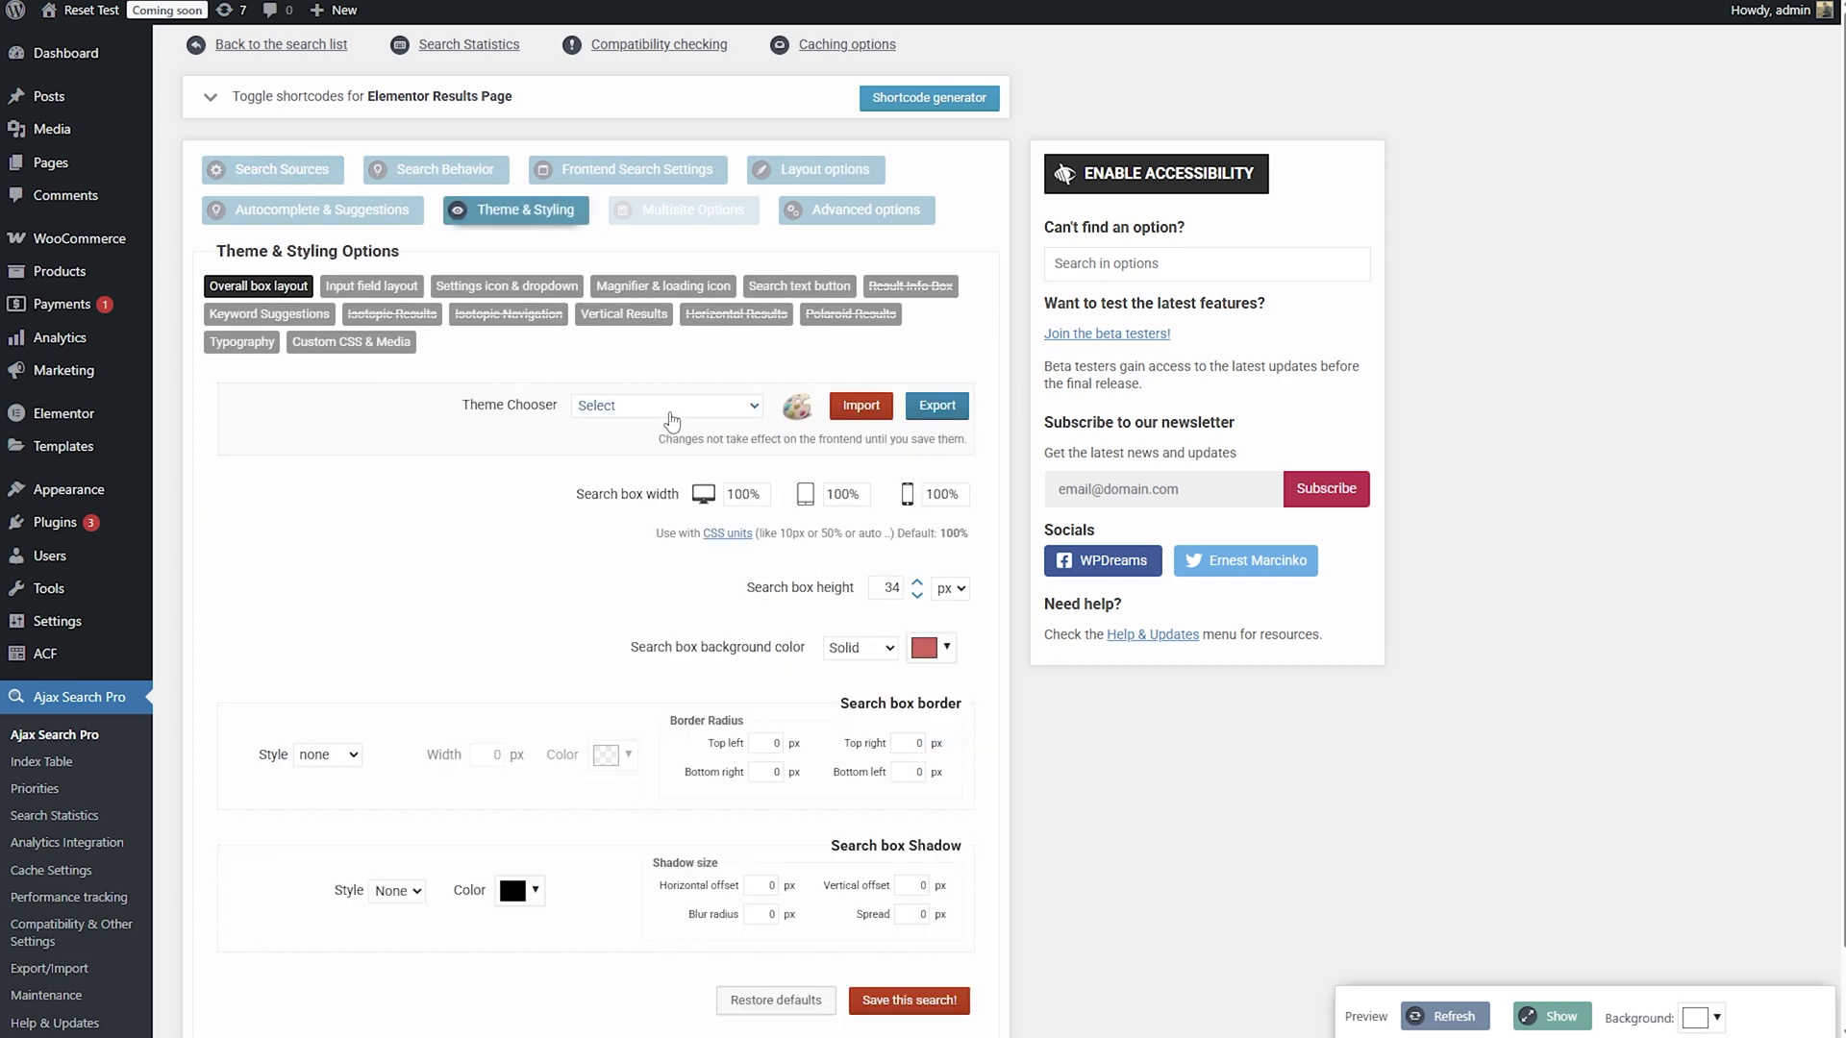
click(670, 408)
scroll(746, 570, down, 3)
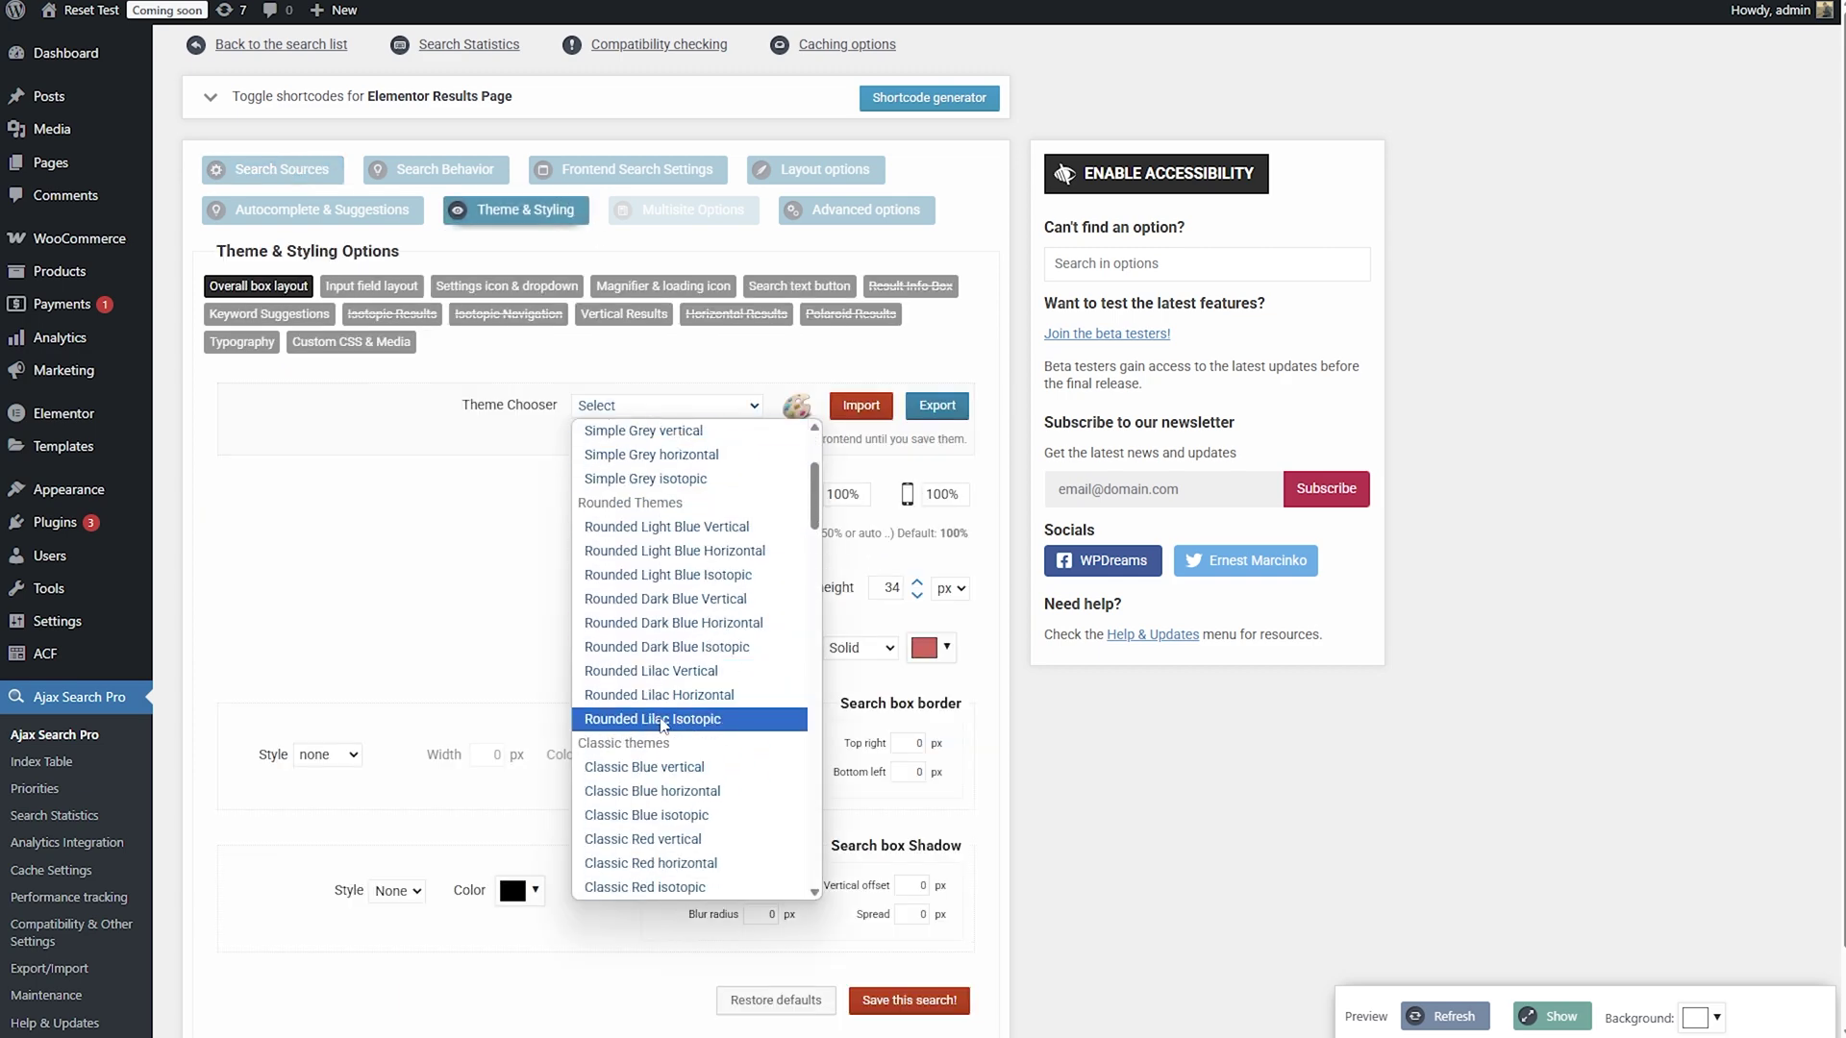
click(653, 673)
click(1012, 96)
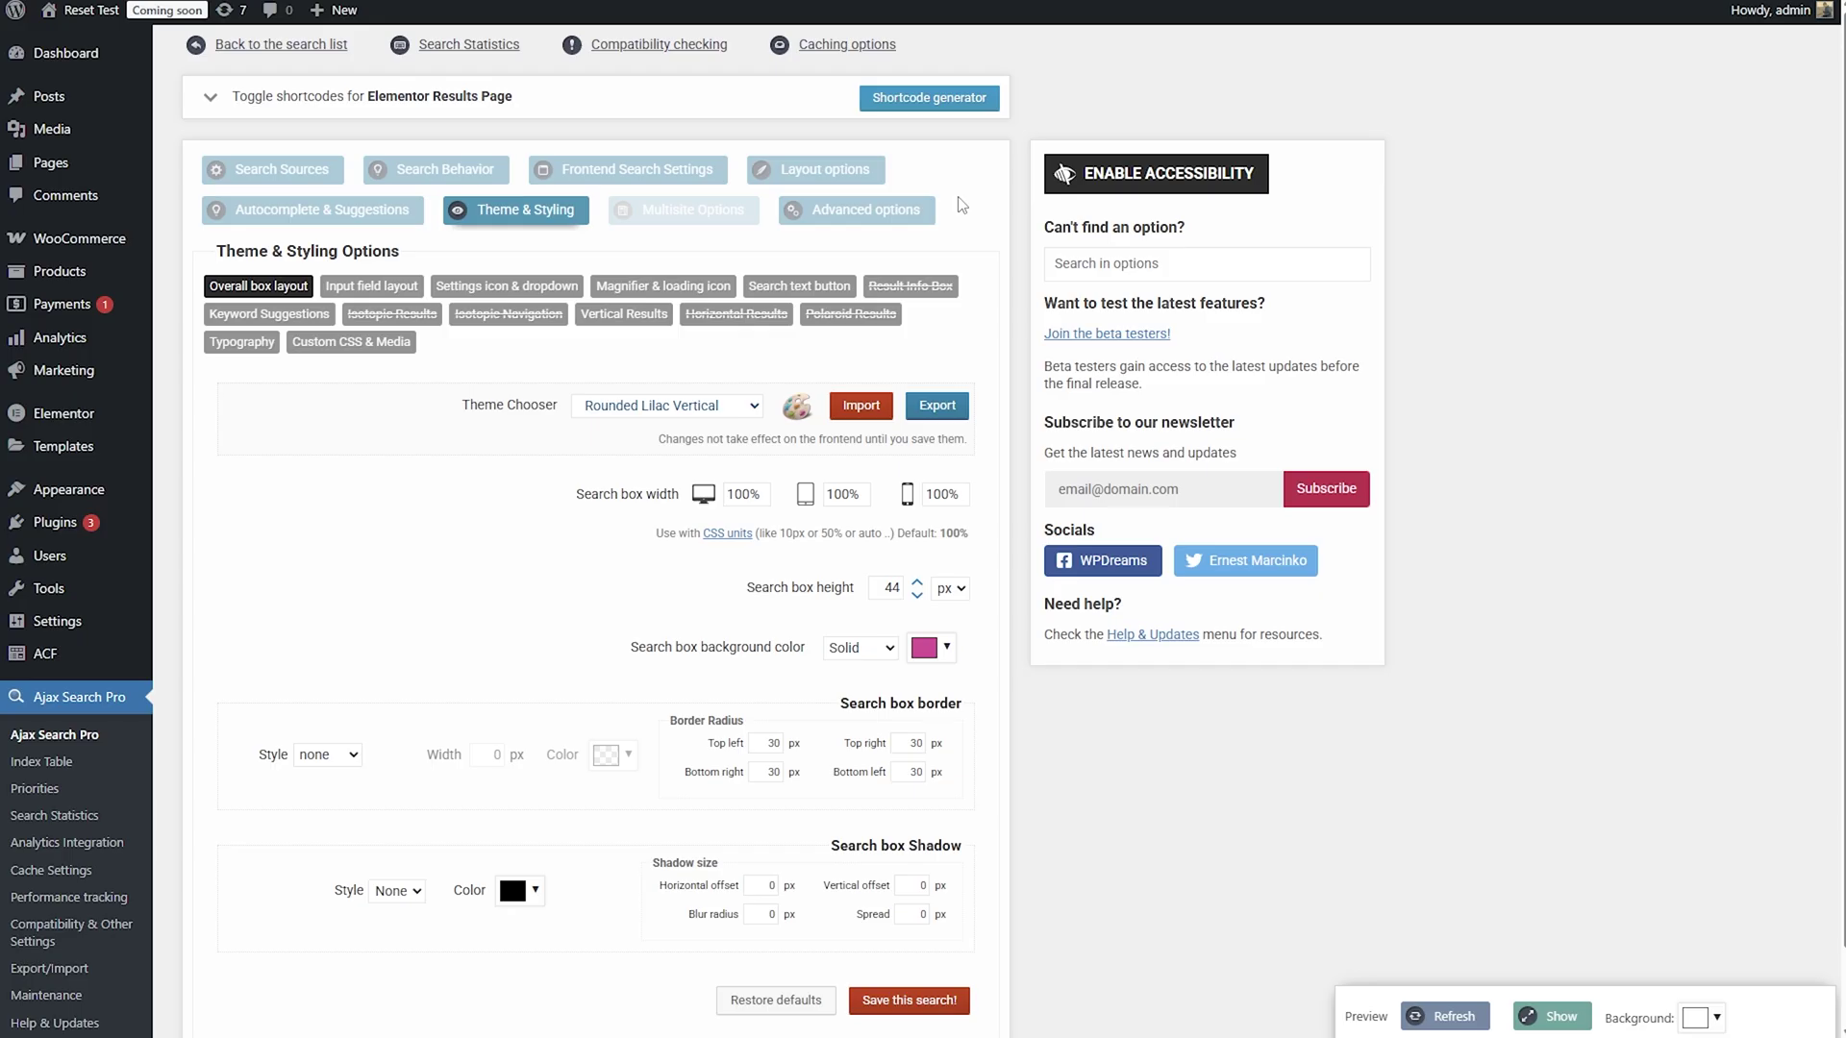
click(1550, 1016)
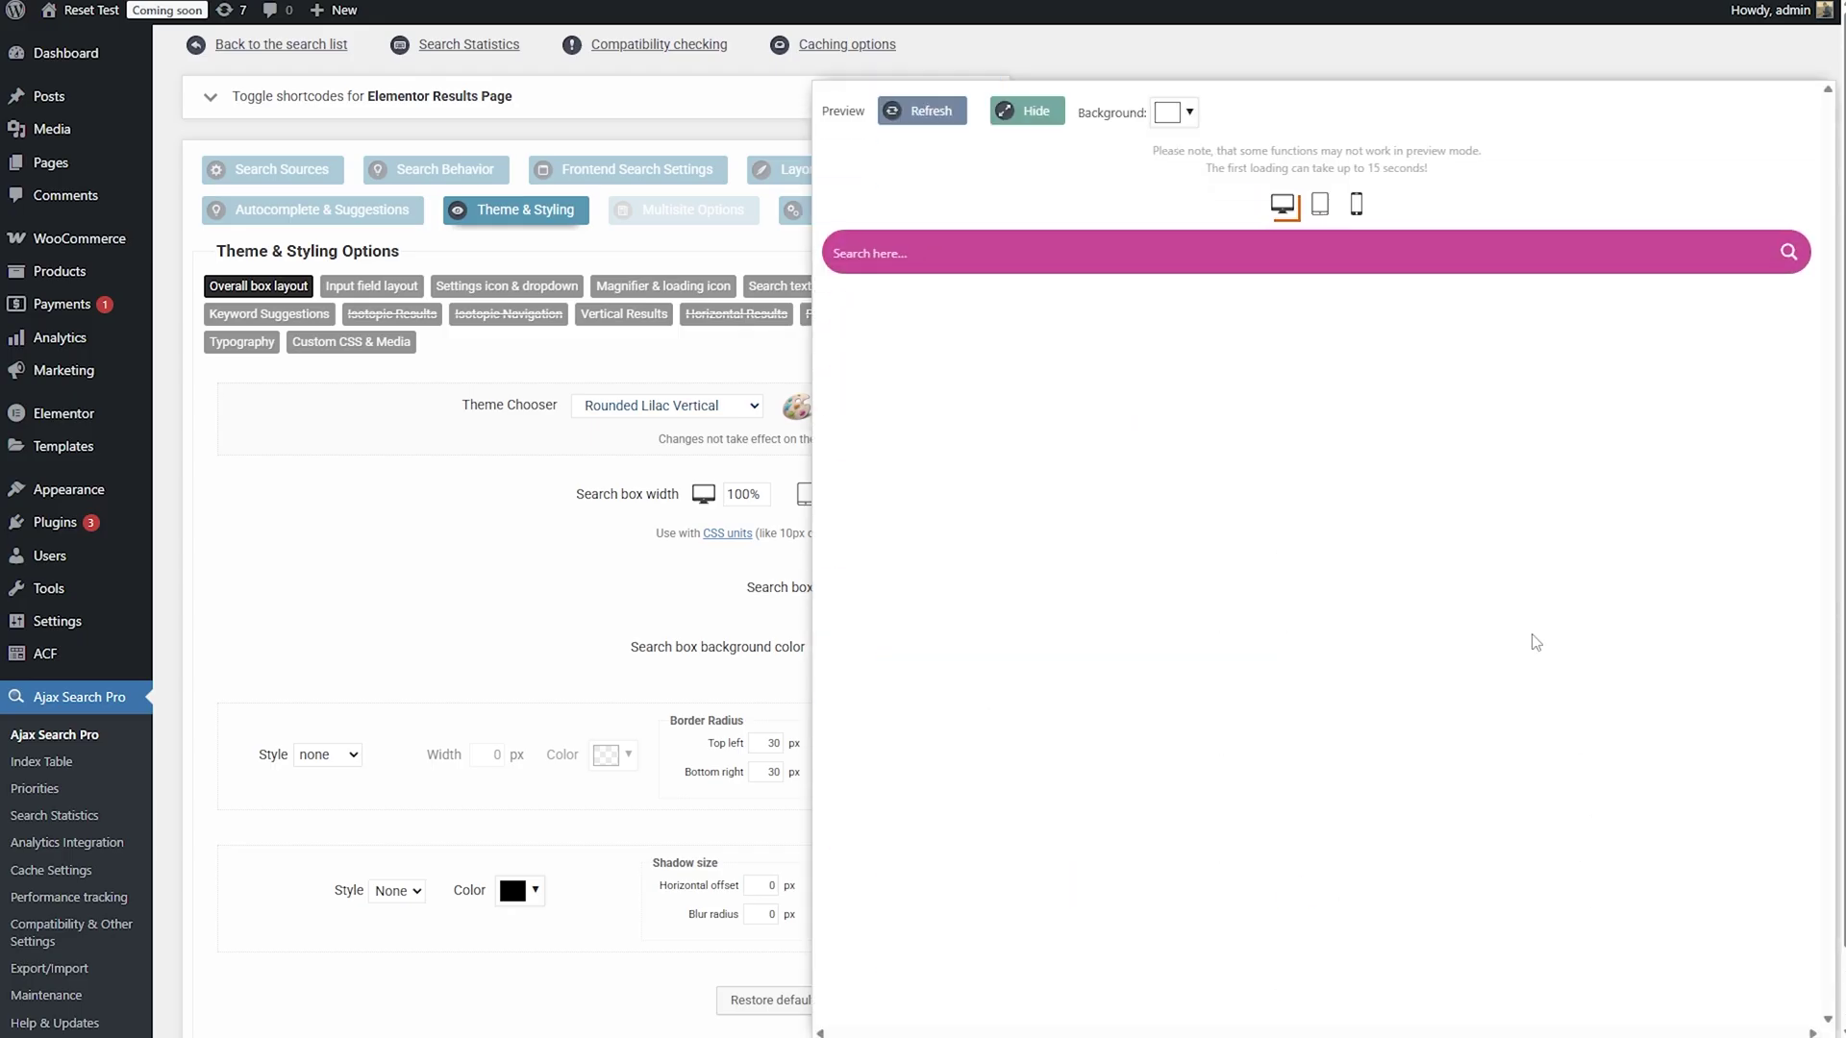
click(1026, 111)
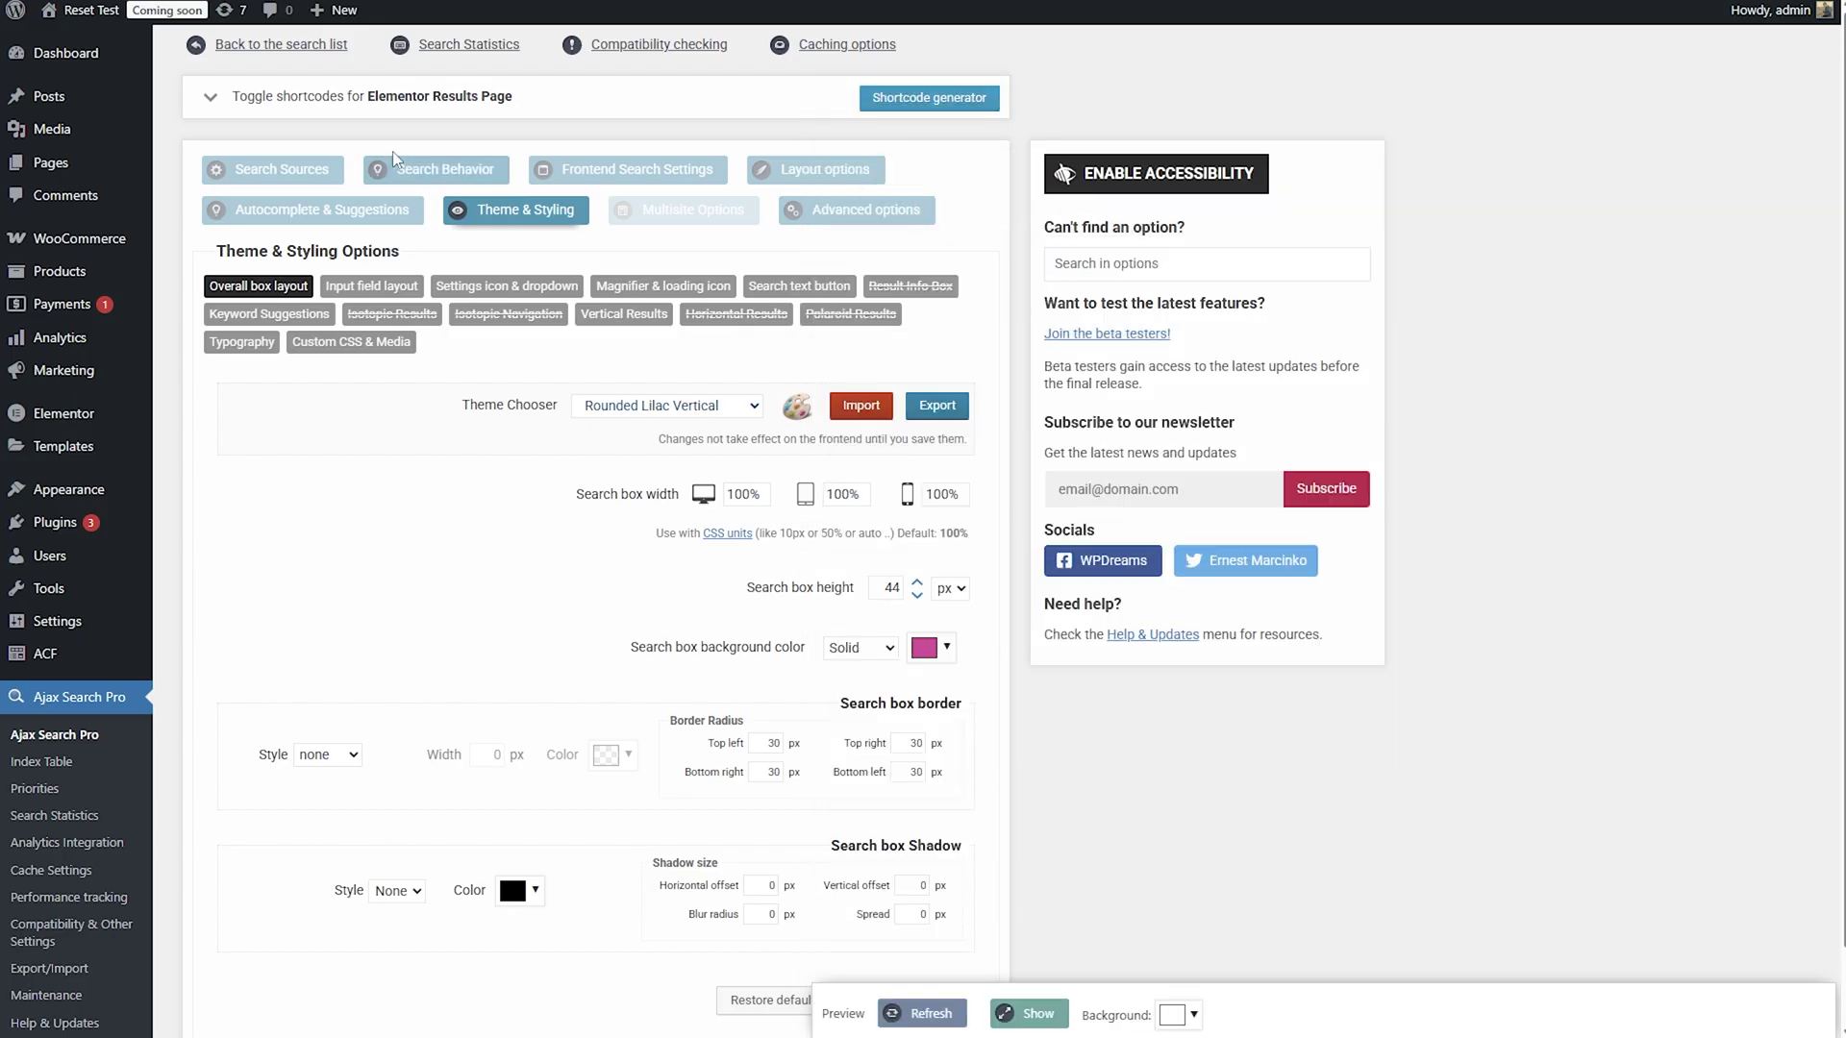
- Add Products to the searched custom post types alongside Posts and Pages
click(287, 170)
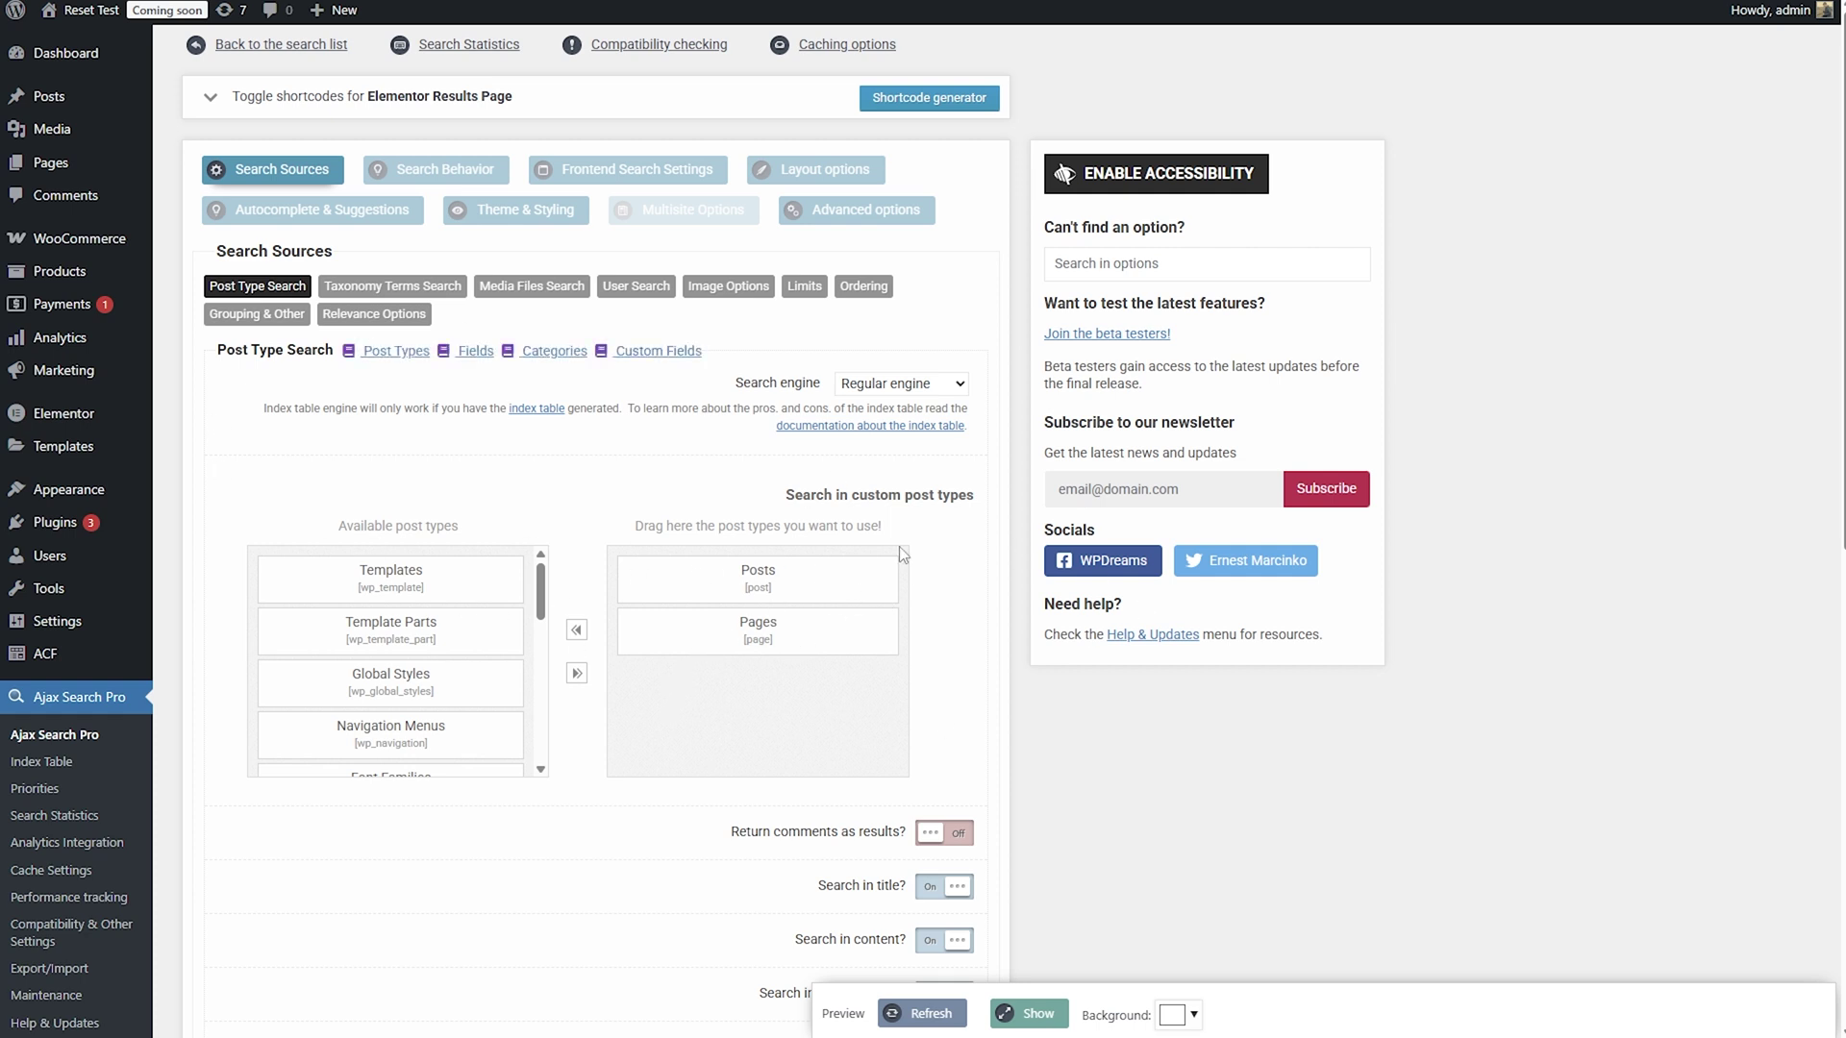
scroll(481, 673, down, 3)
scroll(480, 667, down, 5)
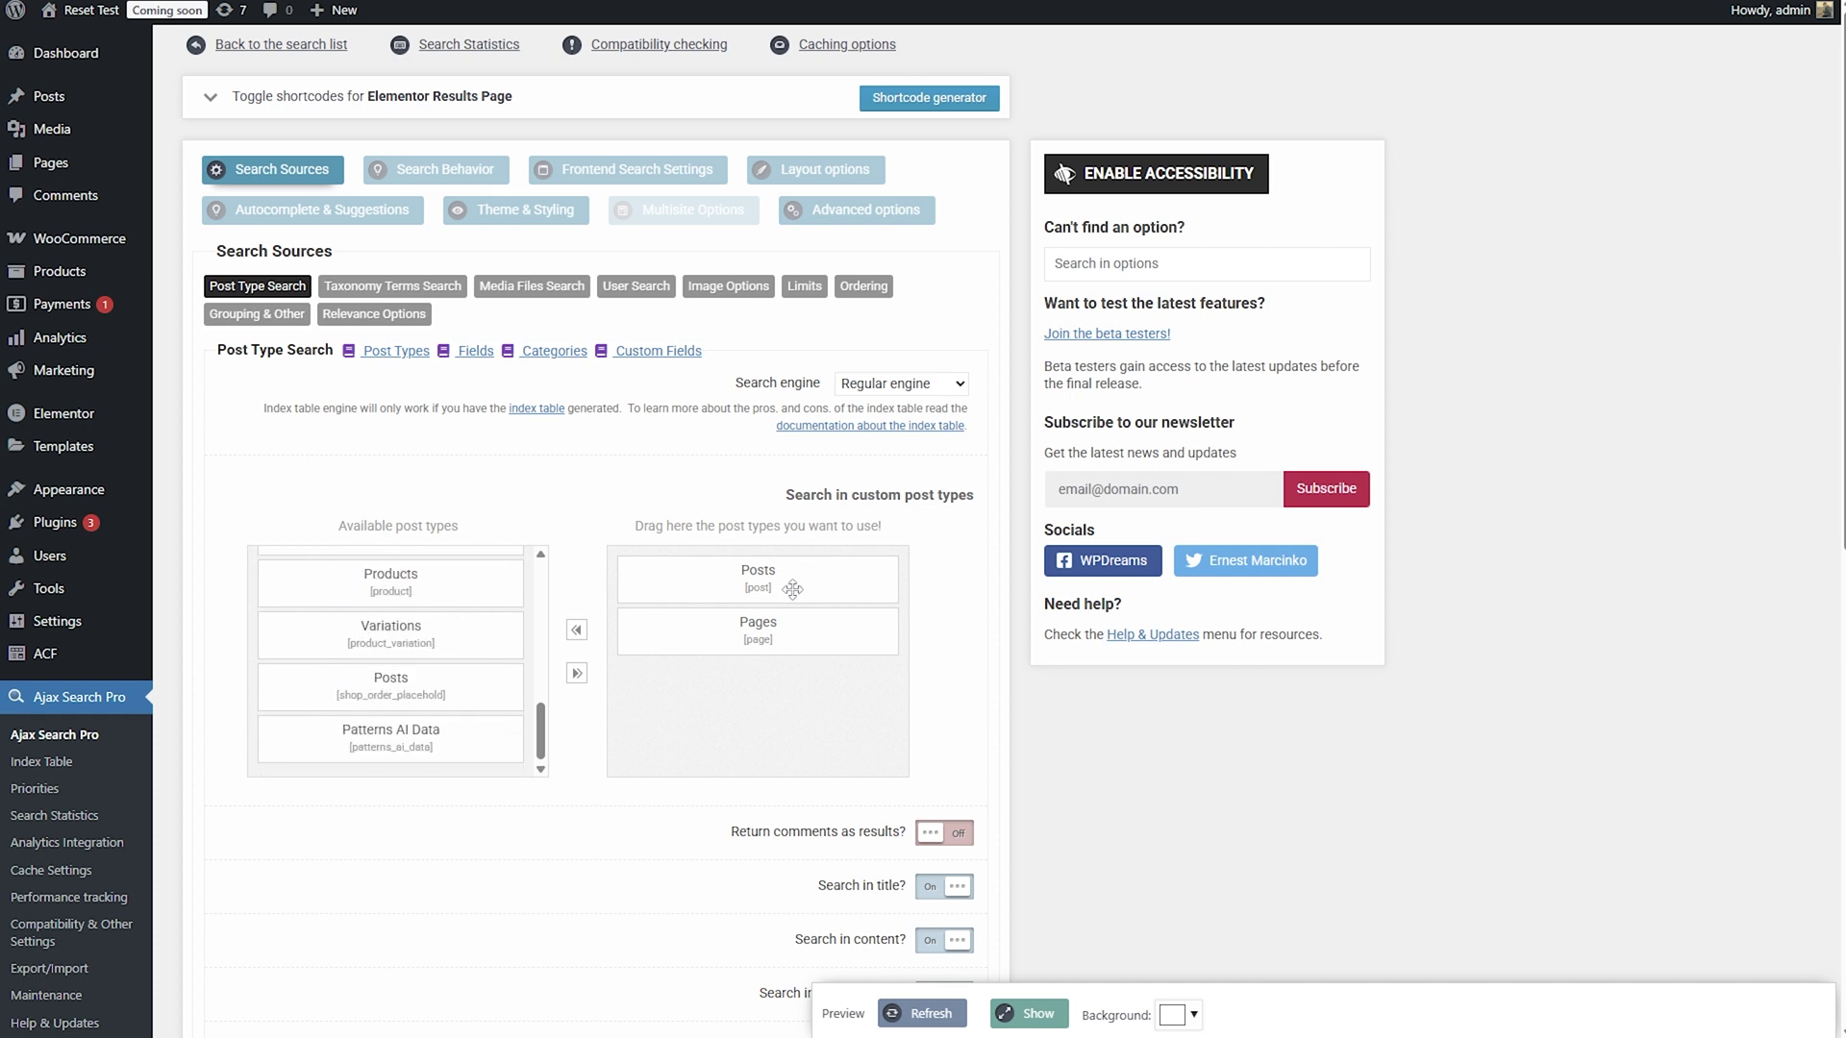
drag(424, 576, 786, 574)
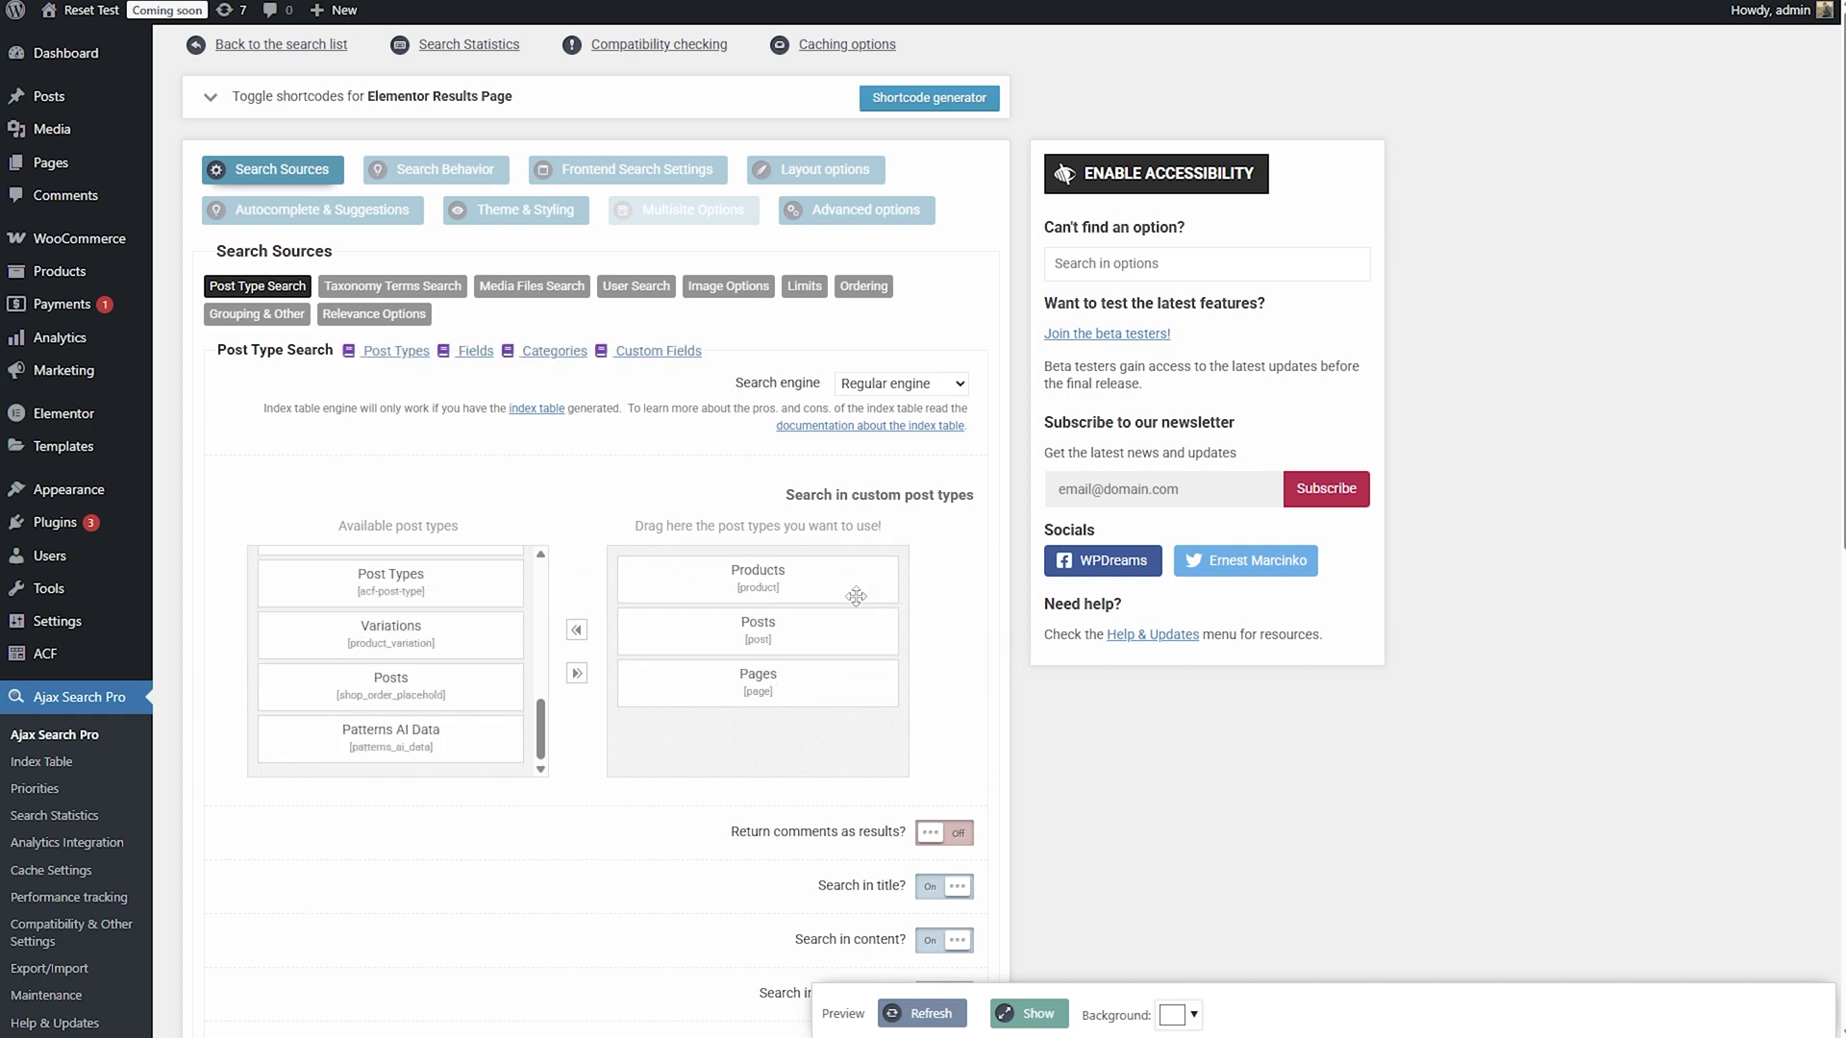
- Set both the magnifier and return actions to redirect to the Elementor post widget page
click(443, 171)
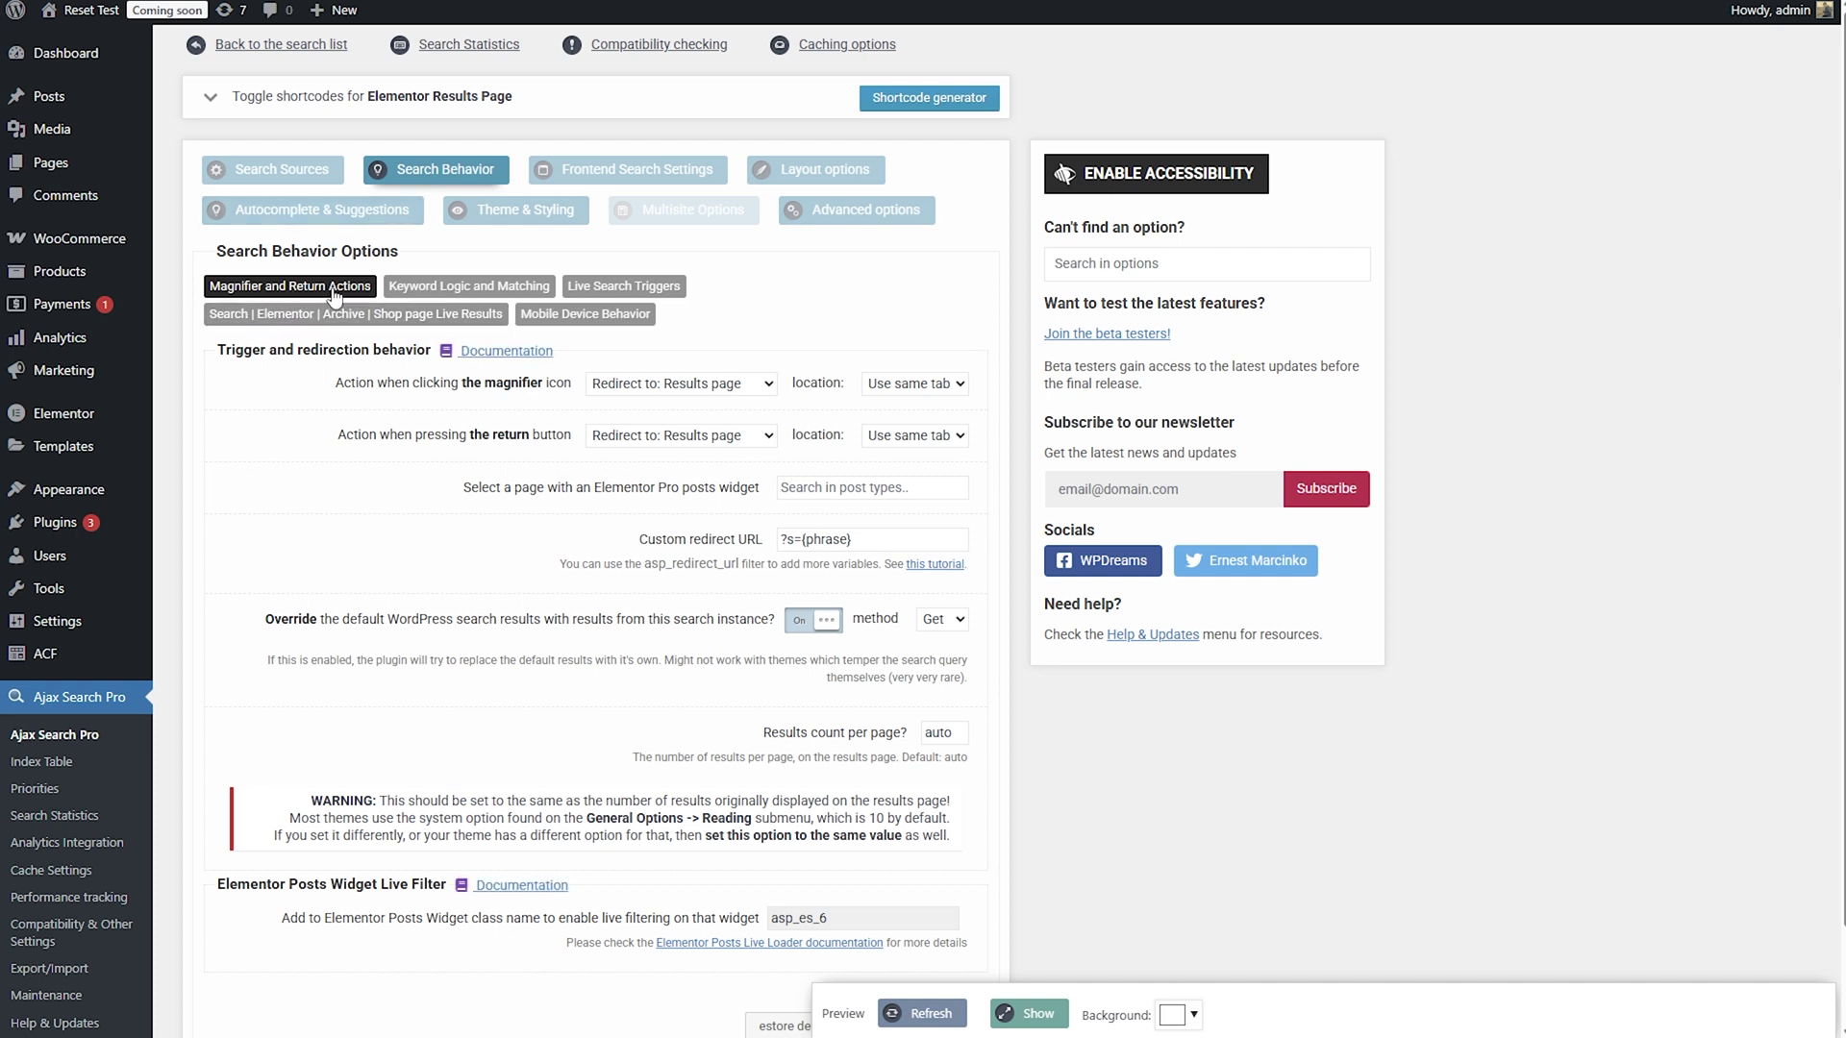
click(760, 384)
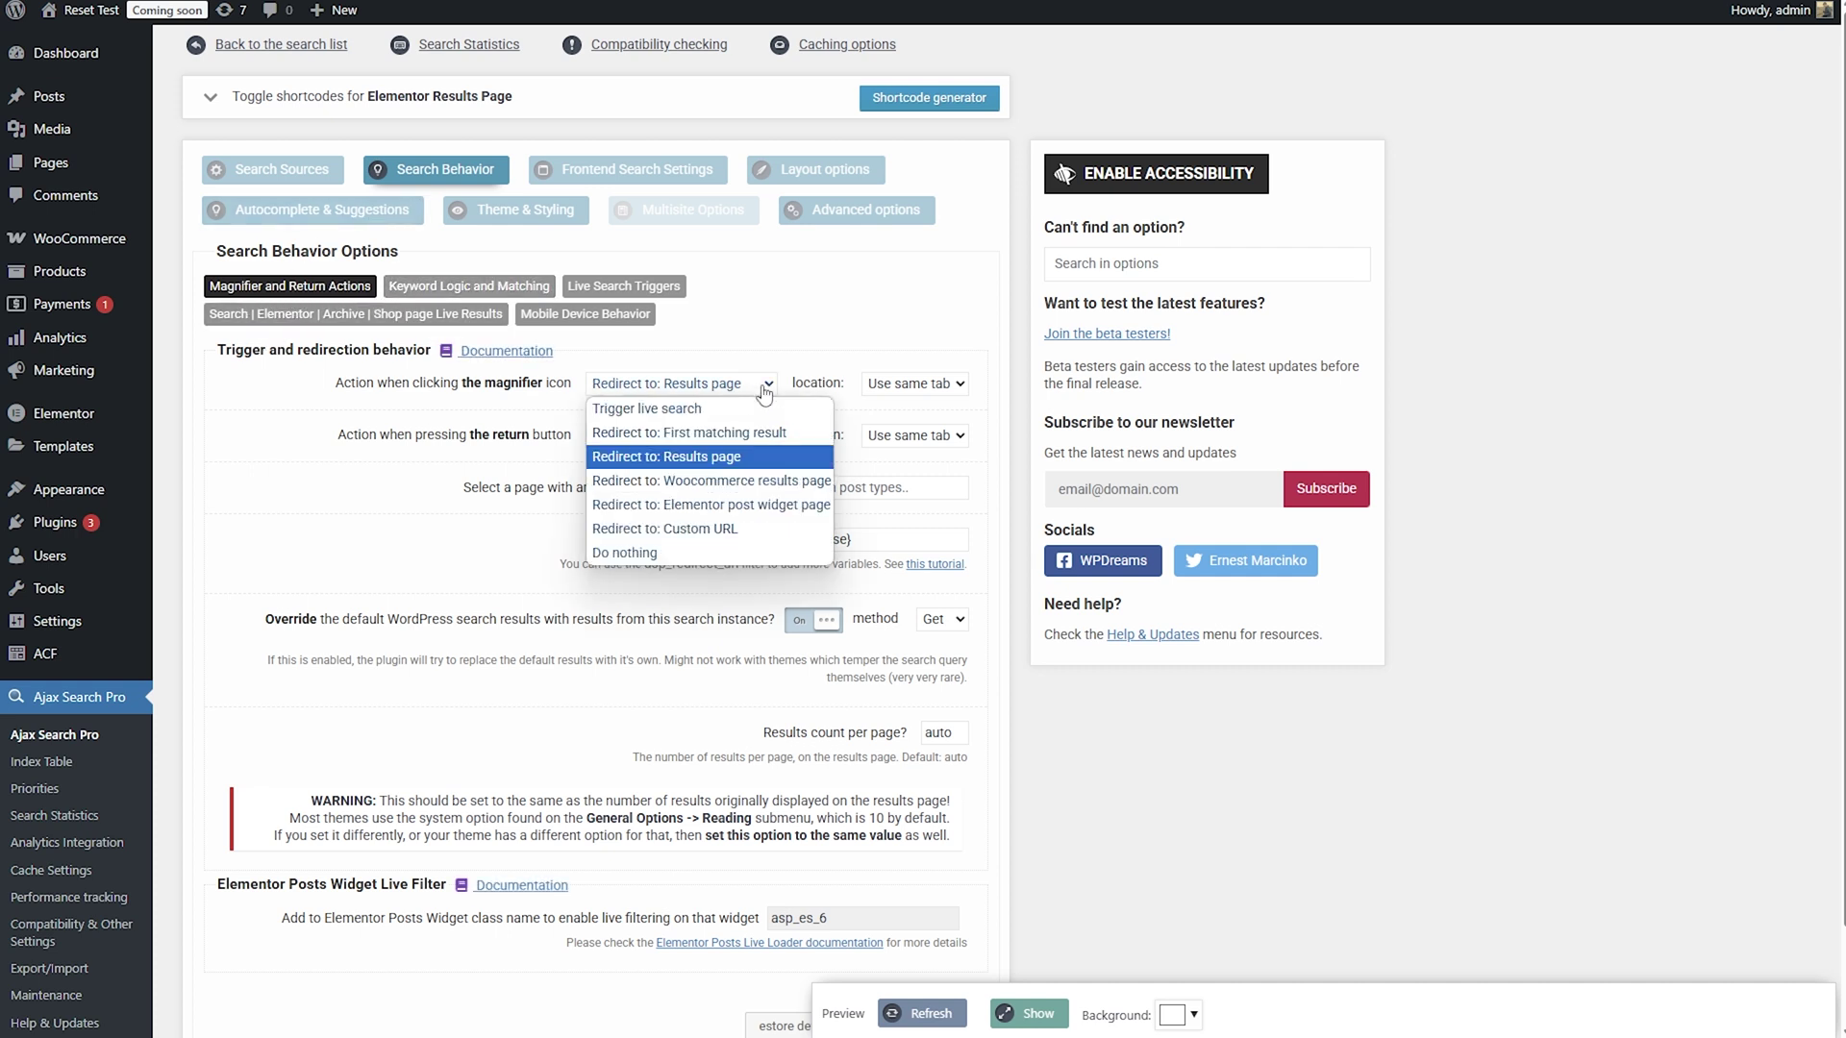
click(759, 505)
click(731, 435)
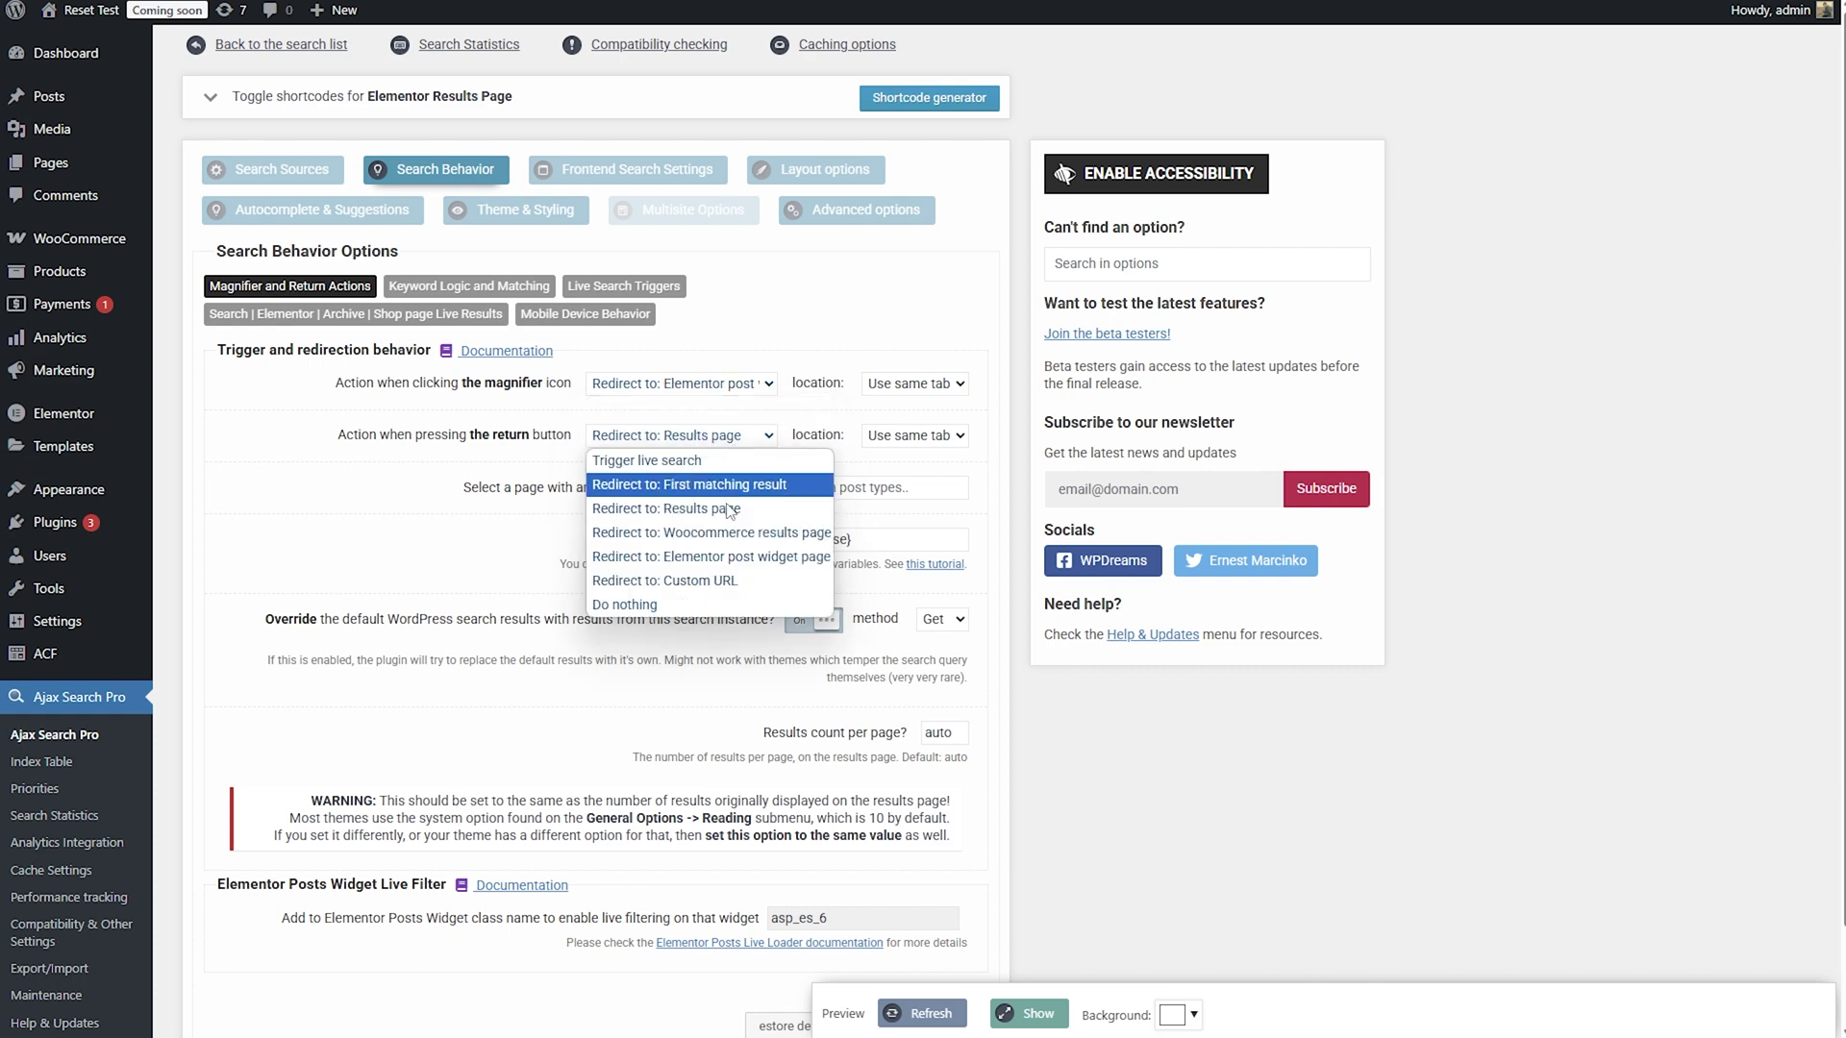
click(731, 543)
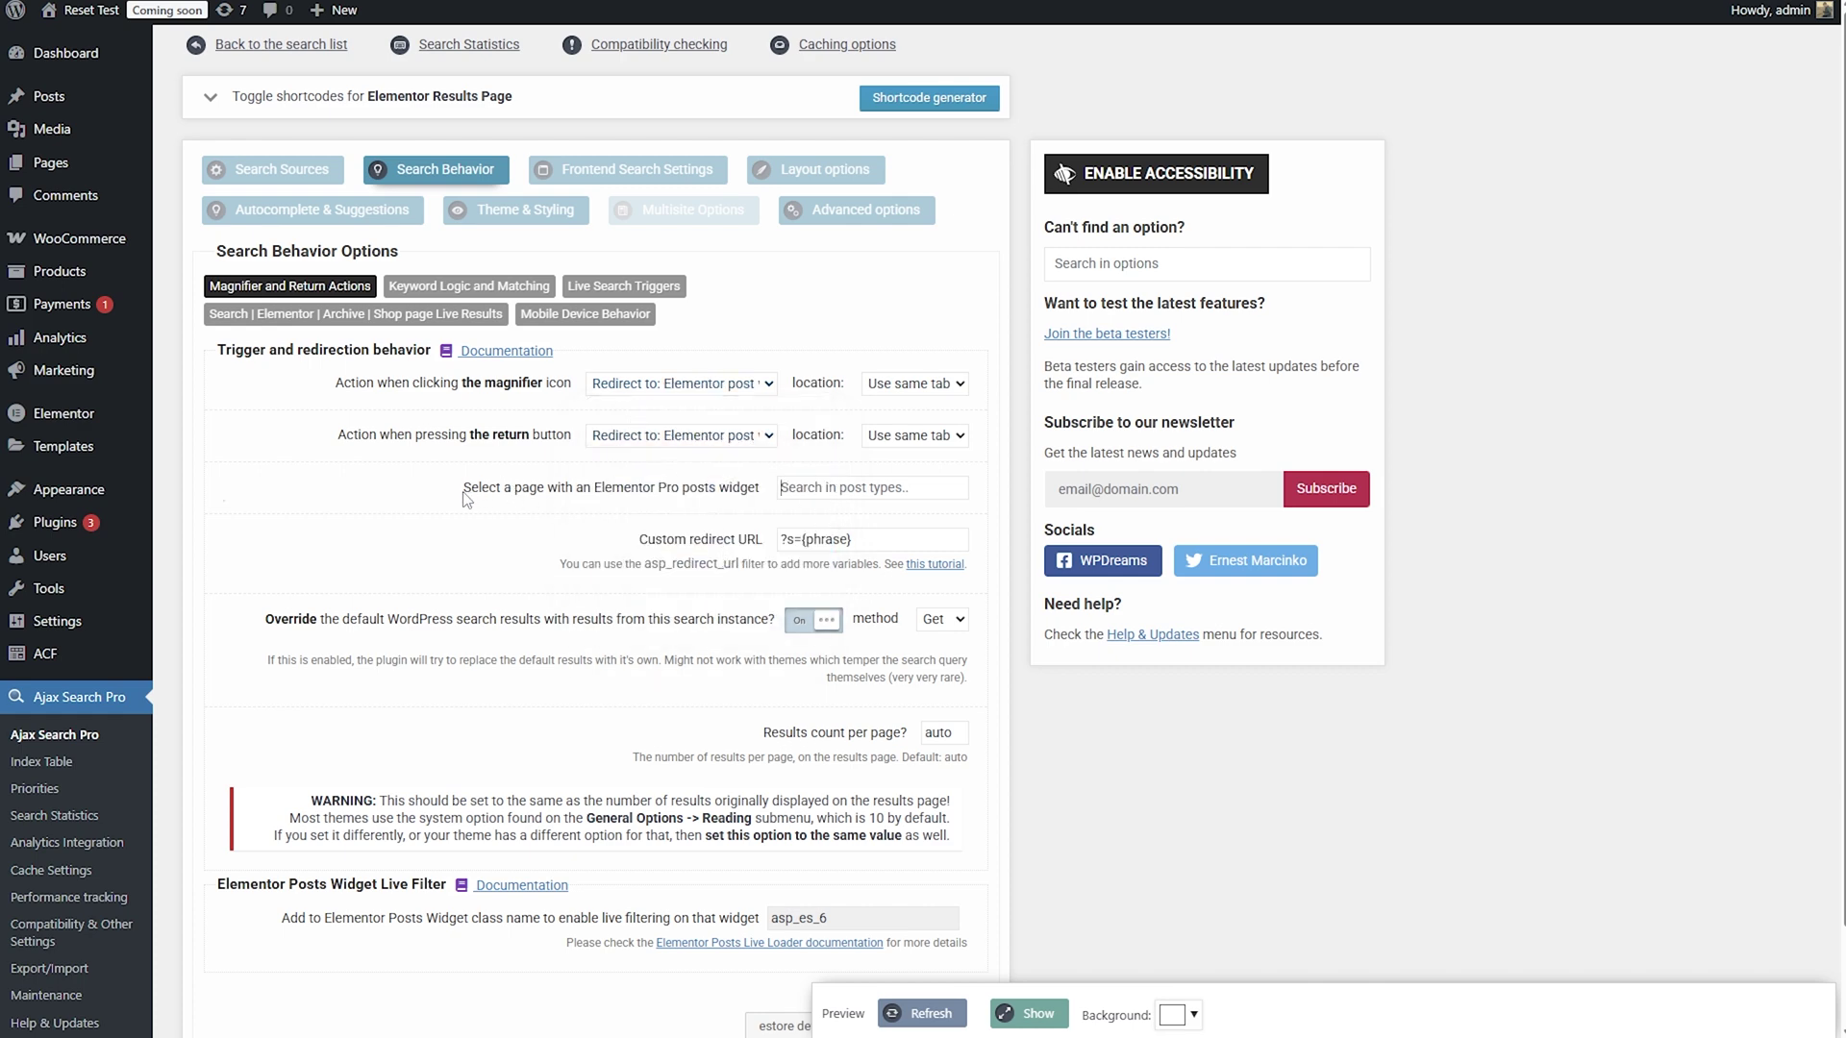
- Choose the Search Results page as the redirect target and save all tabs
drag(464, 497, 764, 493)
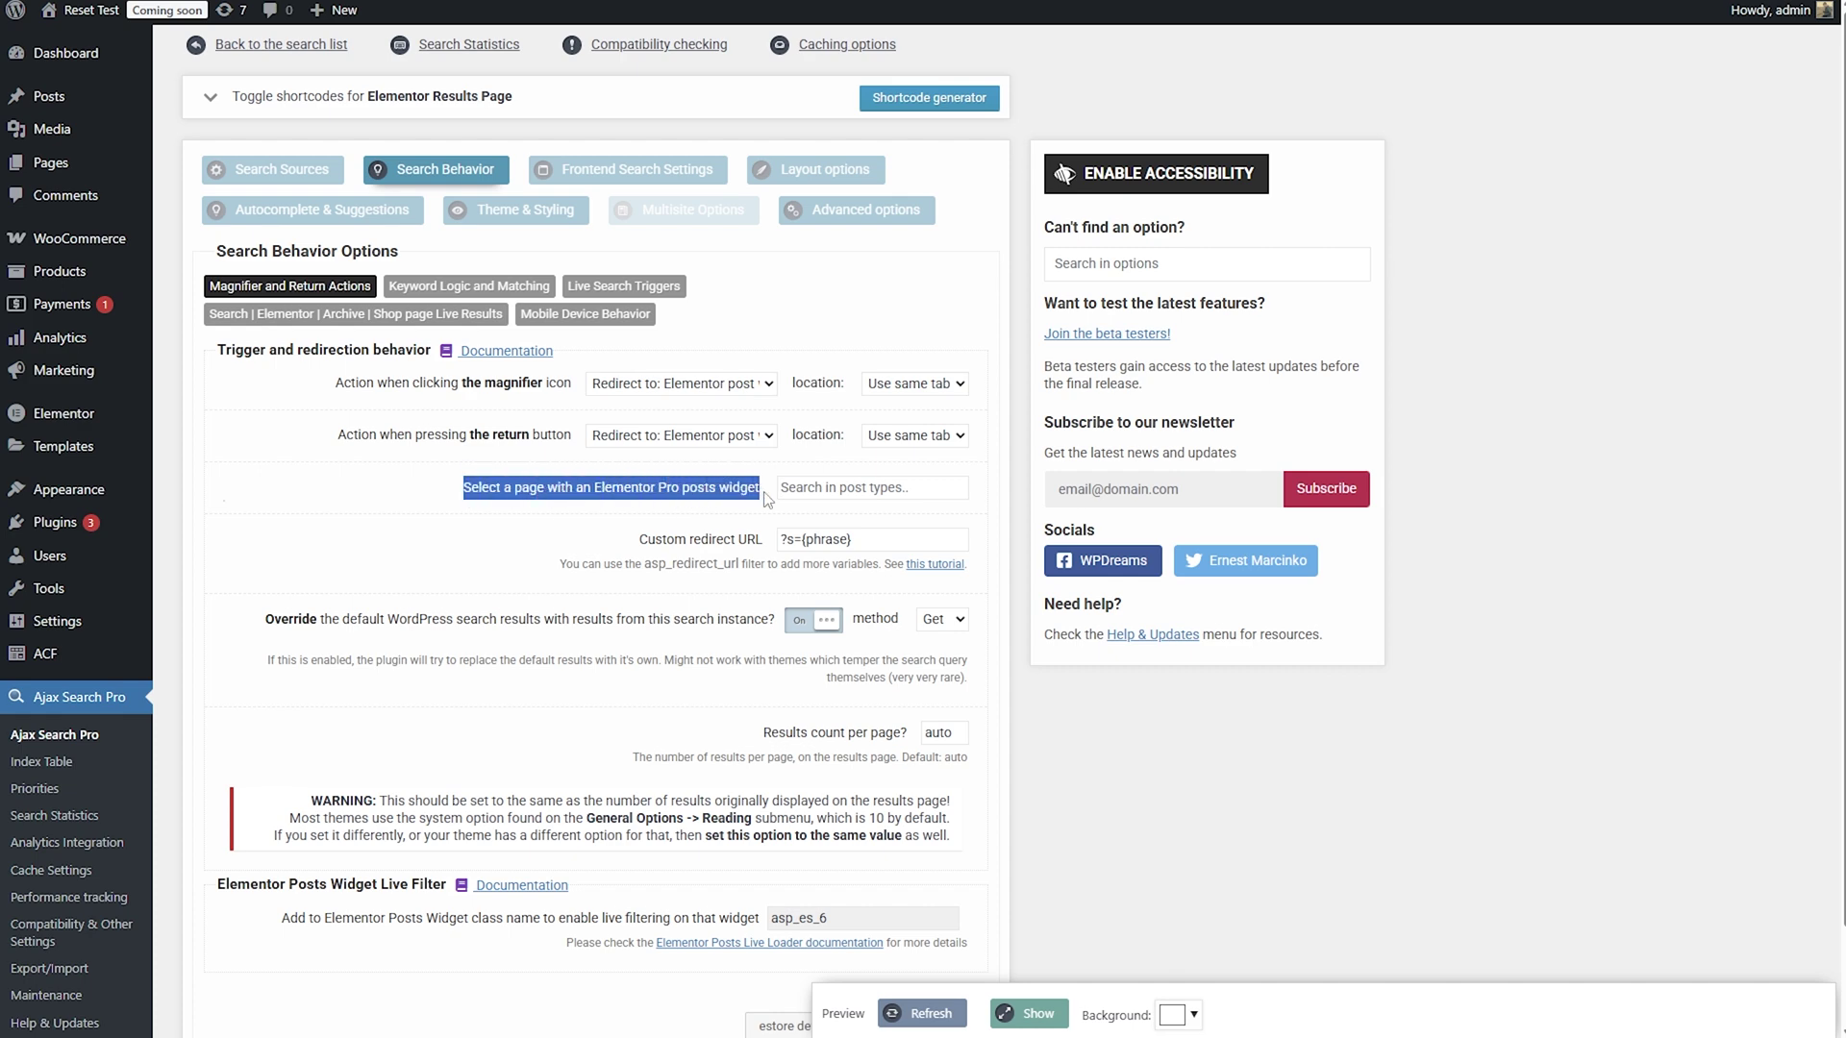
click(724, 500)
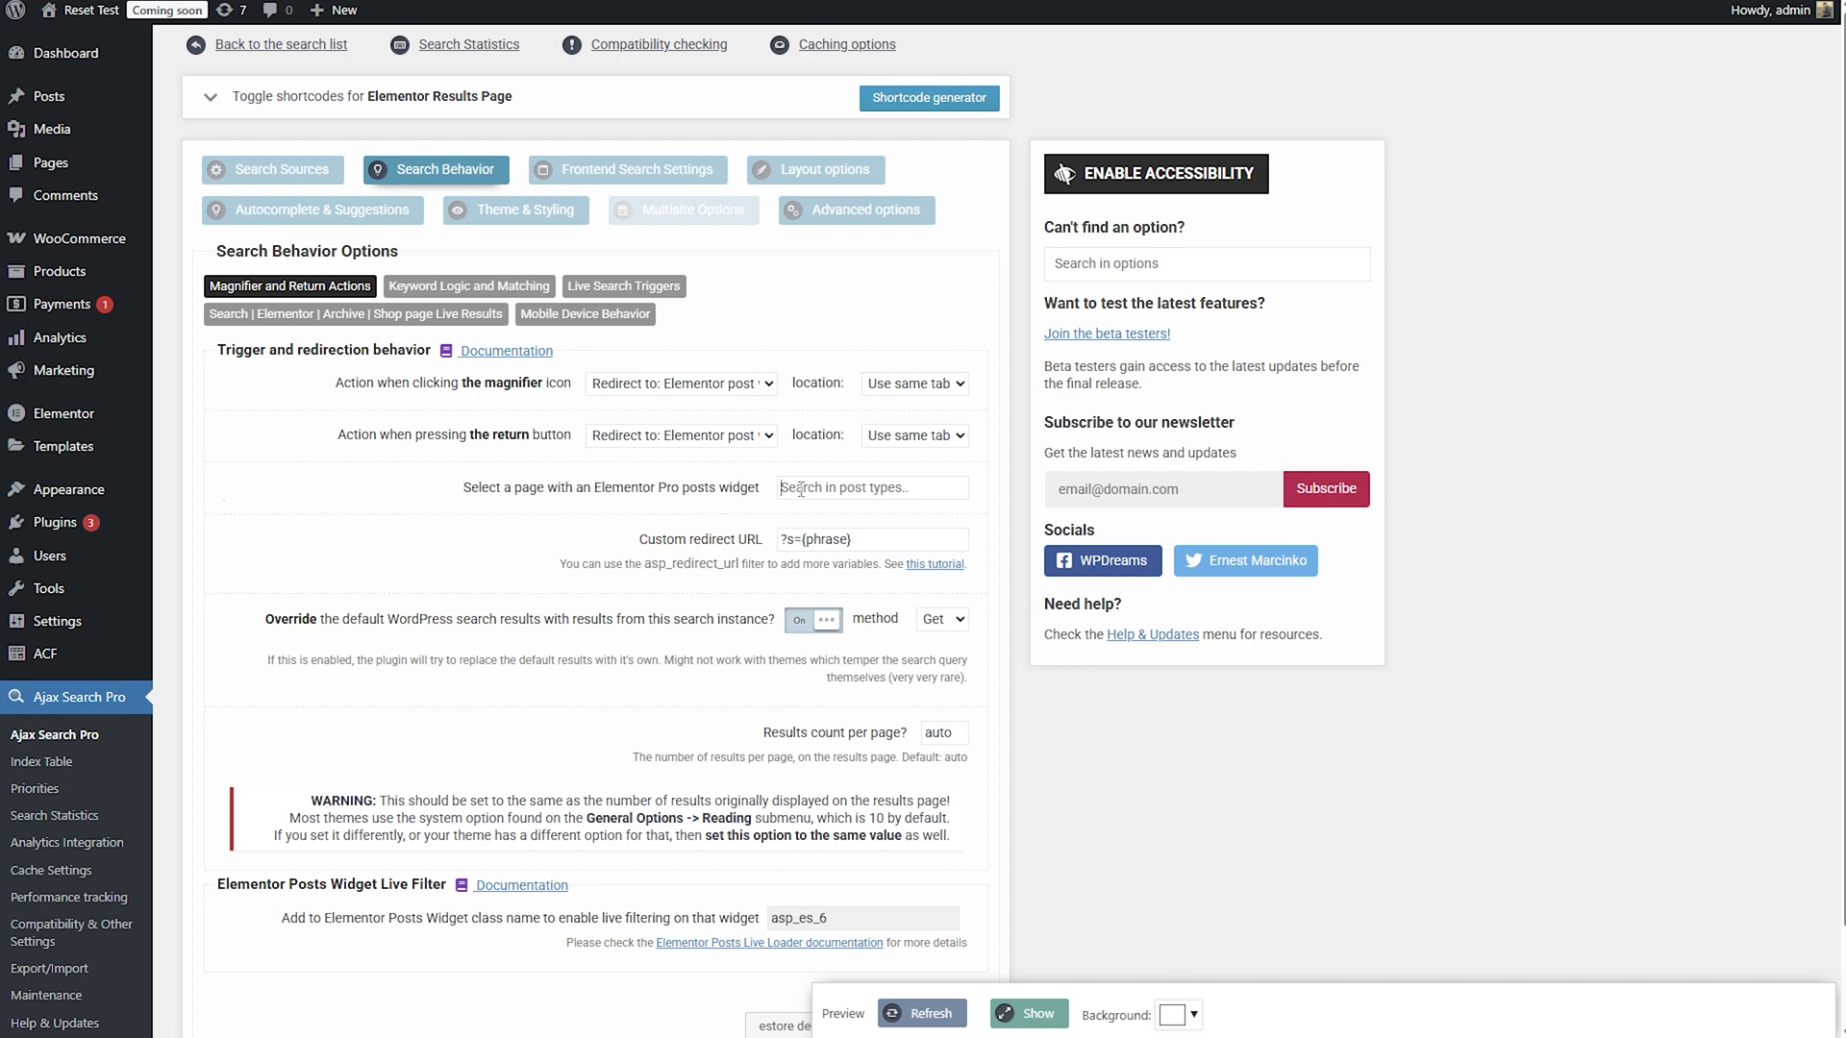
text(searc)
click(849, 525)
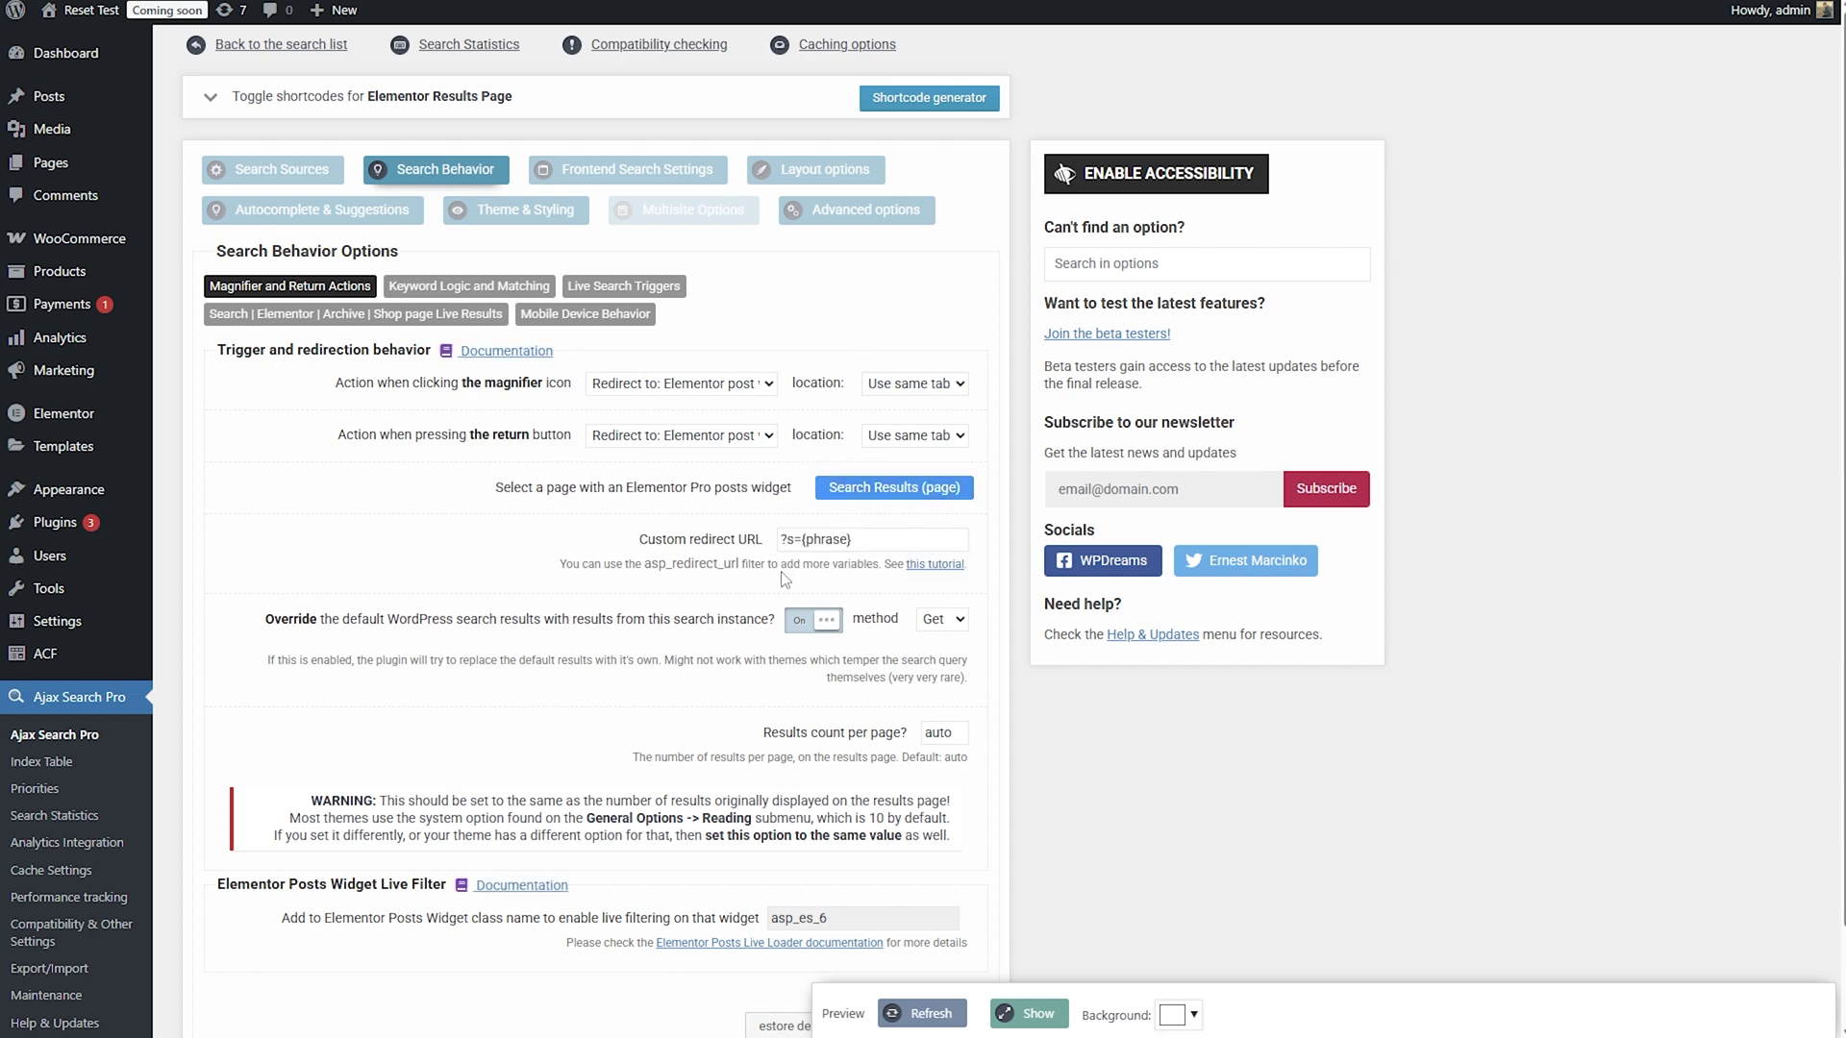
scroll(807, 571, down, 1)
click(941, 918)
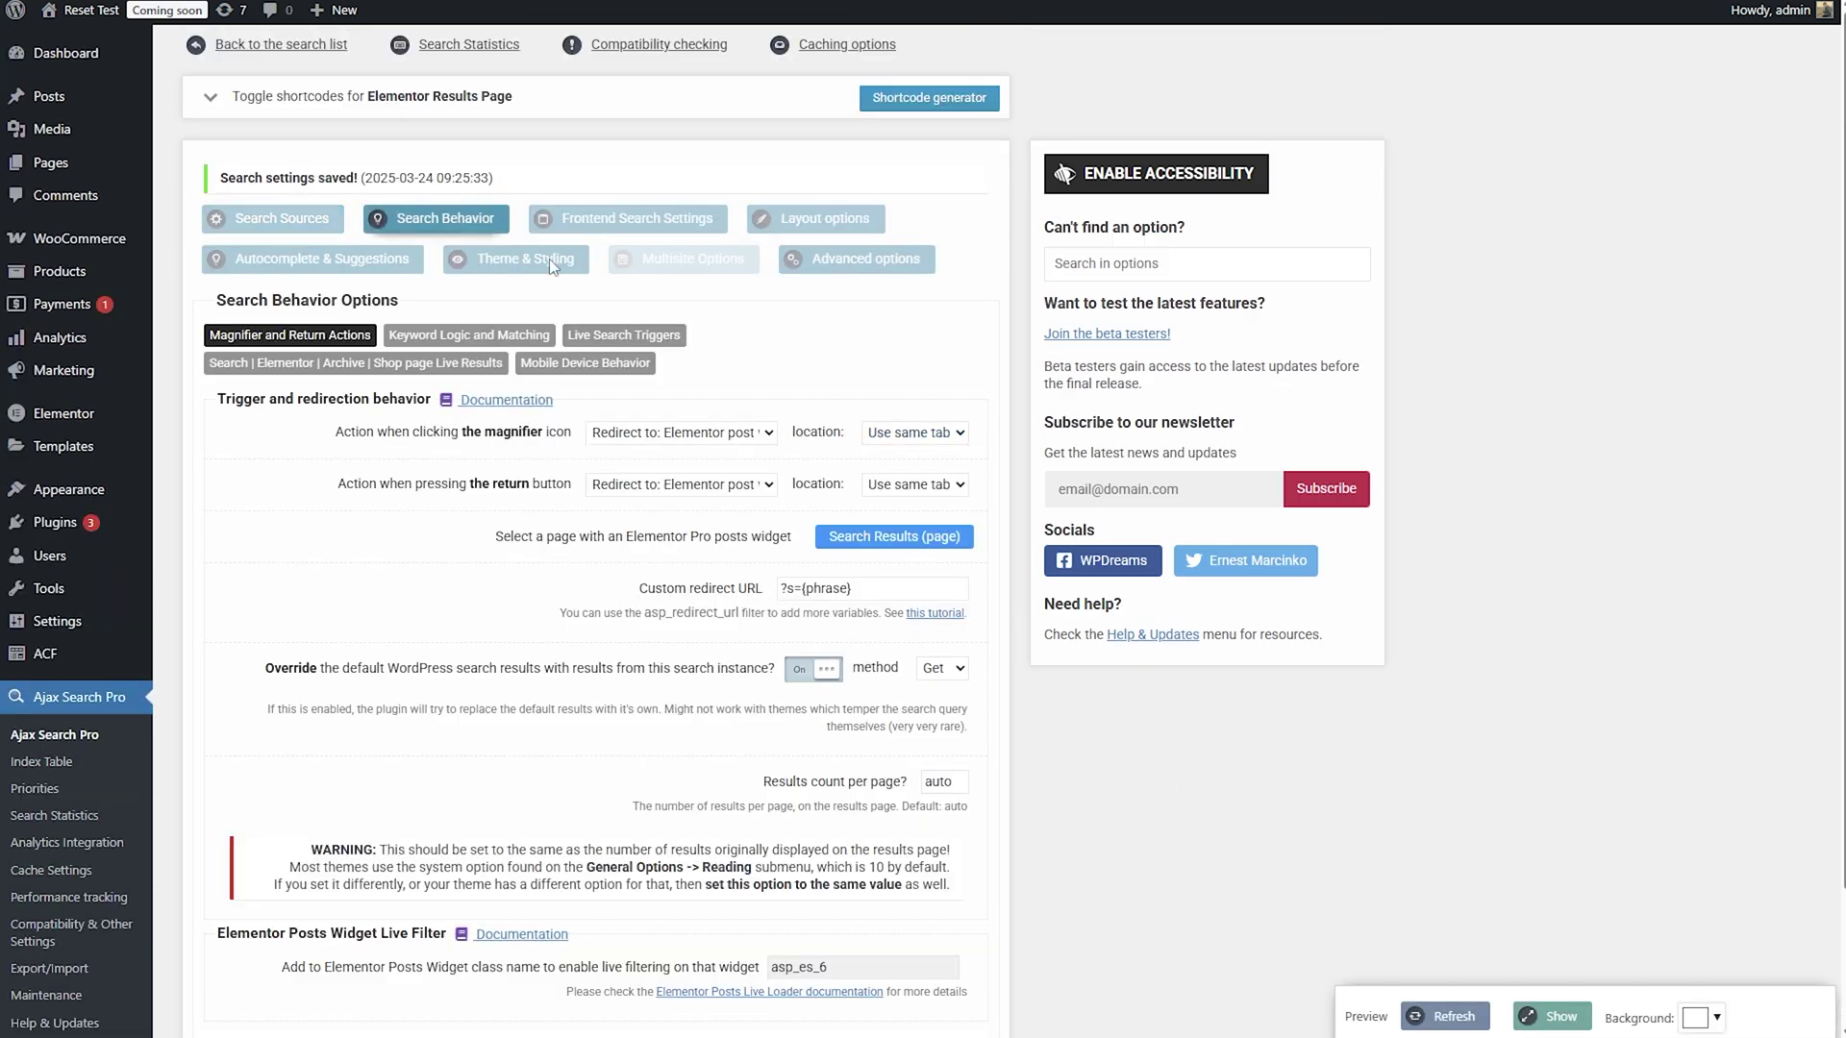
- Review the Elementor live-results options and select the widget class name asp_es_6
click(276, 219)
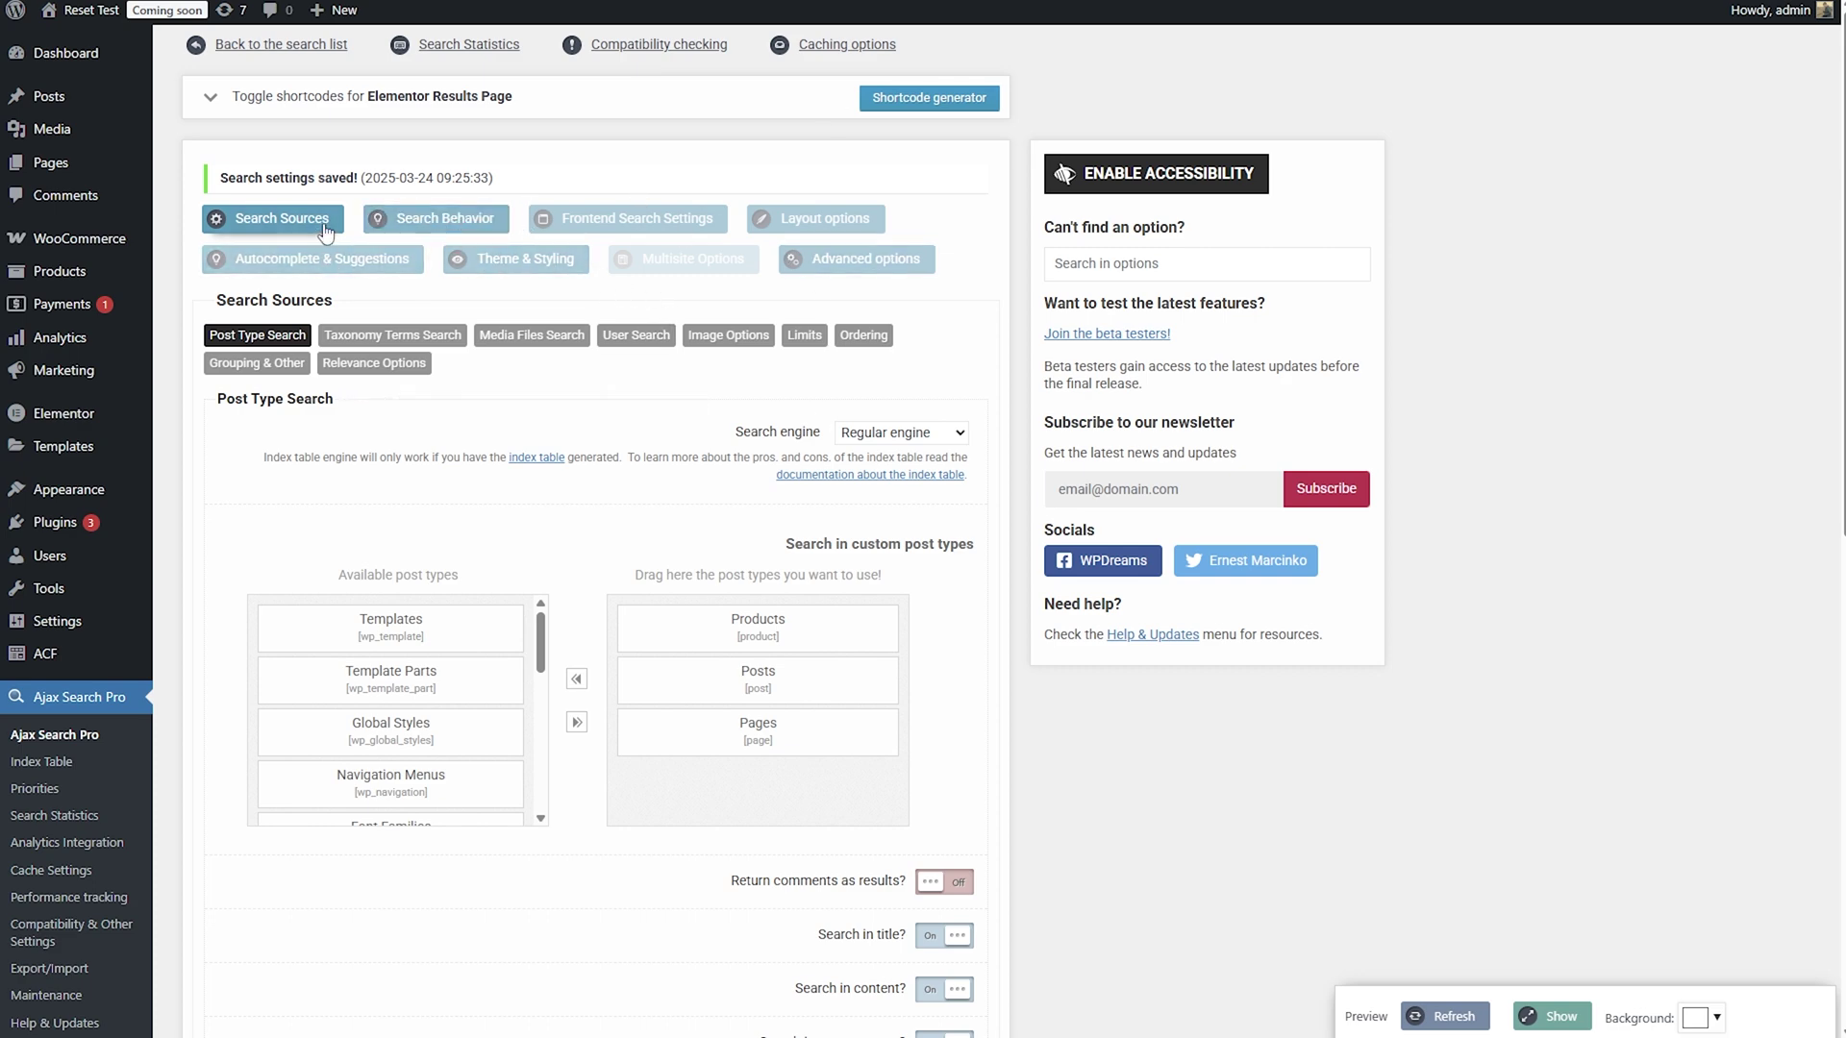
click(429, 223)
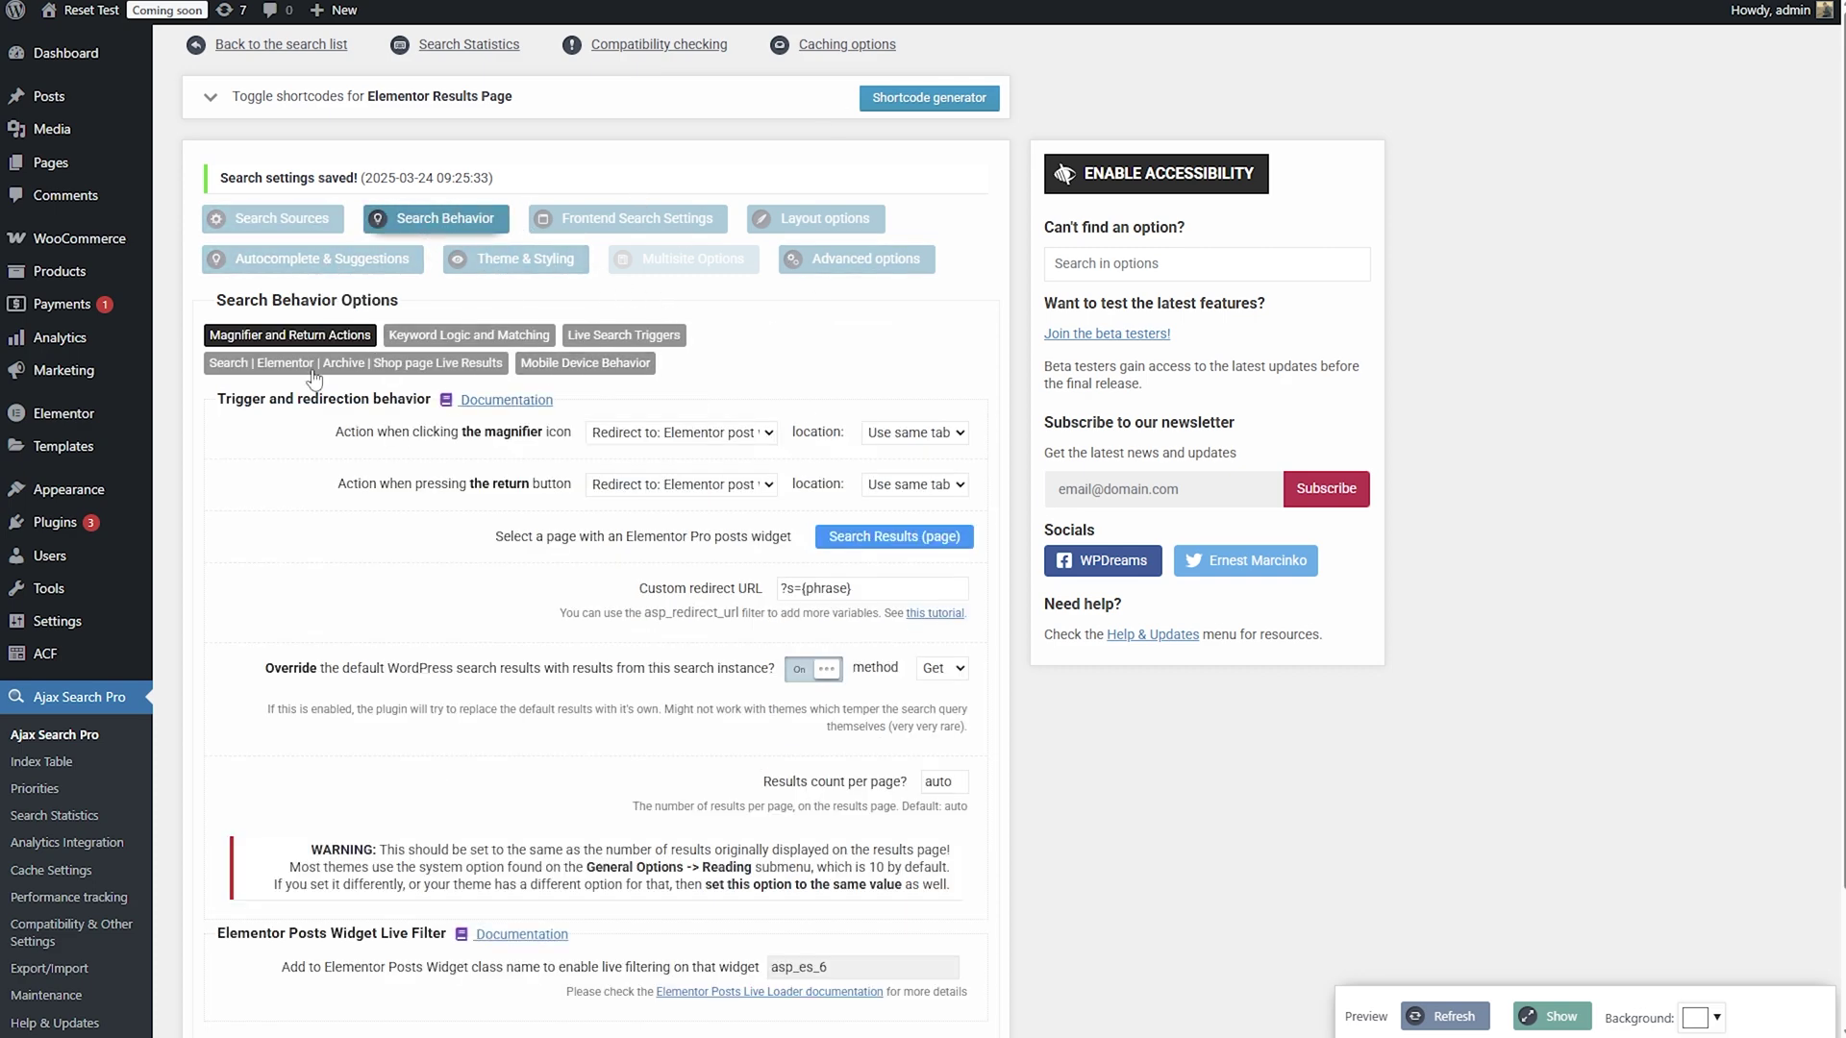
click(410, 370)
scroll(886, 353, down, 2)
scroll(885, 353, down, 5)
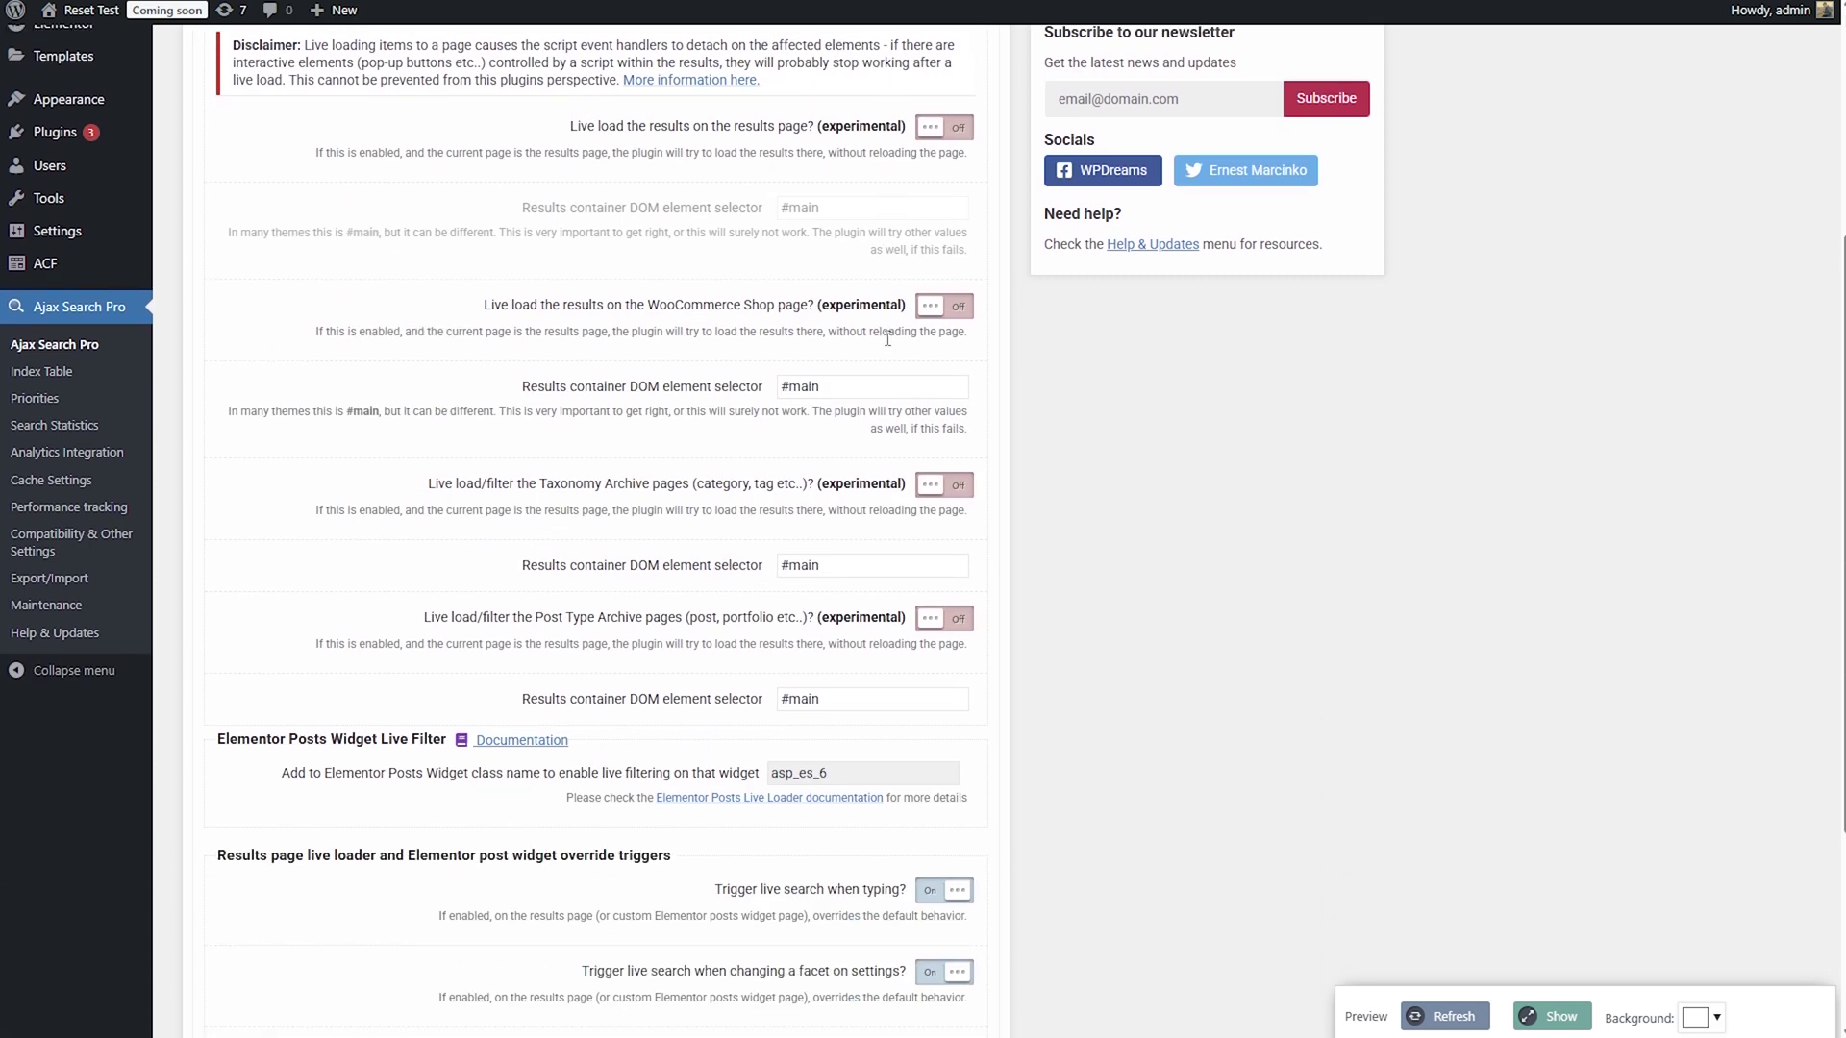
click(826, 487)
click(885, 492)
click(807, 490)
click(915, 497)
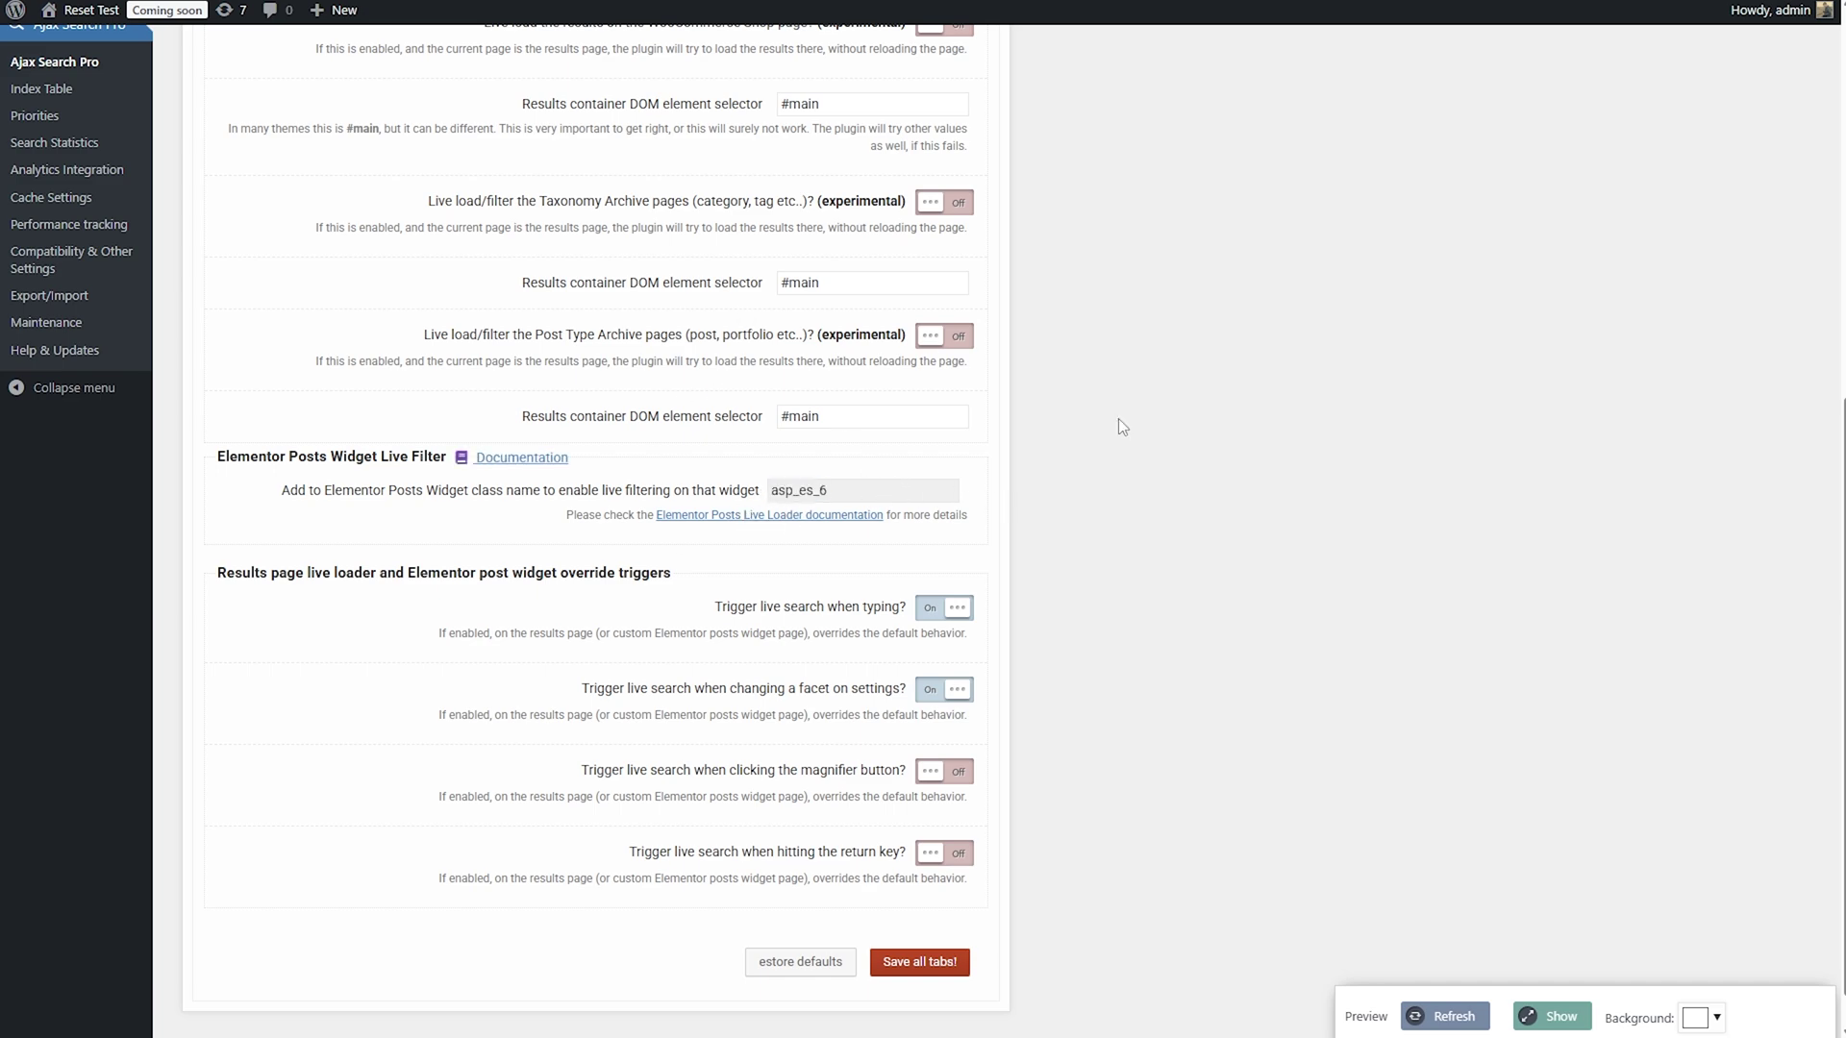
- Scroll back up to confirm the 'Search settings saved!' notice
scroll(1153, 475, up, 3)
scroll(873, 369, up, 2)
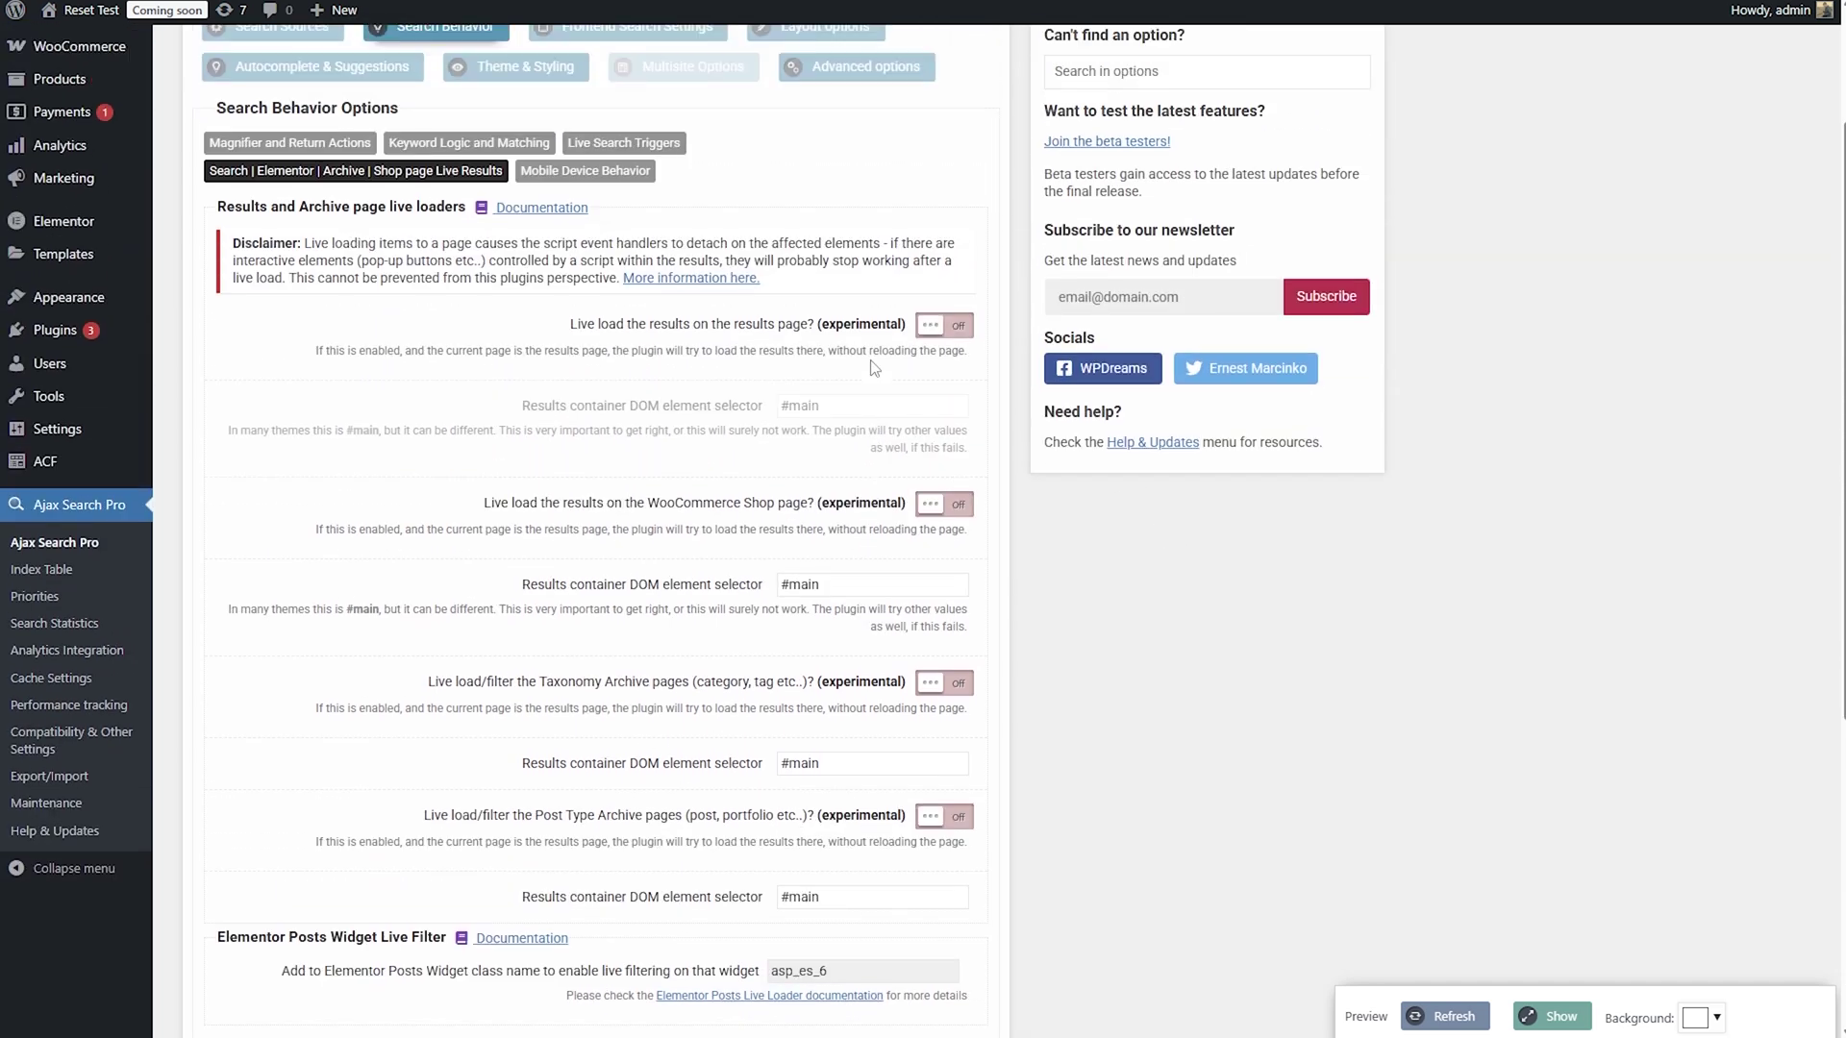
scroll(930, 310, down, 3)
scroll(670, 447, up, 5)
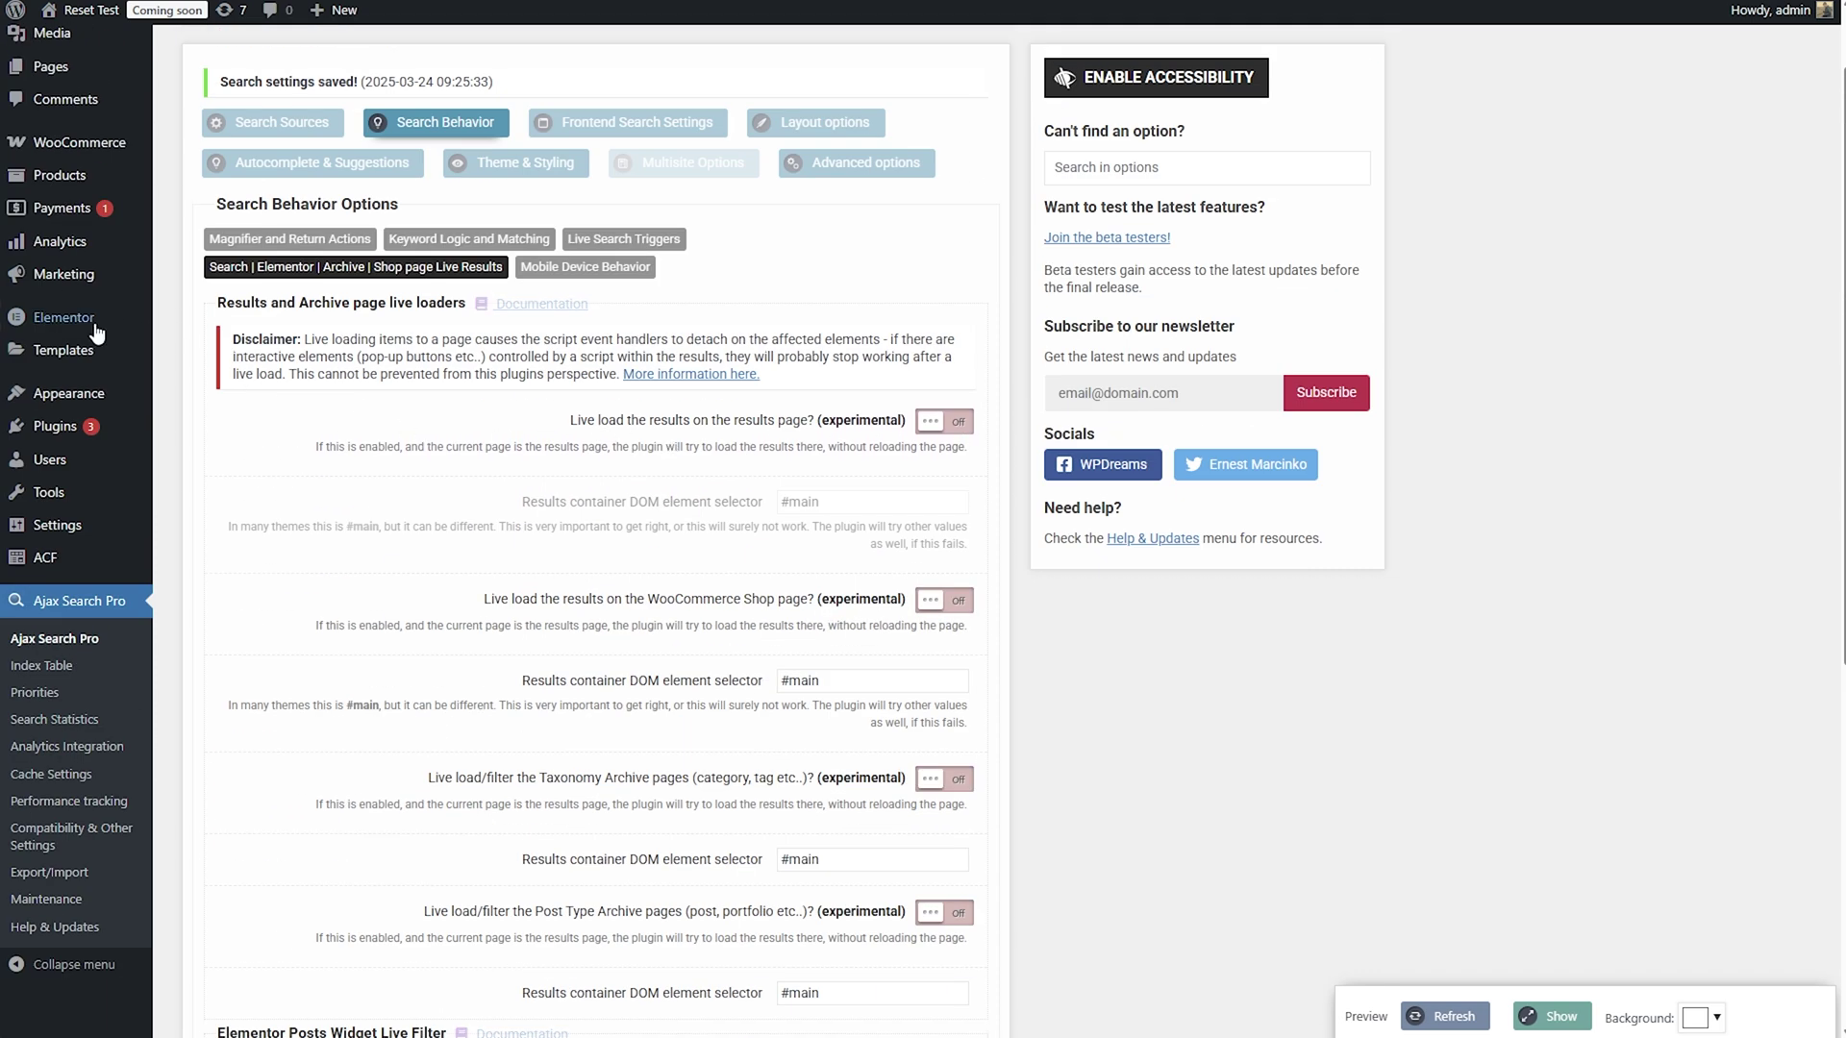
- Start a new saved template of type Loop Item with Posts as the source
mouse_move(65, 356)
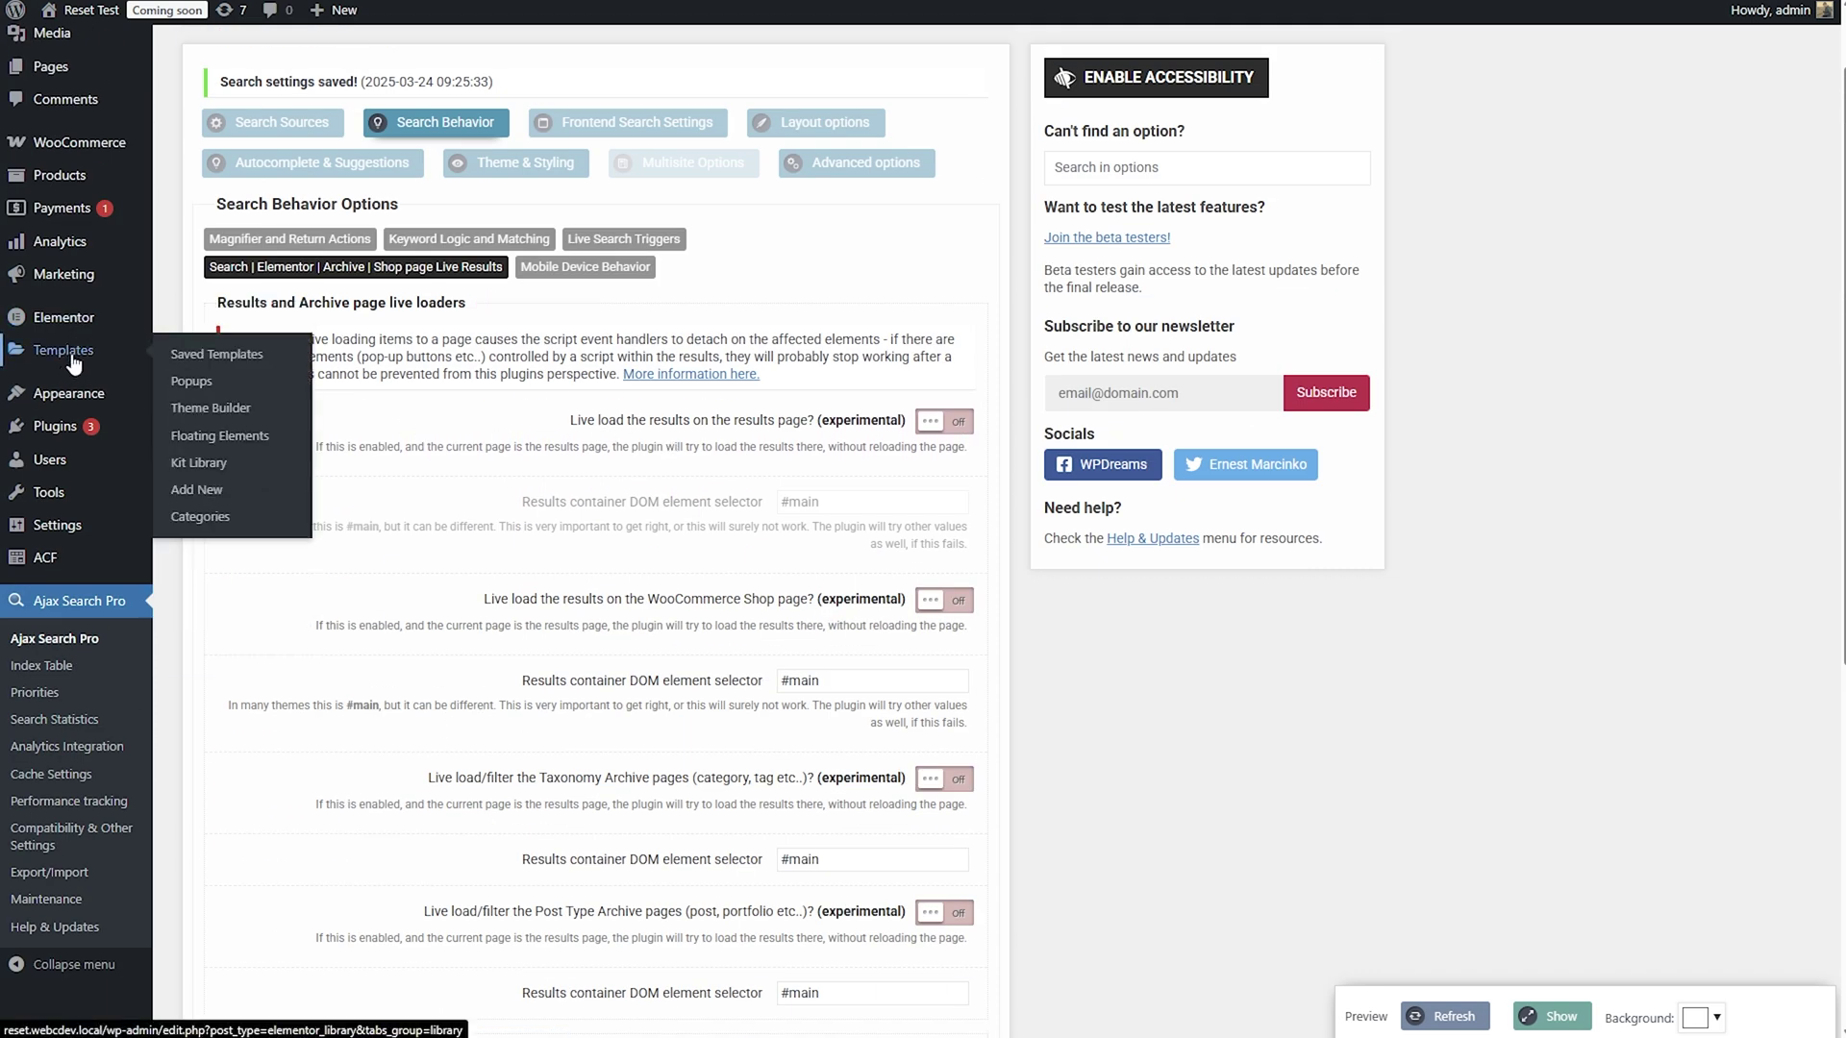
click(74, 353)
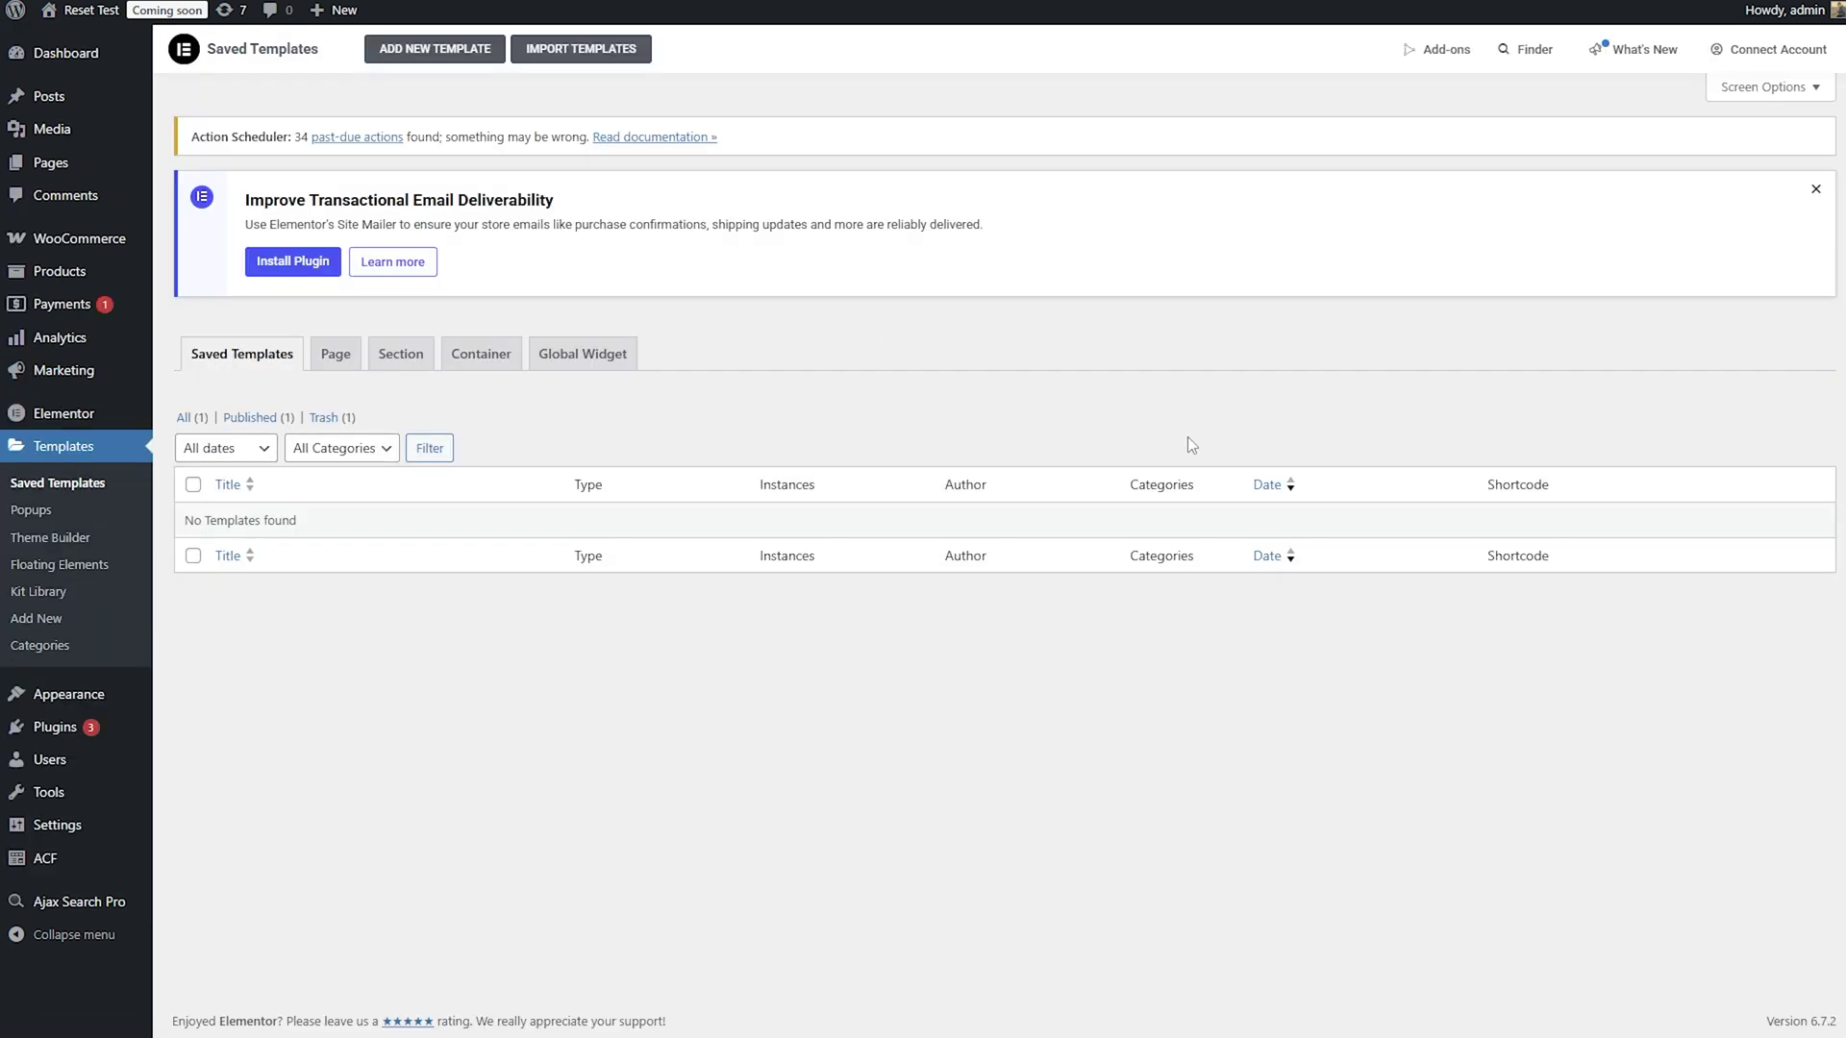
click(420, 60)
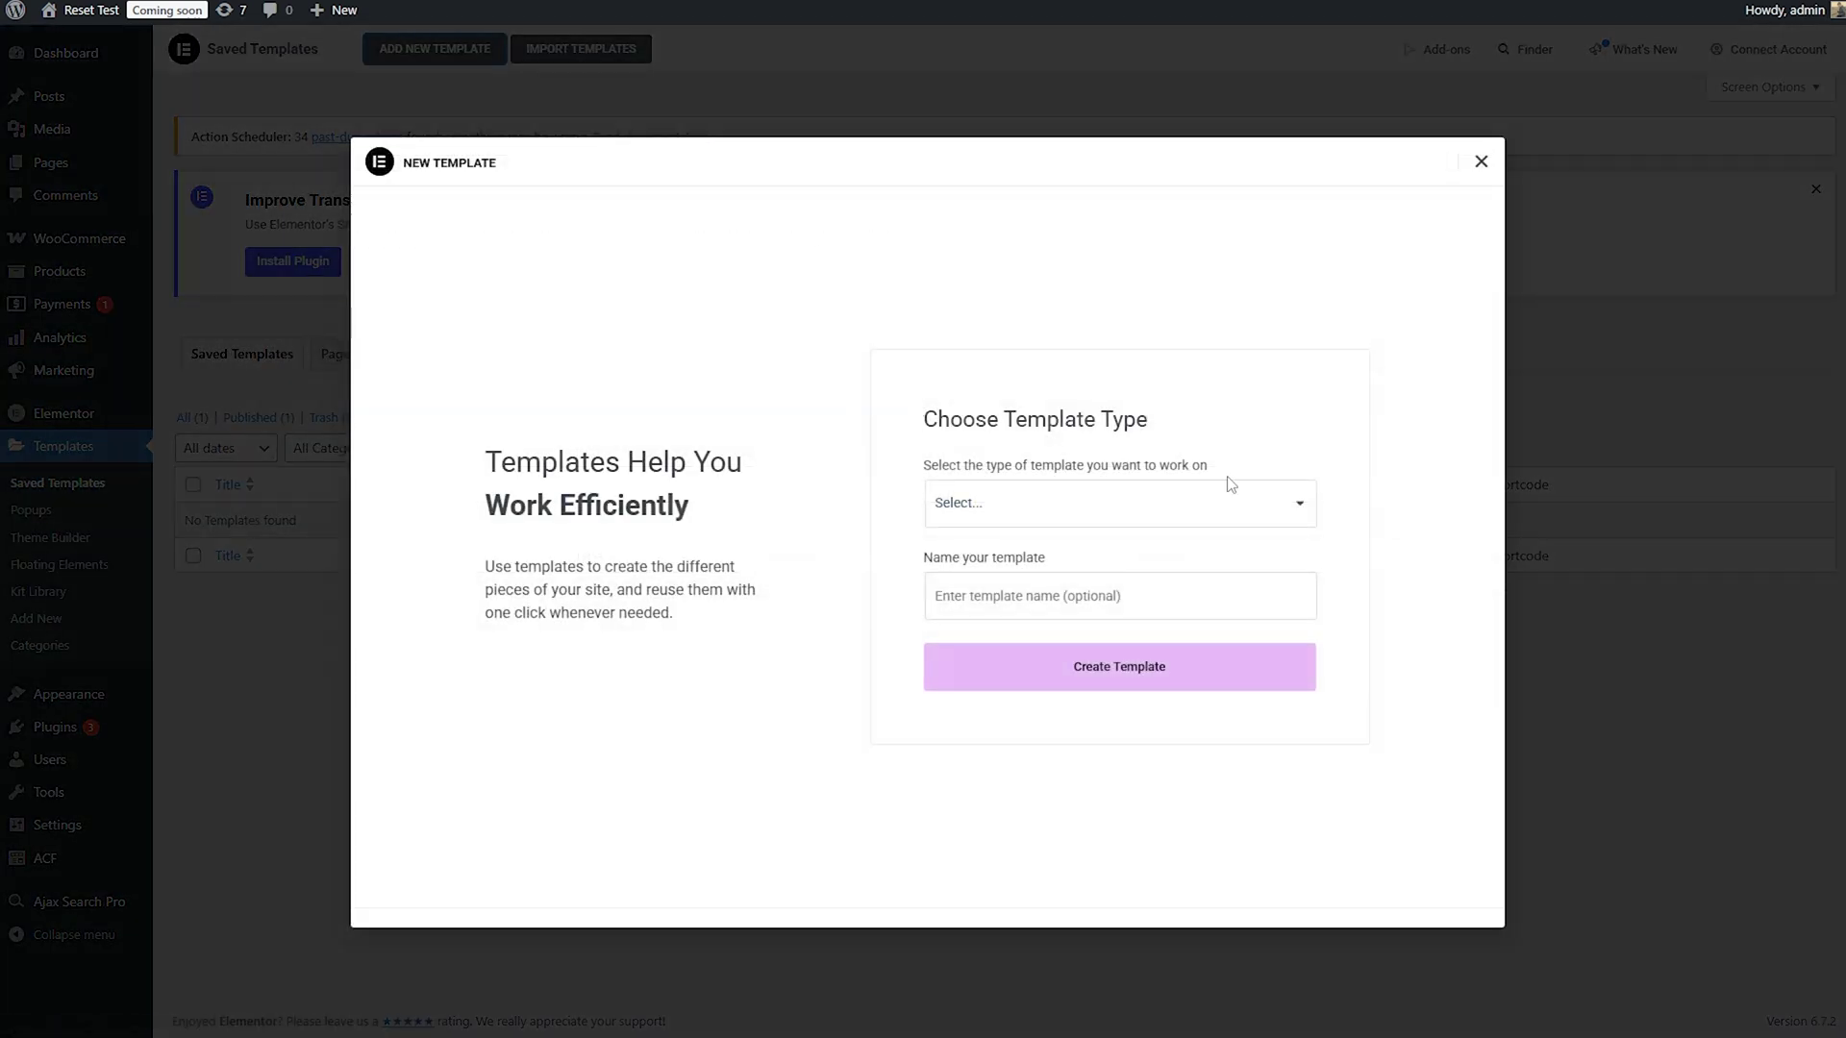
click(1228, 507)
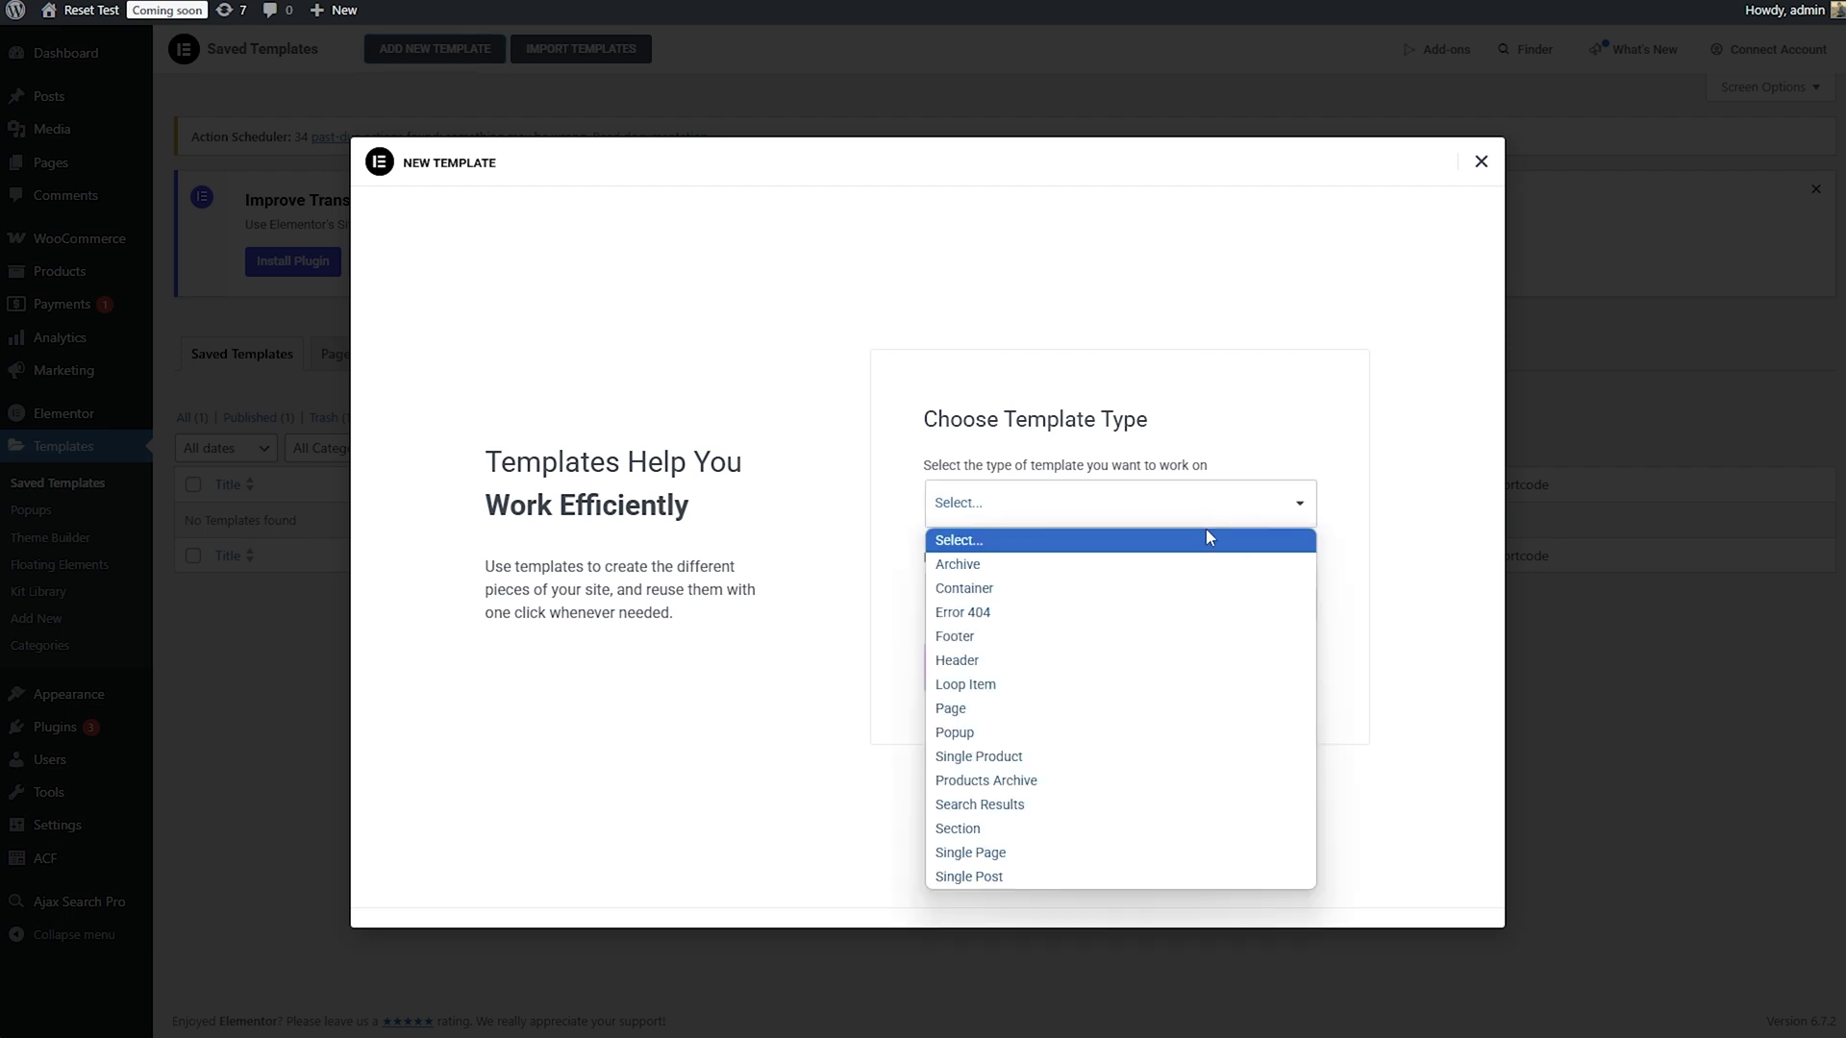
click(1024, 685)
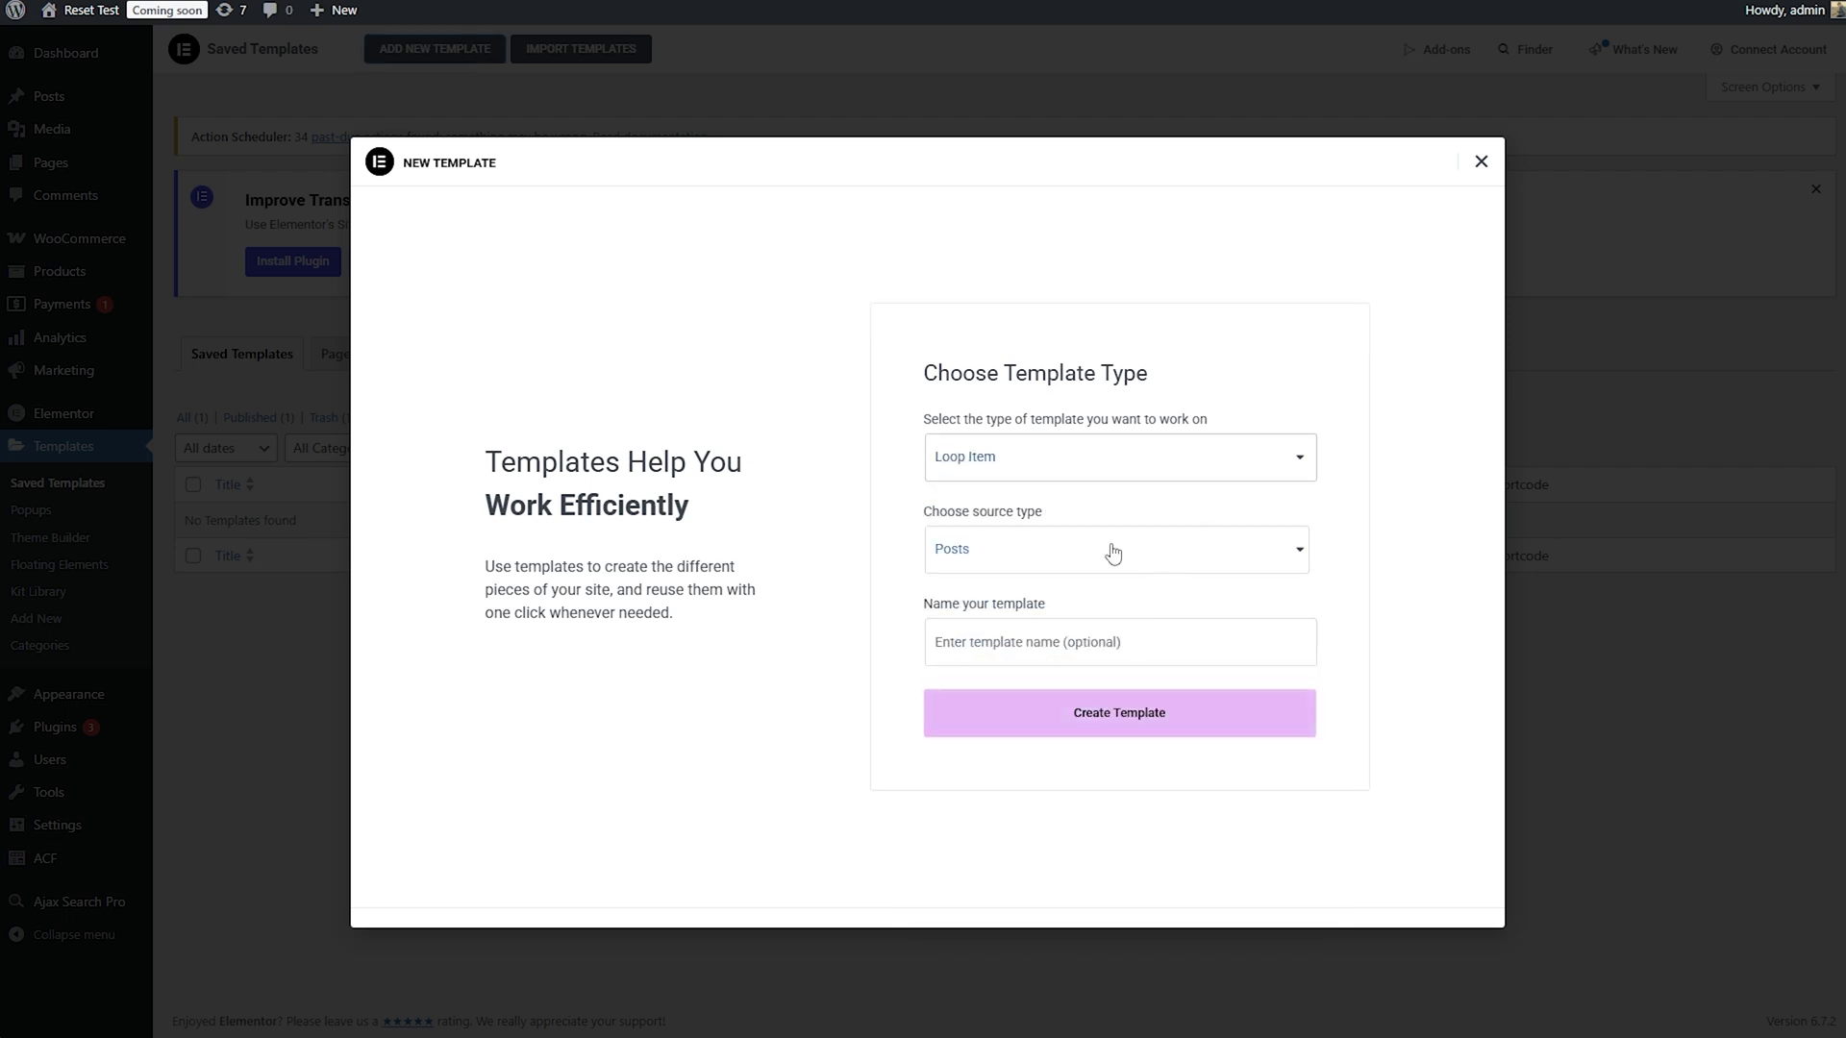
click(1202, 564)
click(1154, 562)
click(1005, 560)
click(1024, 558)
- Name the new loop template 'Search Results'
click(1056, 640)
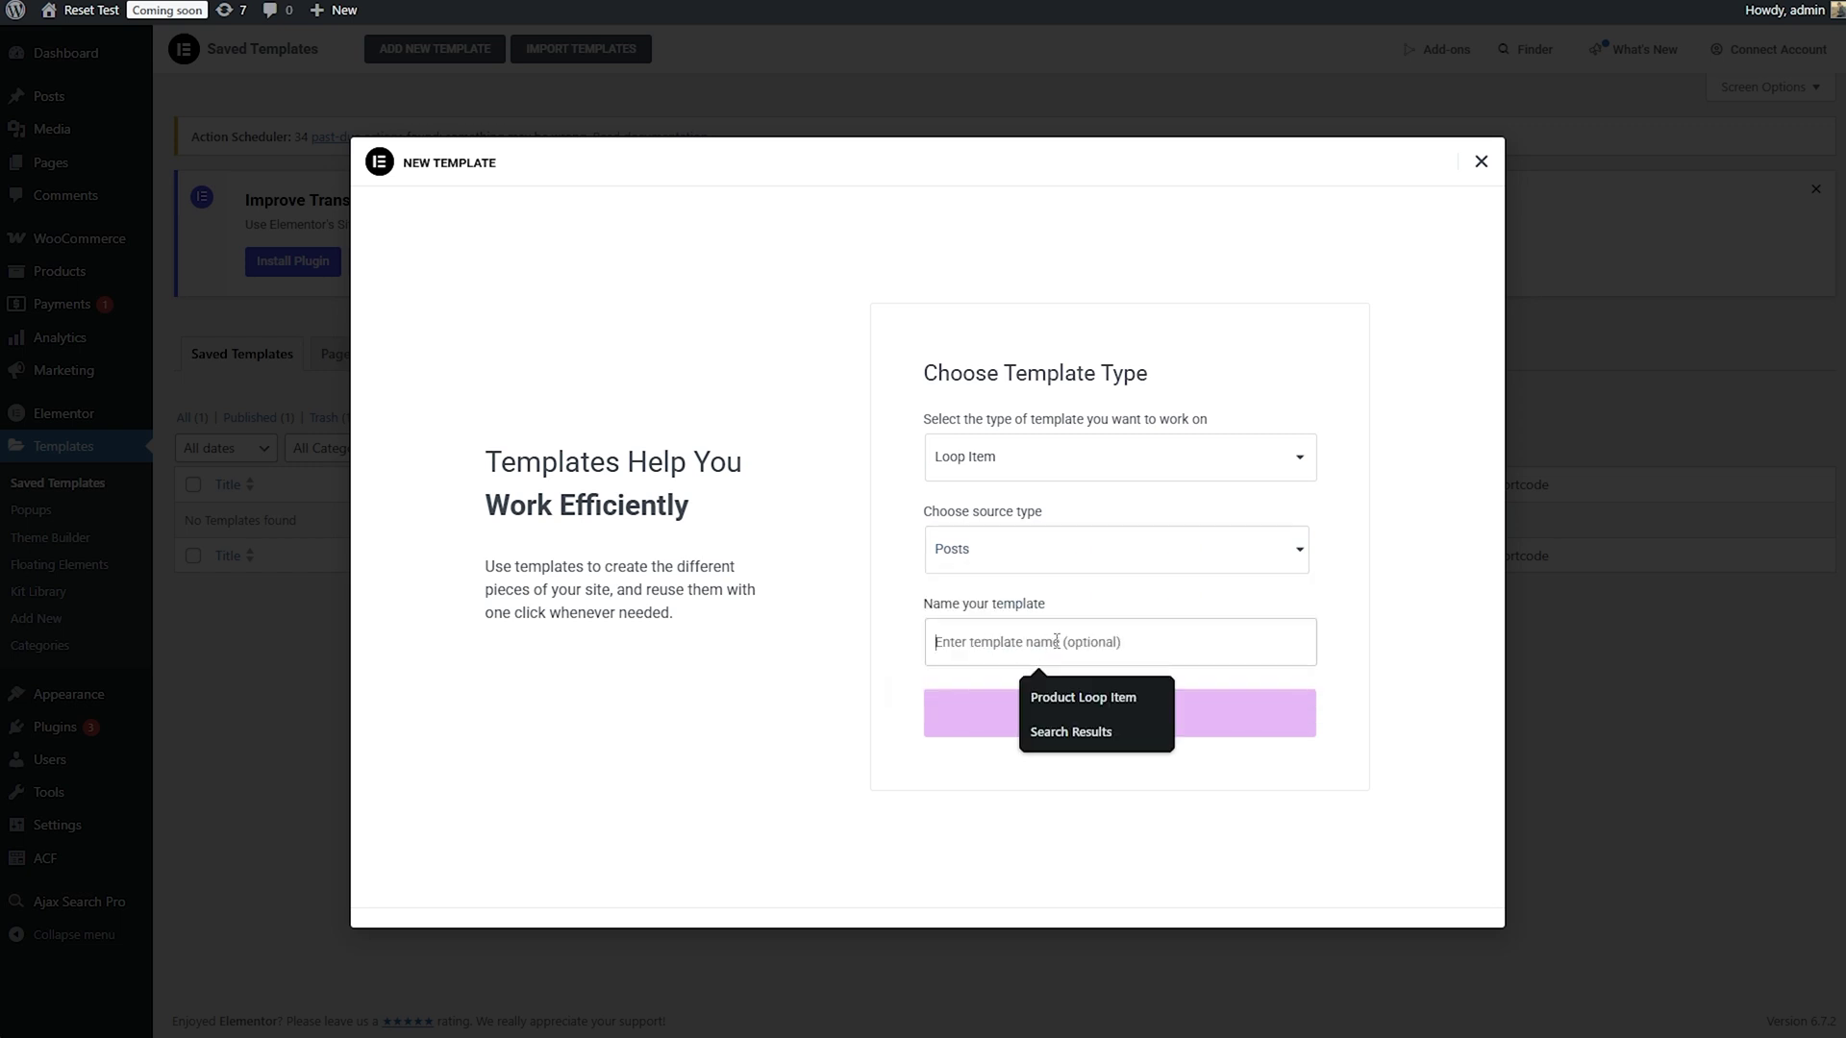
click(1057, 697)
drag(1071, 643, 850, 652)
text(S)
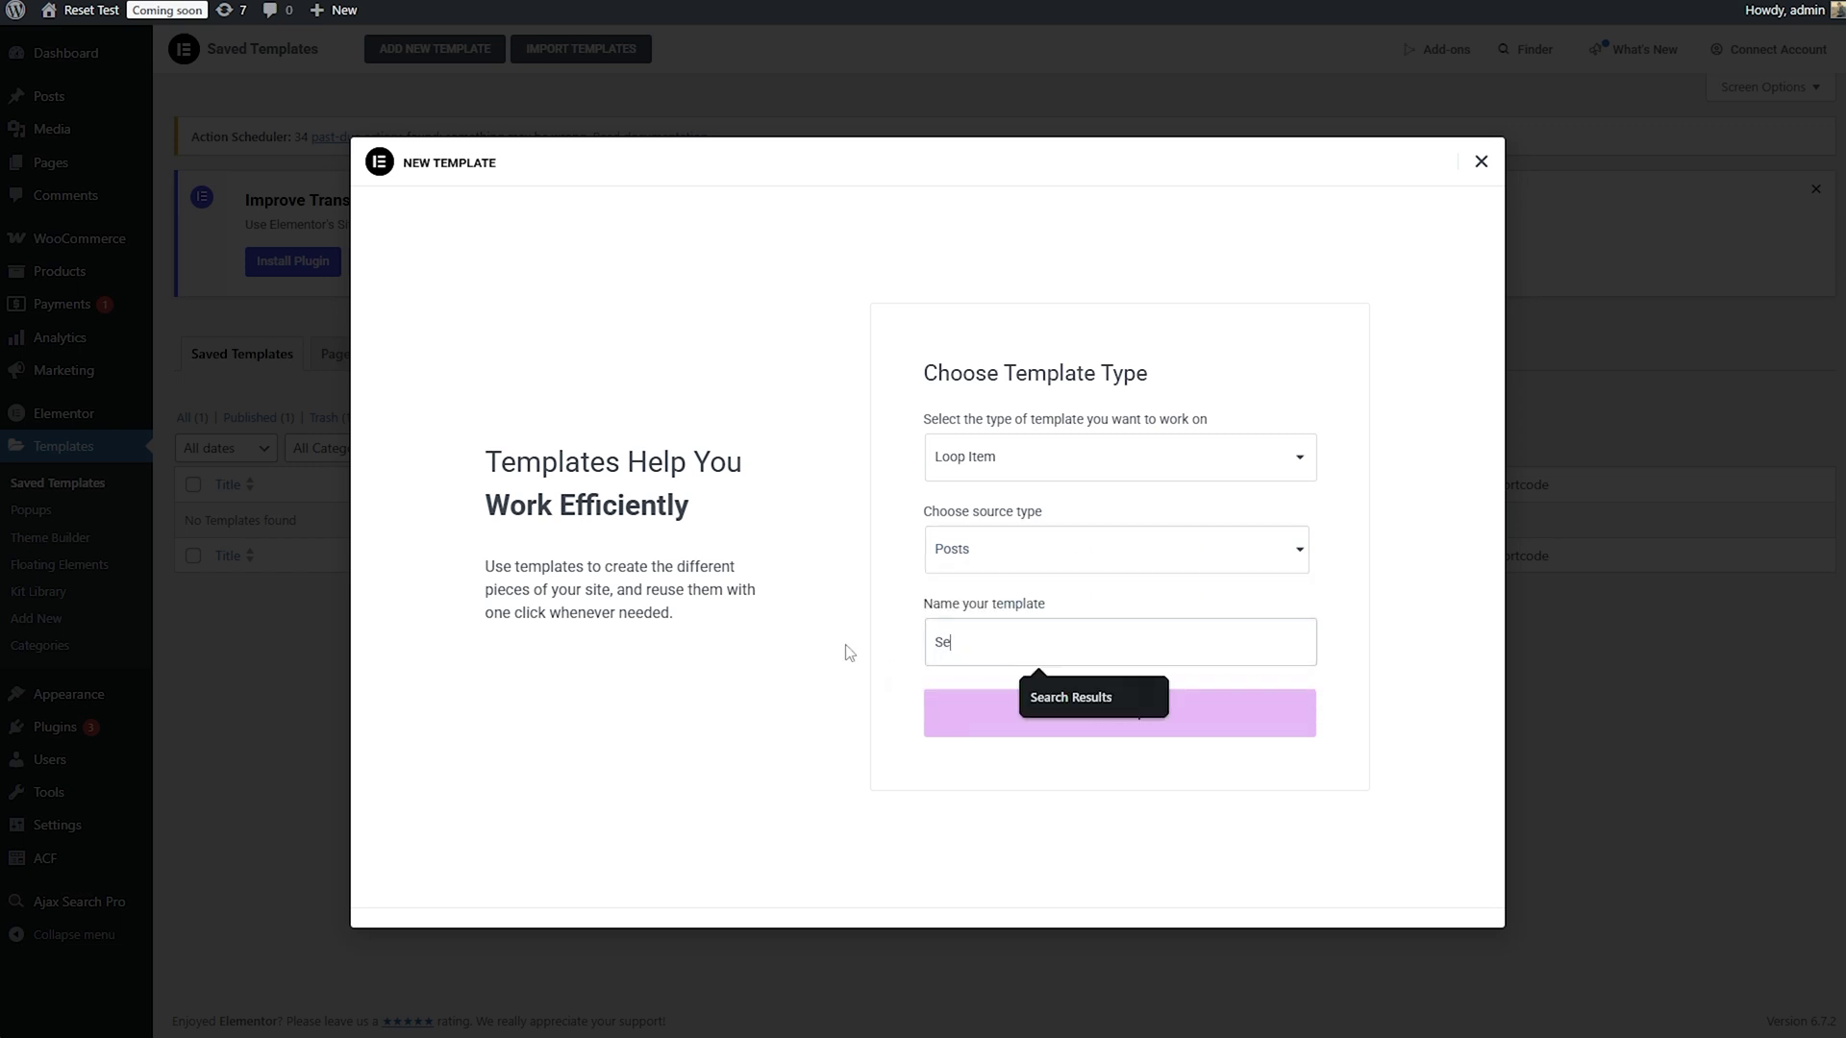
text(e)
click(1070, 697)
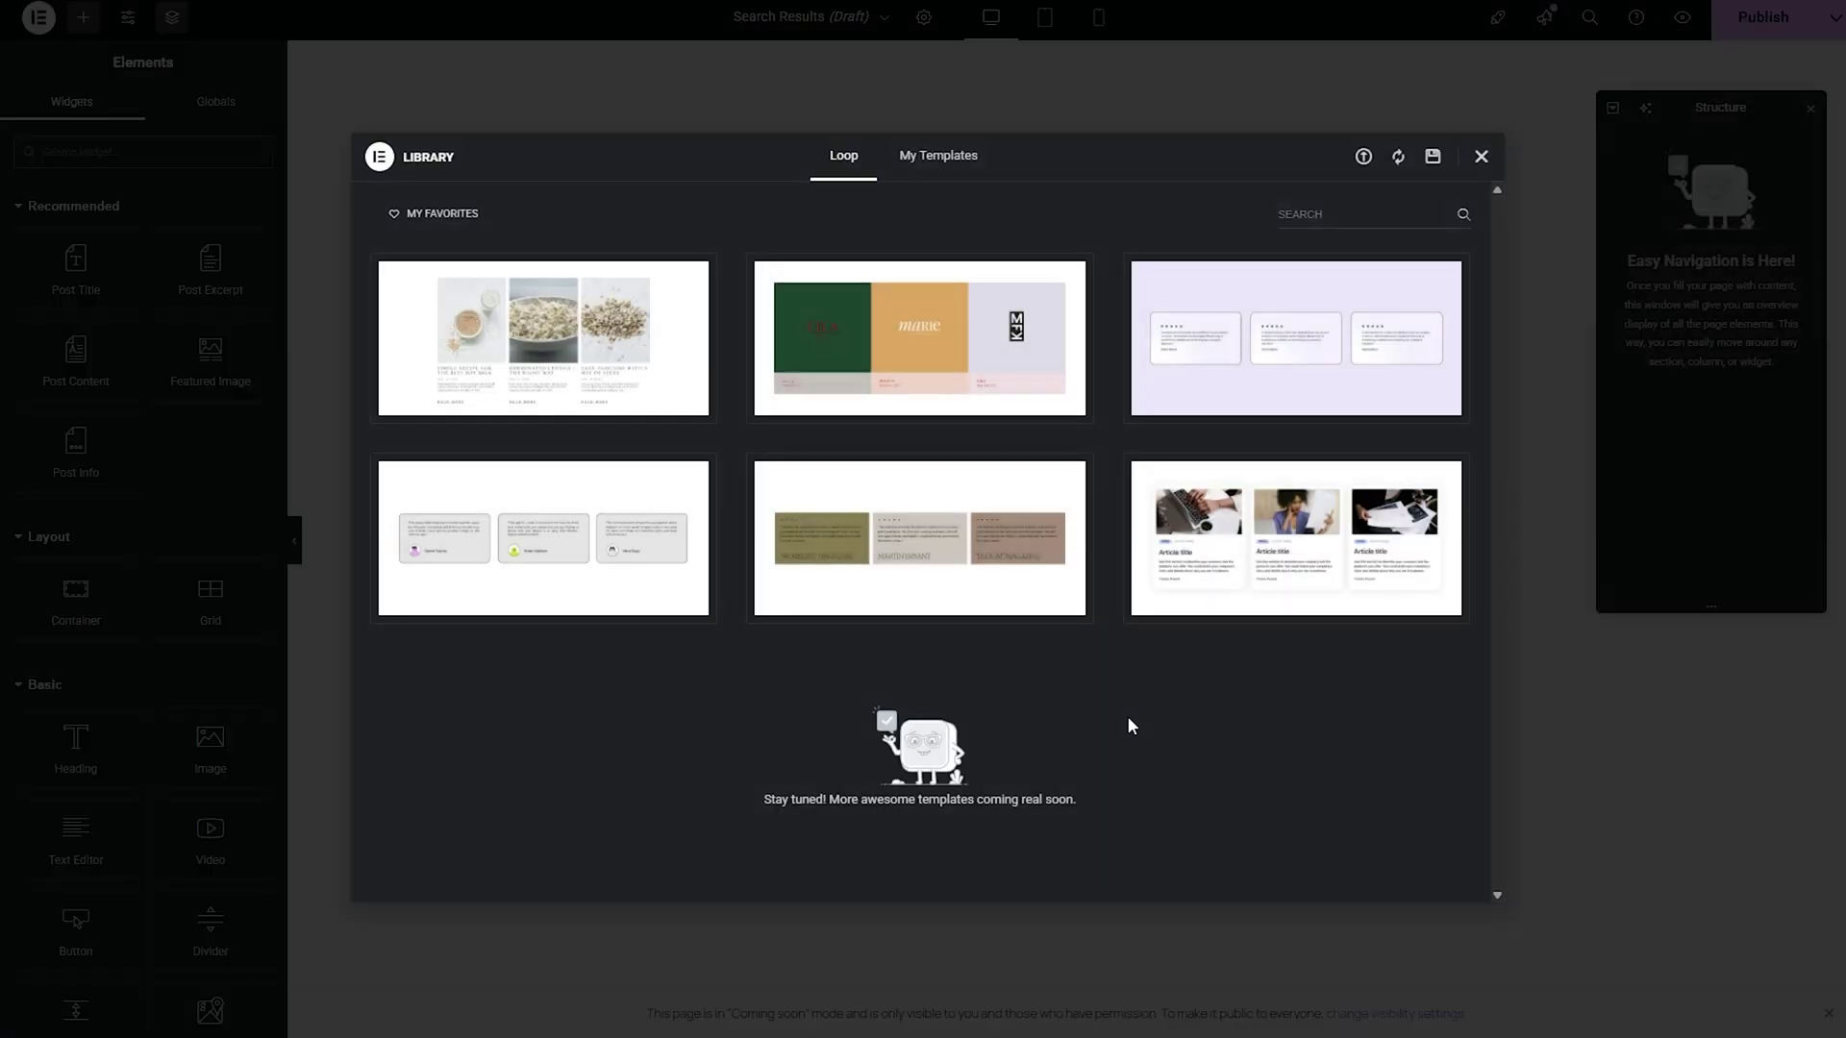
- Add a single-column flexbox container to the blank loop item
click(1480, 157)
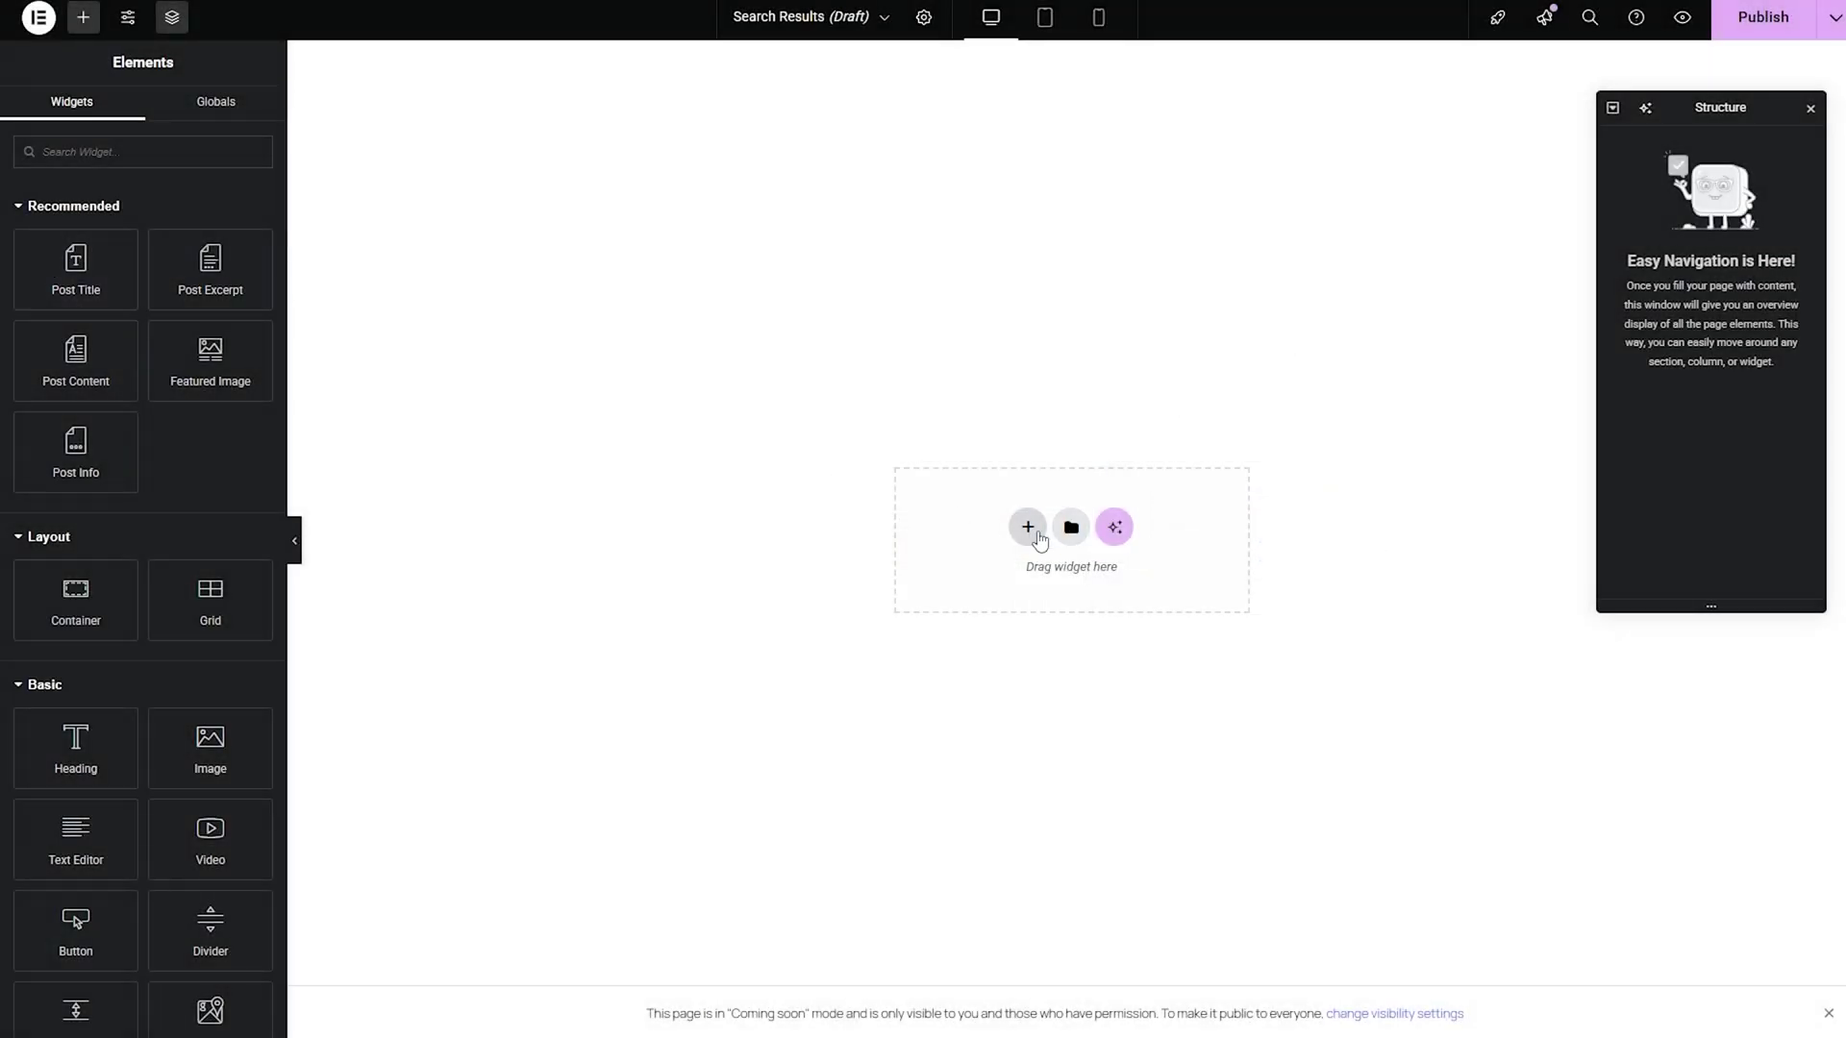
click(1028, 527)
click(999, 546)
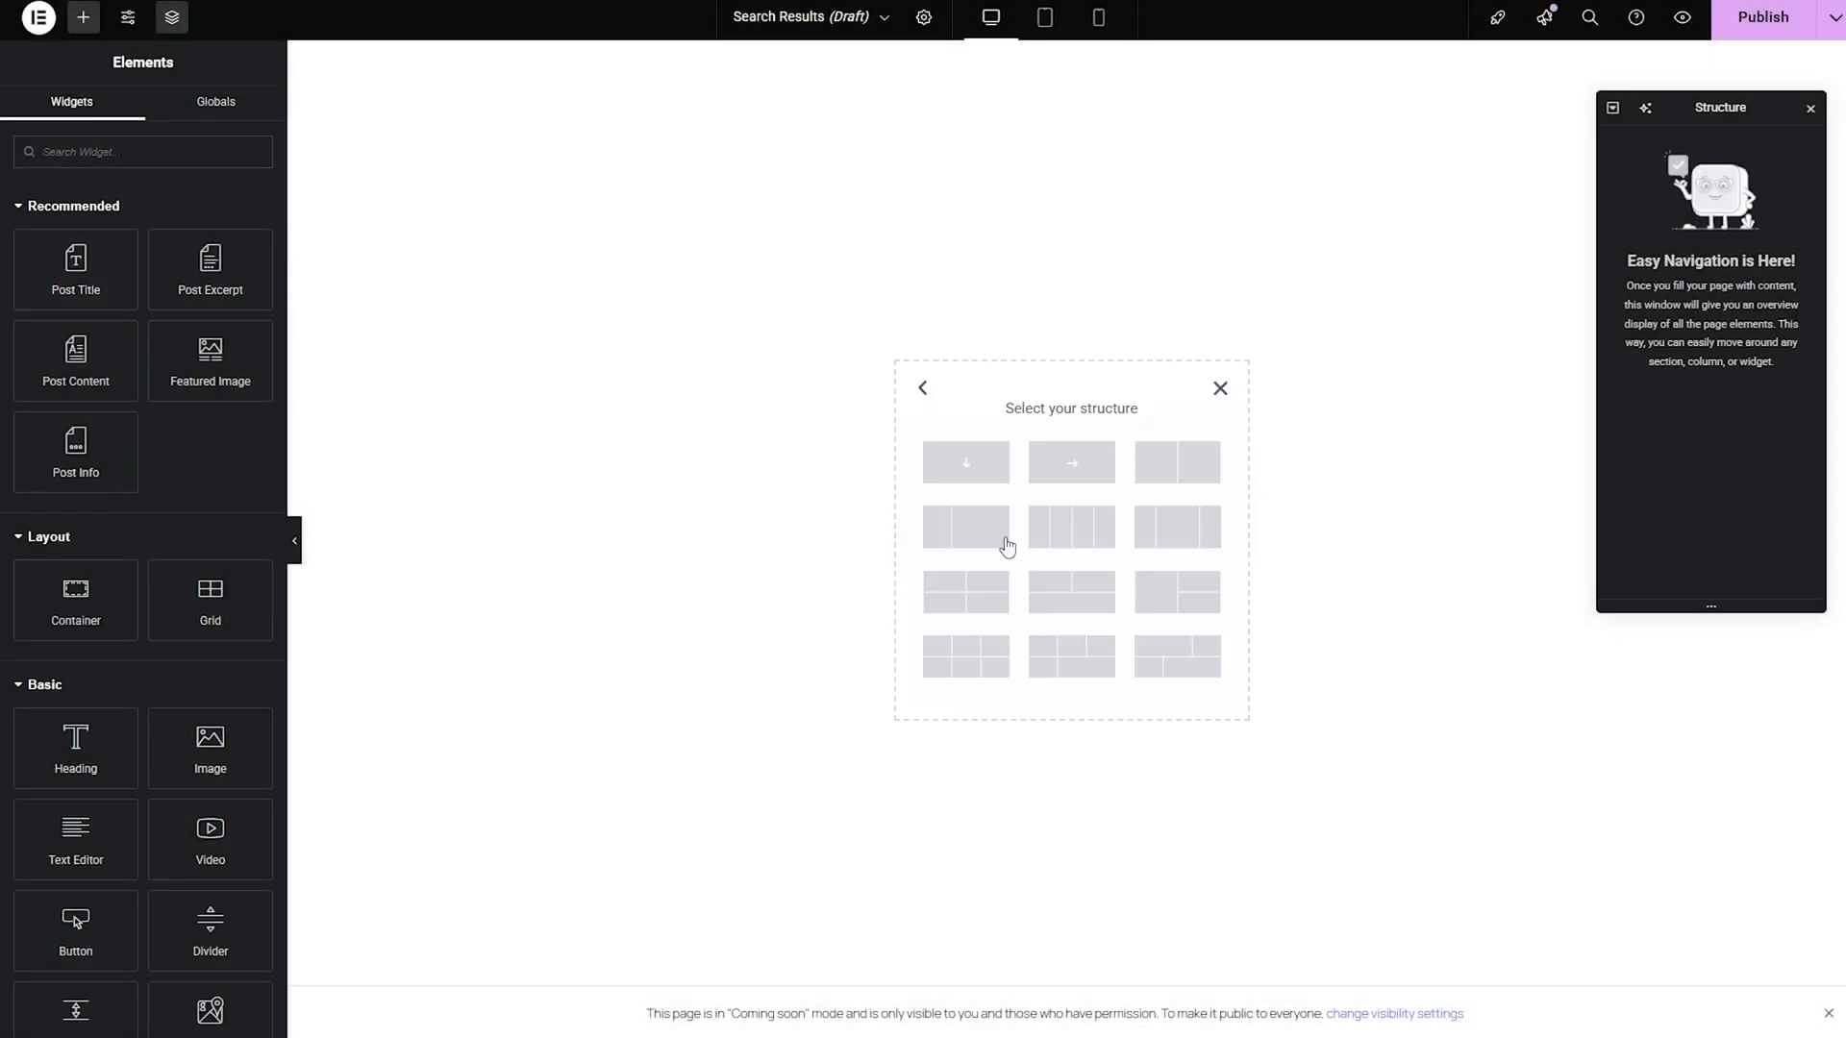
click(978, 476)
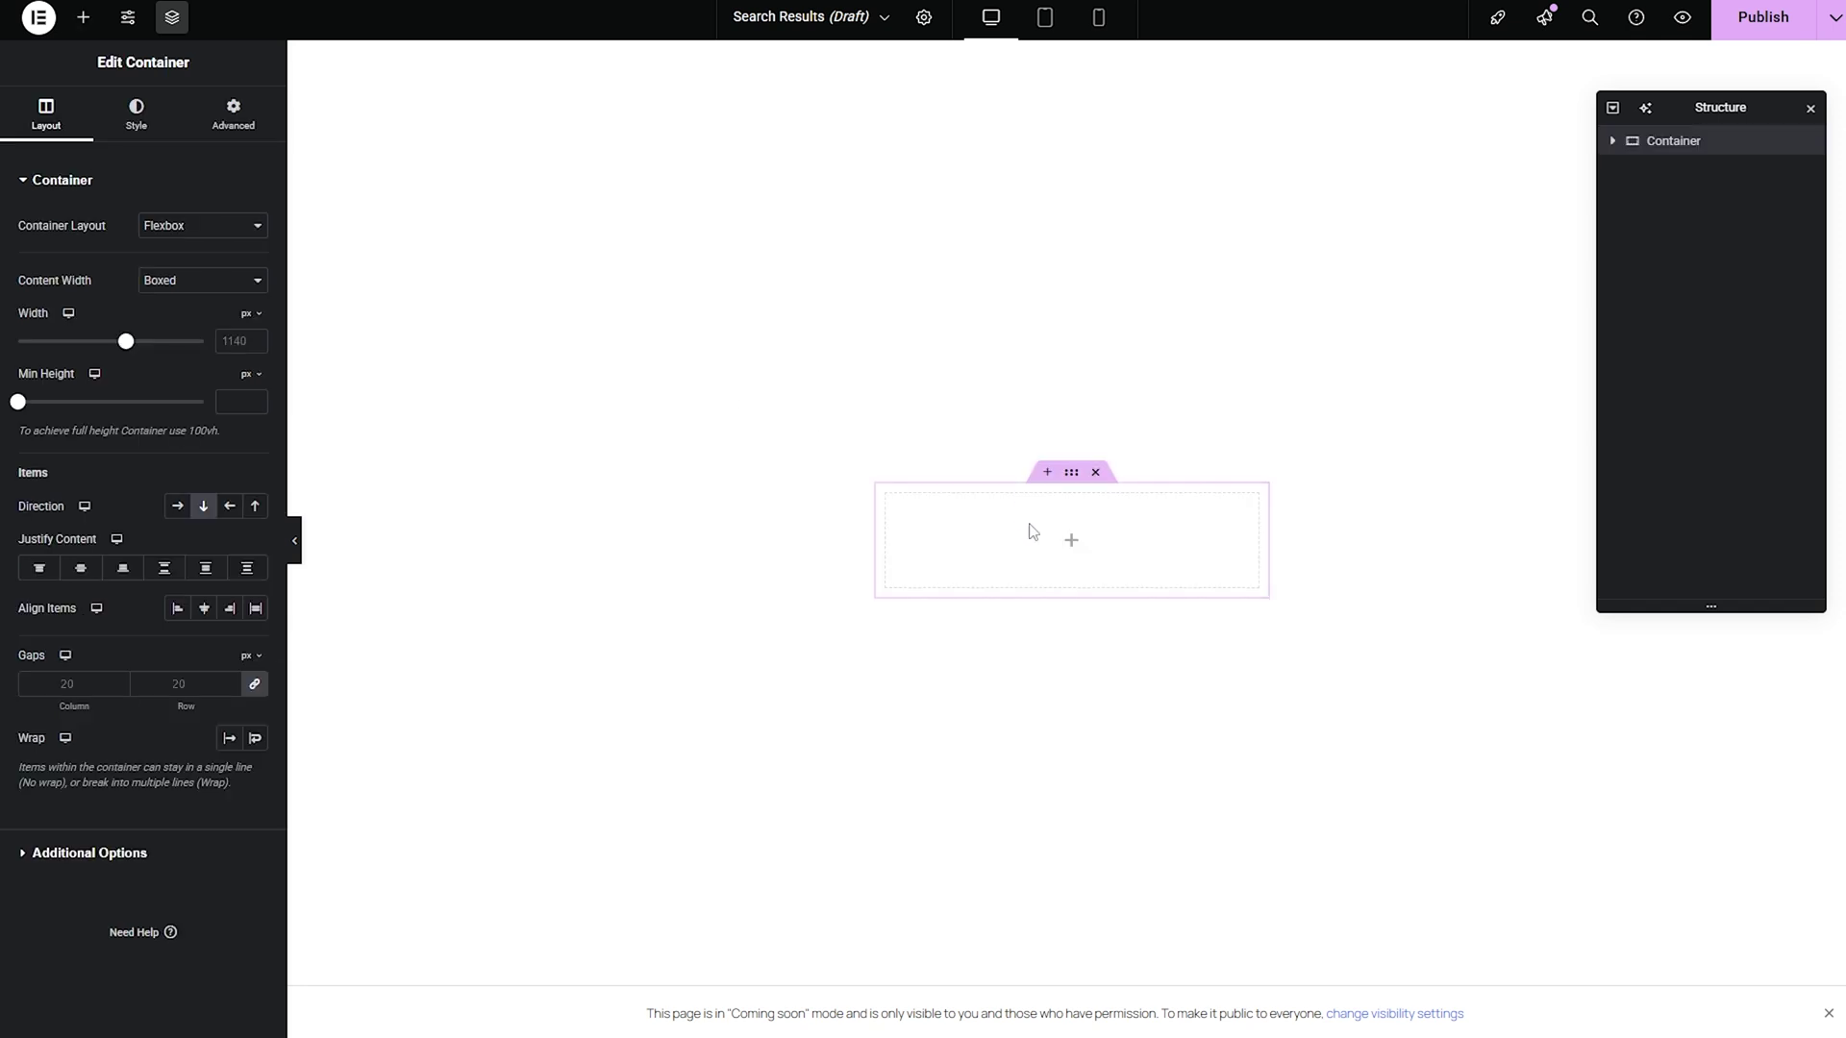
- Place a Post Title widget linked to the Post URL dynamic tag
click(84, 17)
right_click(84, 18)
click(47, 252)
drag(47, 251, 1009, 524)
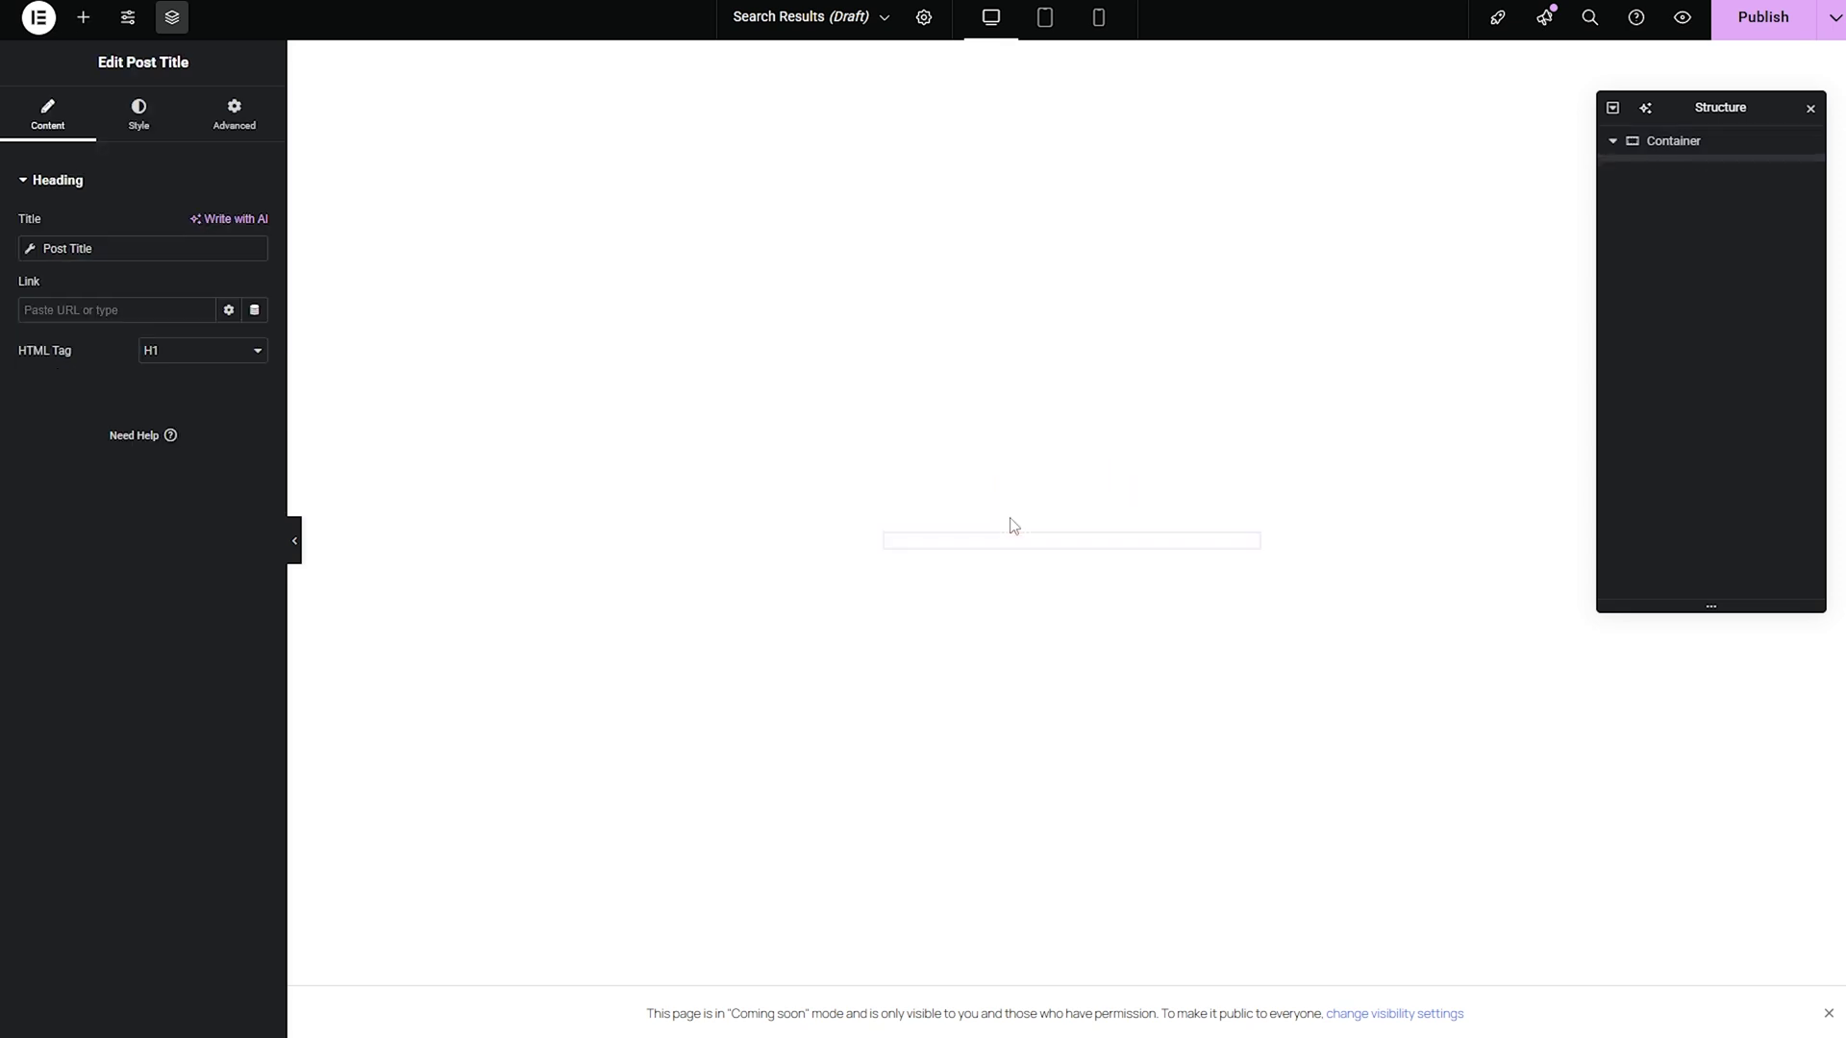
click(234, 313)
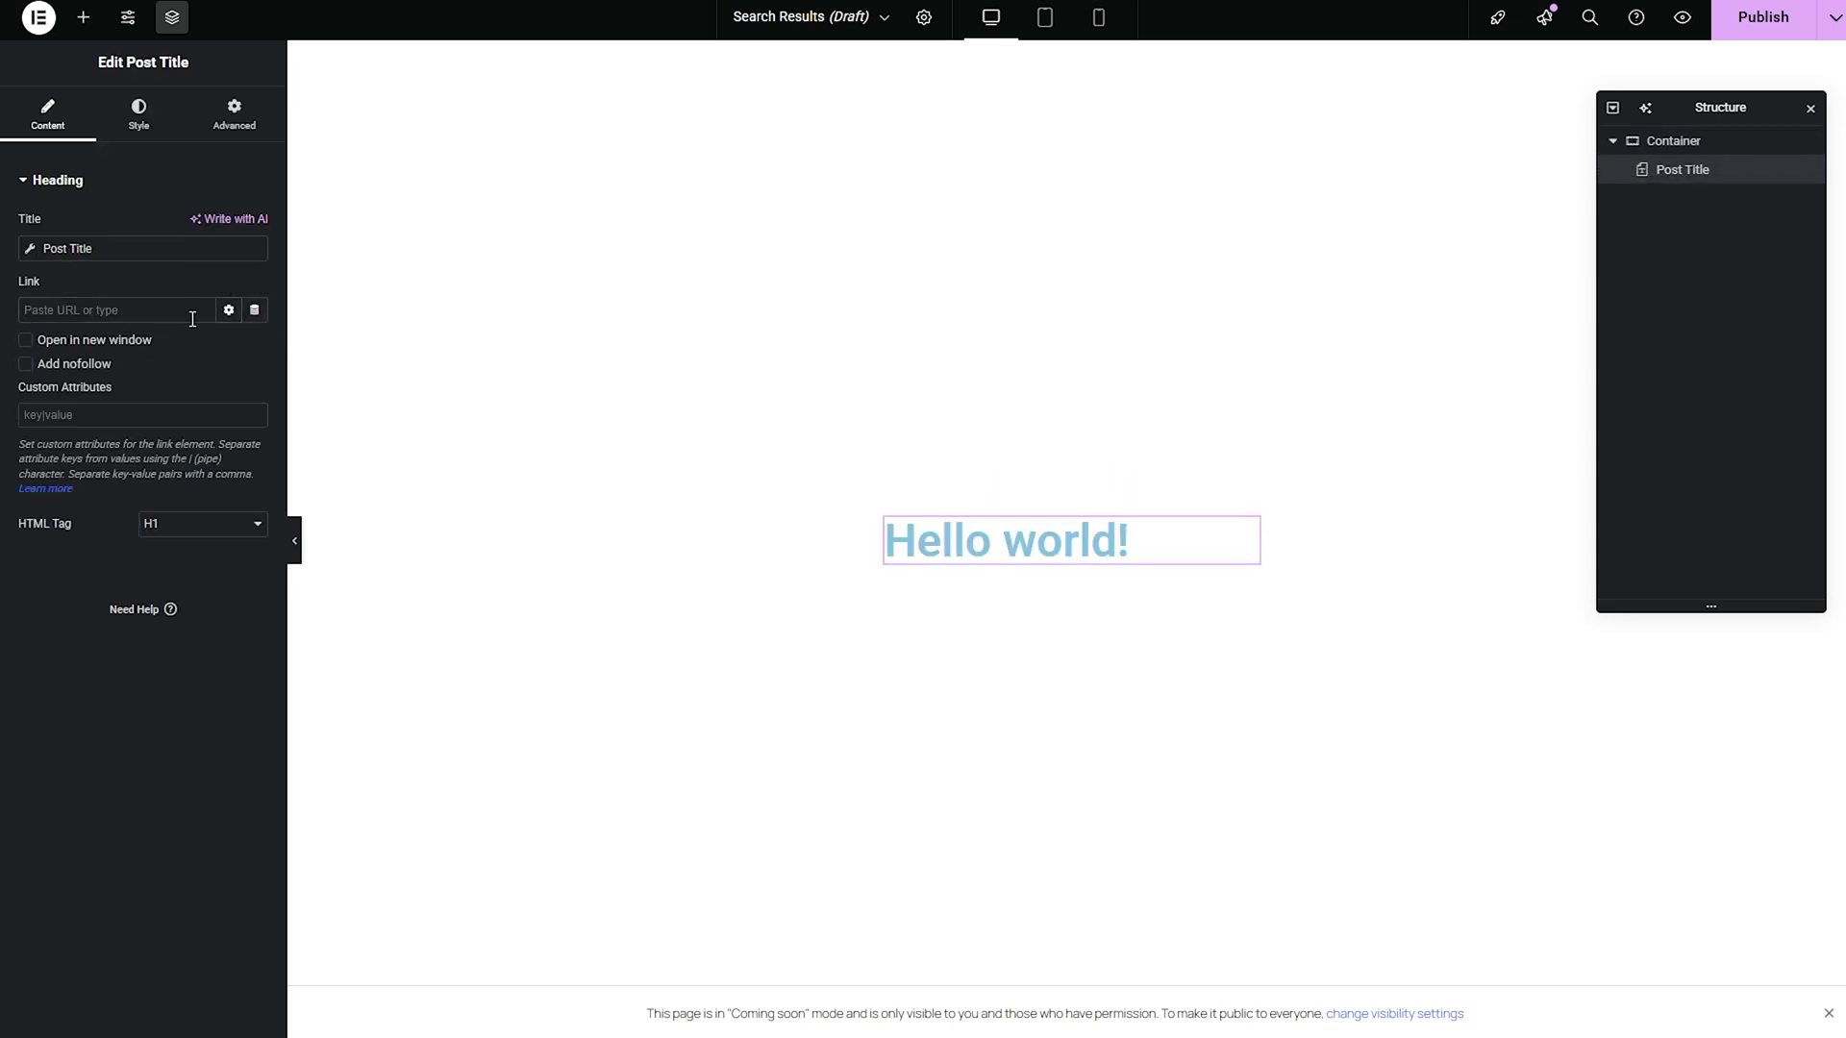
click(254, 310)
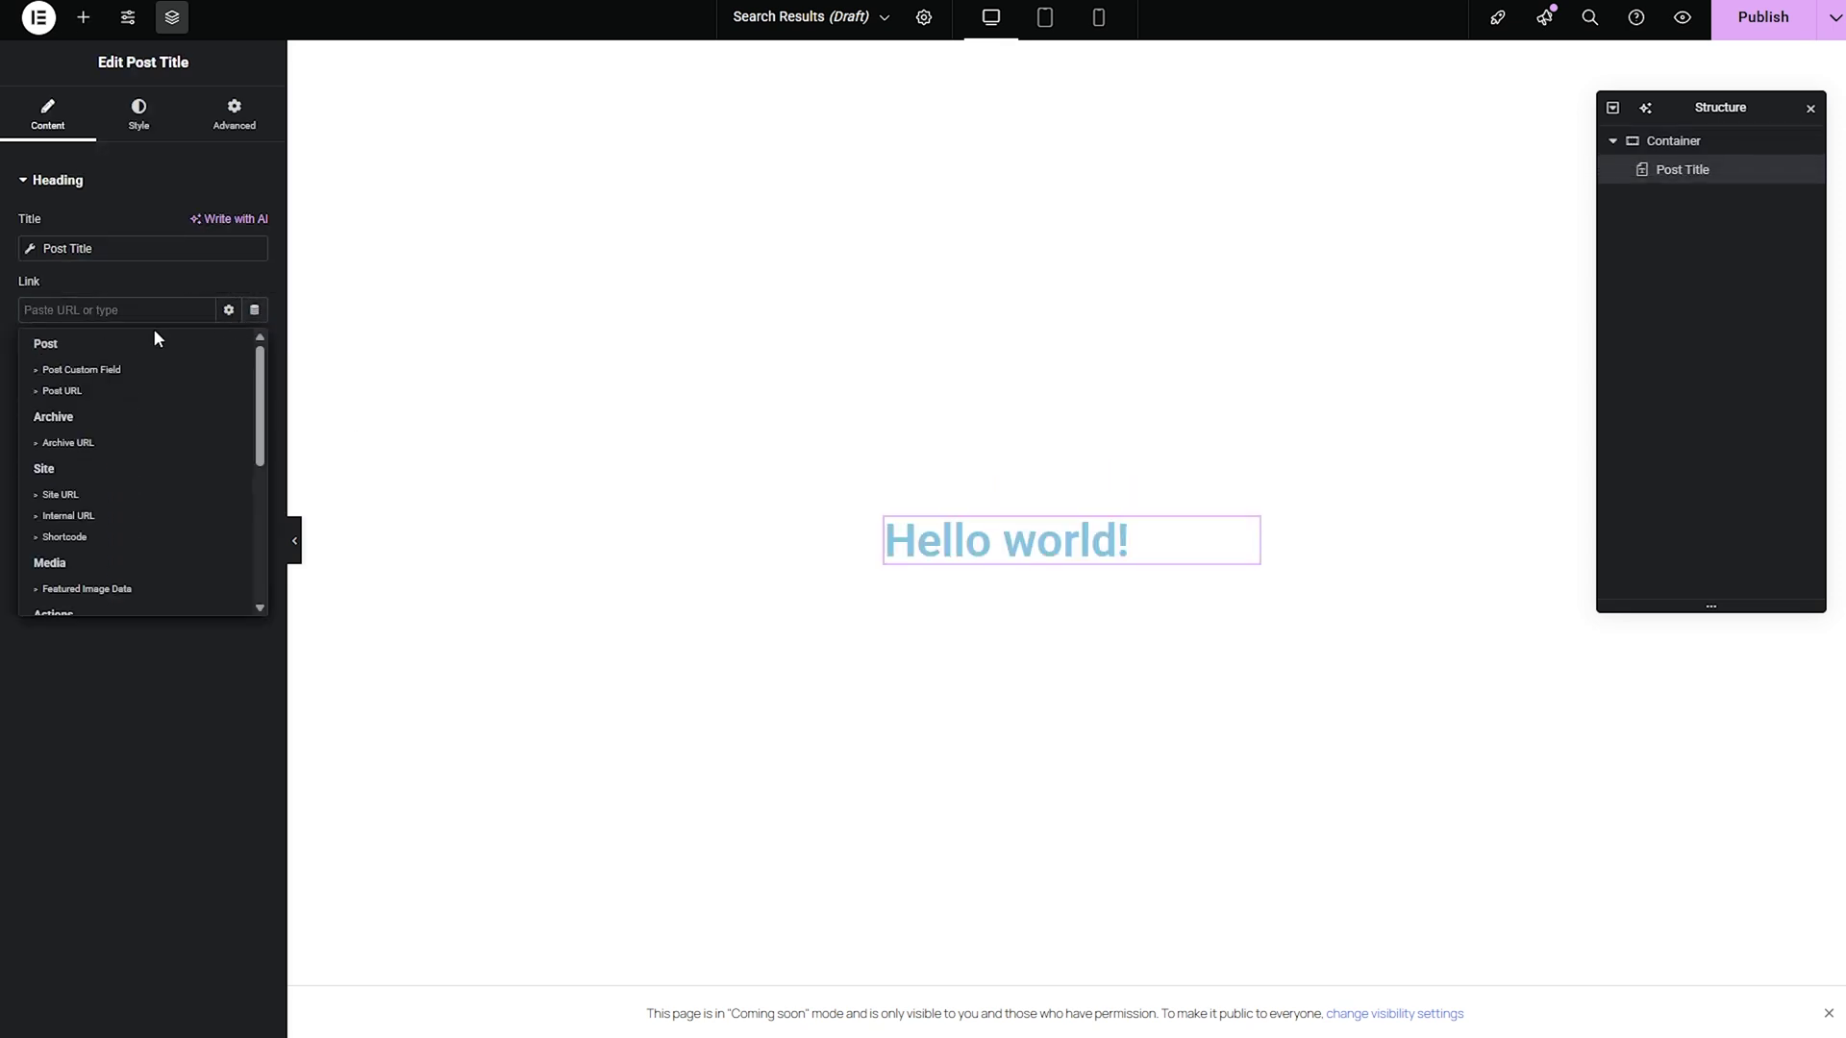
click(62, 392)
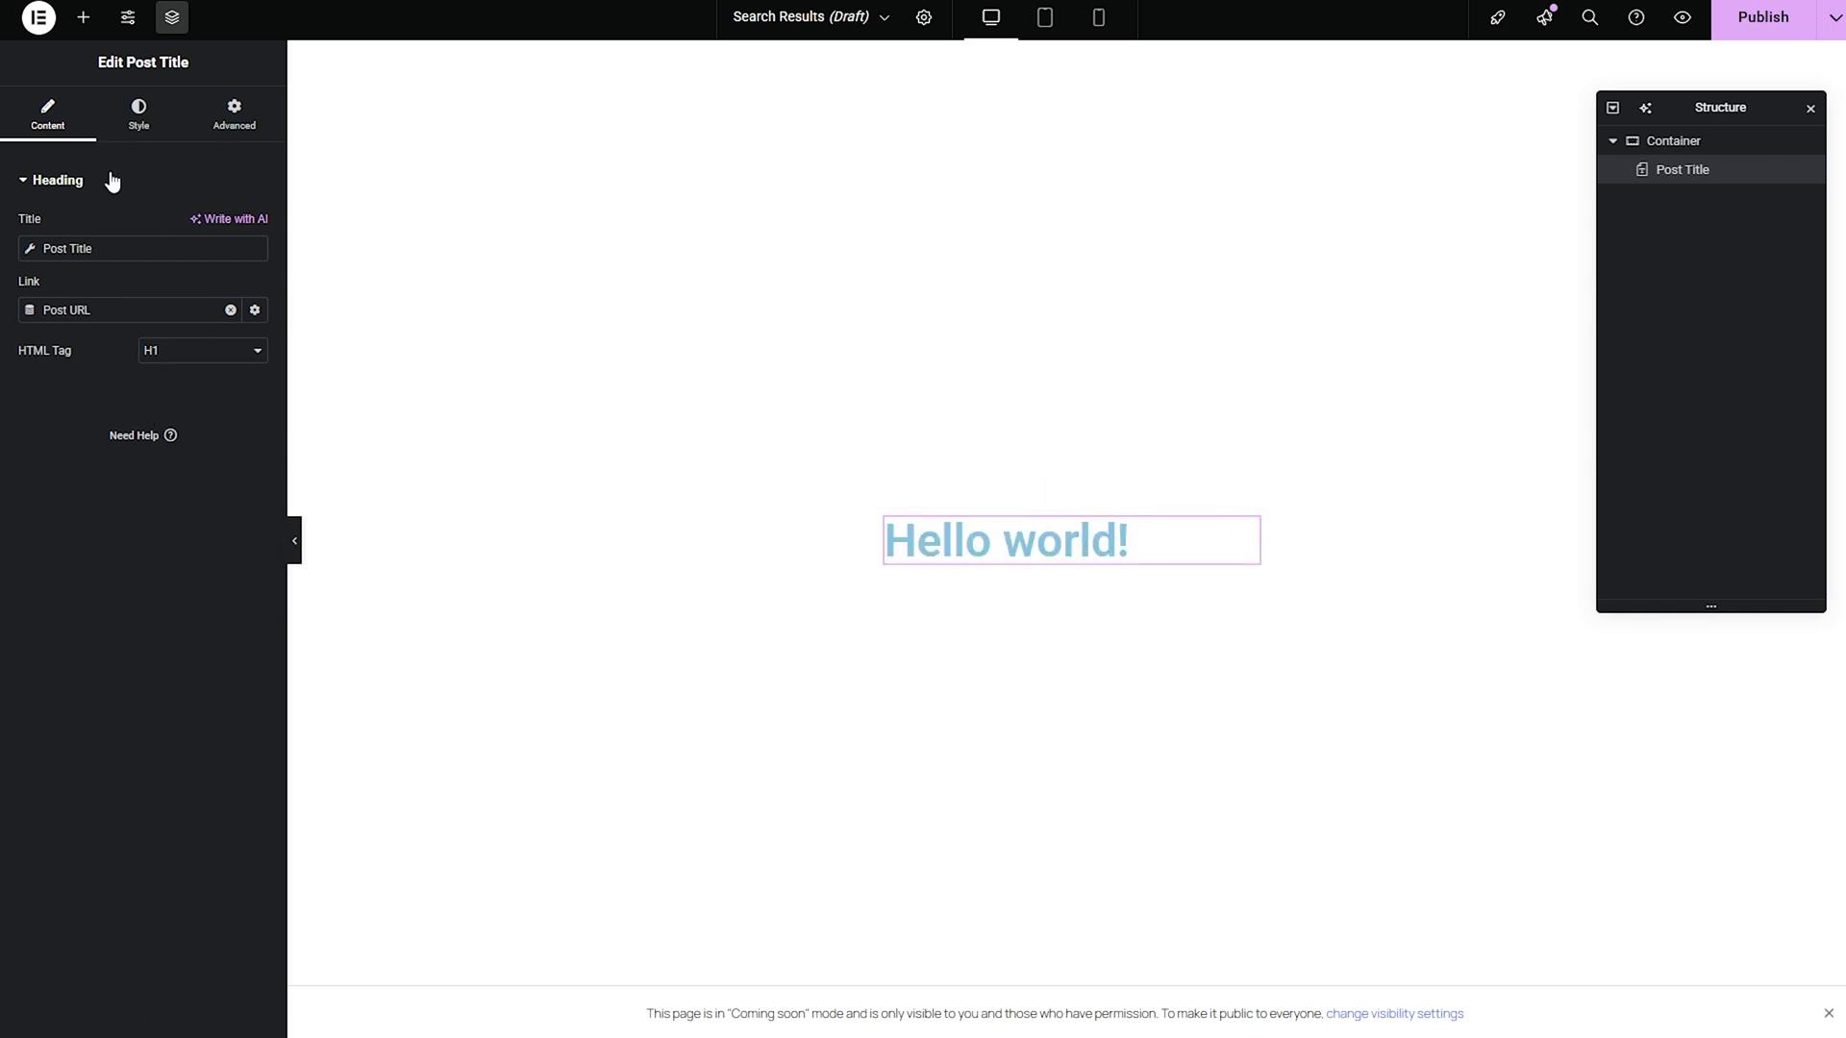
- Add a Featured Image above the title, make the title H2, and publish the template
click(84, 19)
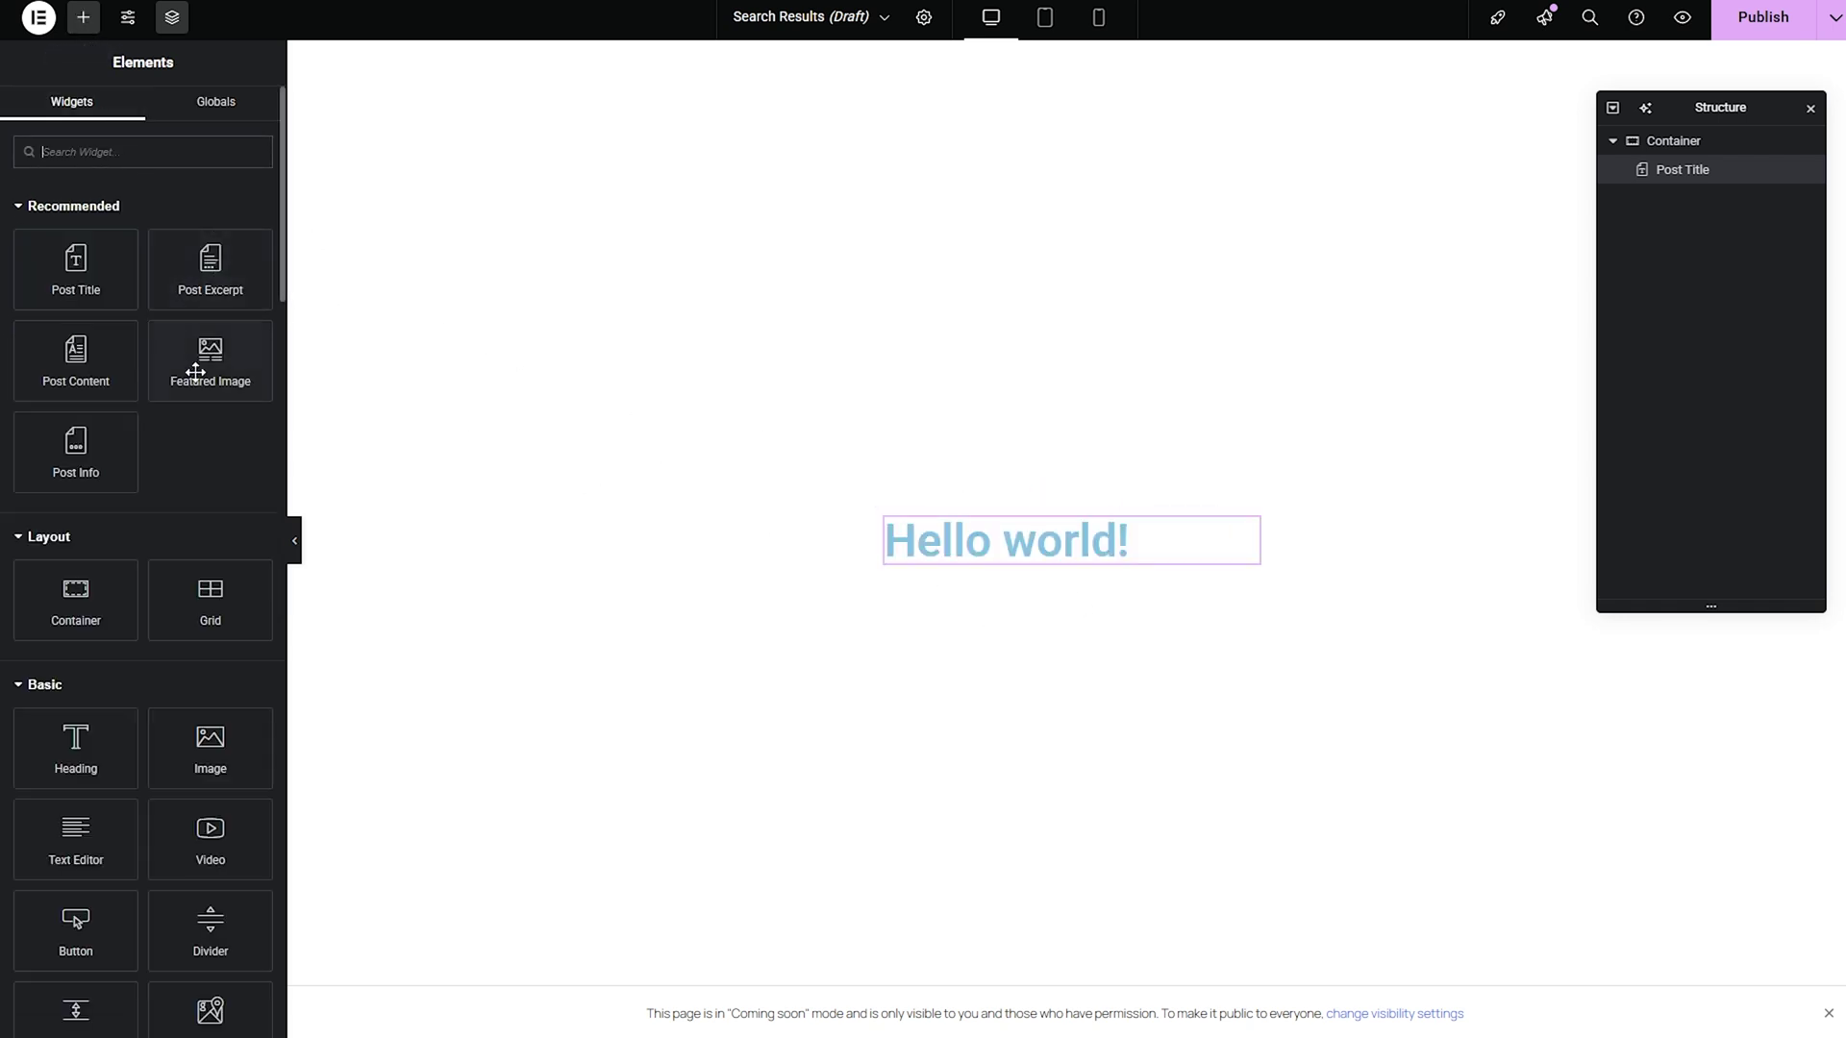
drag(214, 362, 1006, 494)
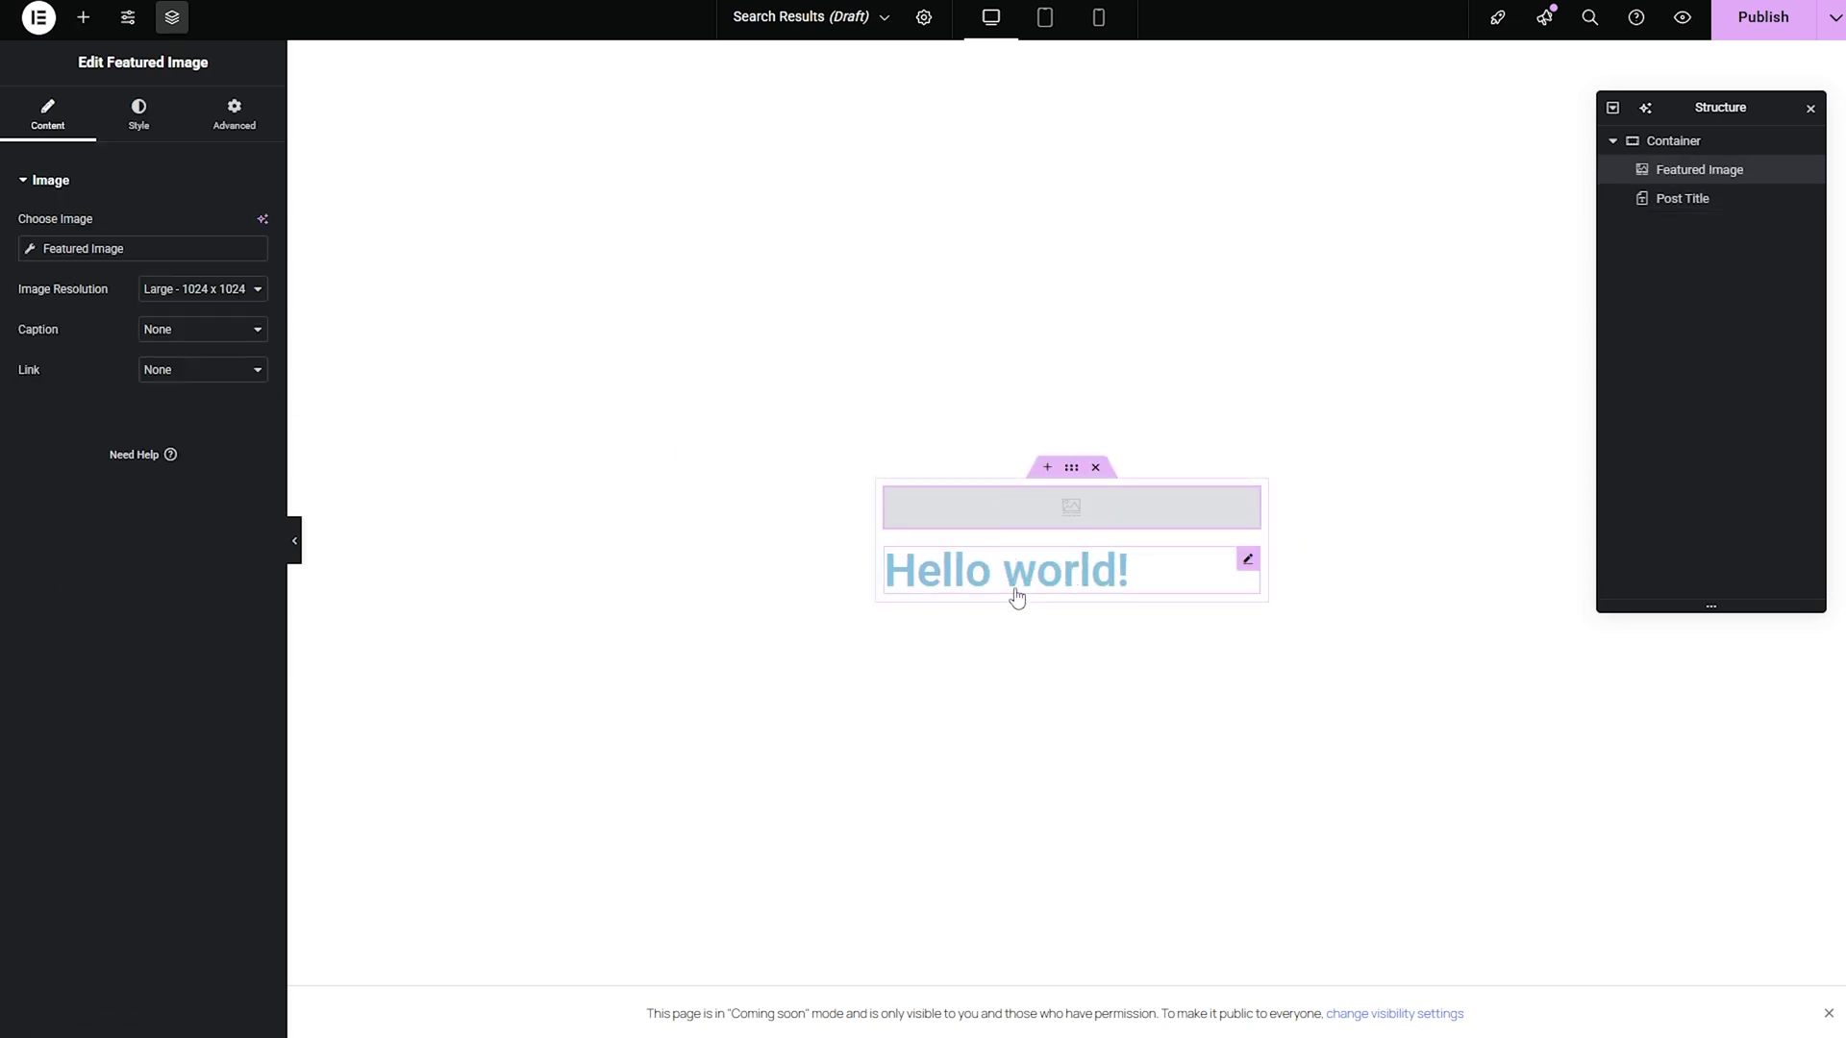
click(1013, 591)
click(245, 358)
click(221, 398)
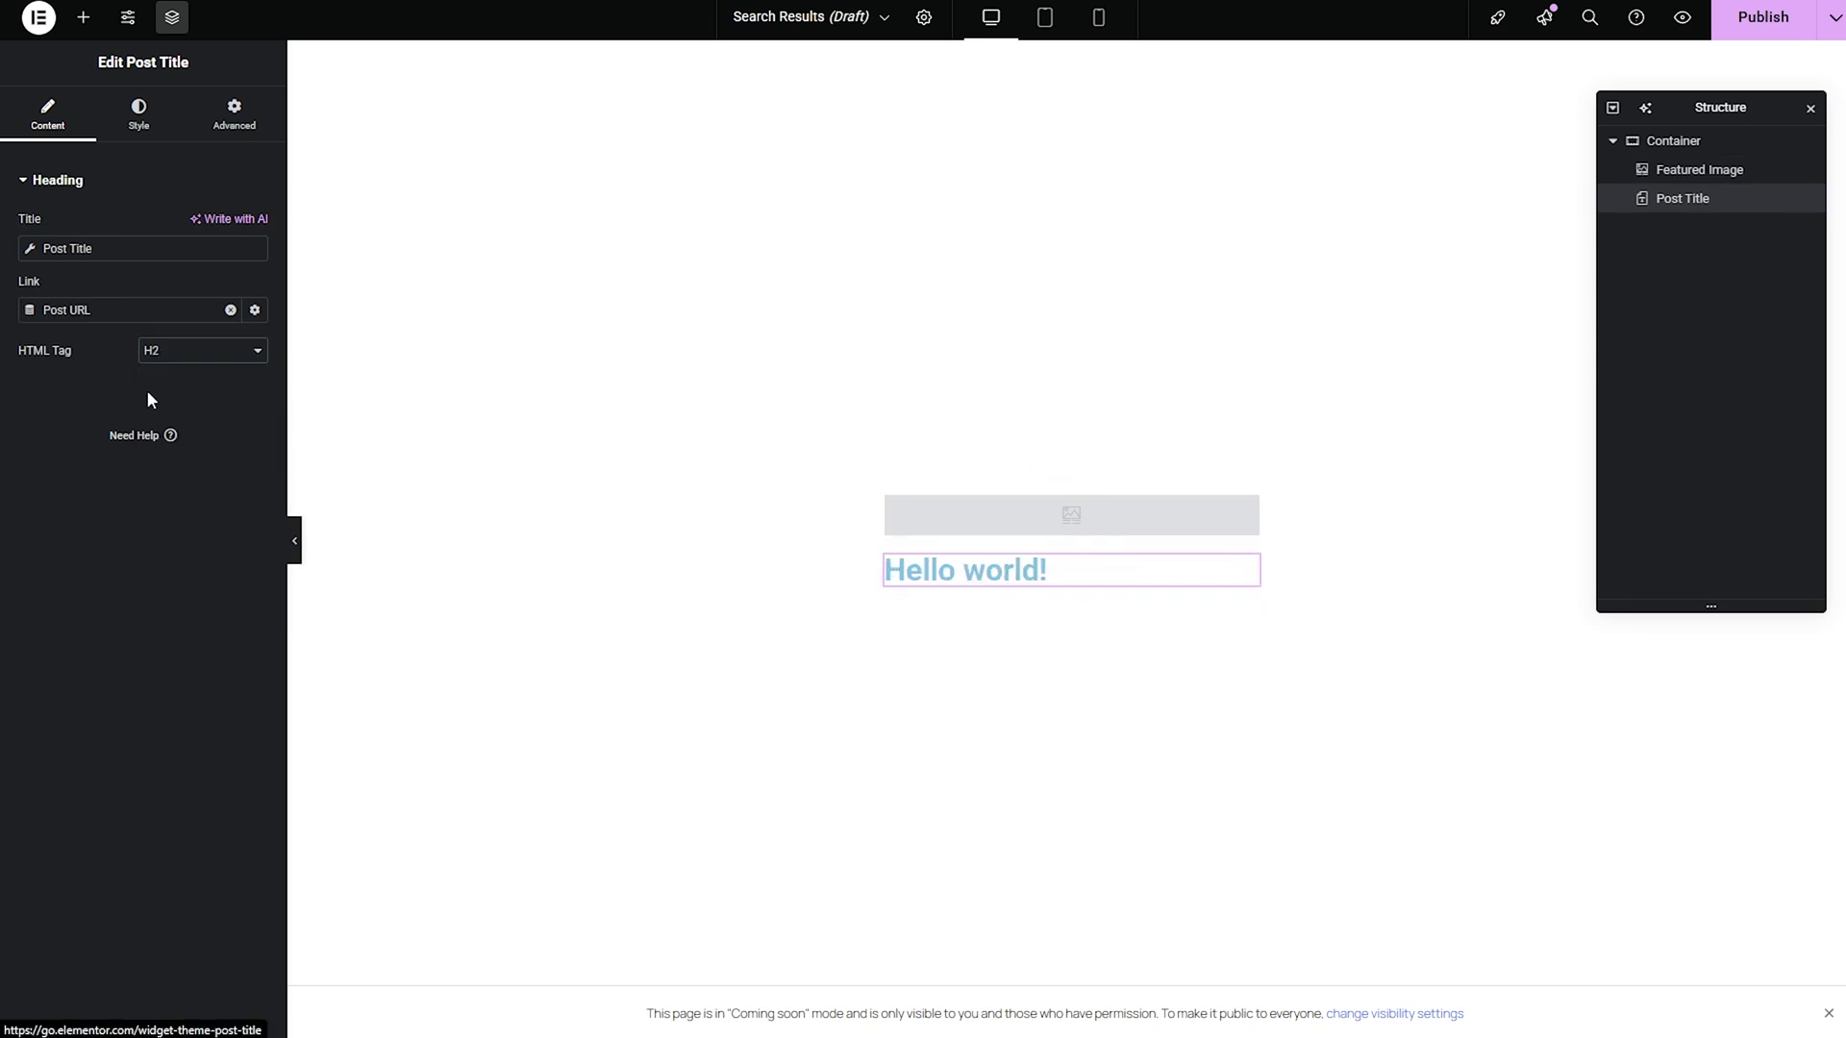
click(1751, 22)
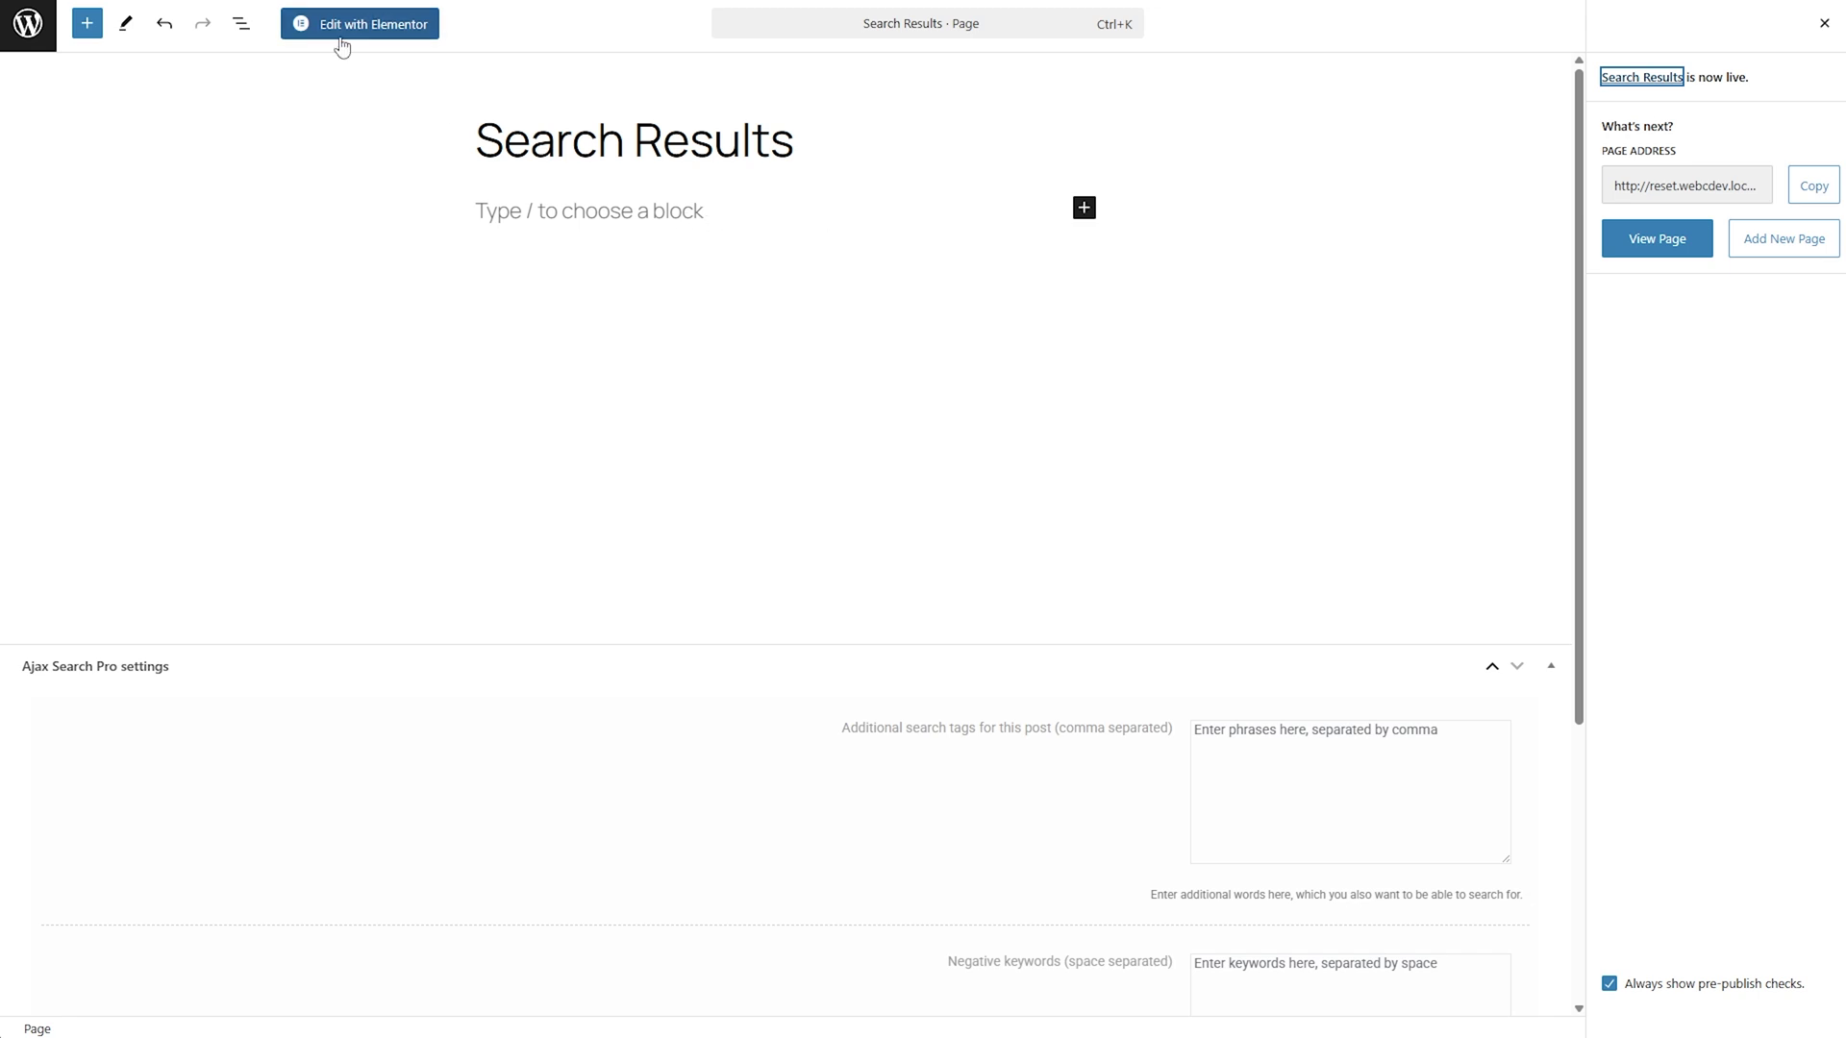
- Open the Search Results page with Edit with Elementor
click(392, 37)
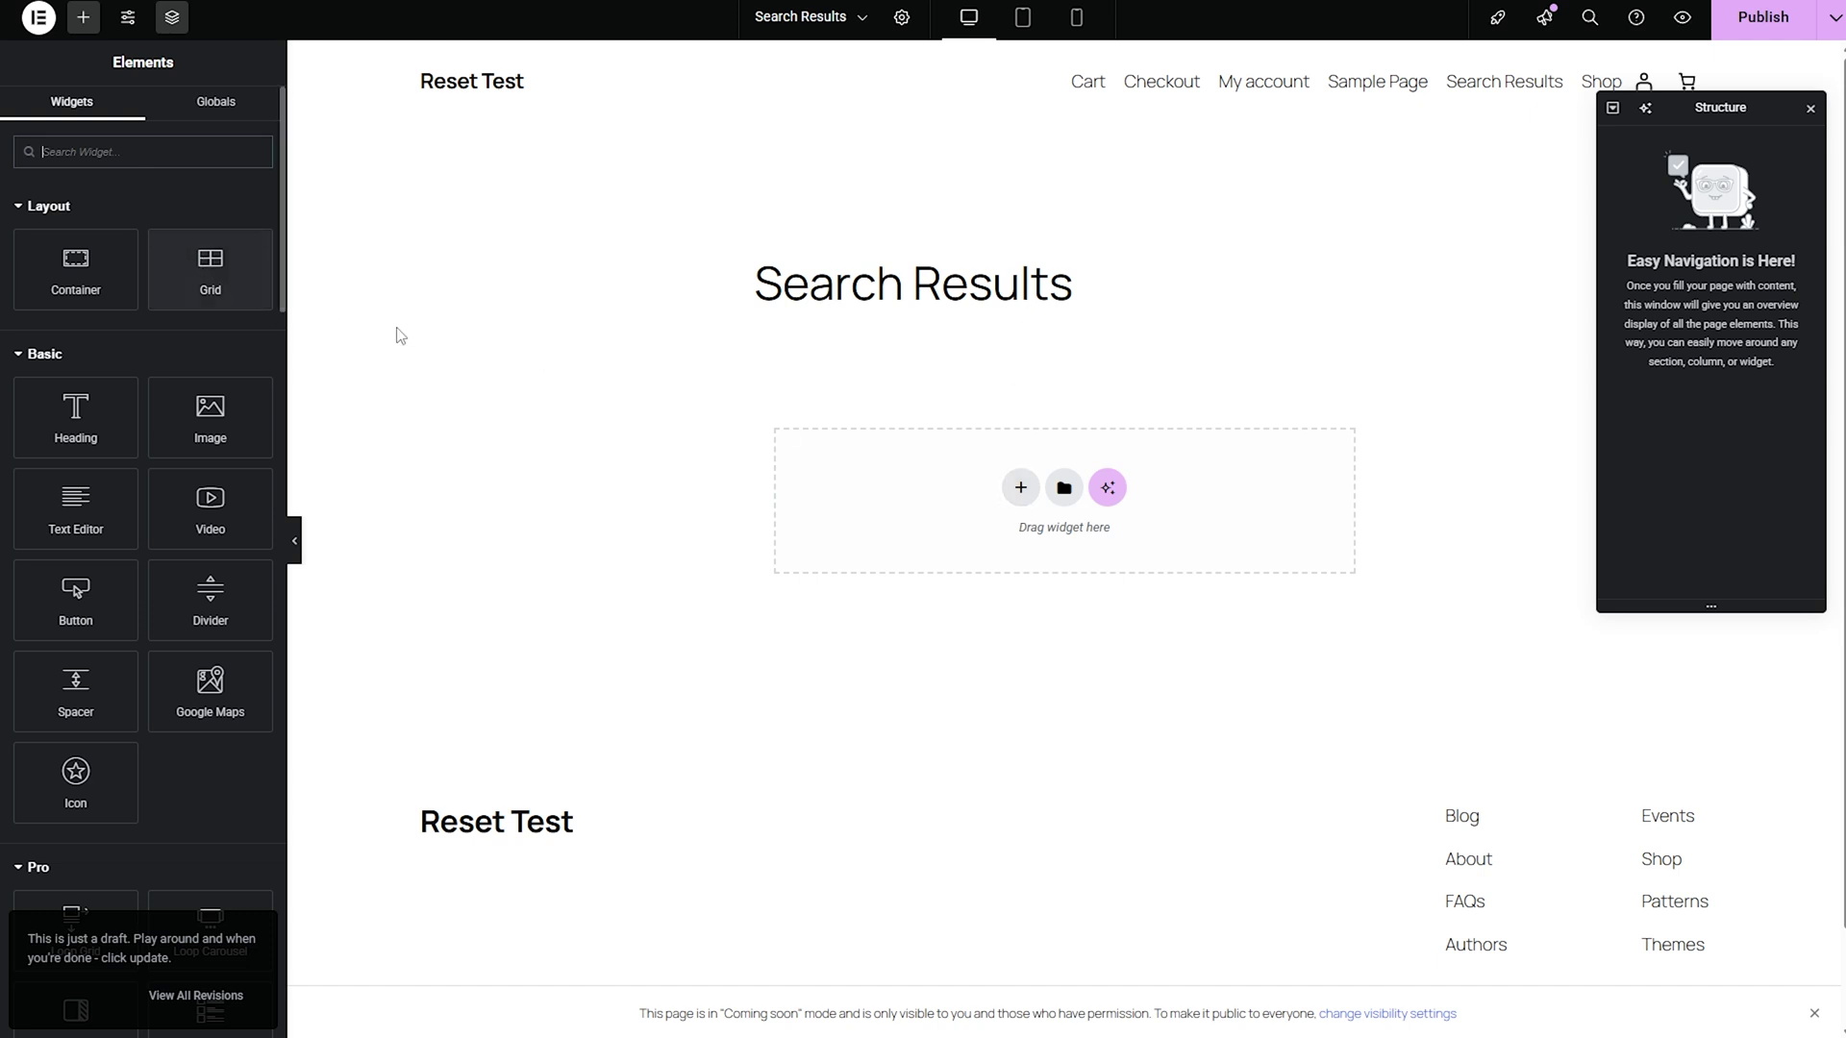
- Add a single-column flexbox container holding a Loop Grid widget
click(1021, 492)
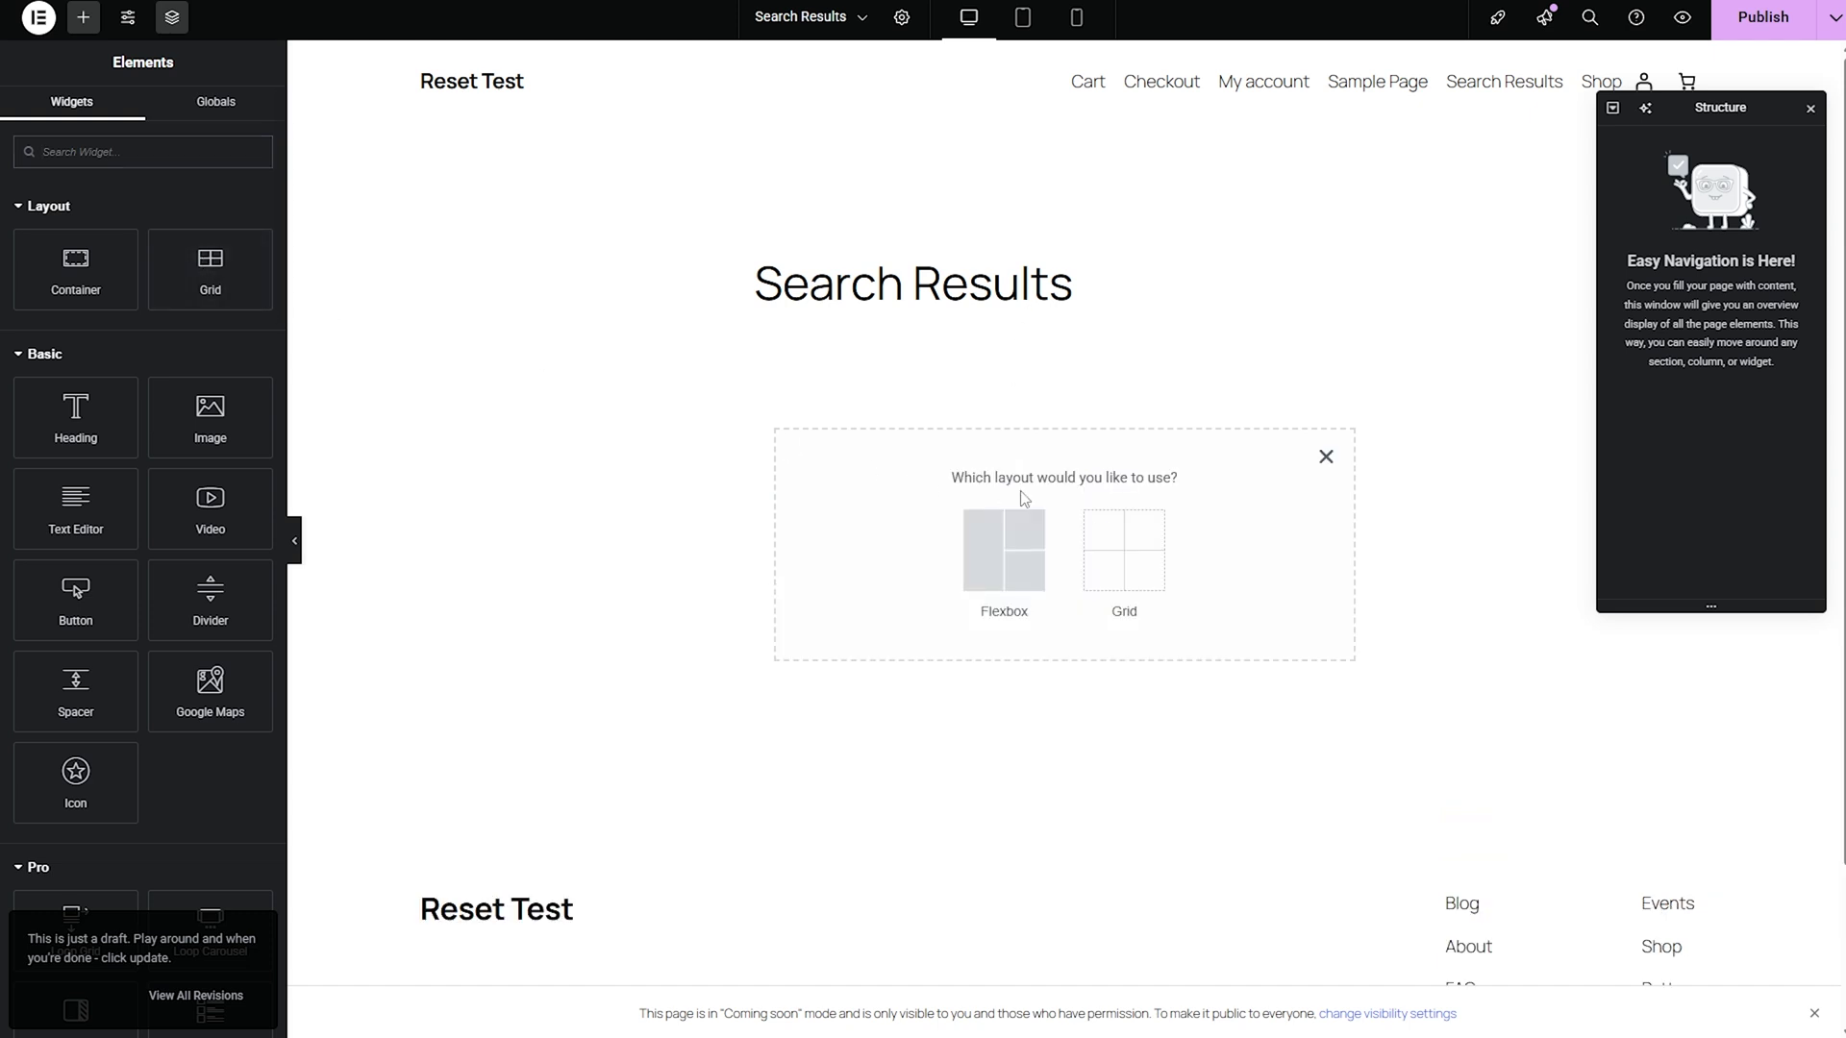
click(994, 547)
click(817, 534)
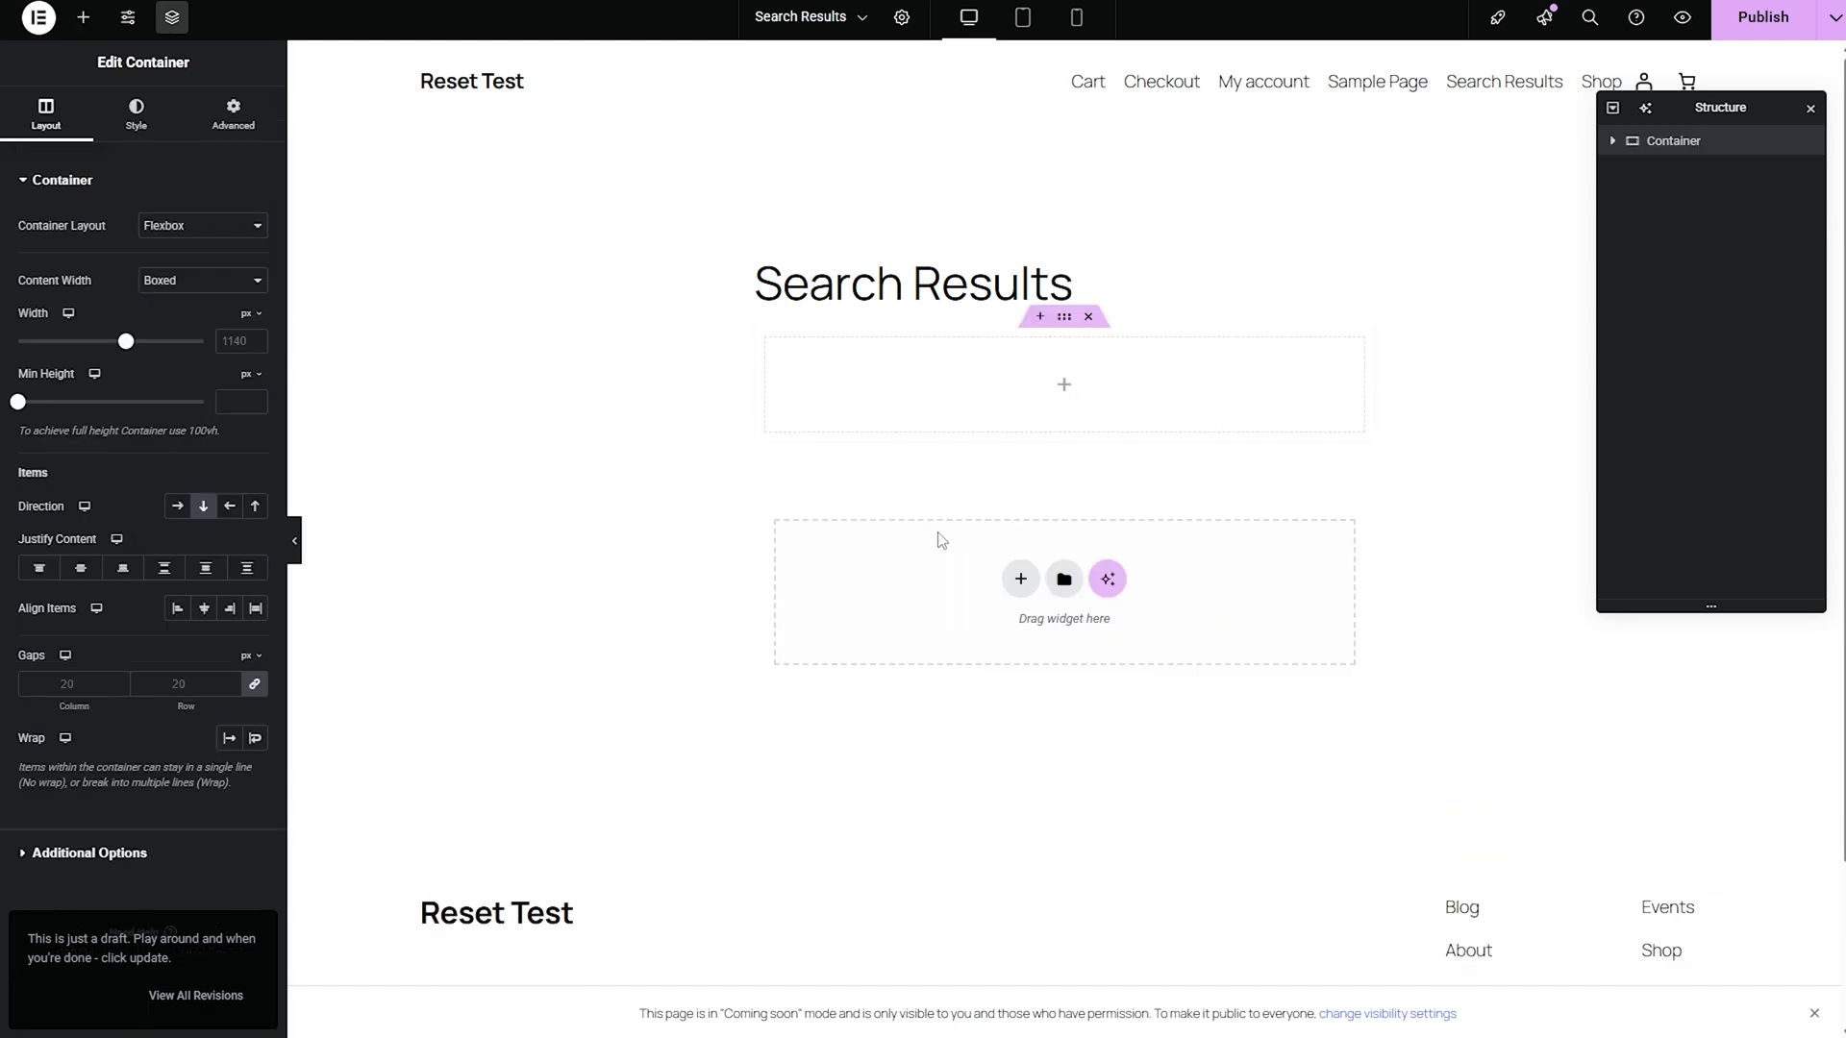
click(1065, 390)
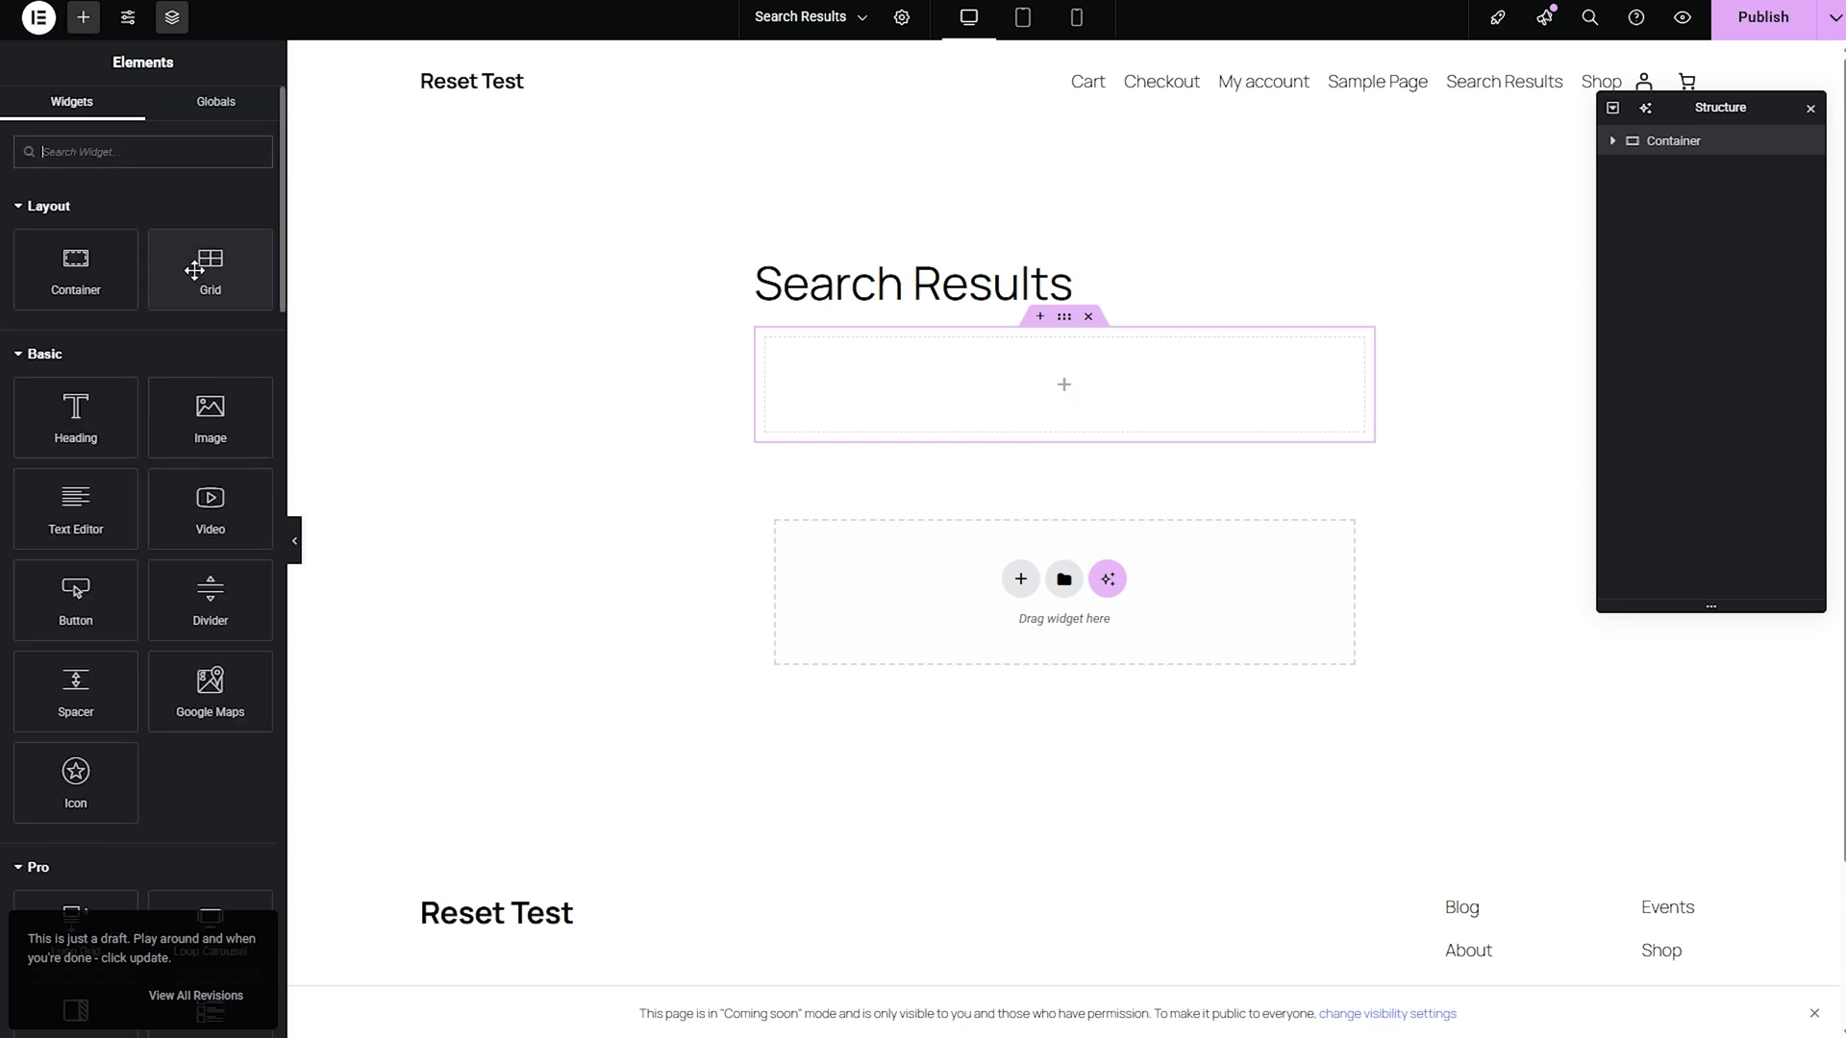
click(145, 162)
text(loop)
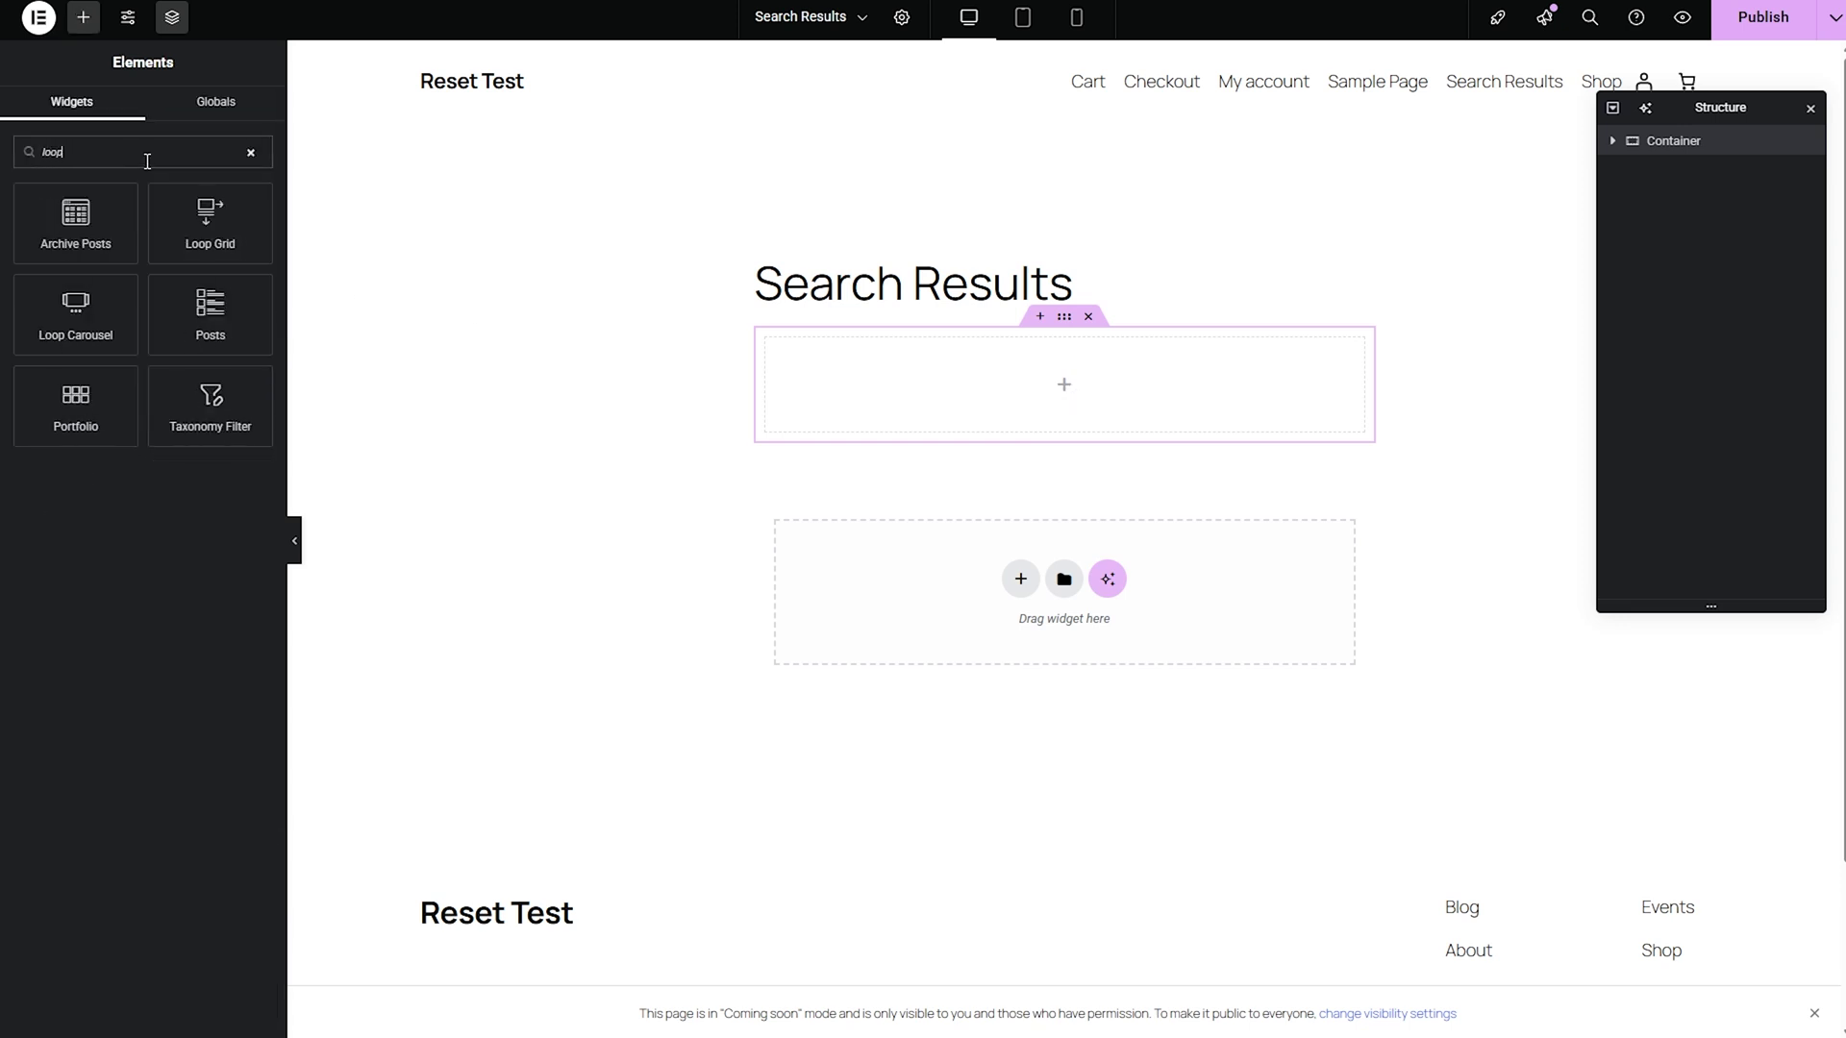
drag(210, 221, 1076, 419)
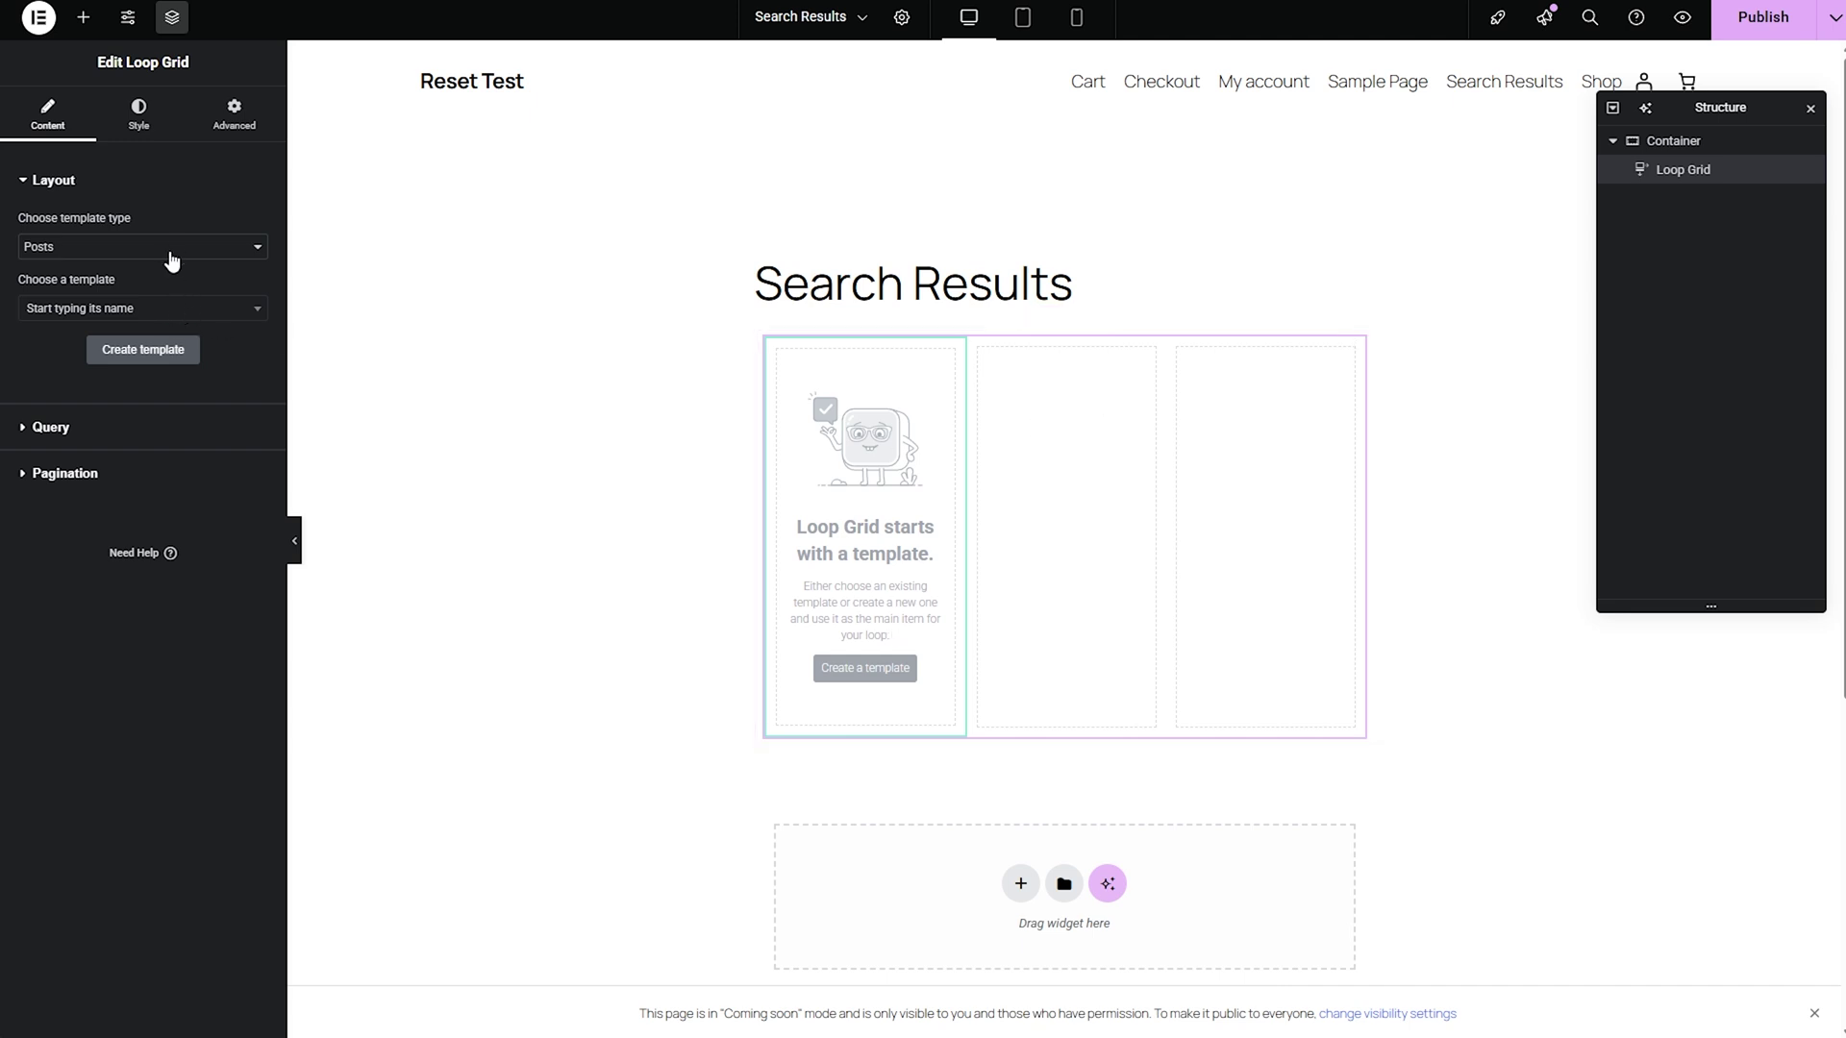
- Set the Loop Grid to the Search Results template, publish, and open its Advanced settings
click(220, 308)
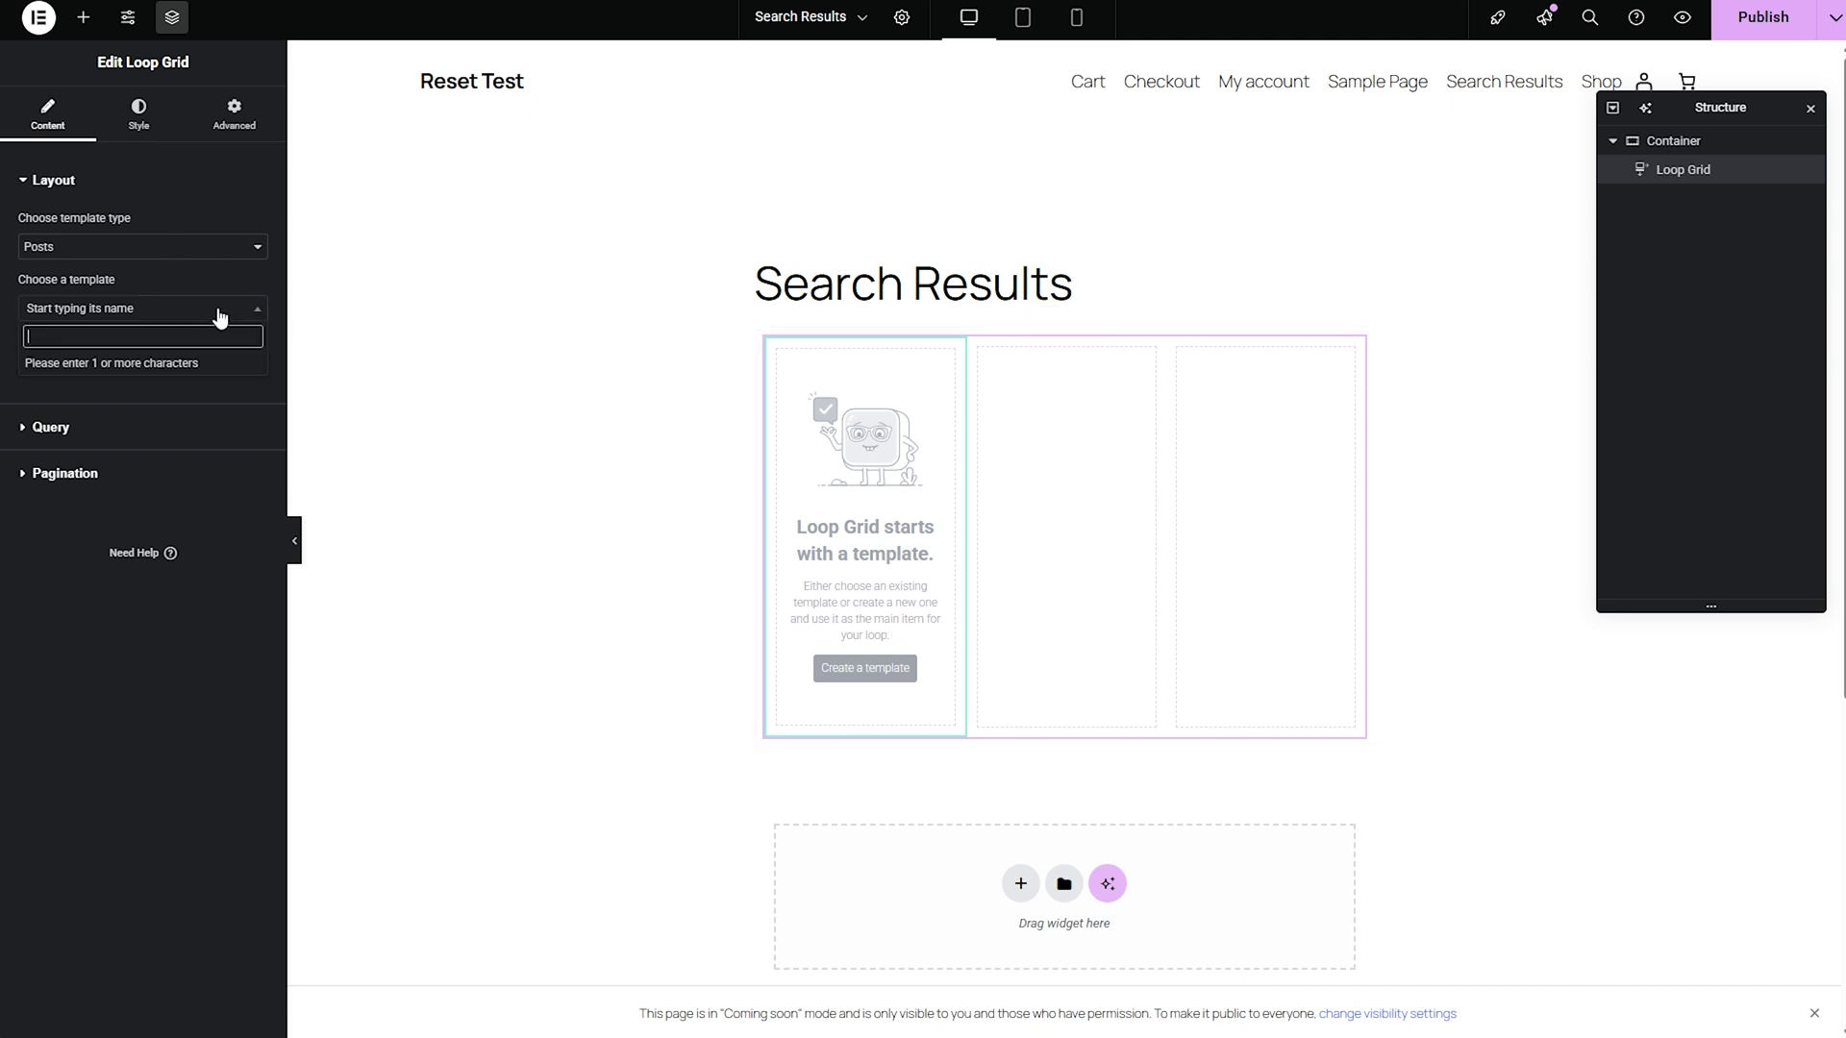
text(sea)
click(120, 364)
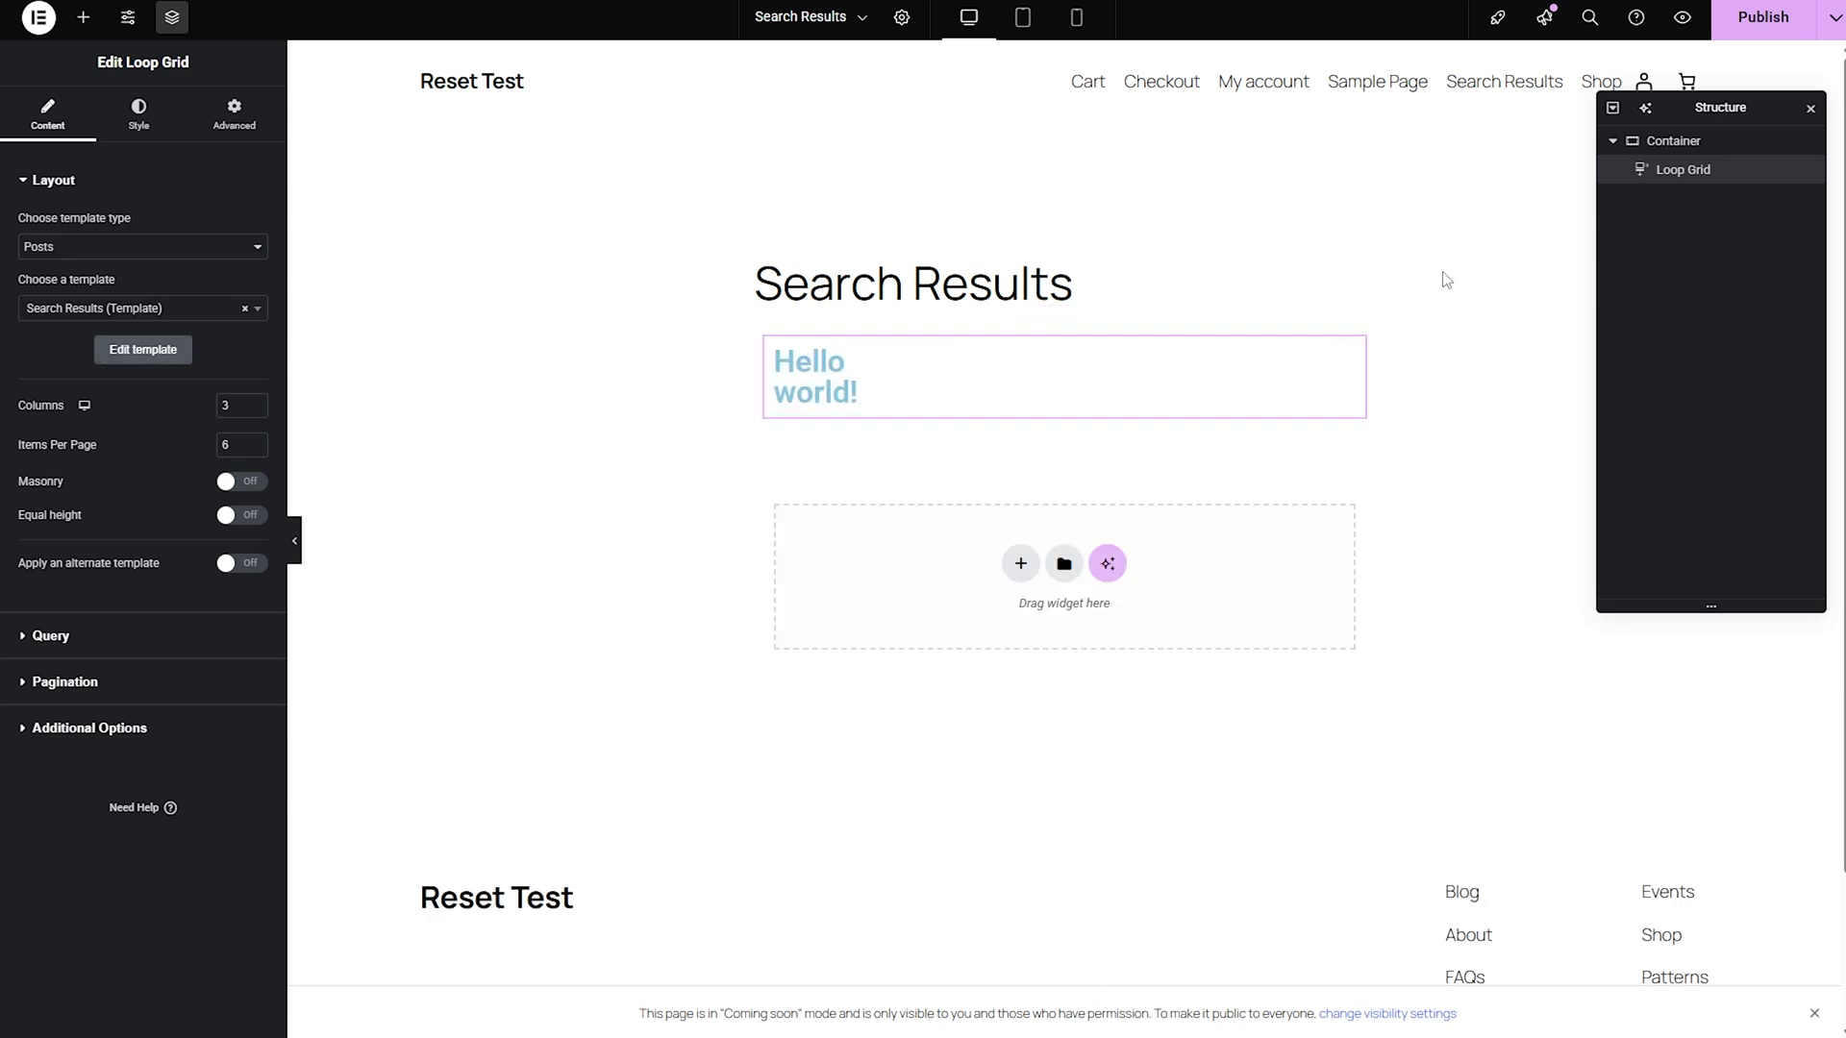
click(1754, 18)
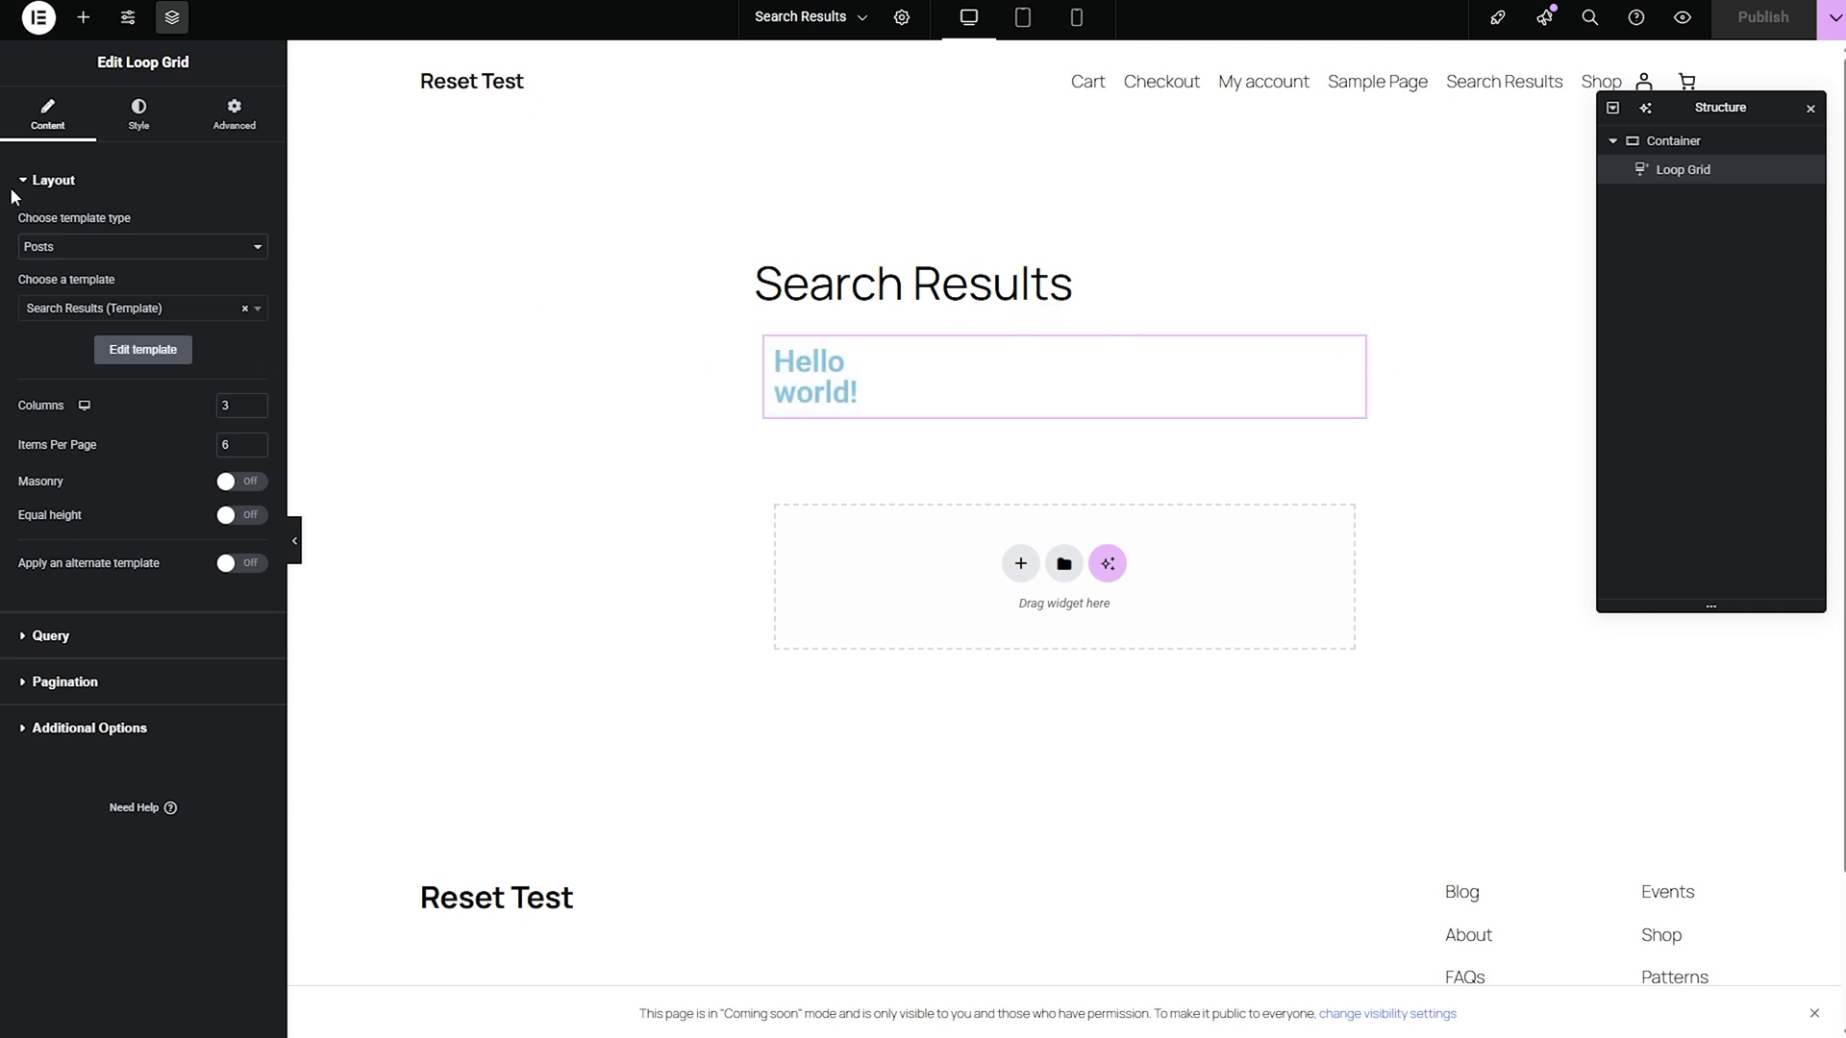
click(235, 122)
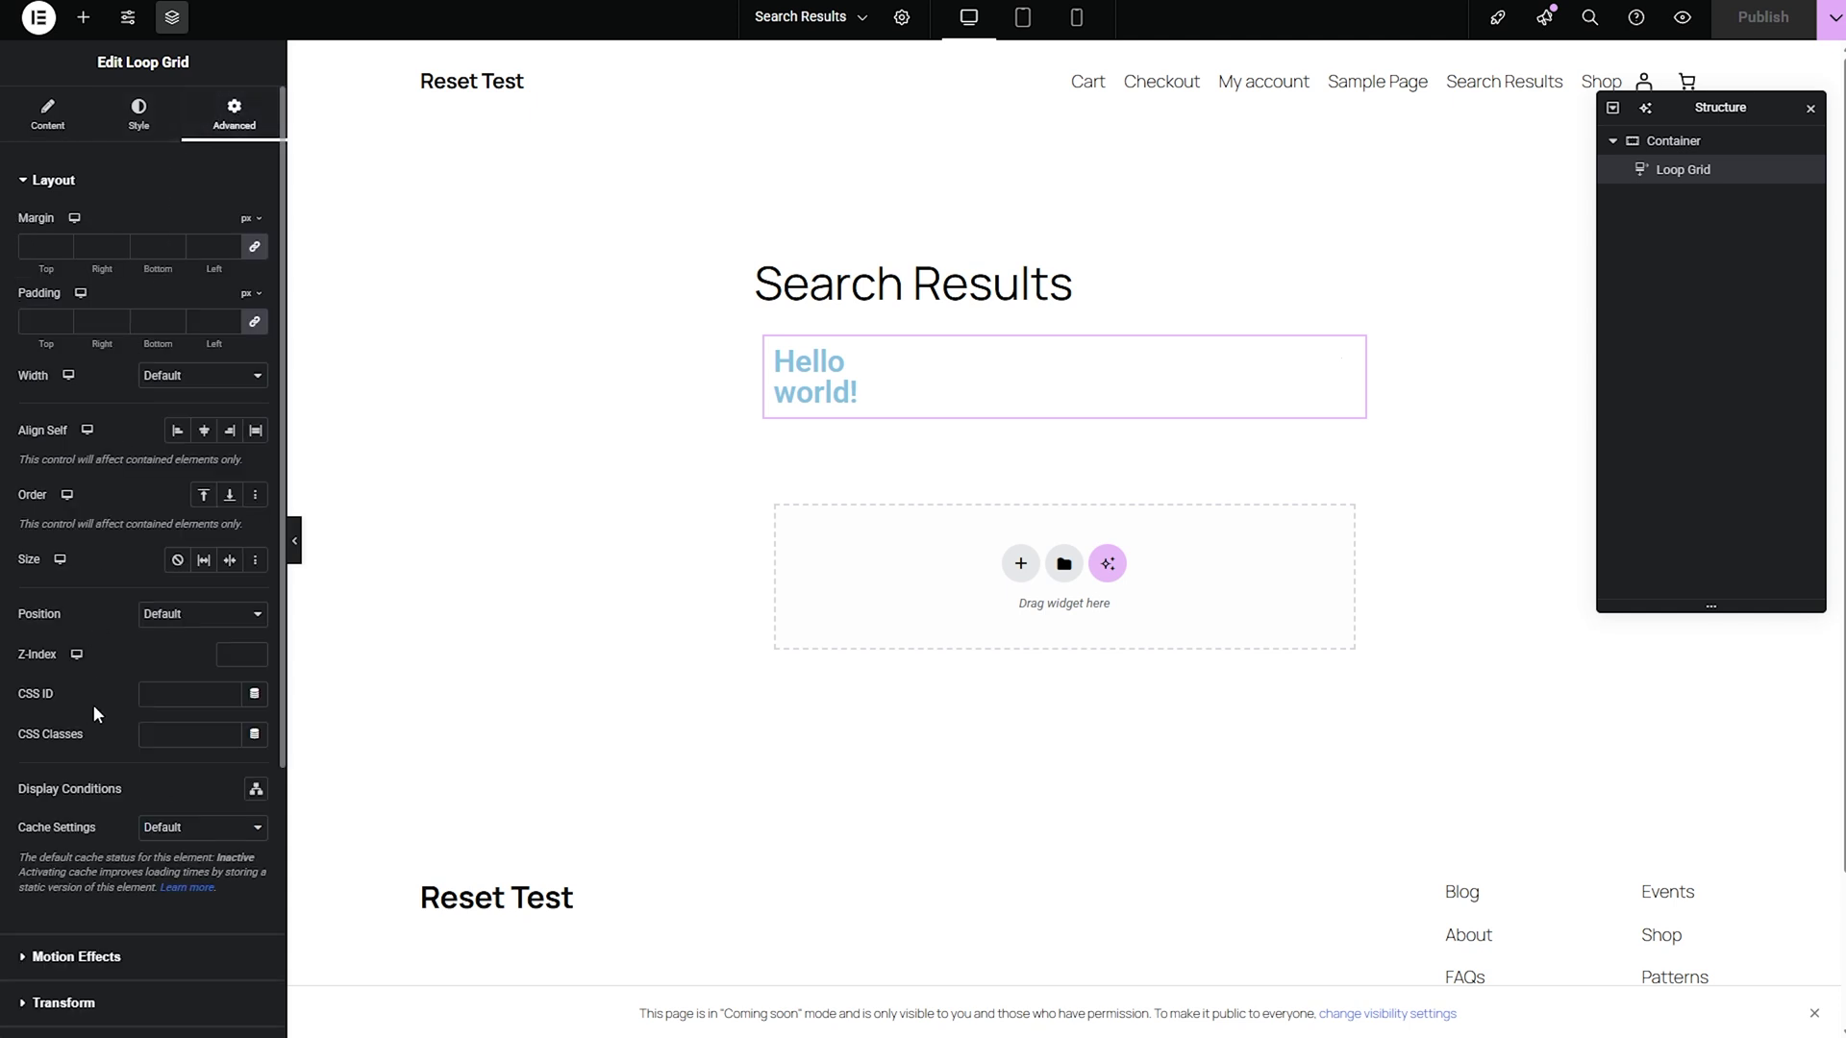
click(109, 734)
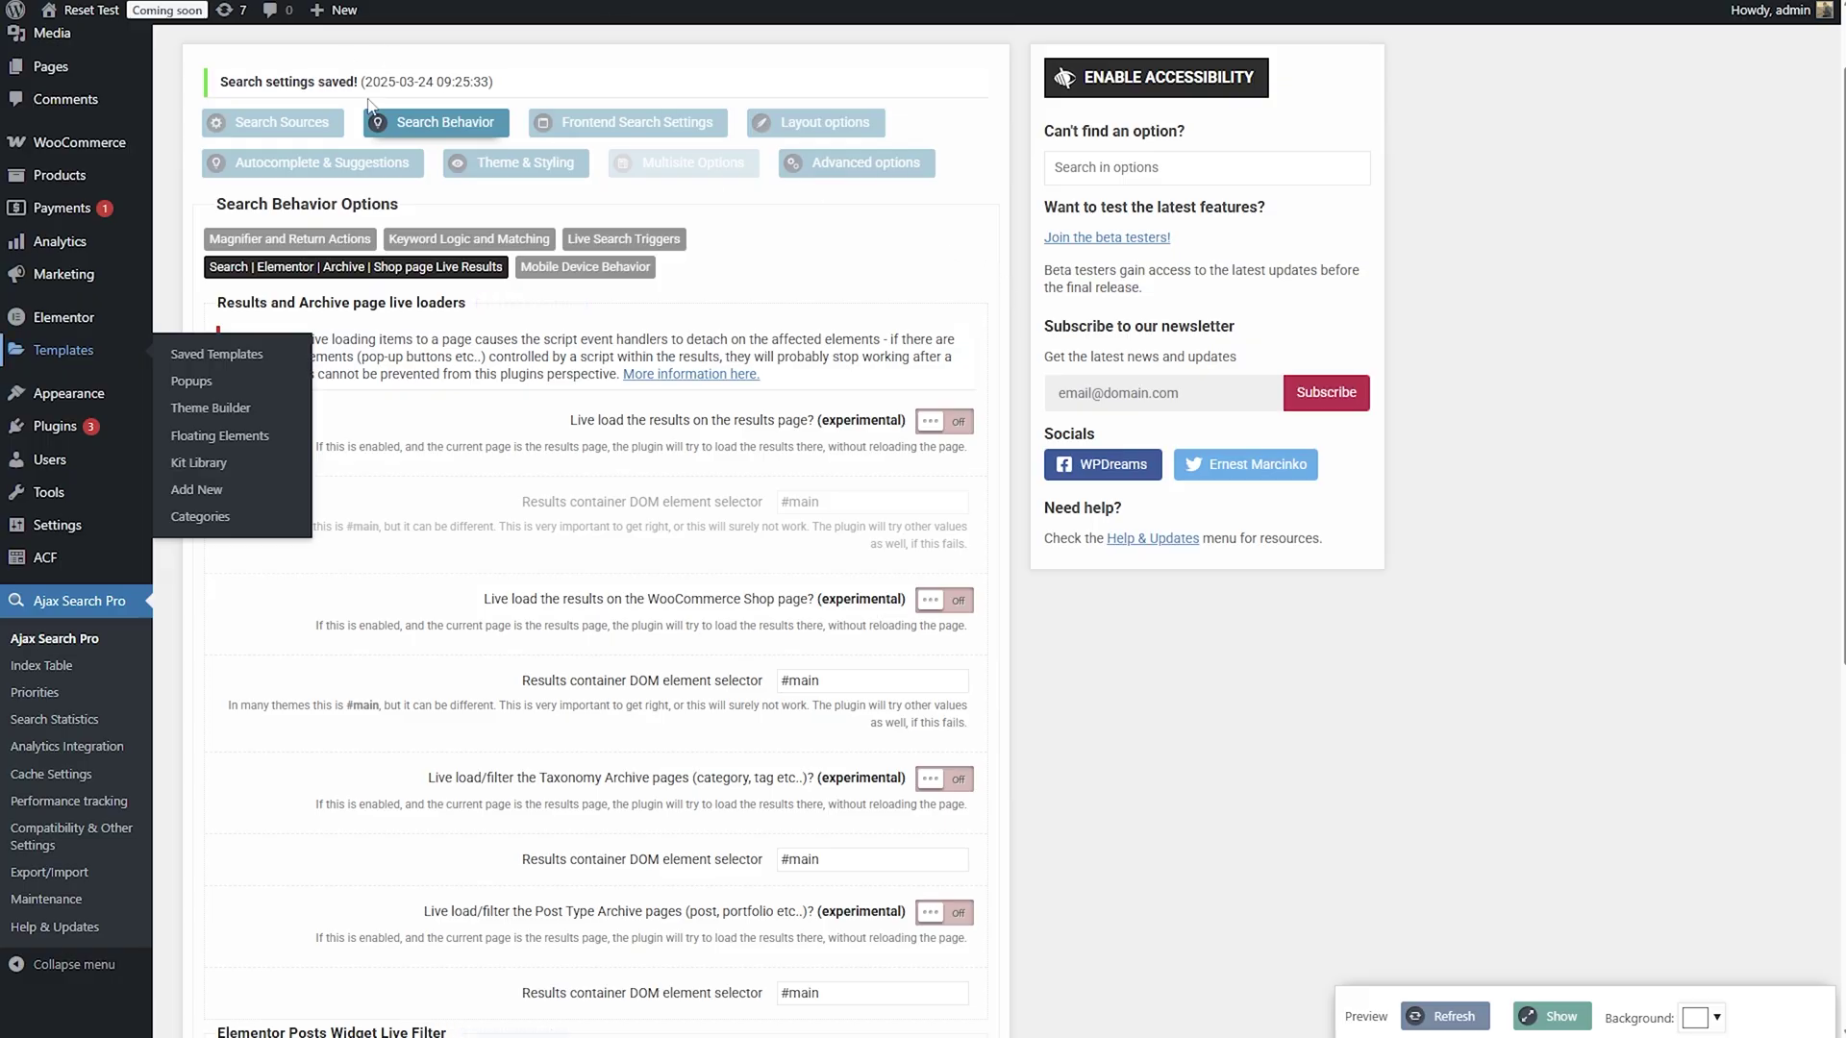
- Copy the live-filter class name asp_es_6 from the Elementor Posts Widget Live Filter settings
scroll(889, 484, down, 3)
scroll(889, 484, down, 3)
double_click(814, 491)
key(Return)
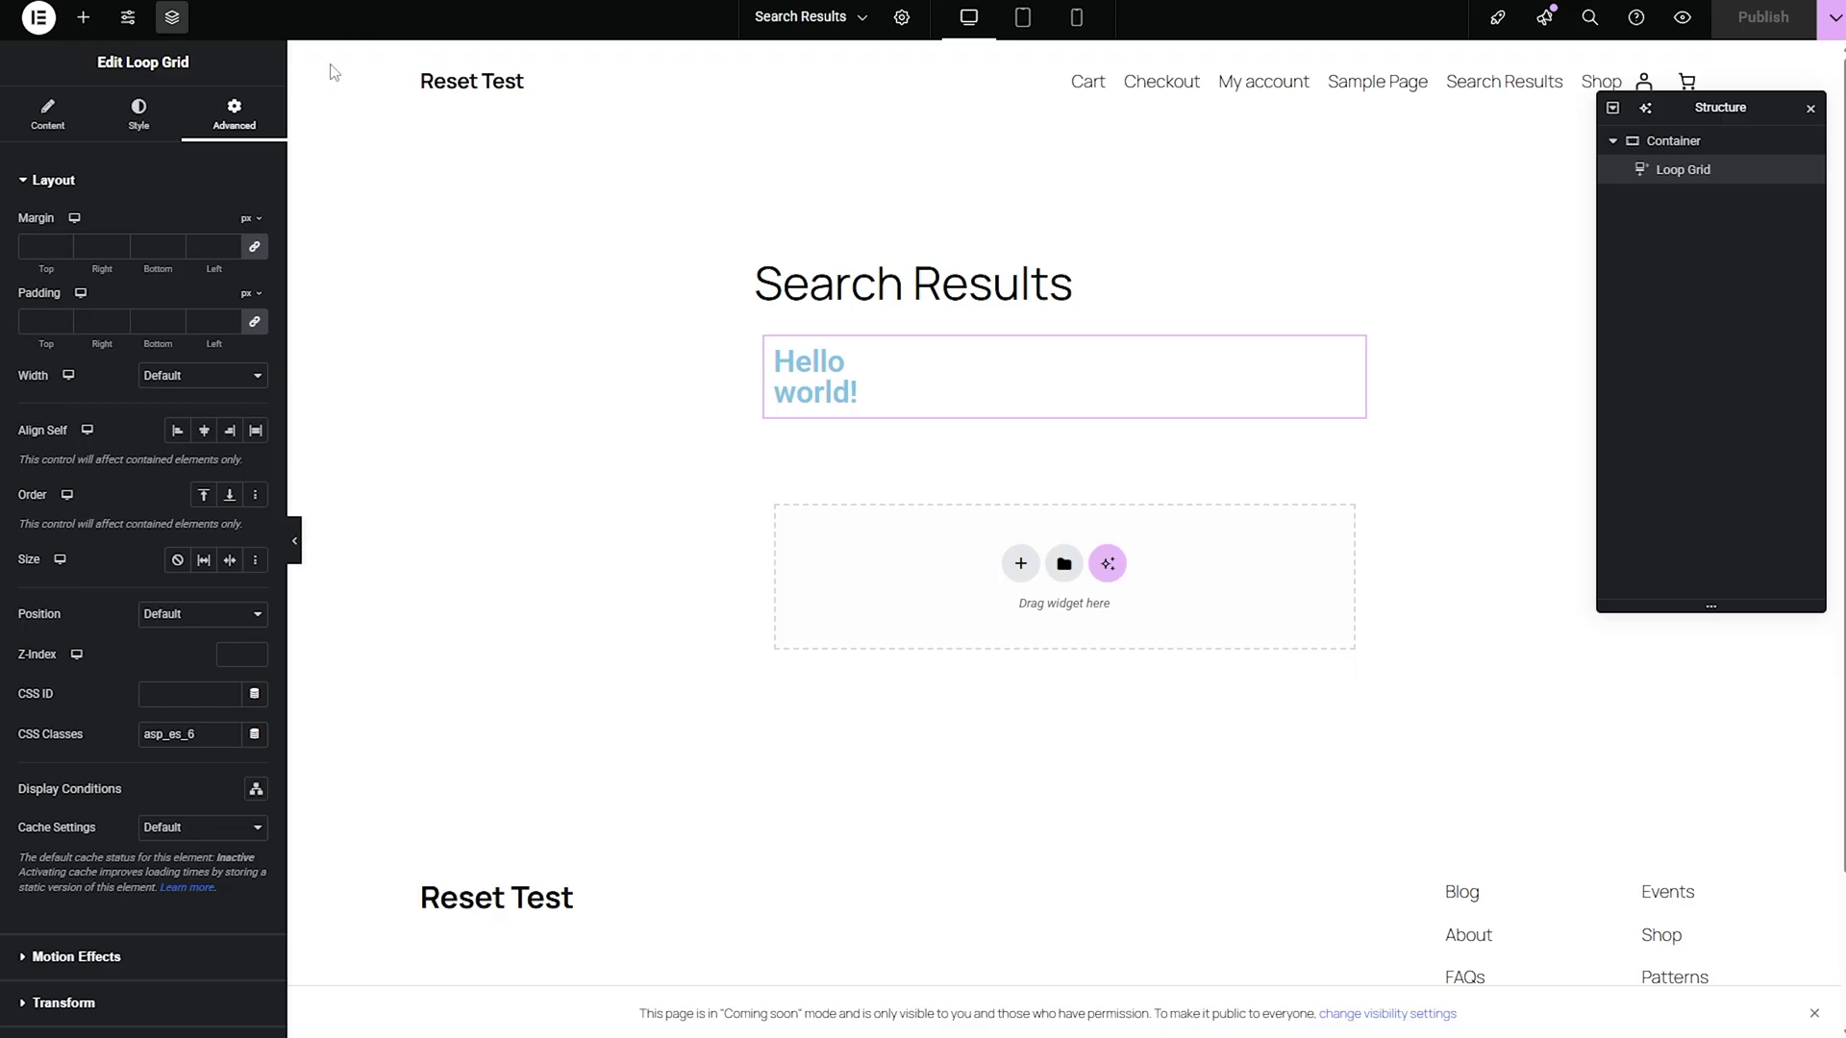
- Leave the Elementor editor through its main menu and return to the WordPress Pages list
click(38, 17)
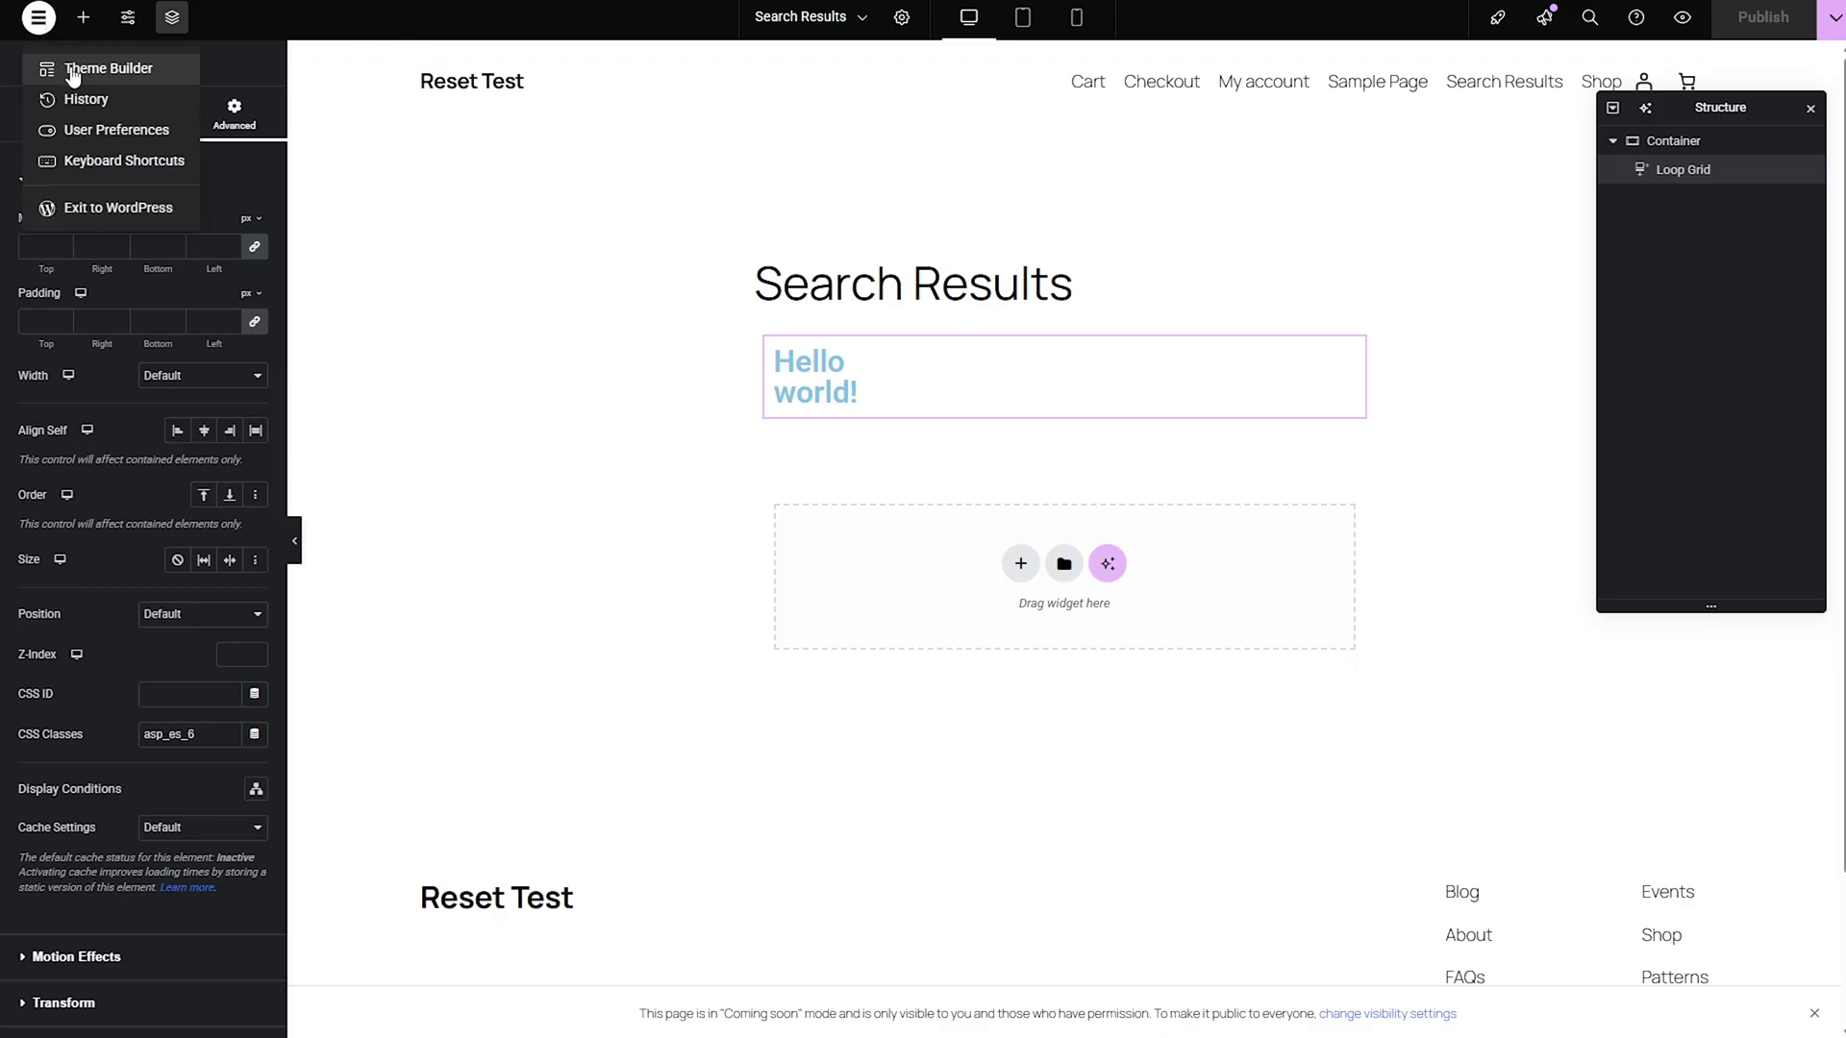
click(1592, 132)
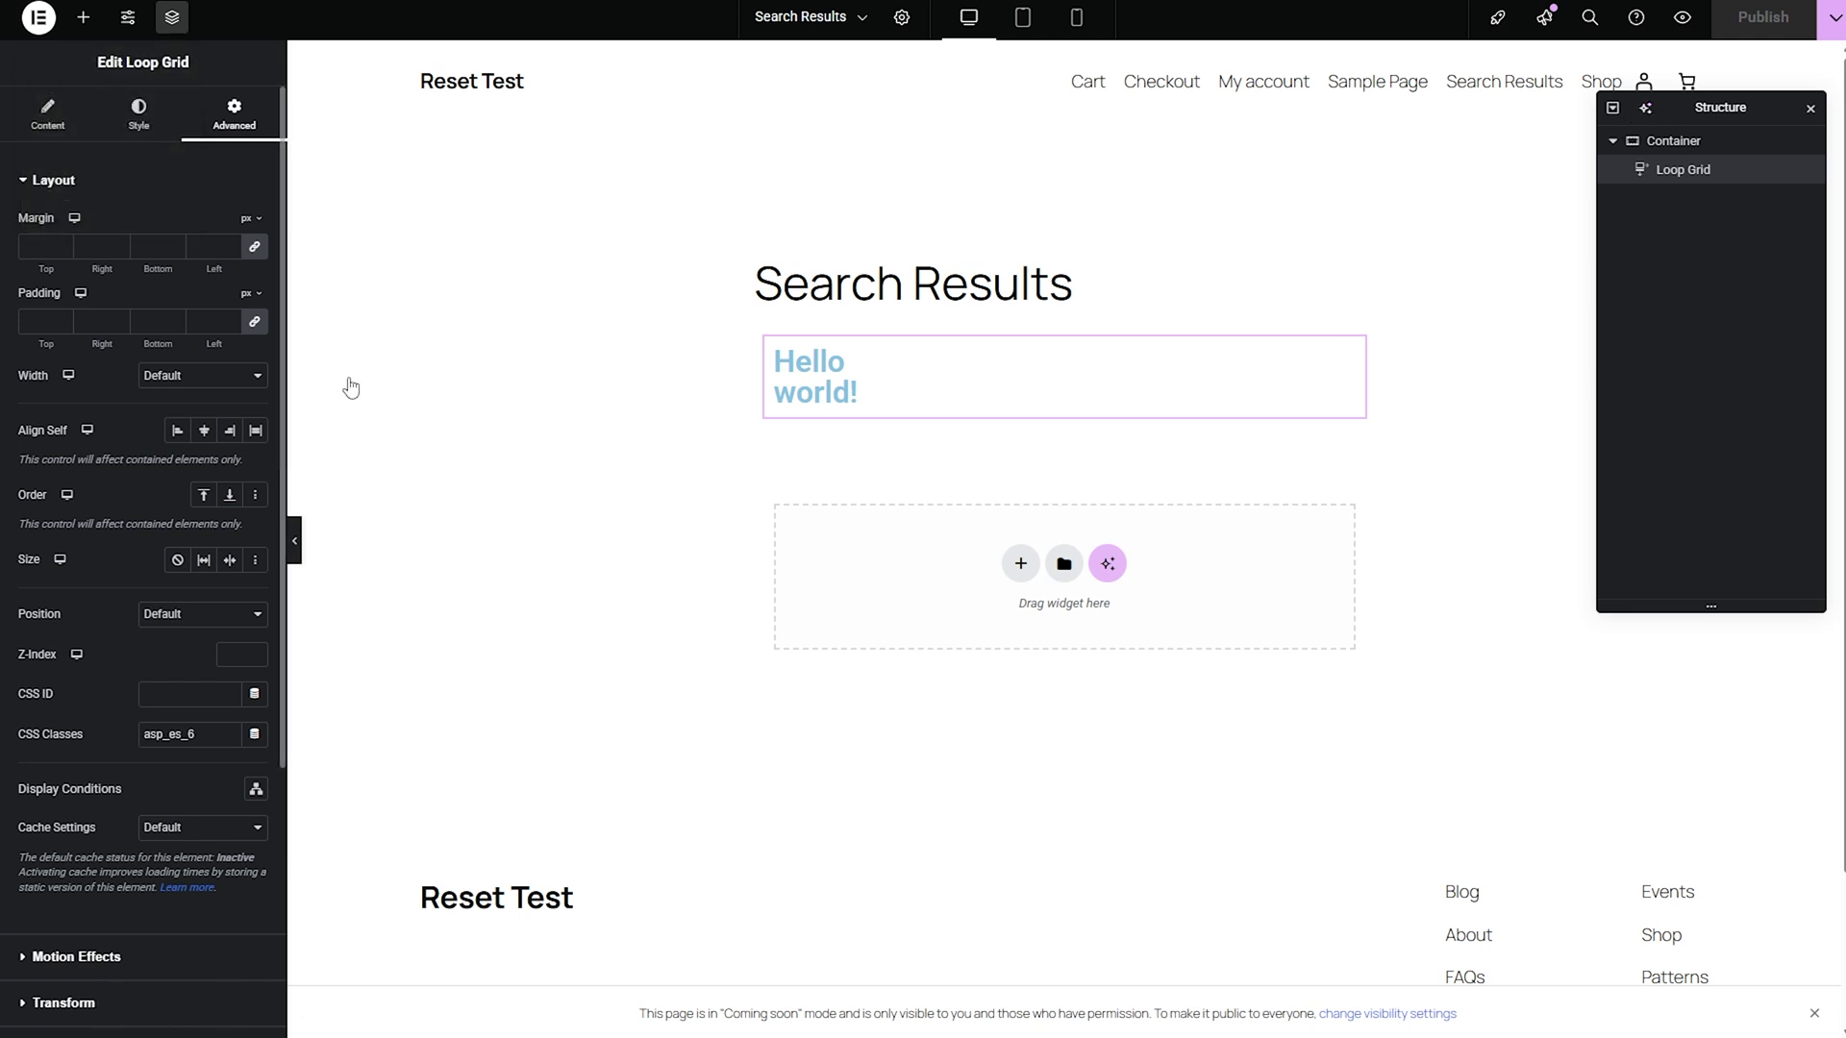
click(38, 17)
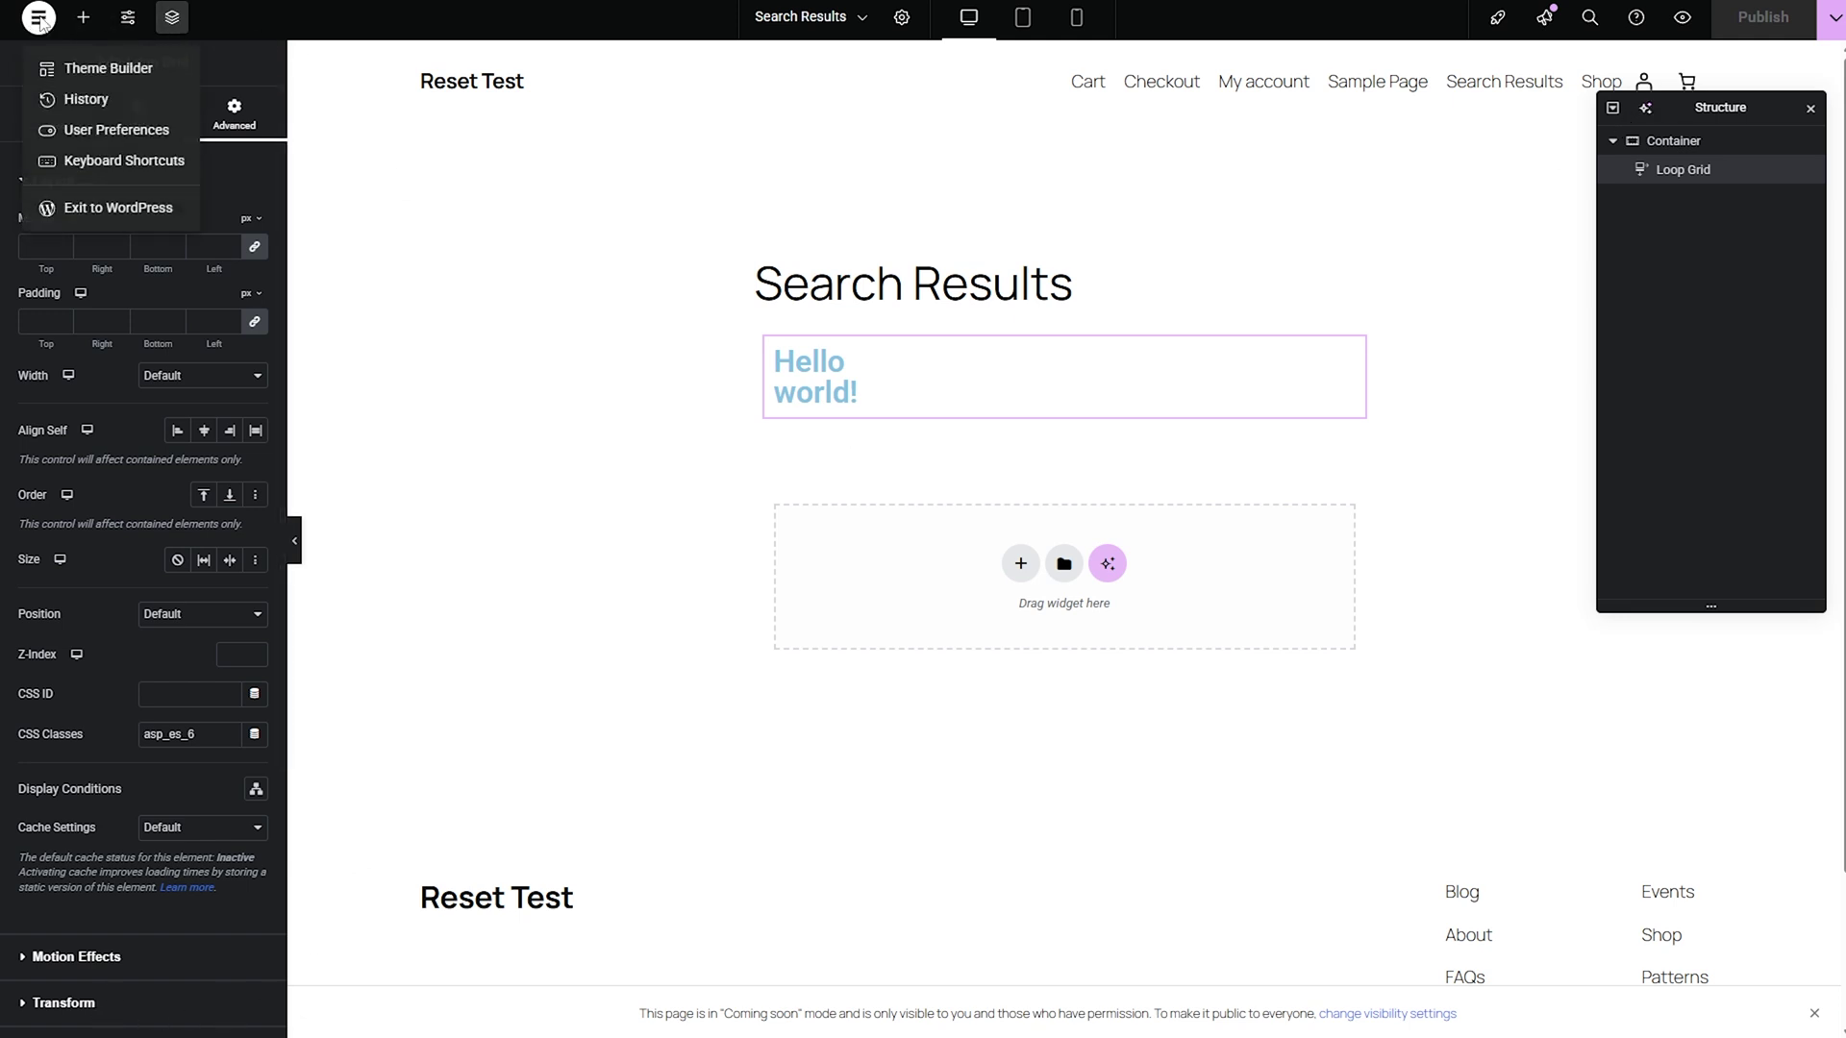
click(423, 194)
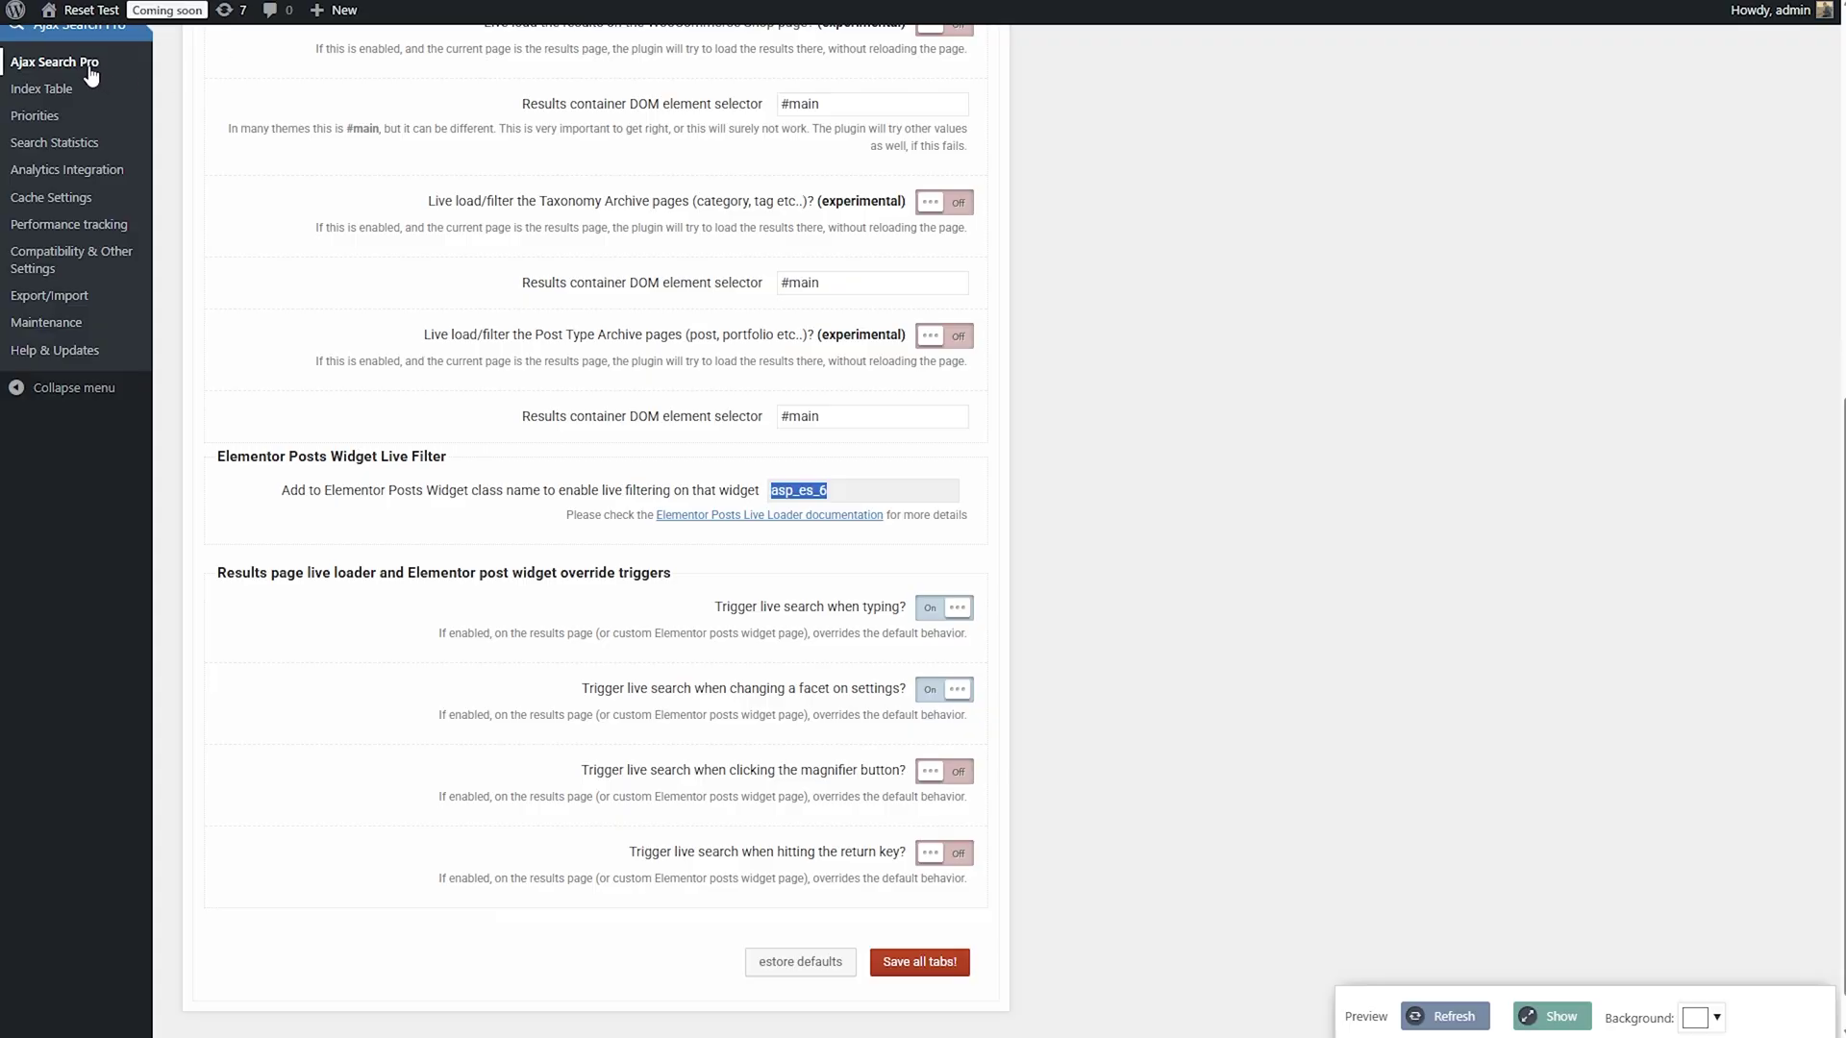
scroll(39, 96, up, 7)
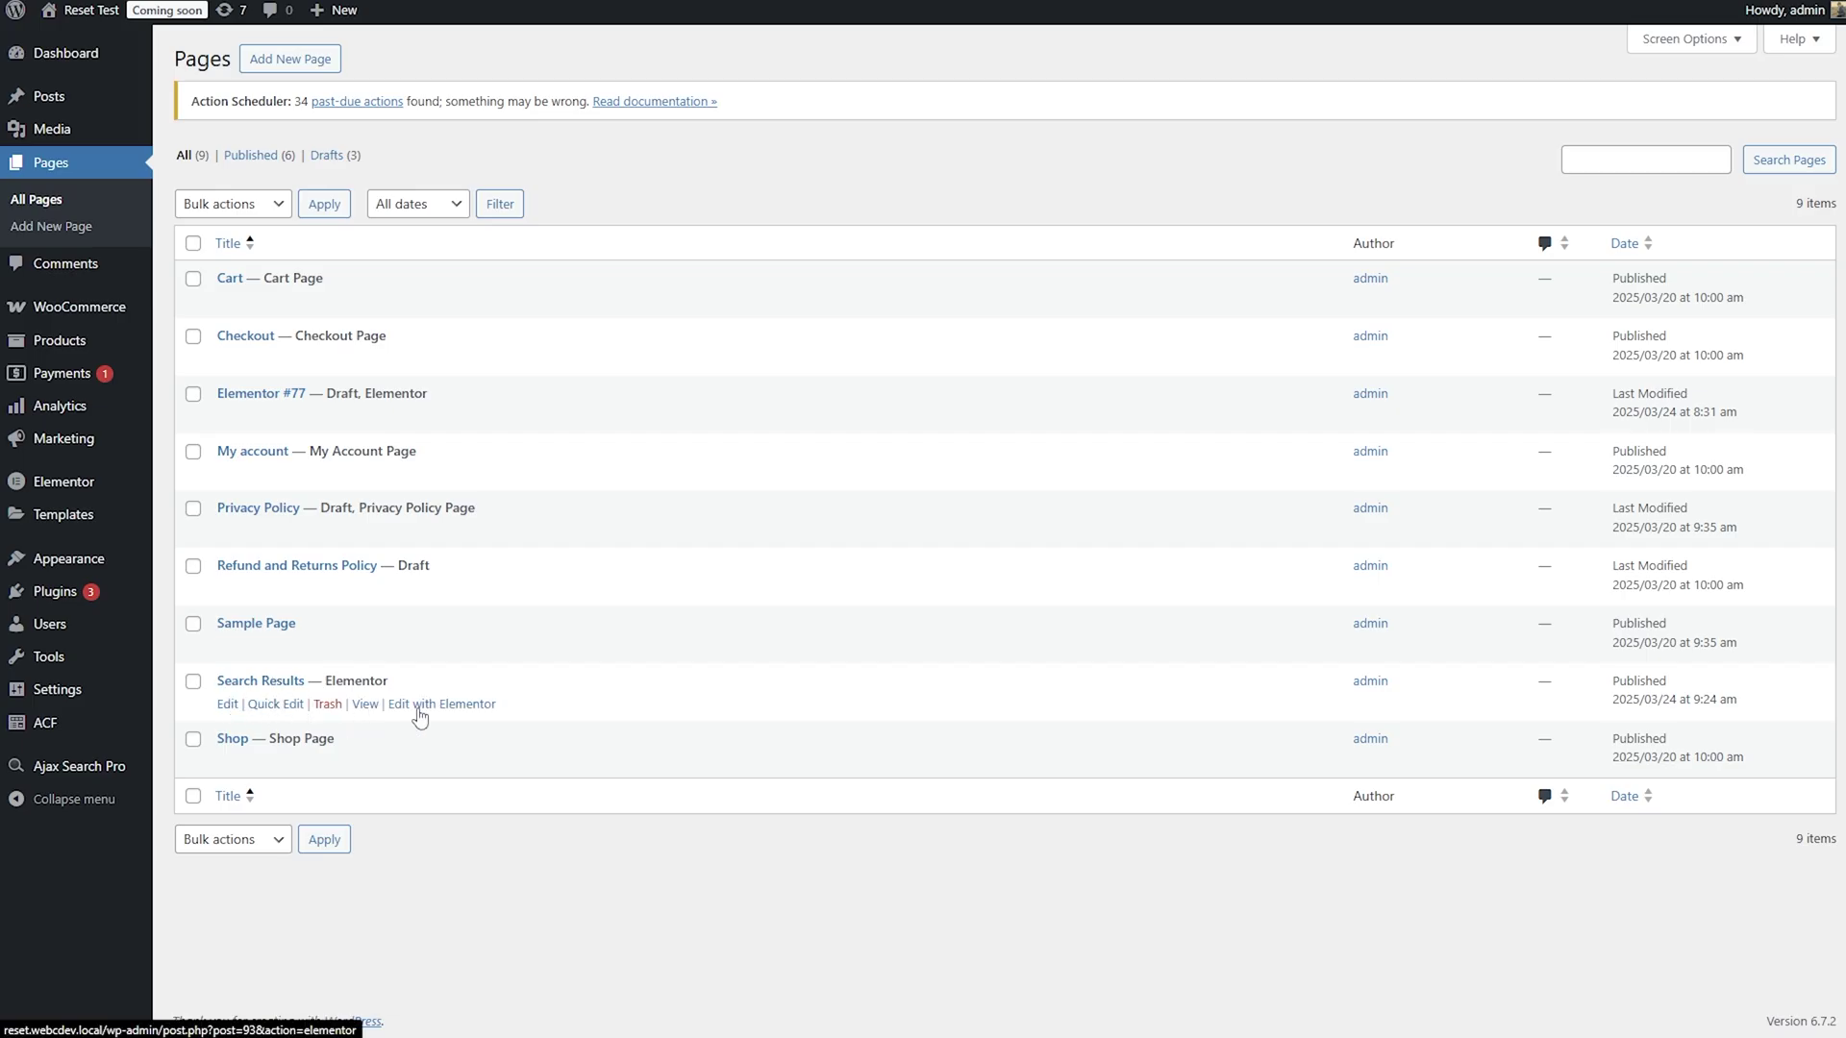
- View the Search Results page, open the Hello world! post, and highlight its missing search form message
click(421, 710)
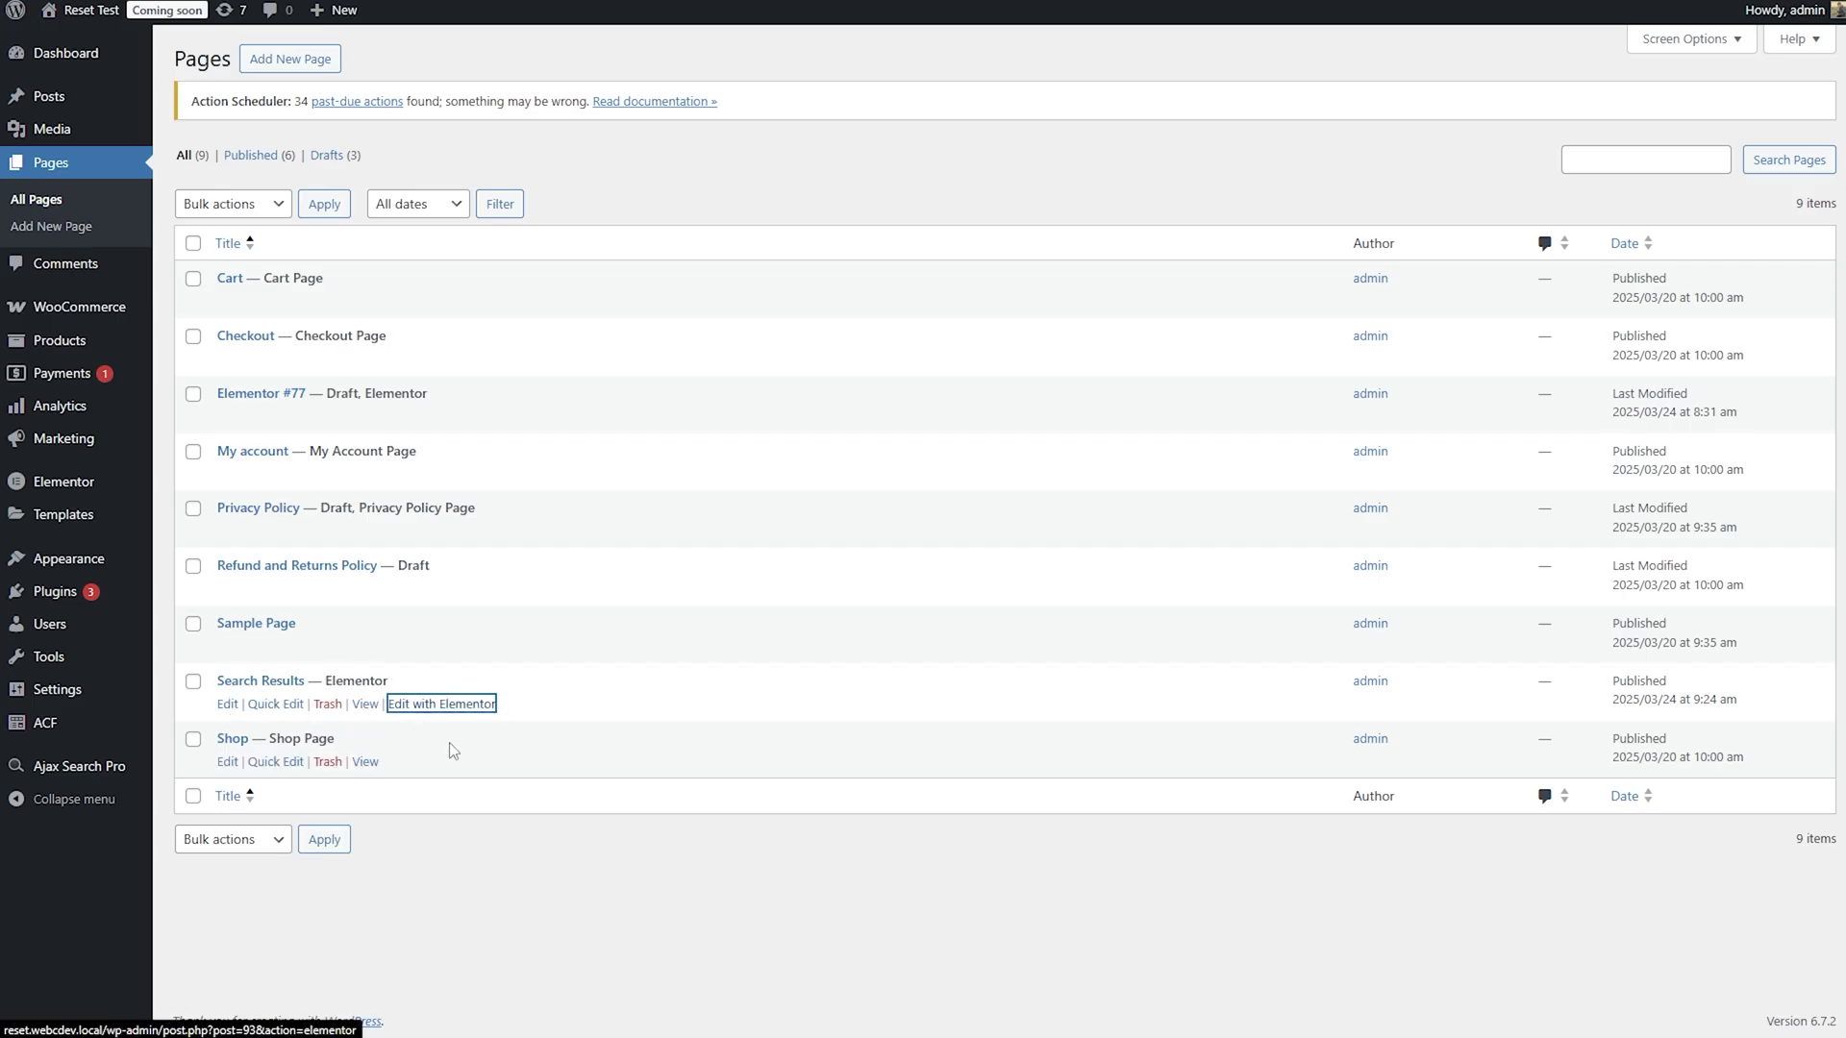
click(366, 711)
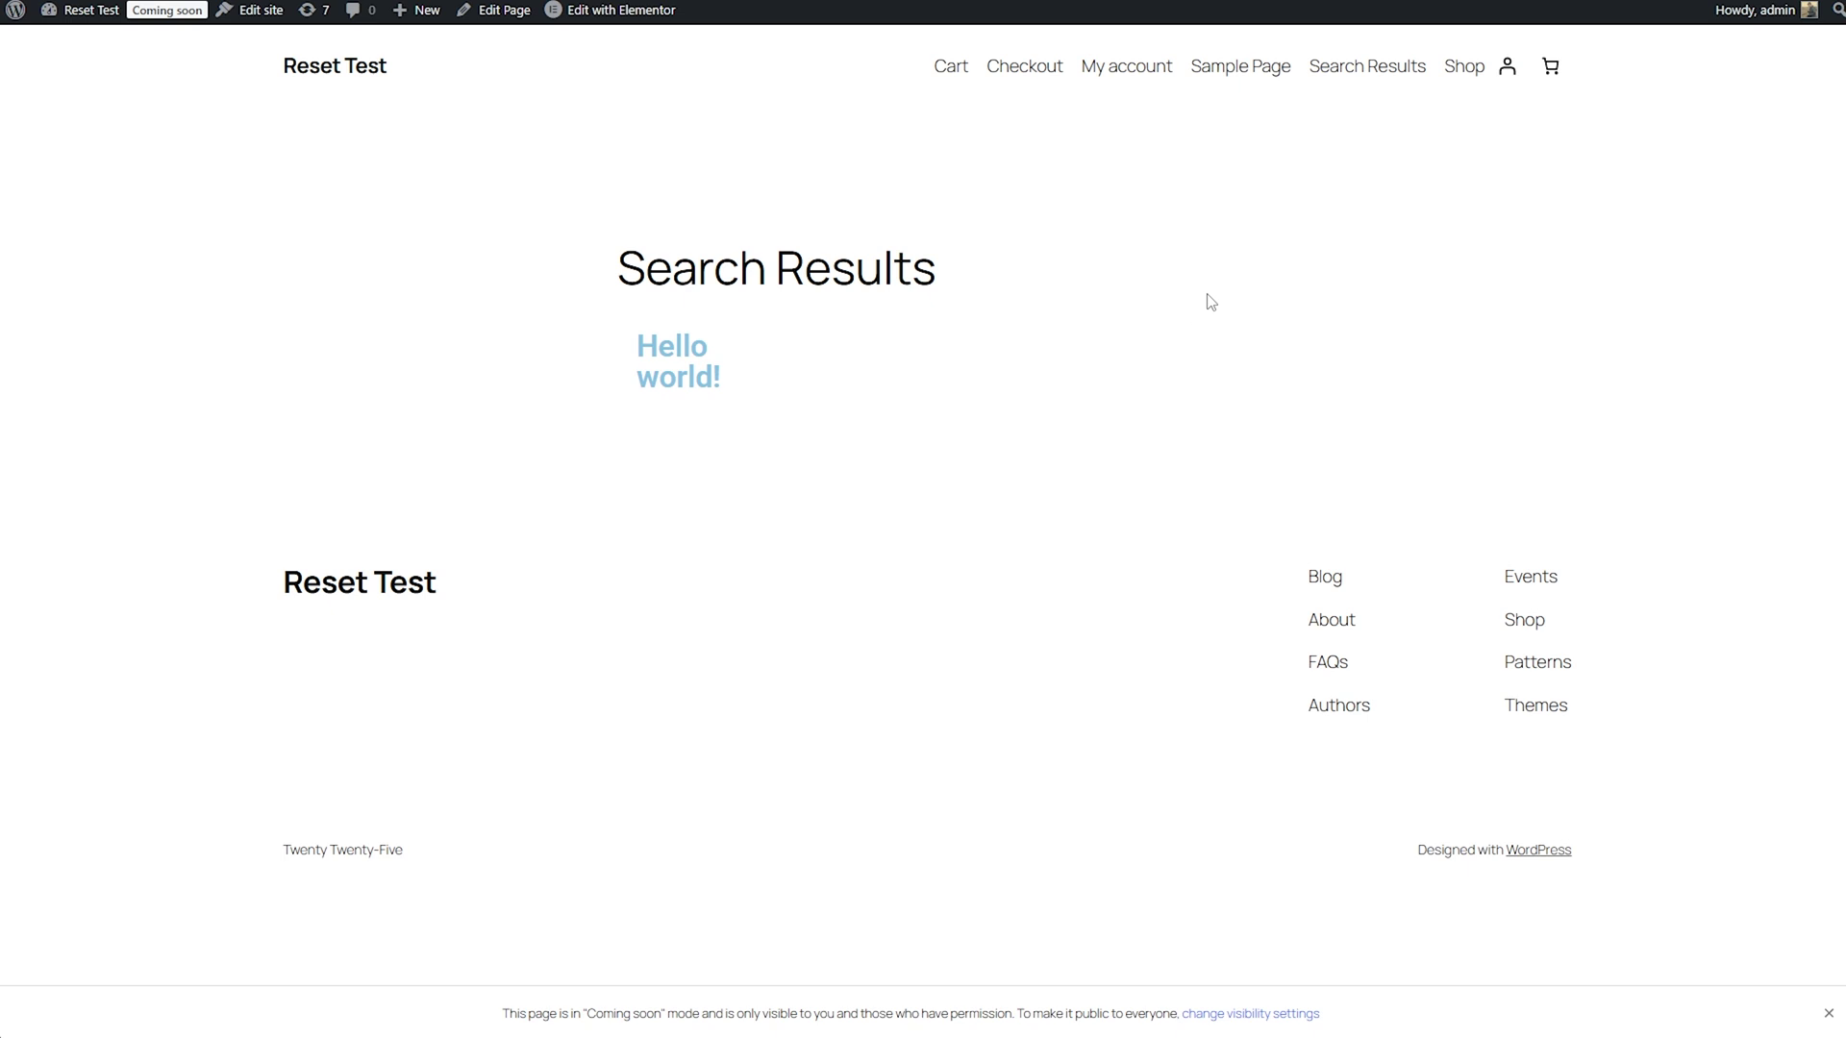
click(354, 75)
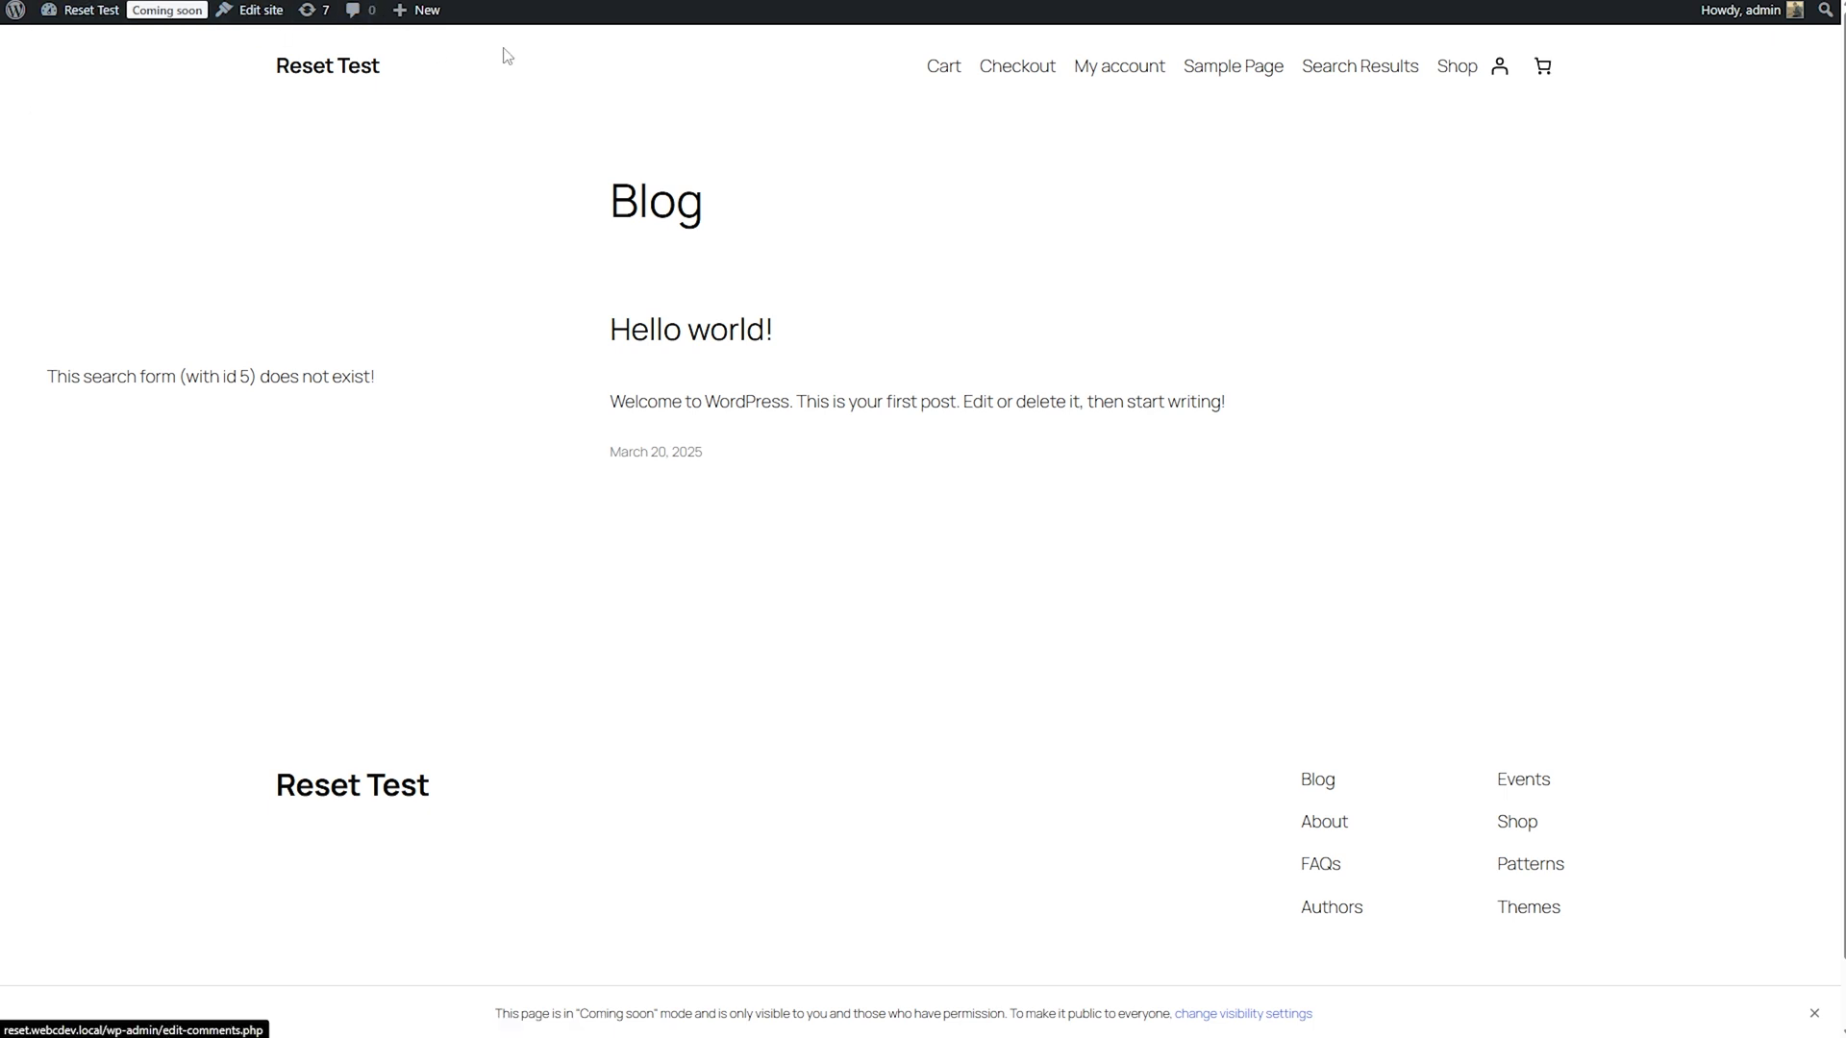
click(765, 332)
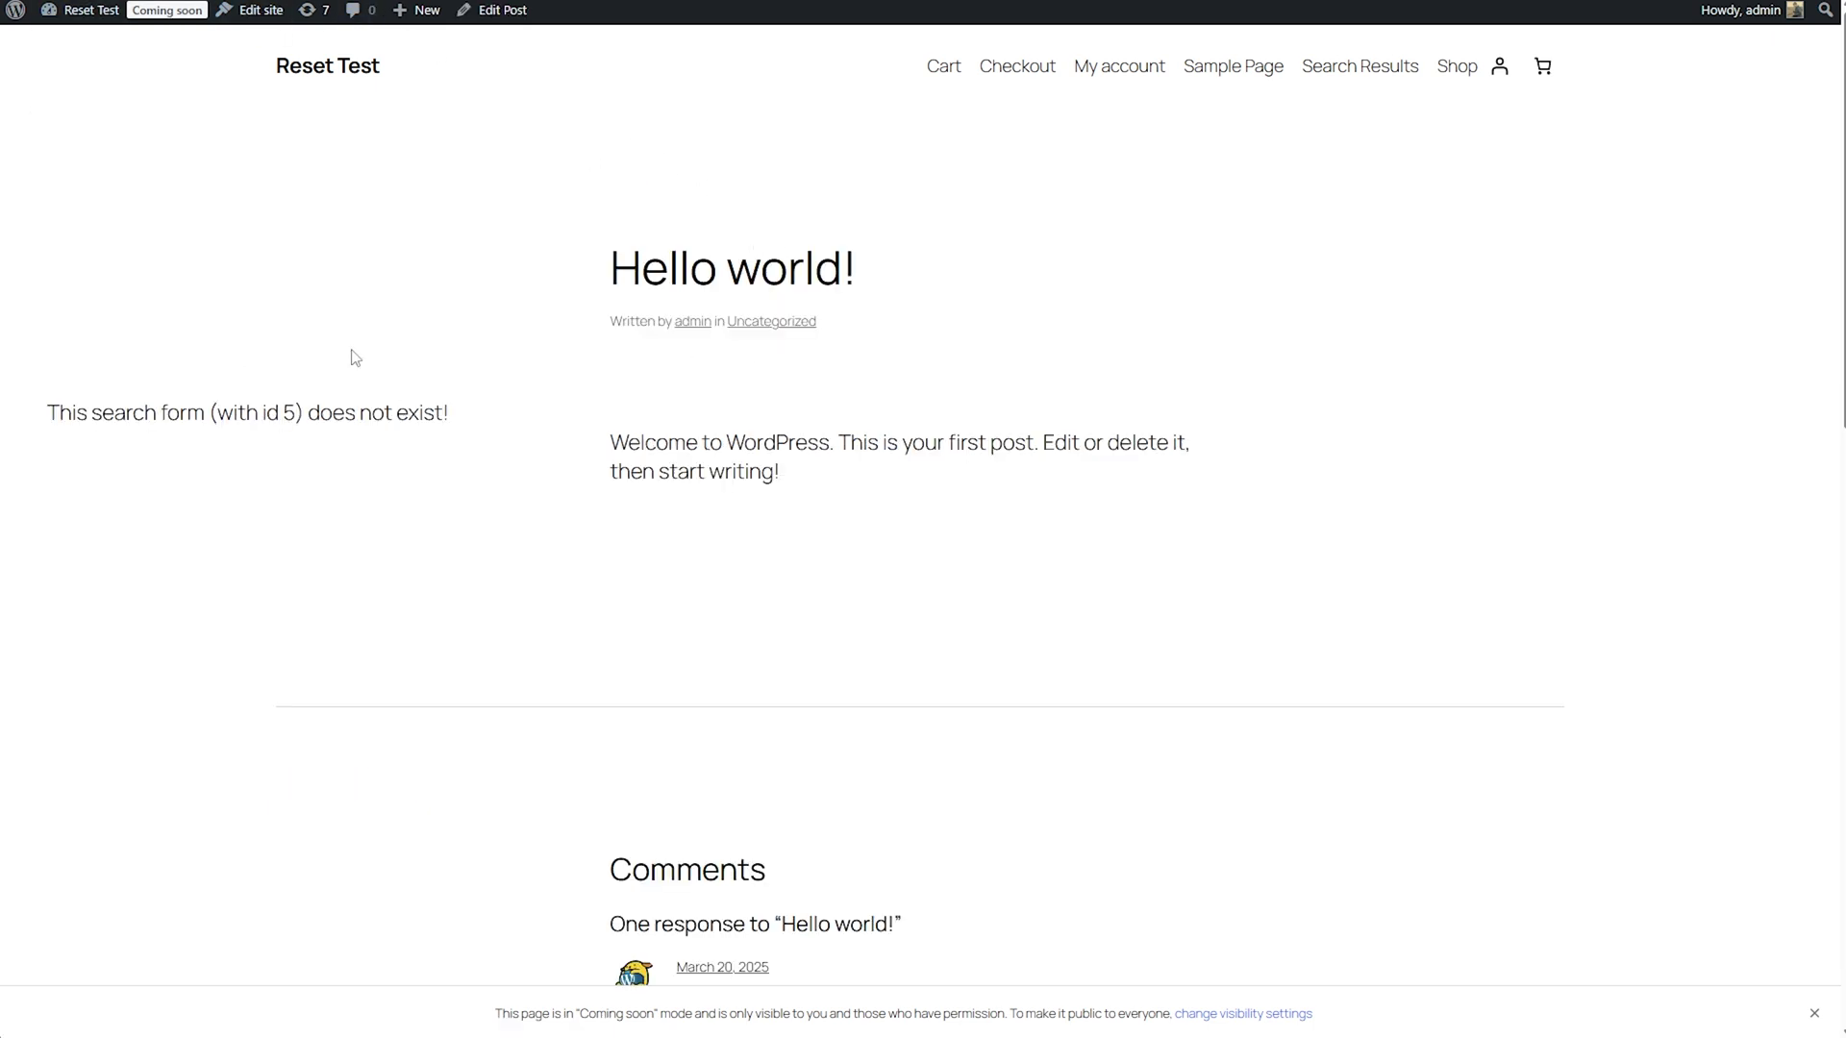
drag(48, 412, 466, 411)
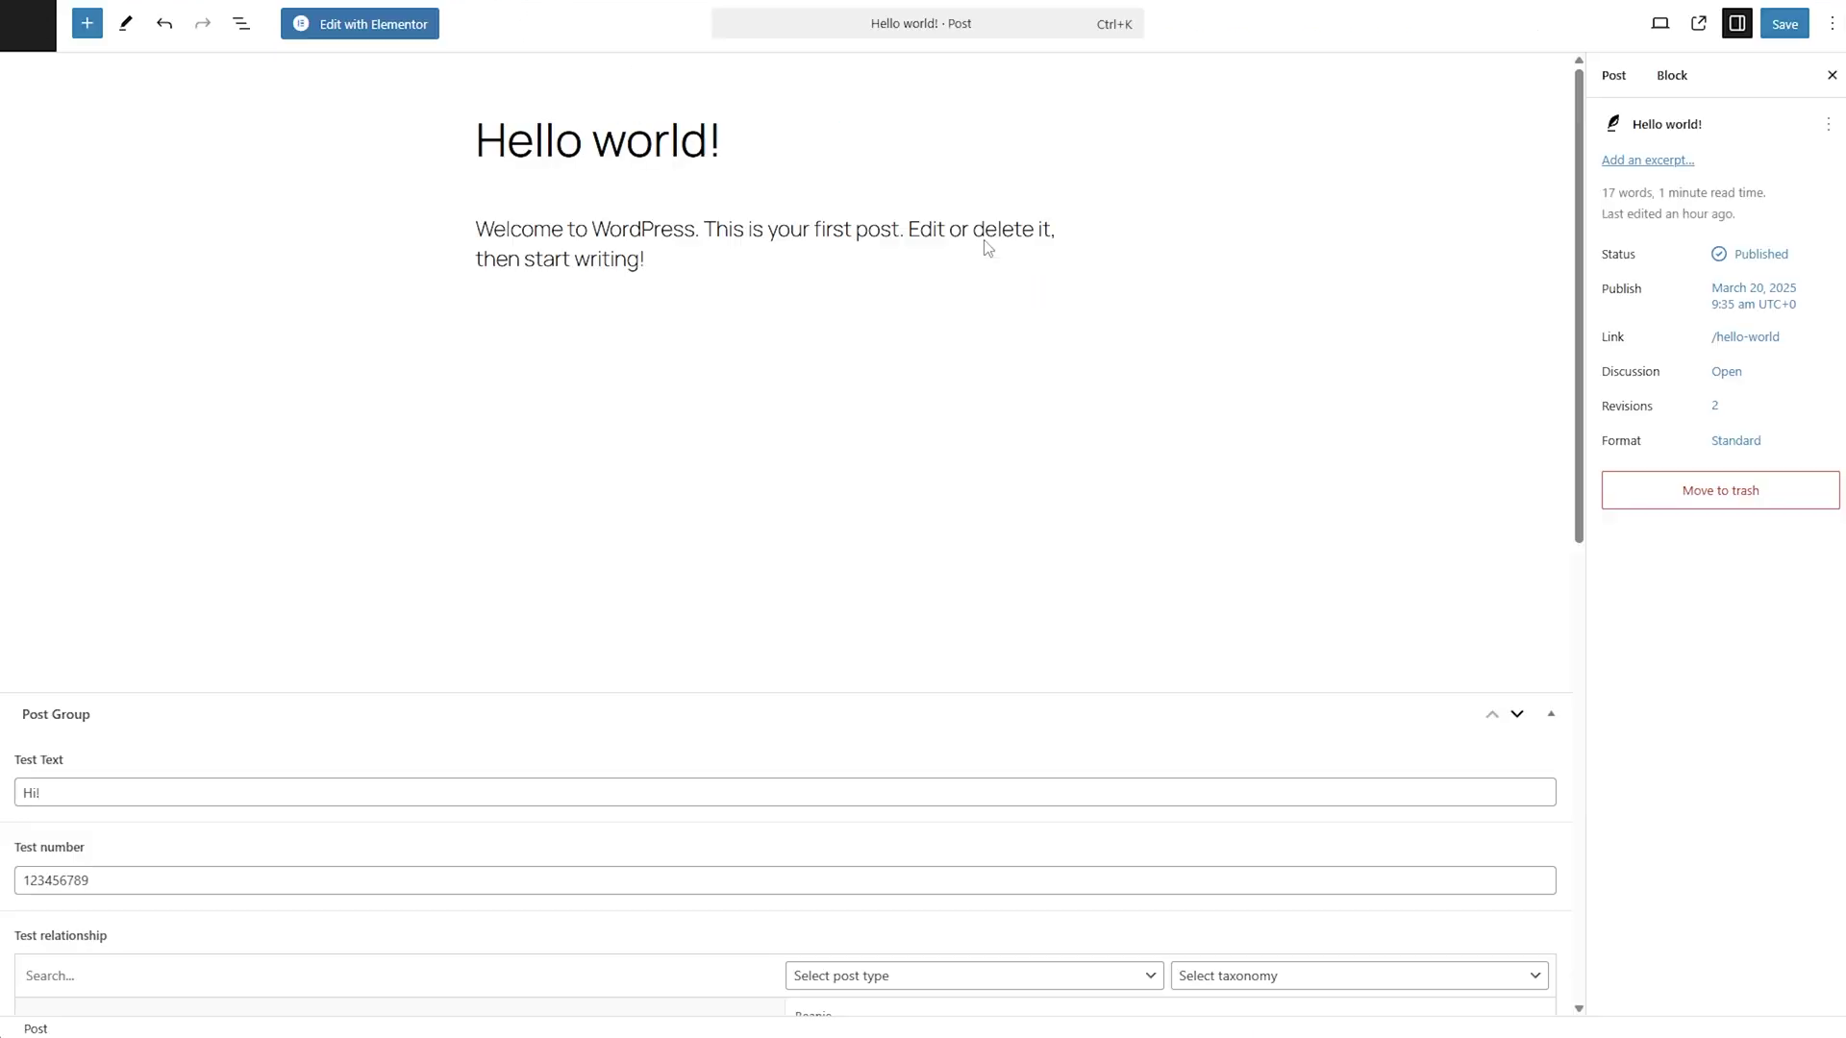
- Delete the old search block from Hello world! and add an empty block below the title
click(940, 223)
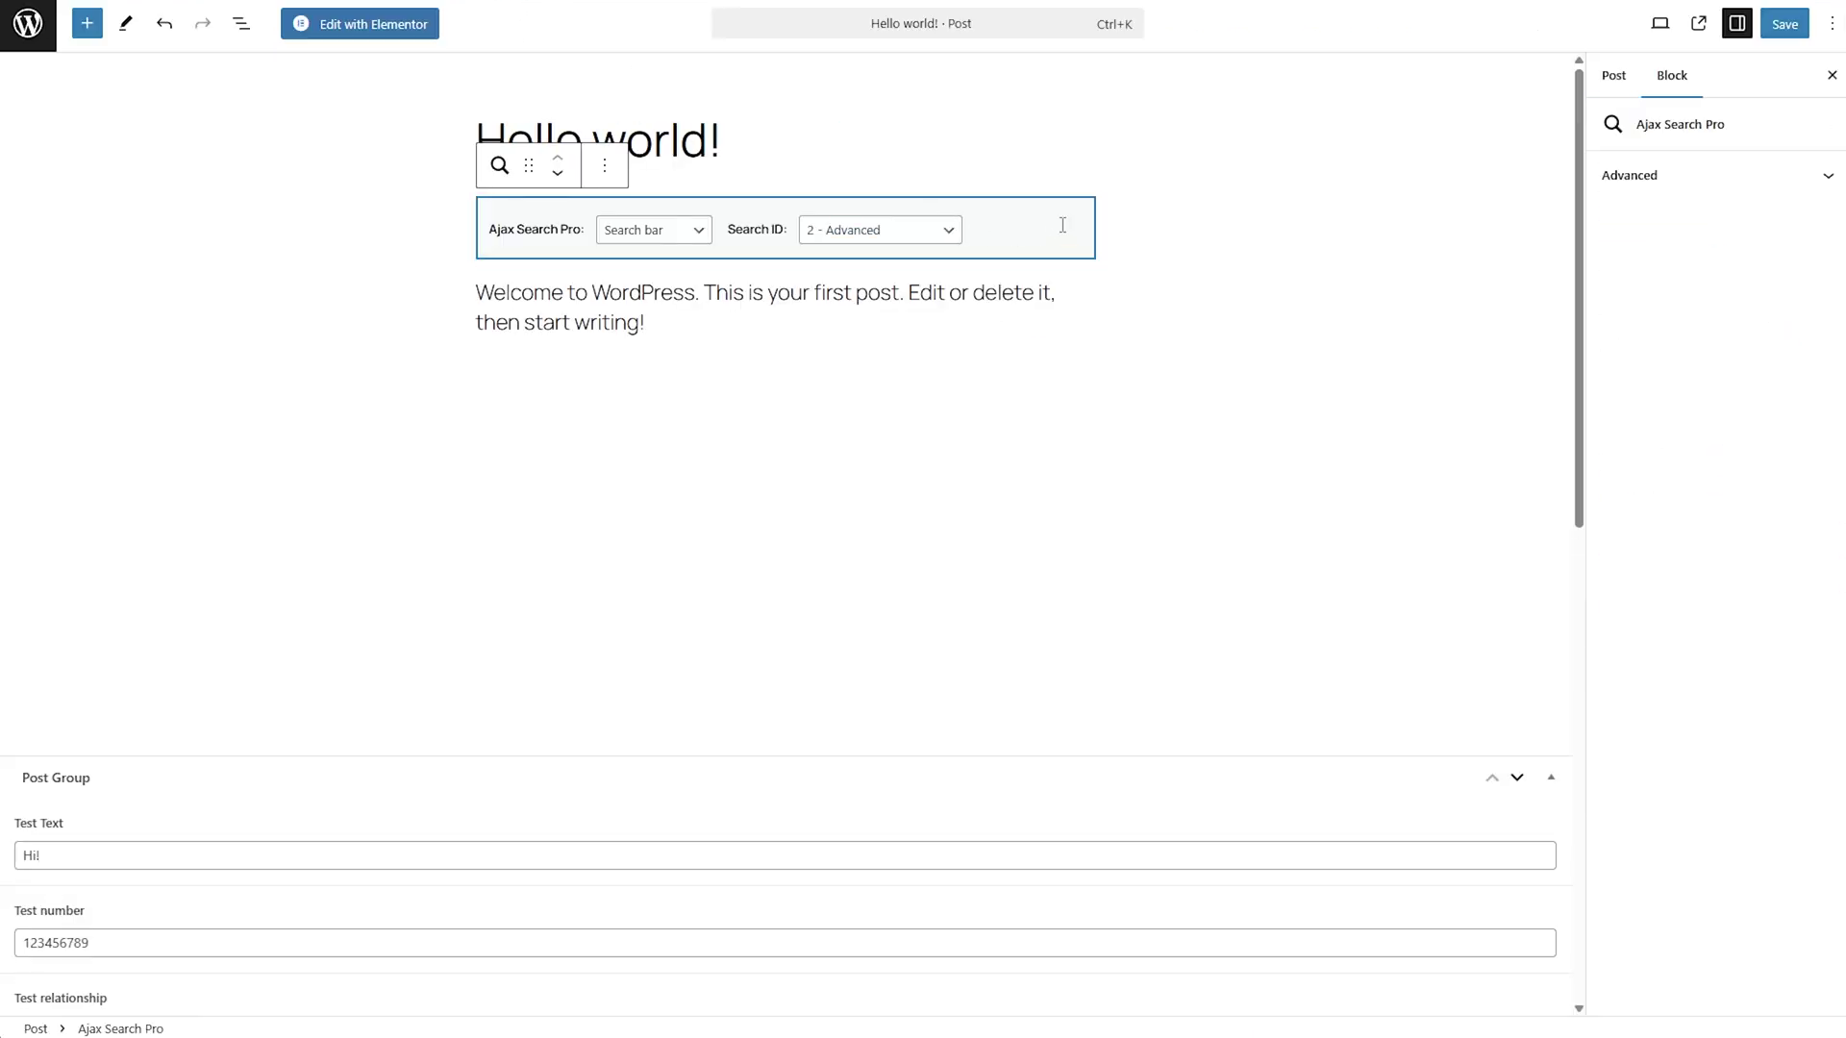
key(Delete)
key(Return)
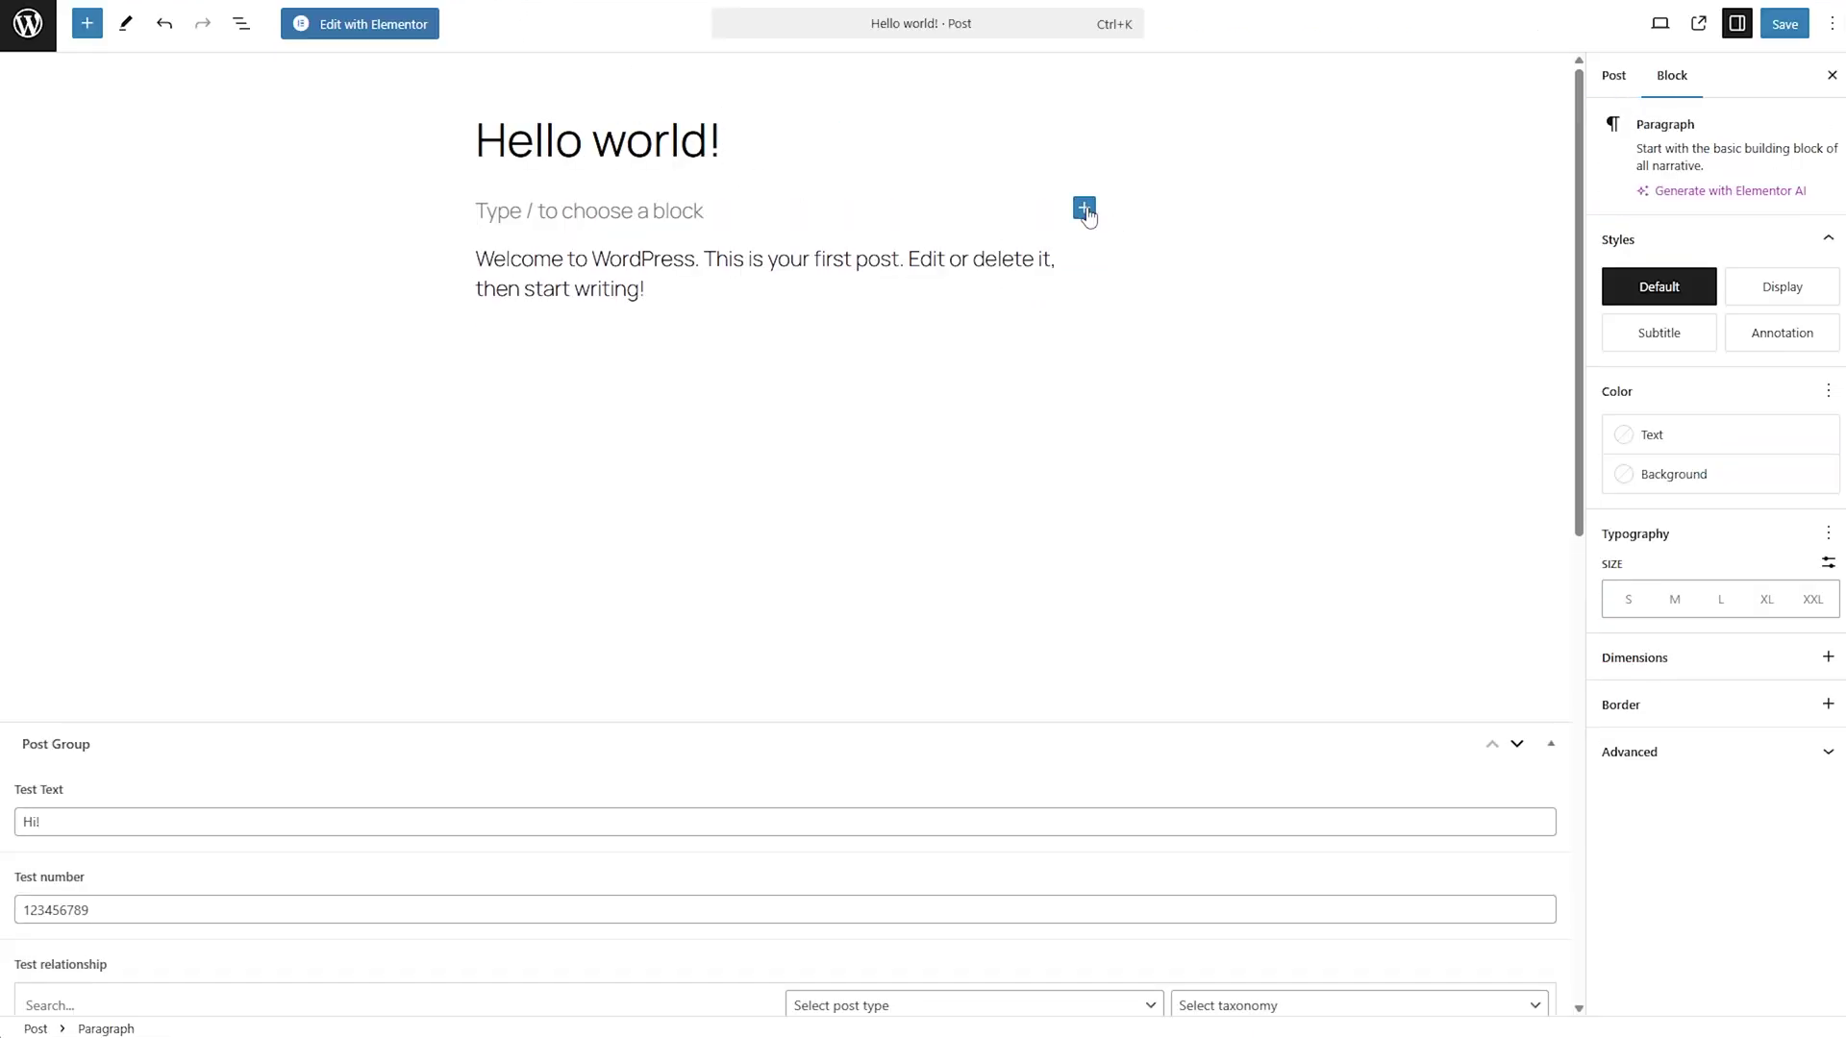
- Insert an Ajax Search Pro block set to 6 - Elementor Results Page, save, and view the post
click(1084, 208)
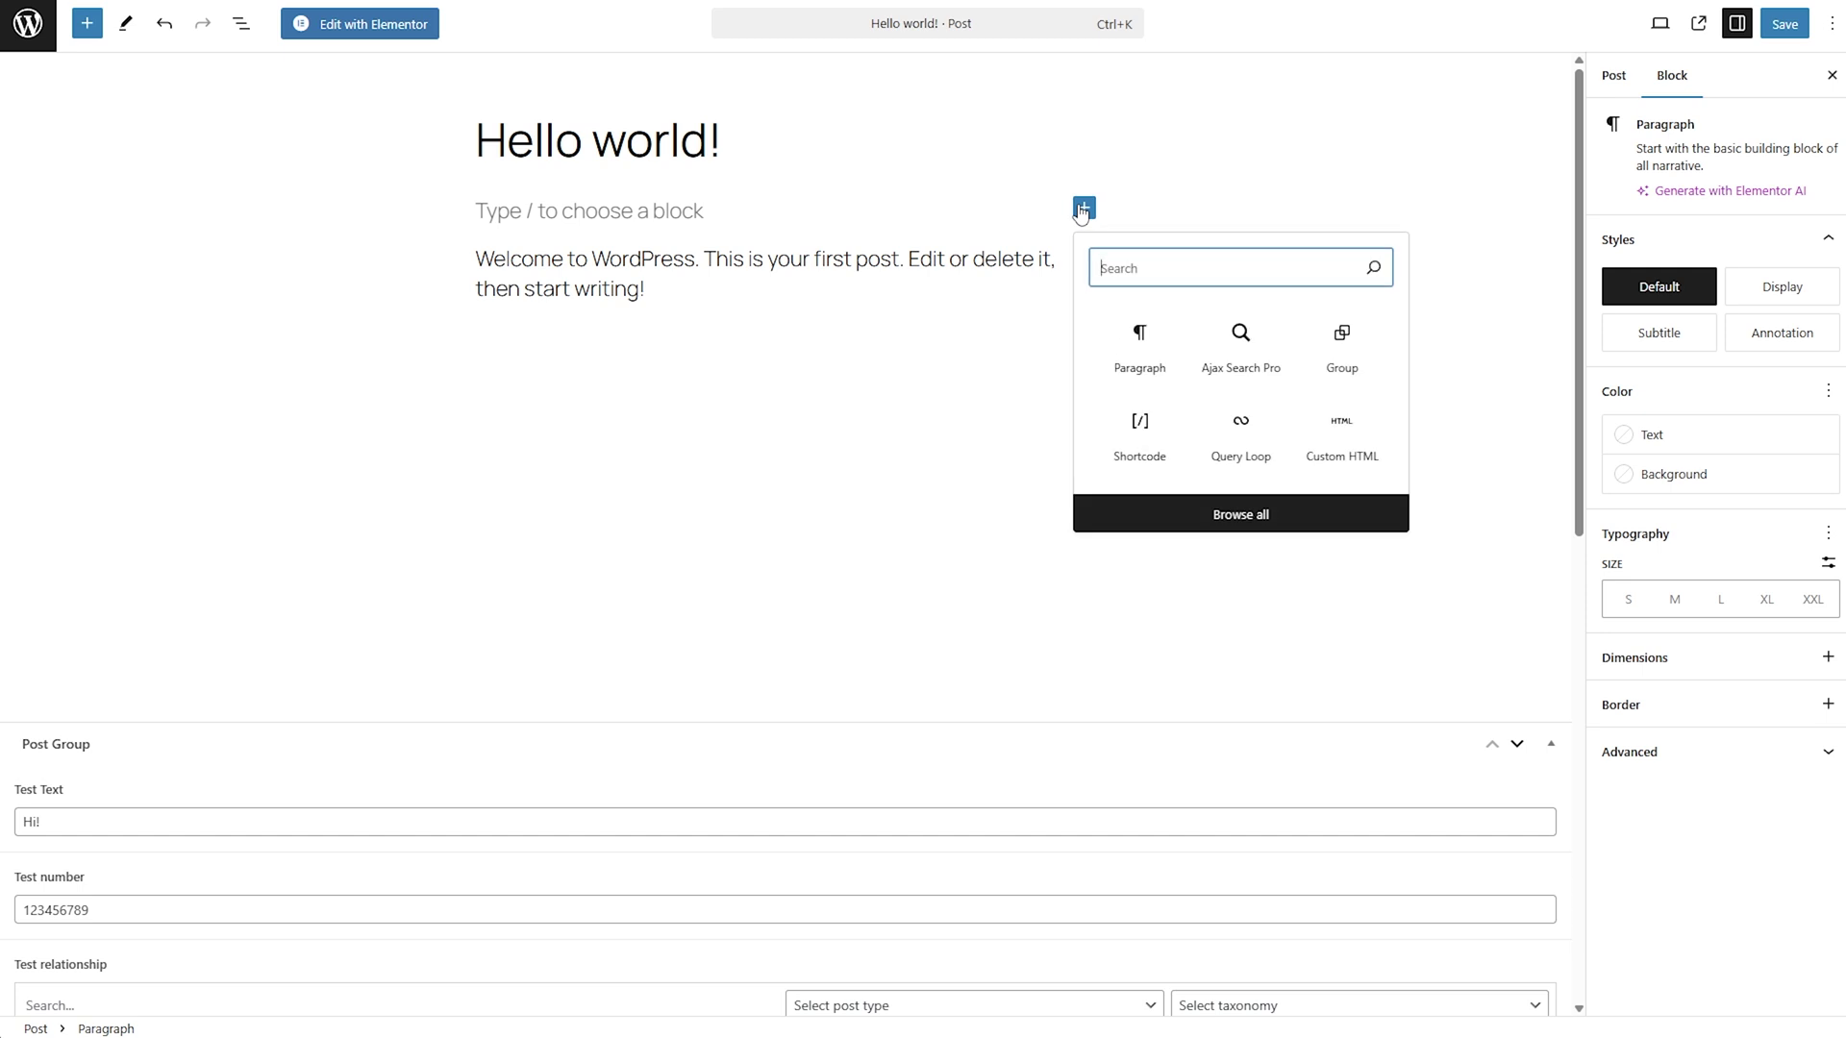
click(1240, 370)
click(832, 240)
click(875, 334)
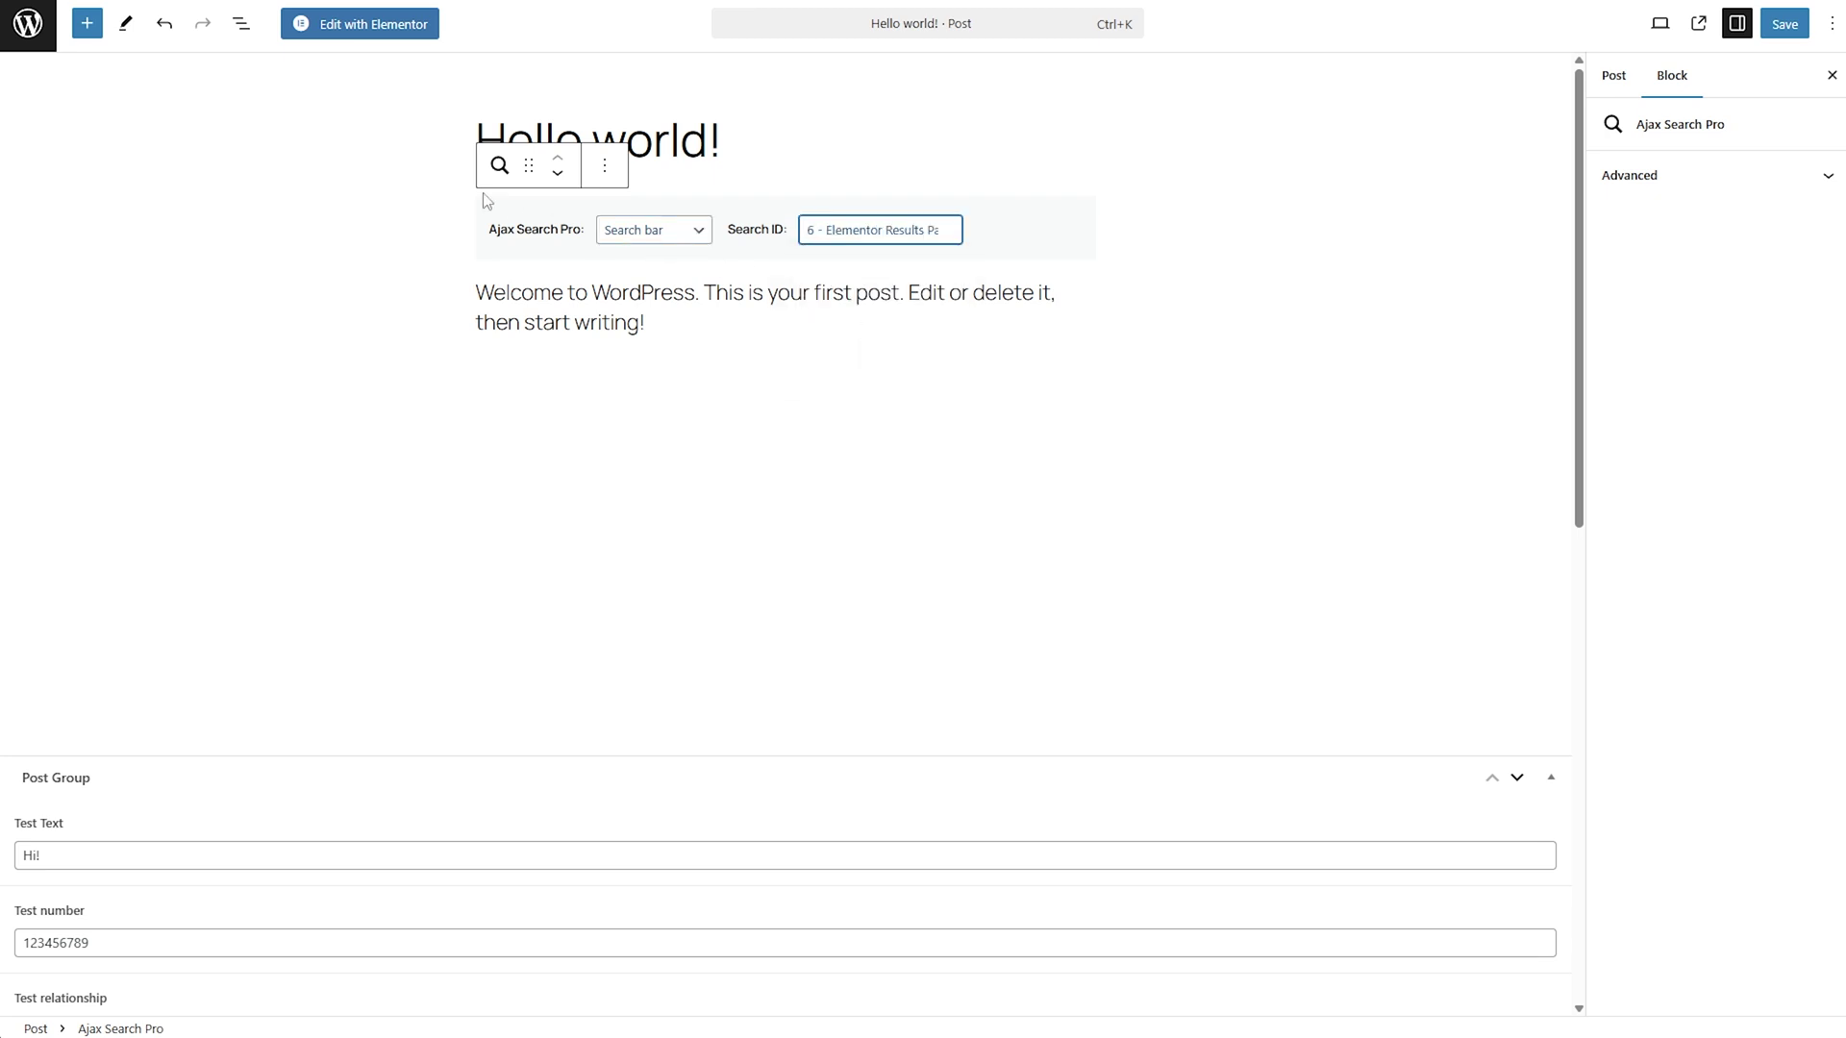
click(1784, 24)
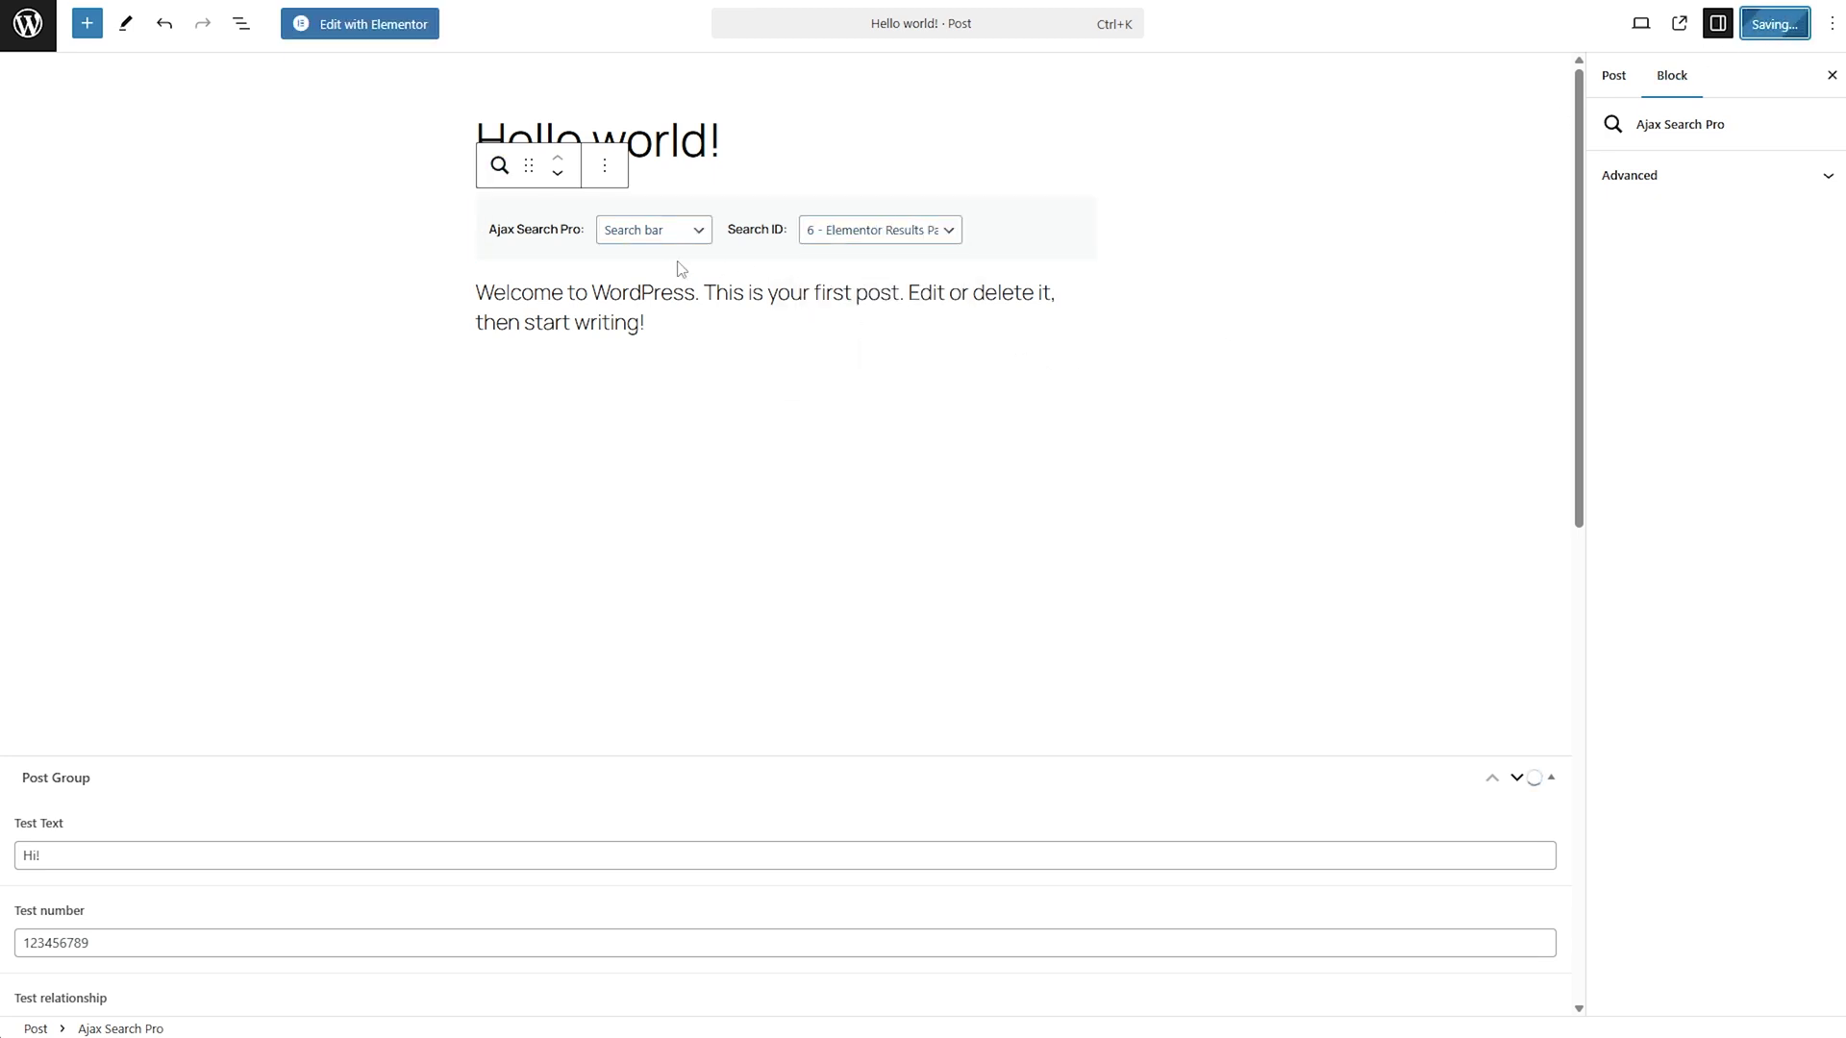
click(180, 996)
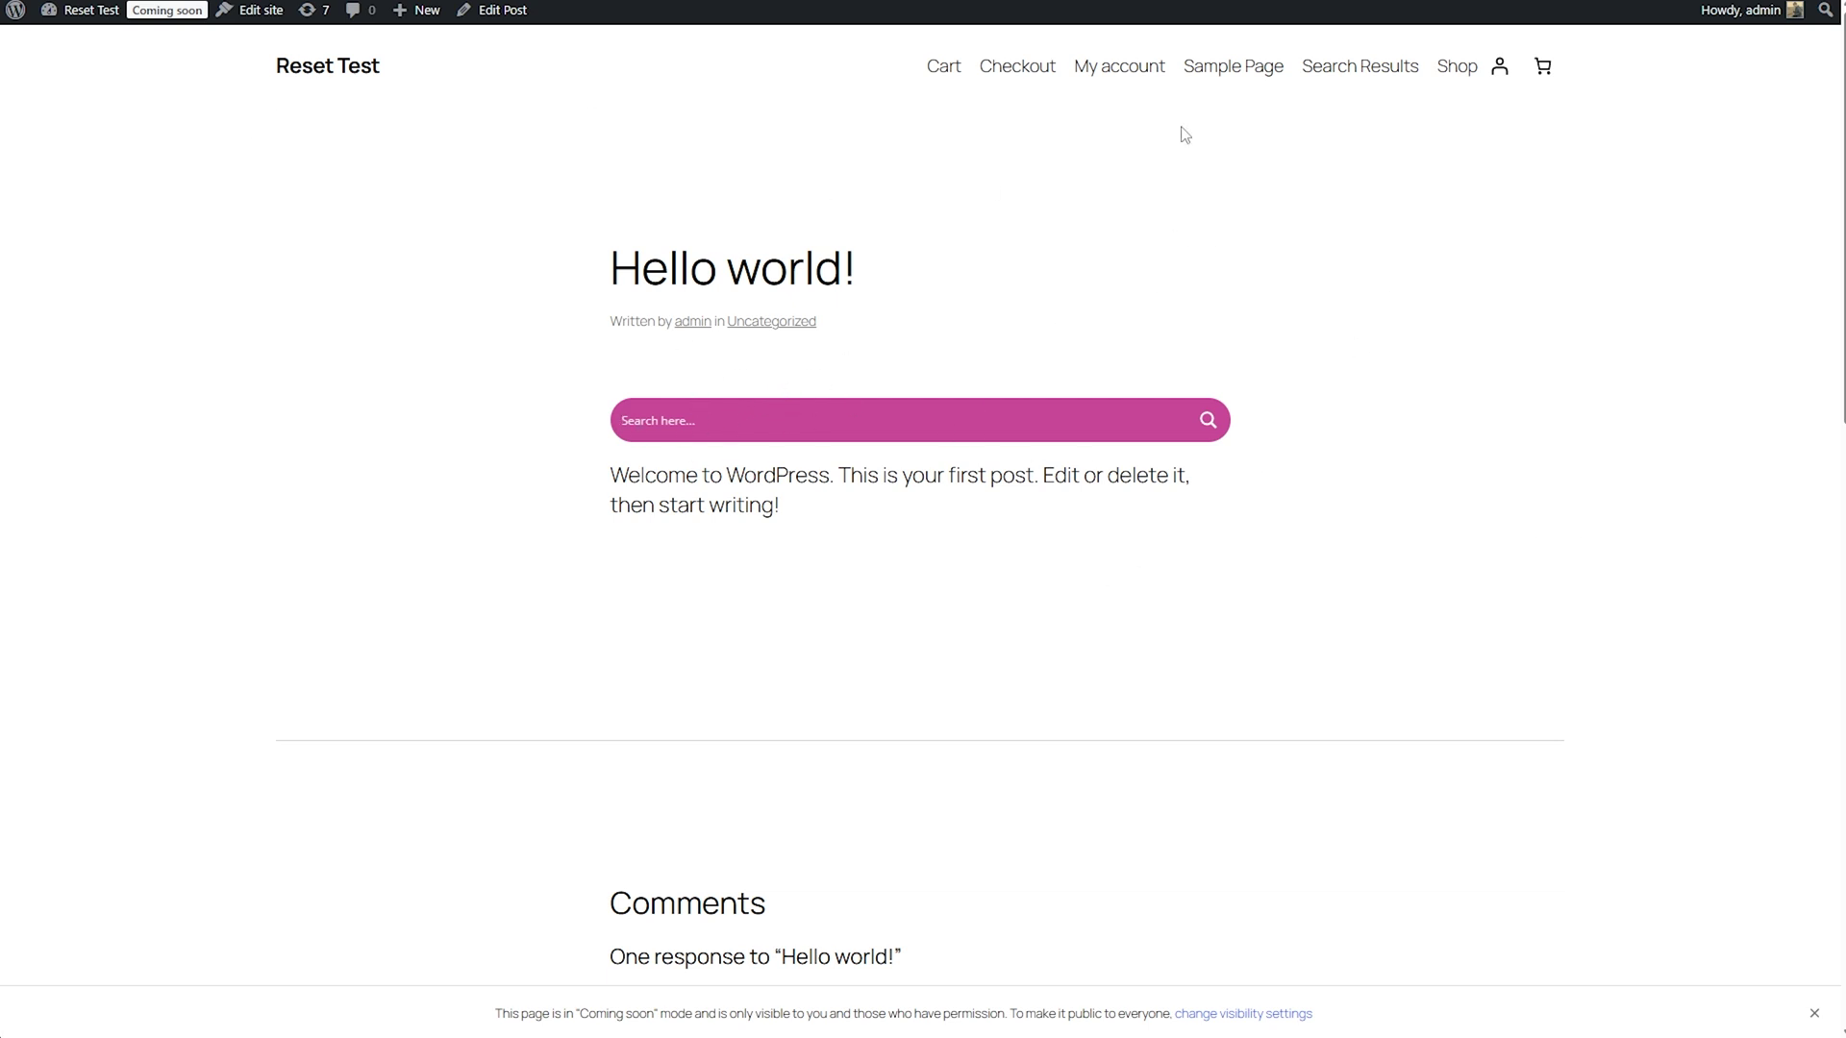
- Search for 'logo' from the post's search bar and review the resulting Search Results page
click(812, 438)
text(logo)
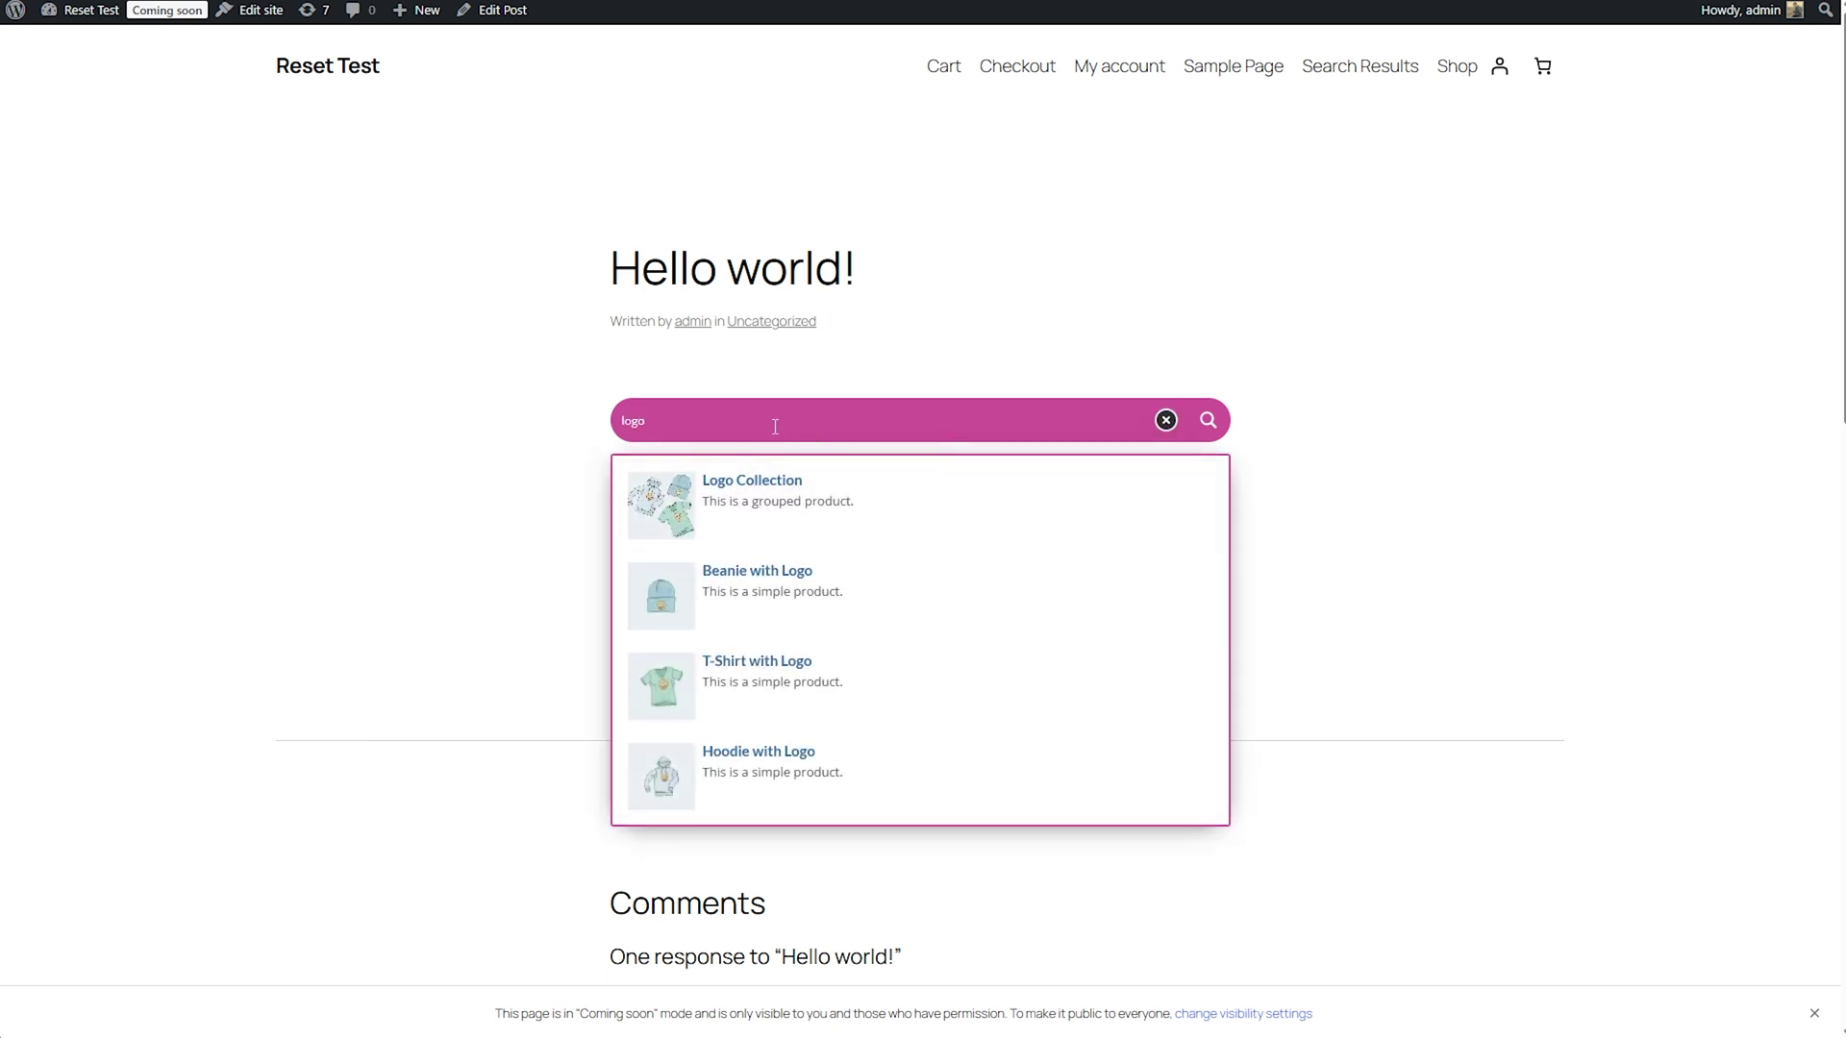
key(Return)
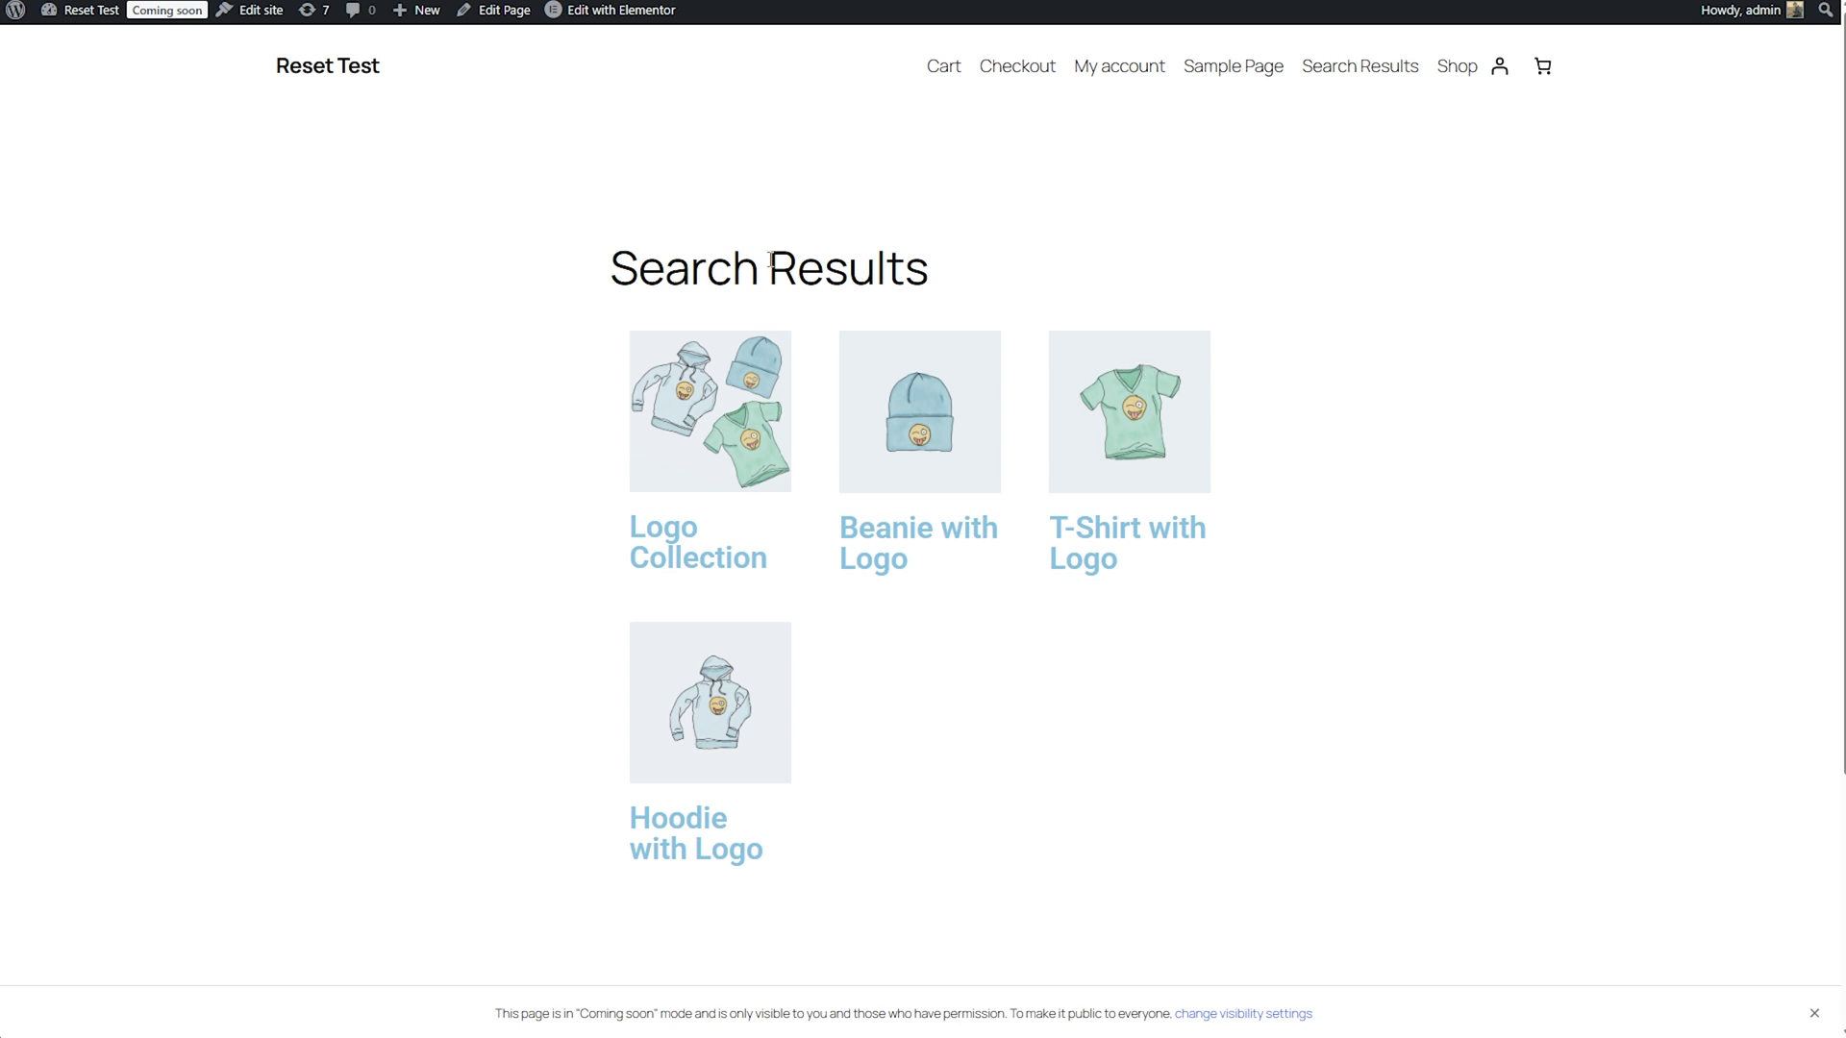
drag(602, 240, 1325, 811)
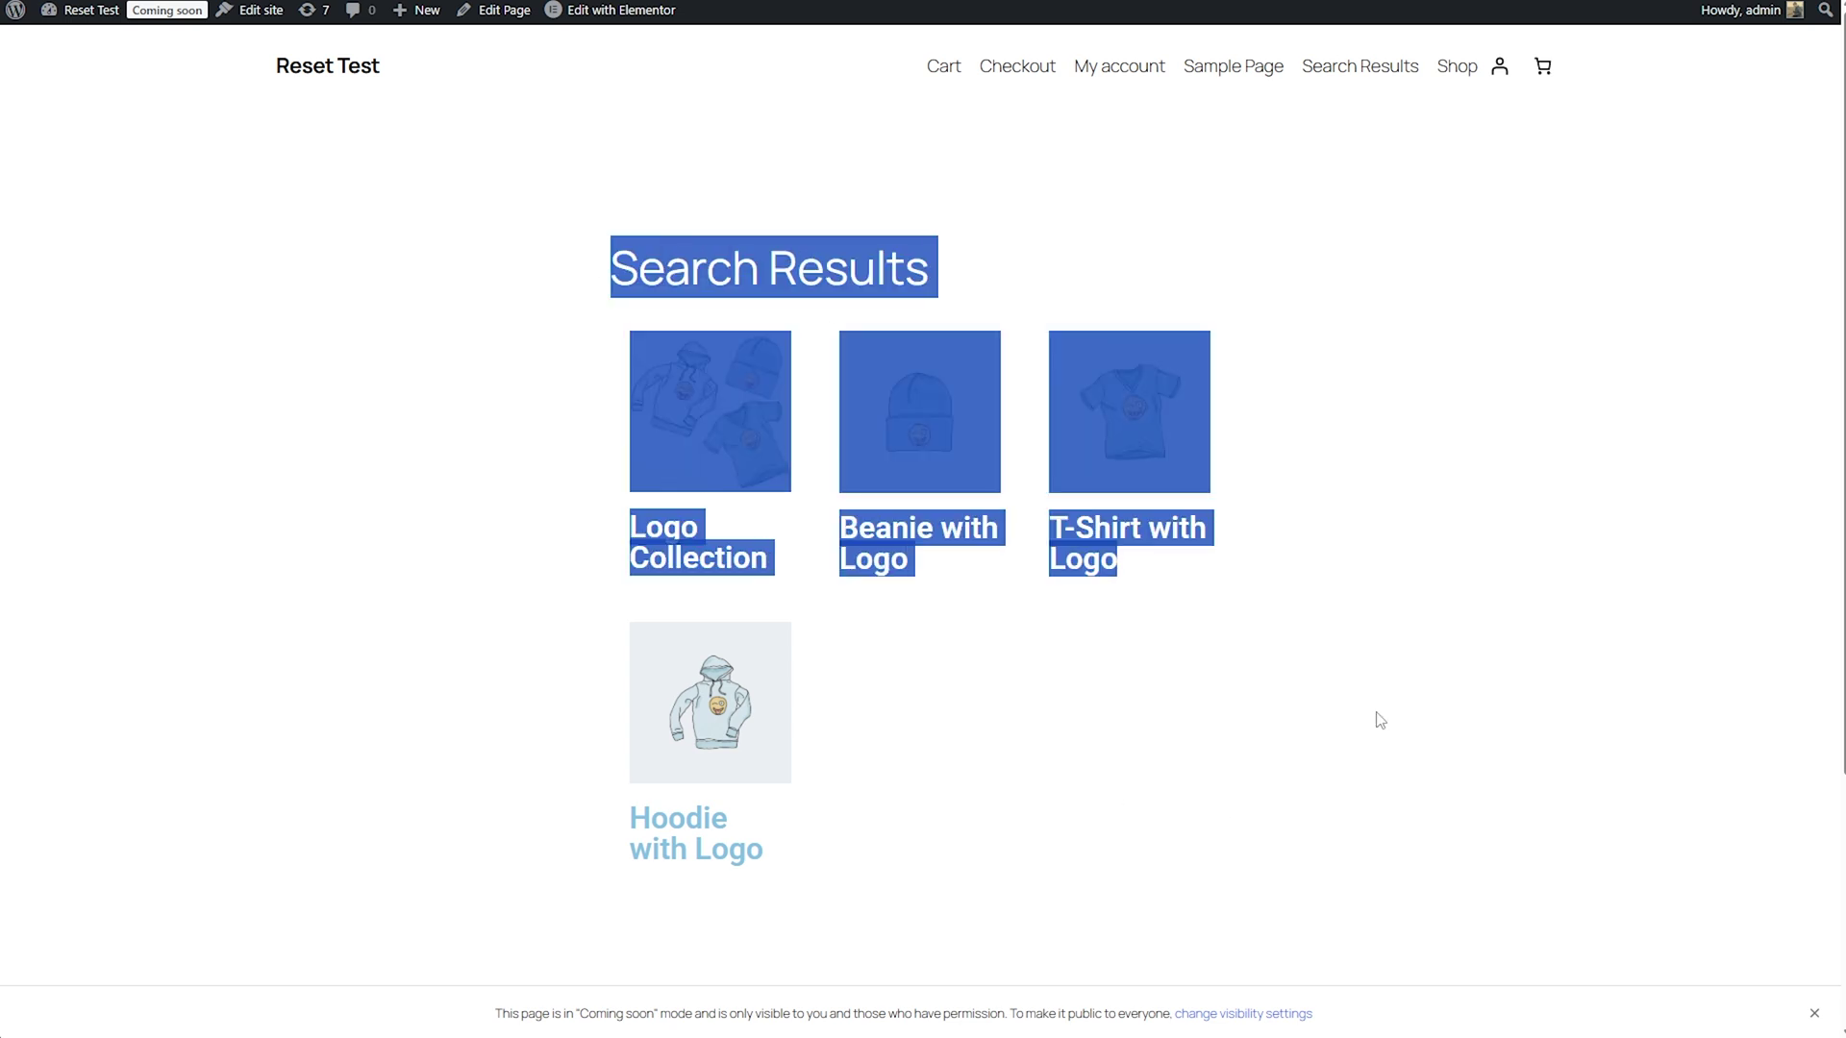
click(1450, 300)
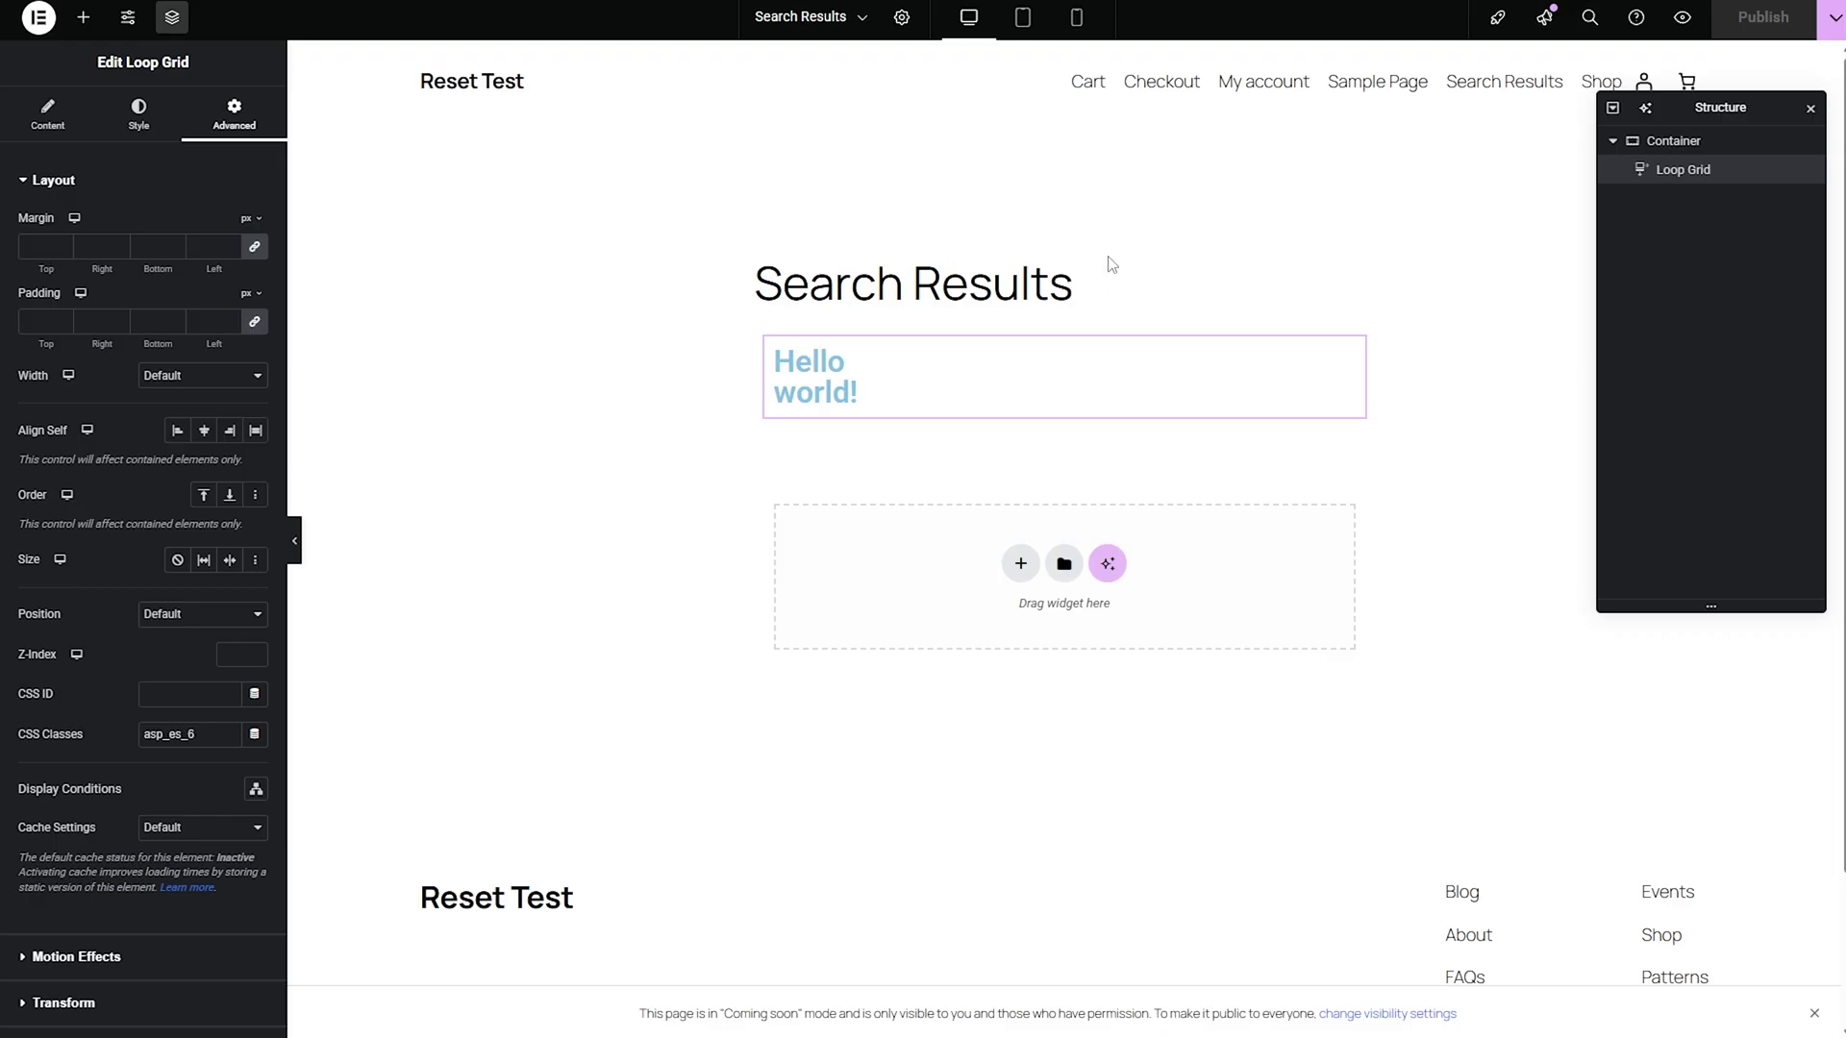
- Find the Shortcode widget by searching 'shor' and drag it above the Loop Grid
click(1096, 279)
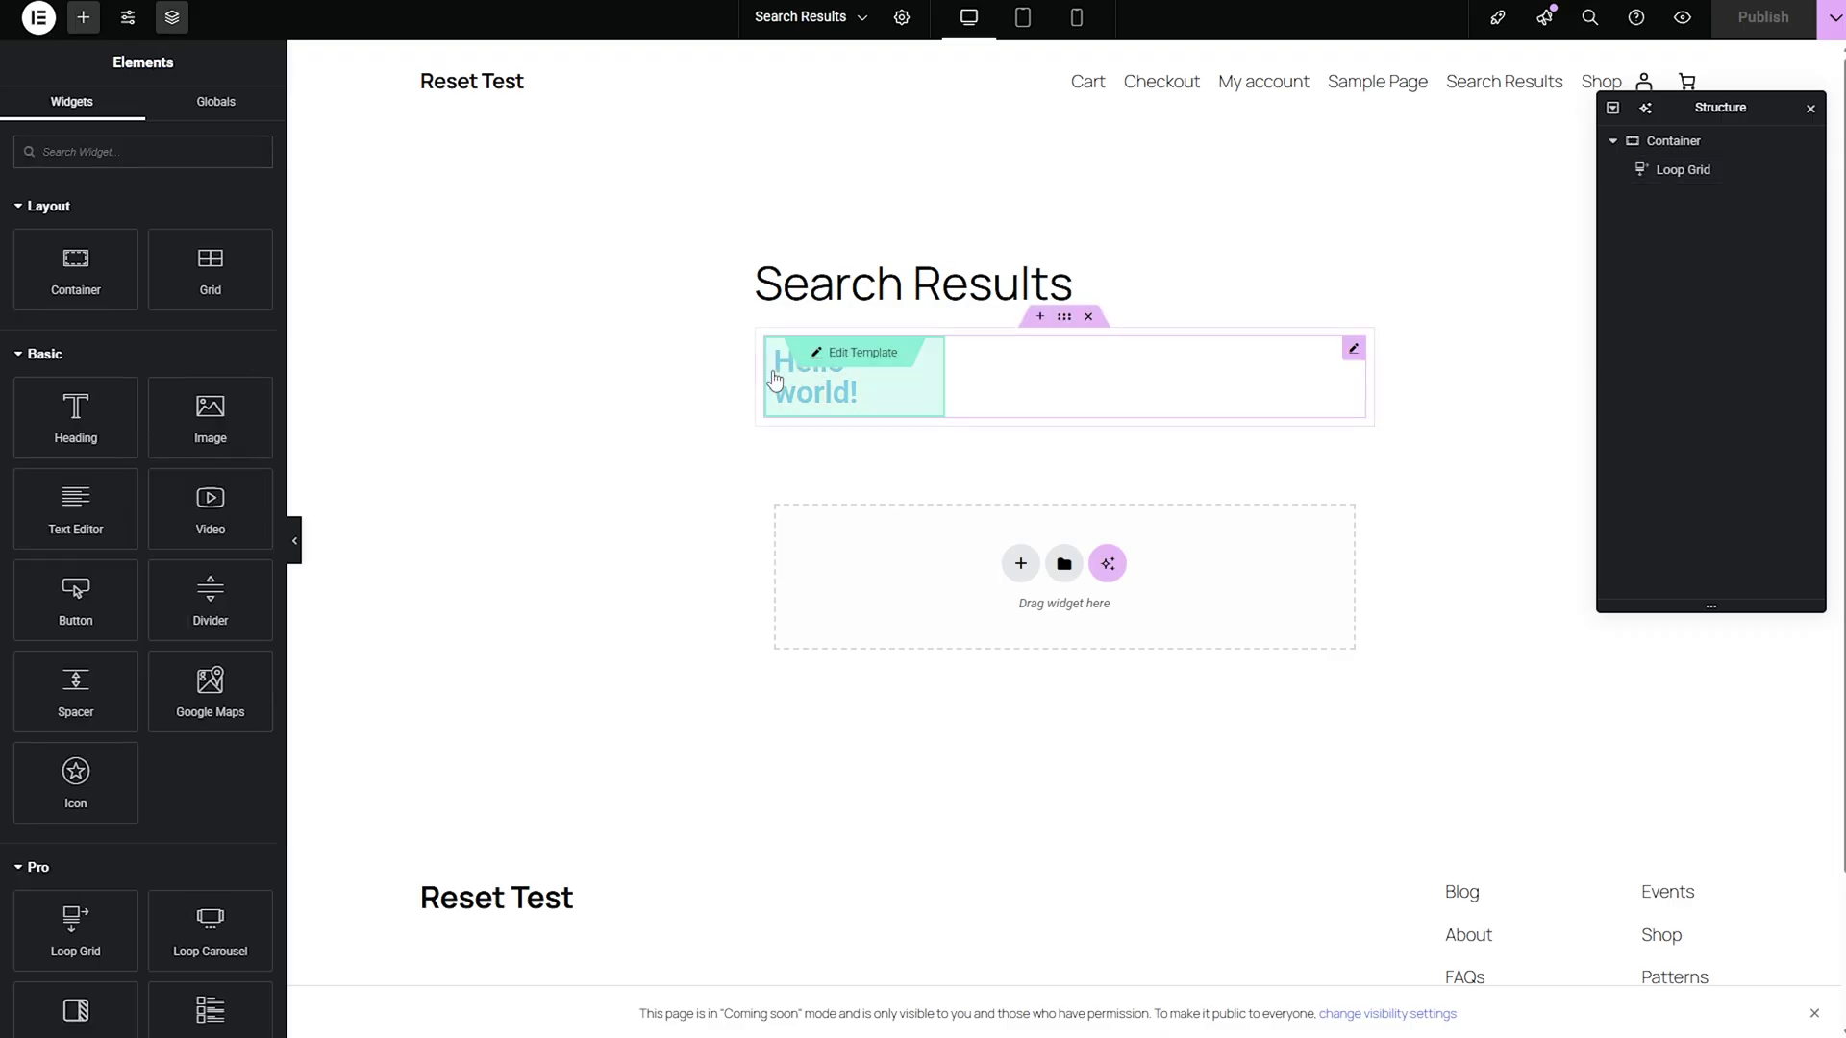
click(104, 154)
text(shor)
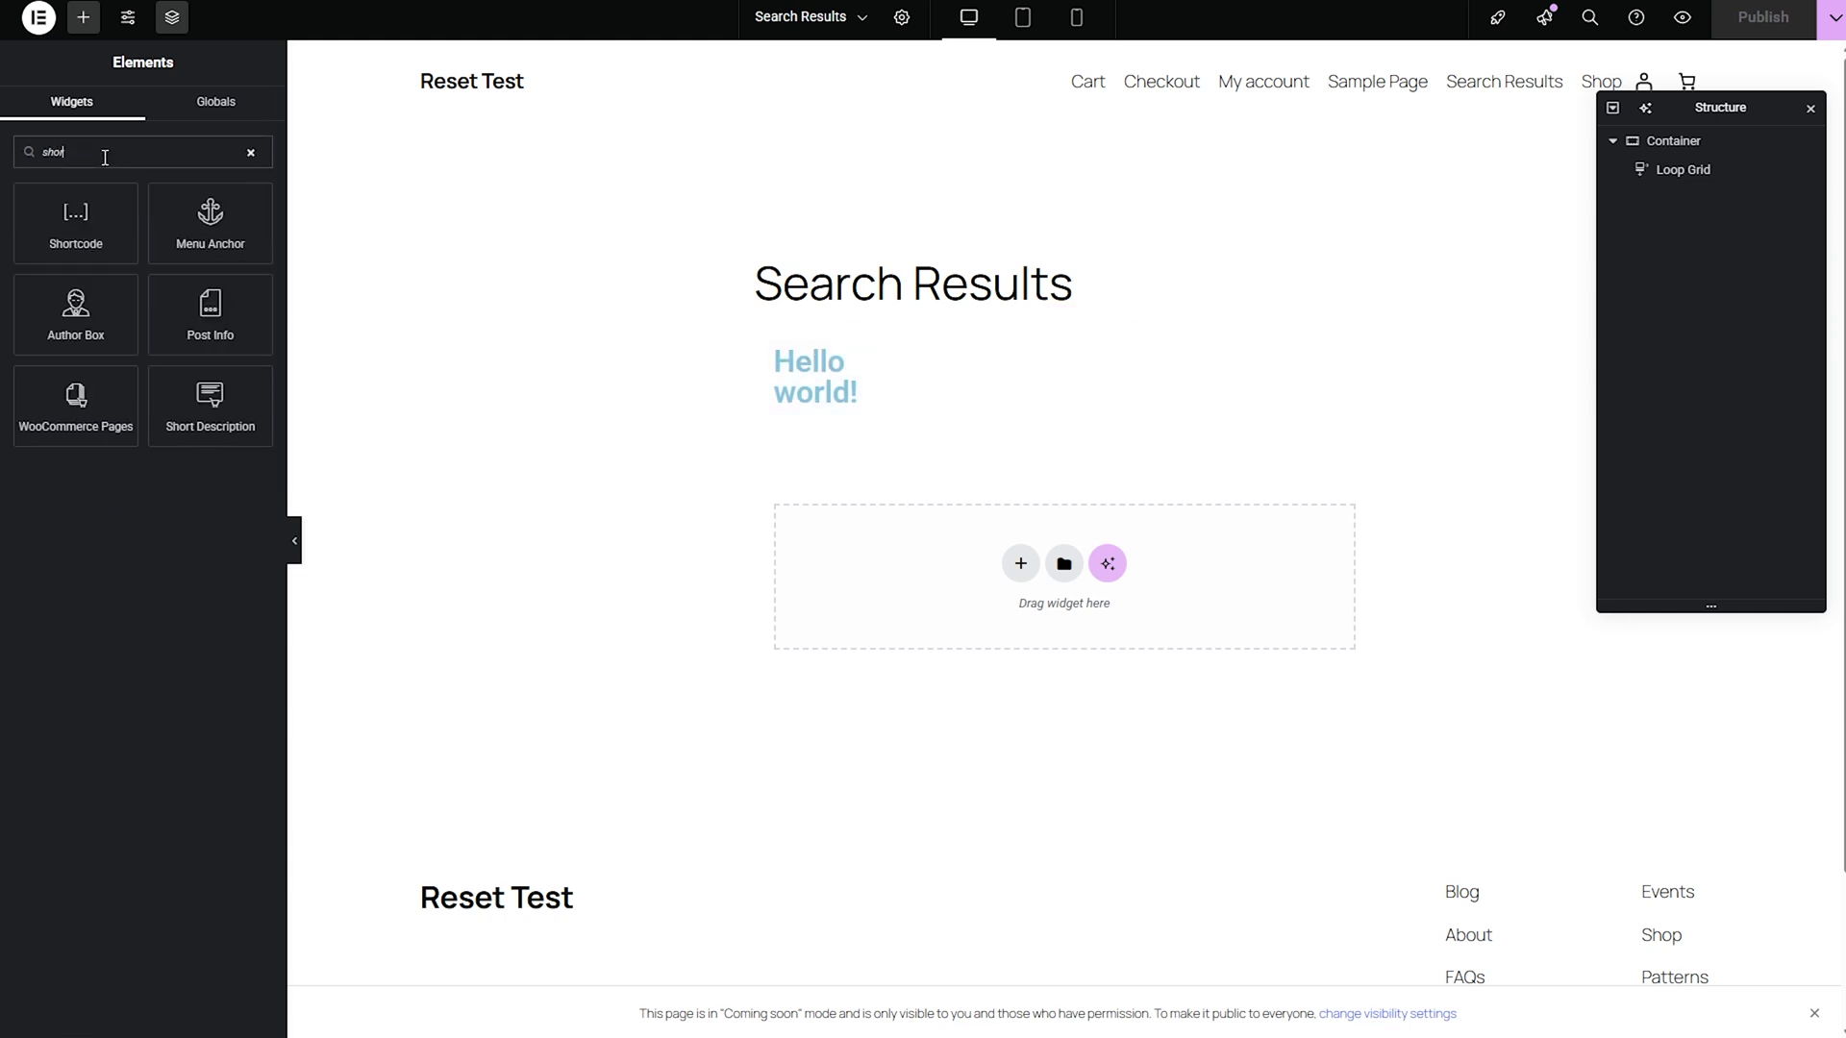
drag(67, 226, 918, 359)
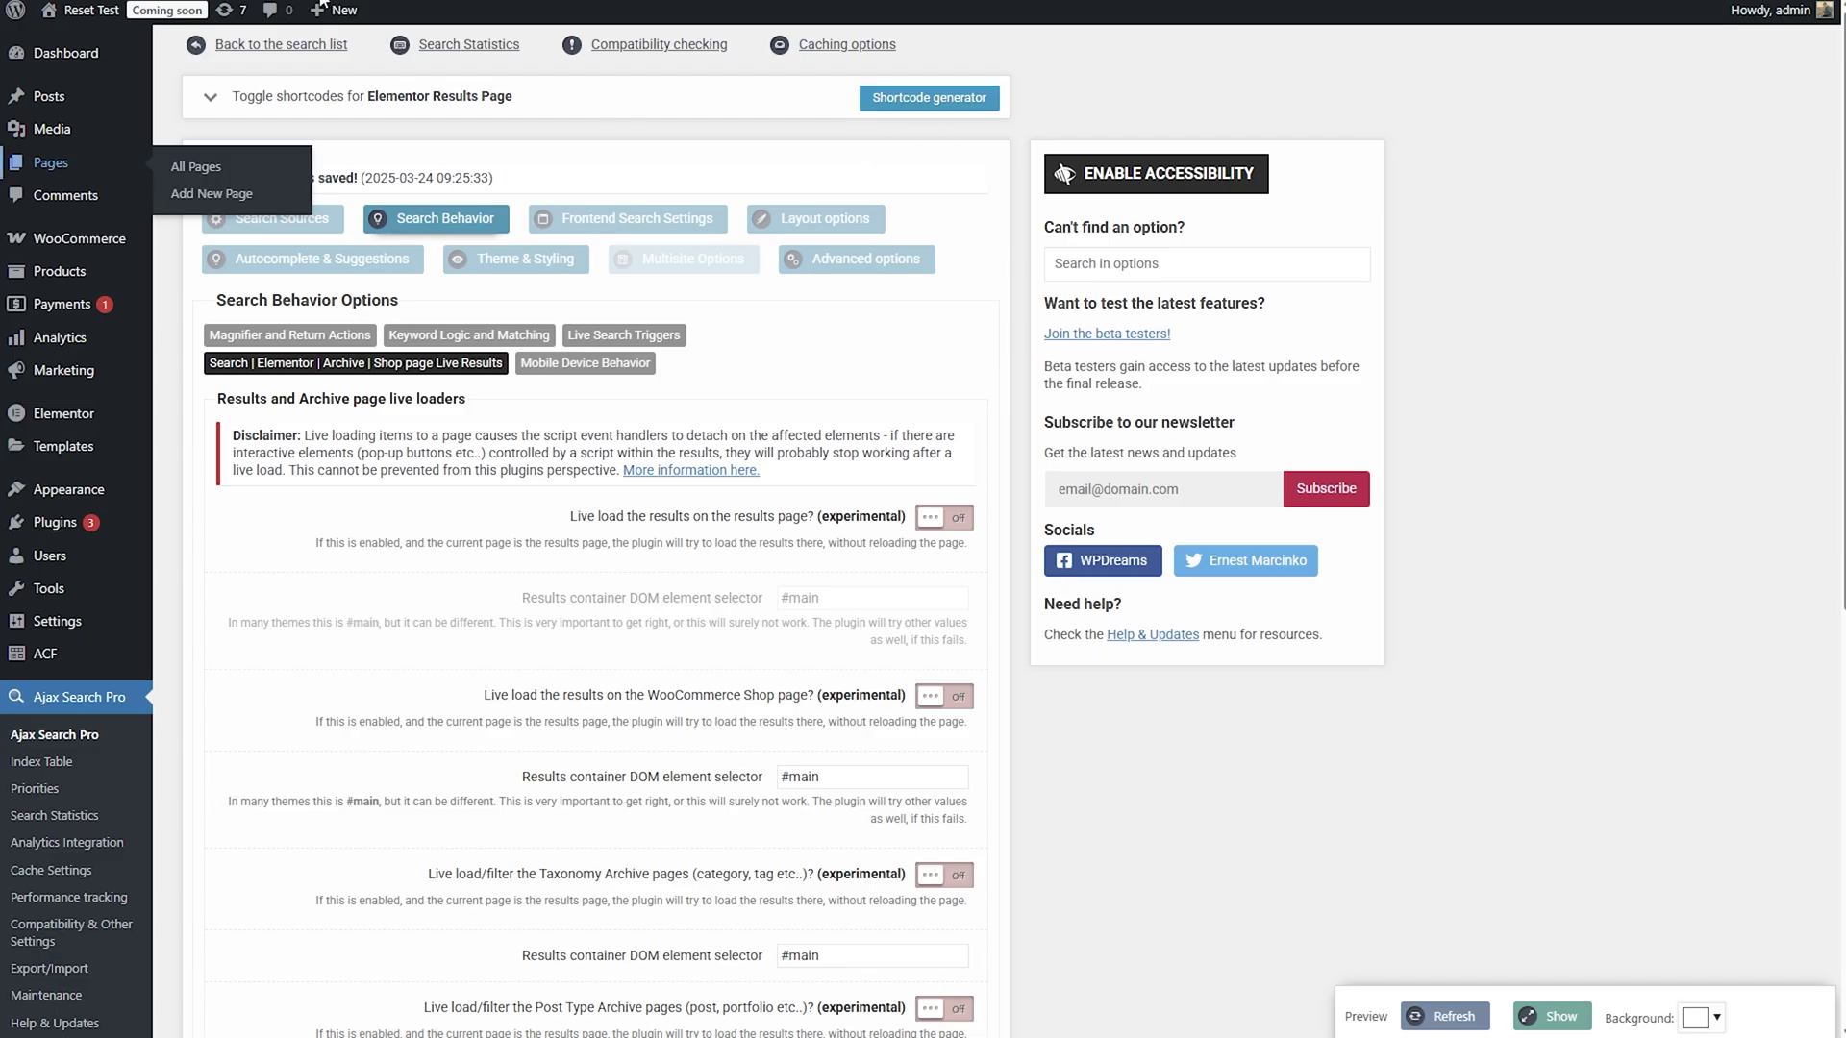
- Select the [wd_asp id=6] shortcode of the Elementor Results Page search instance for copying
click(225, 97)
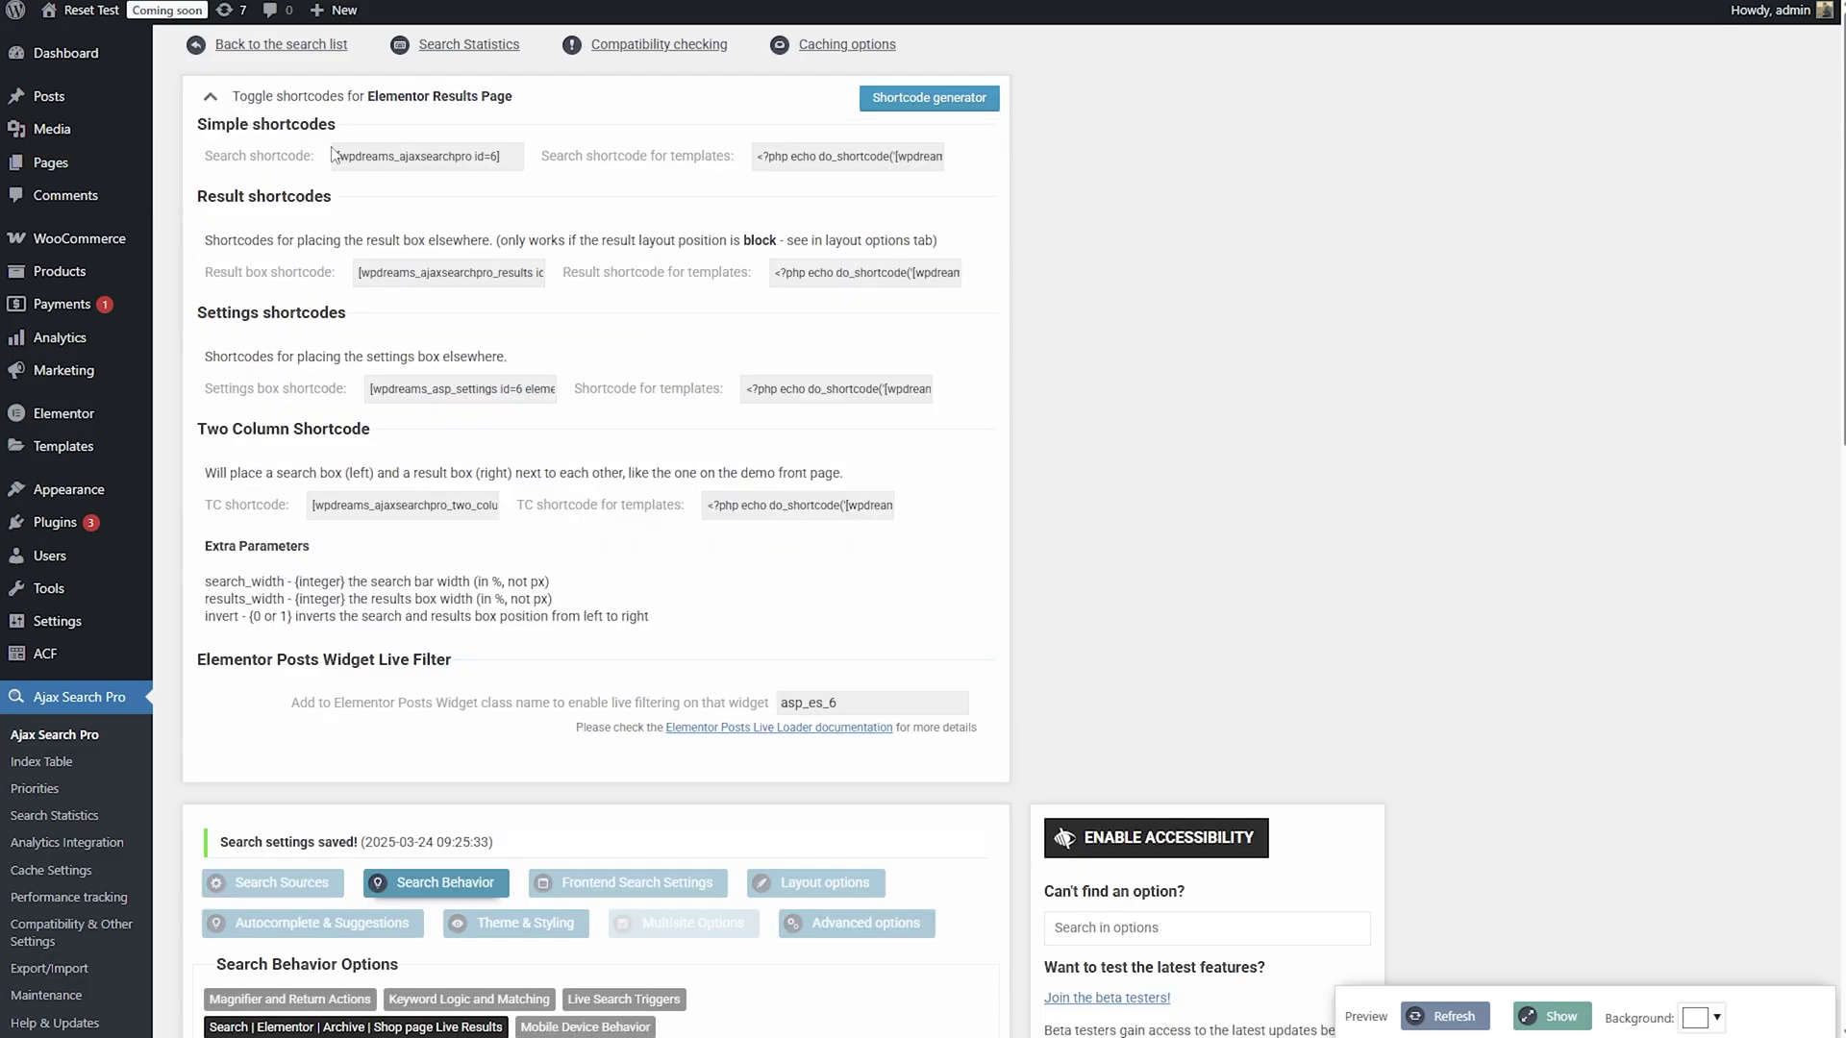
click(365, 151)
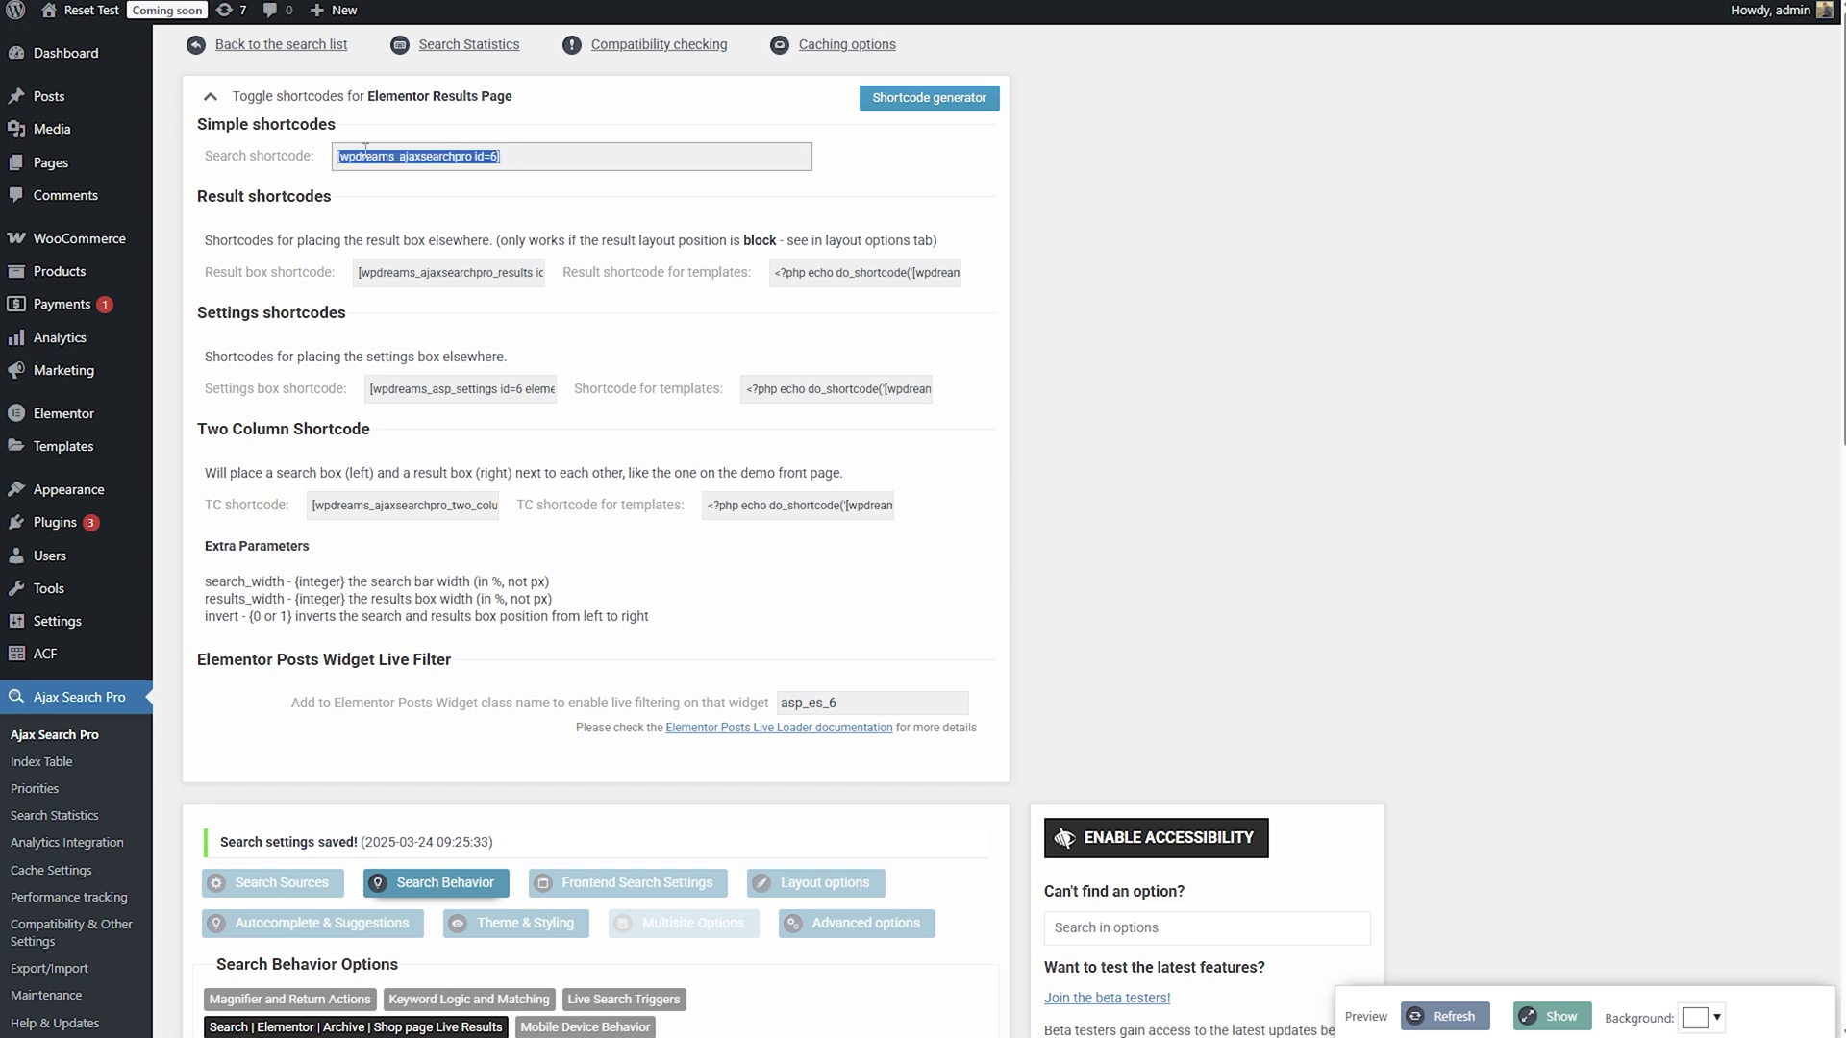
click(210, 99)
click(46, 739)
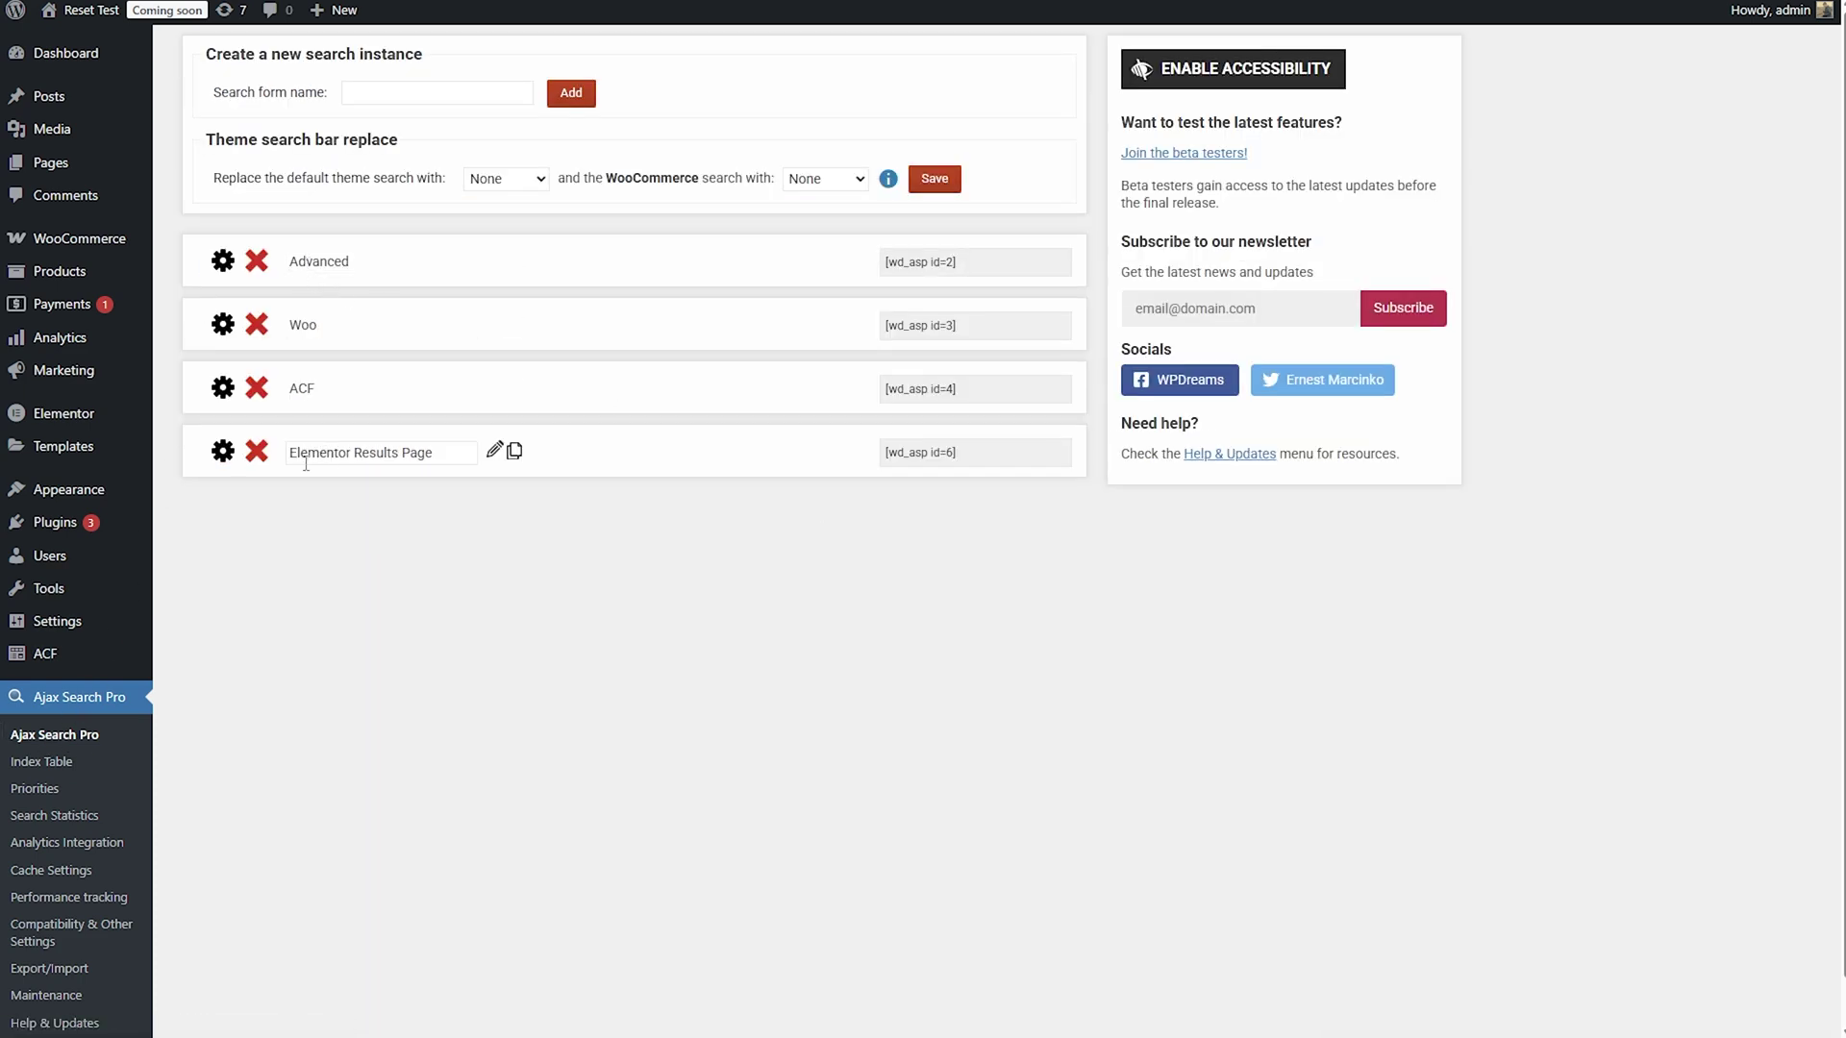
drag(294, 451, 433, 452)
click(735, 504)
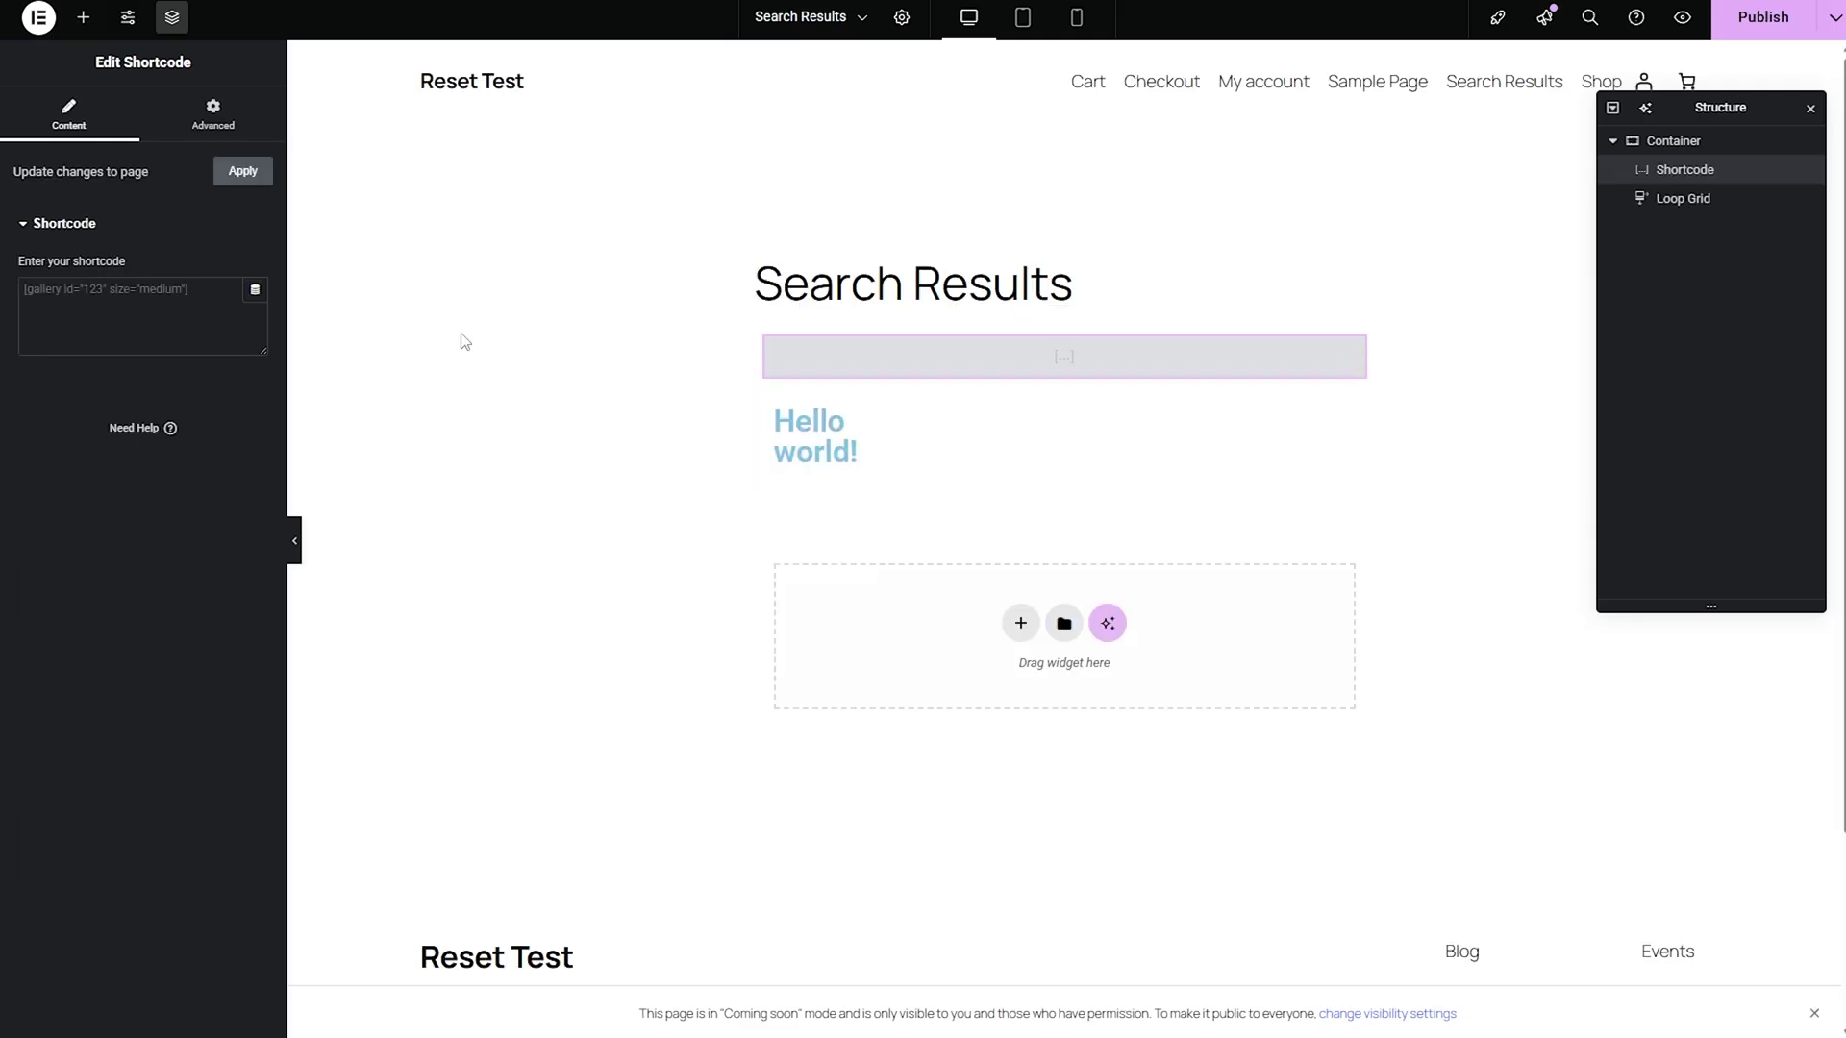
- Paste [wd_asp id=6] into the Shortcode widget, apply it, and publish the Search Results page
click(90, 304)
text([wd_asp id=6])
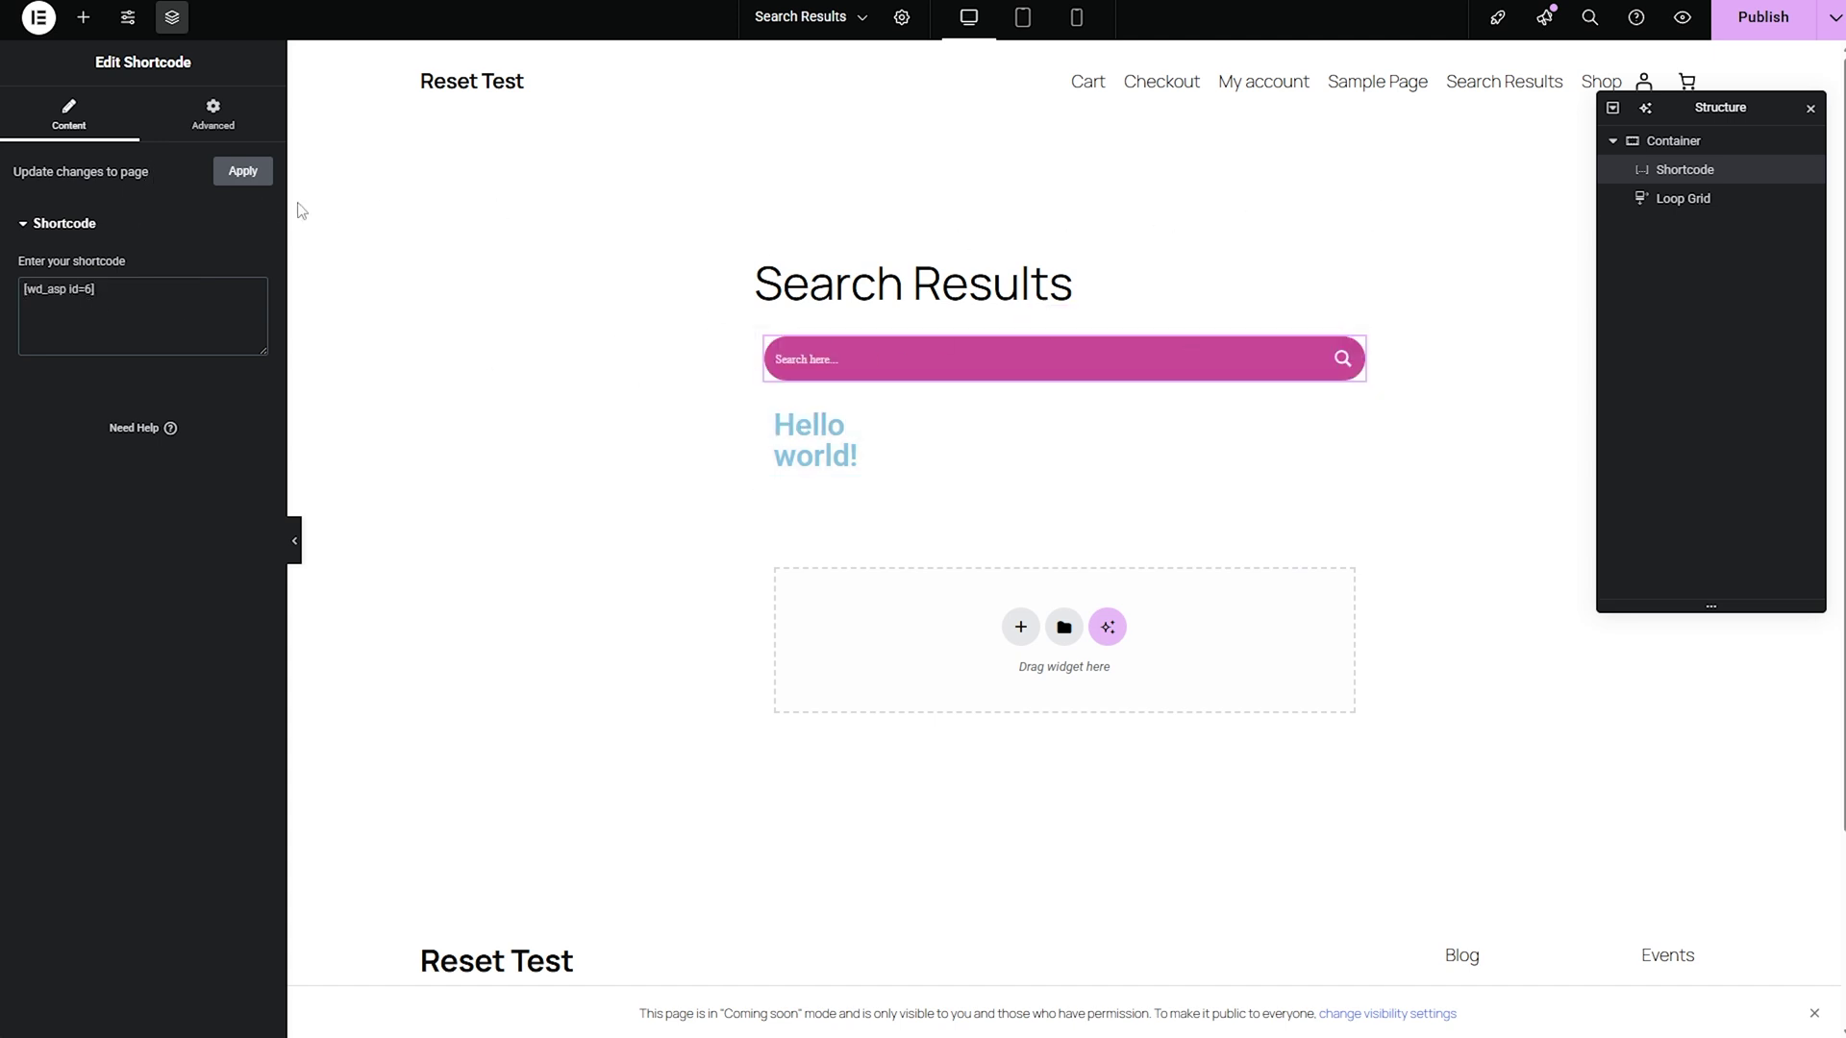
click(242, 171)
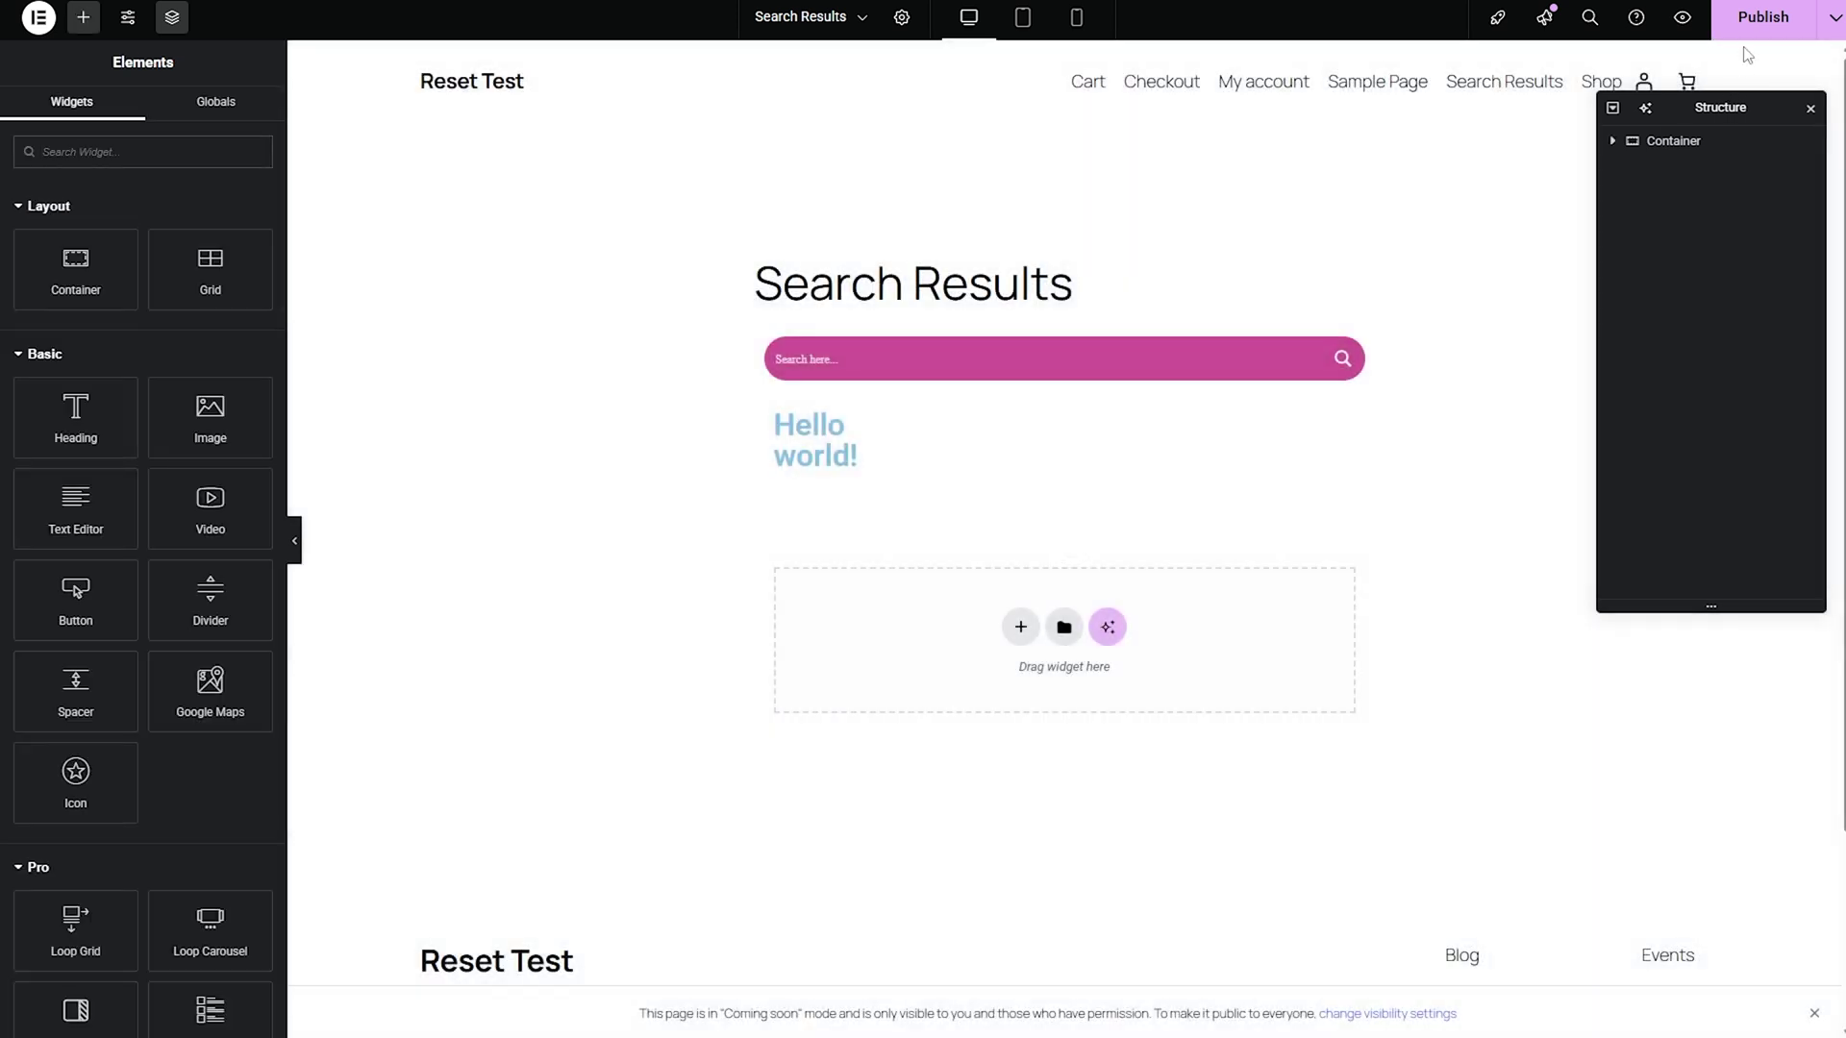
click(1762, 19)
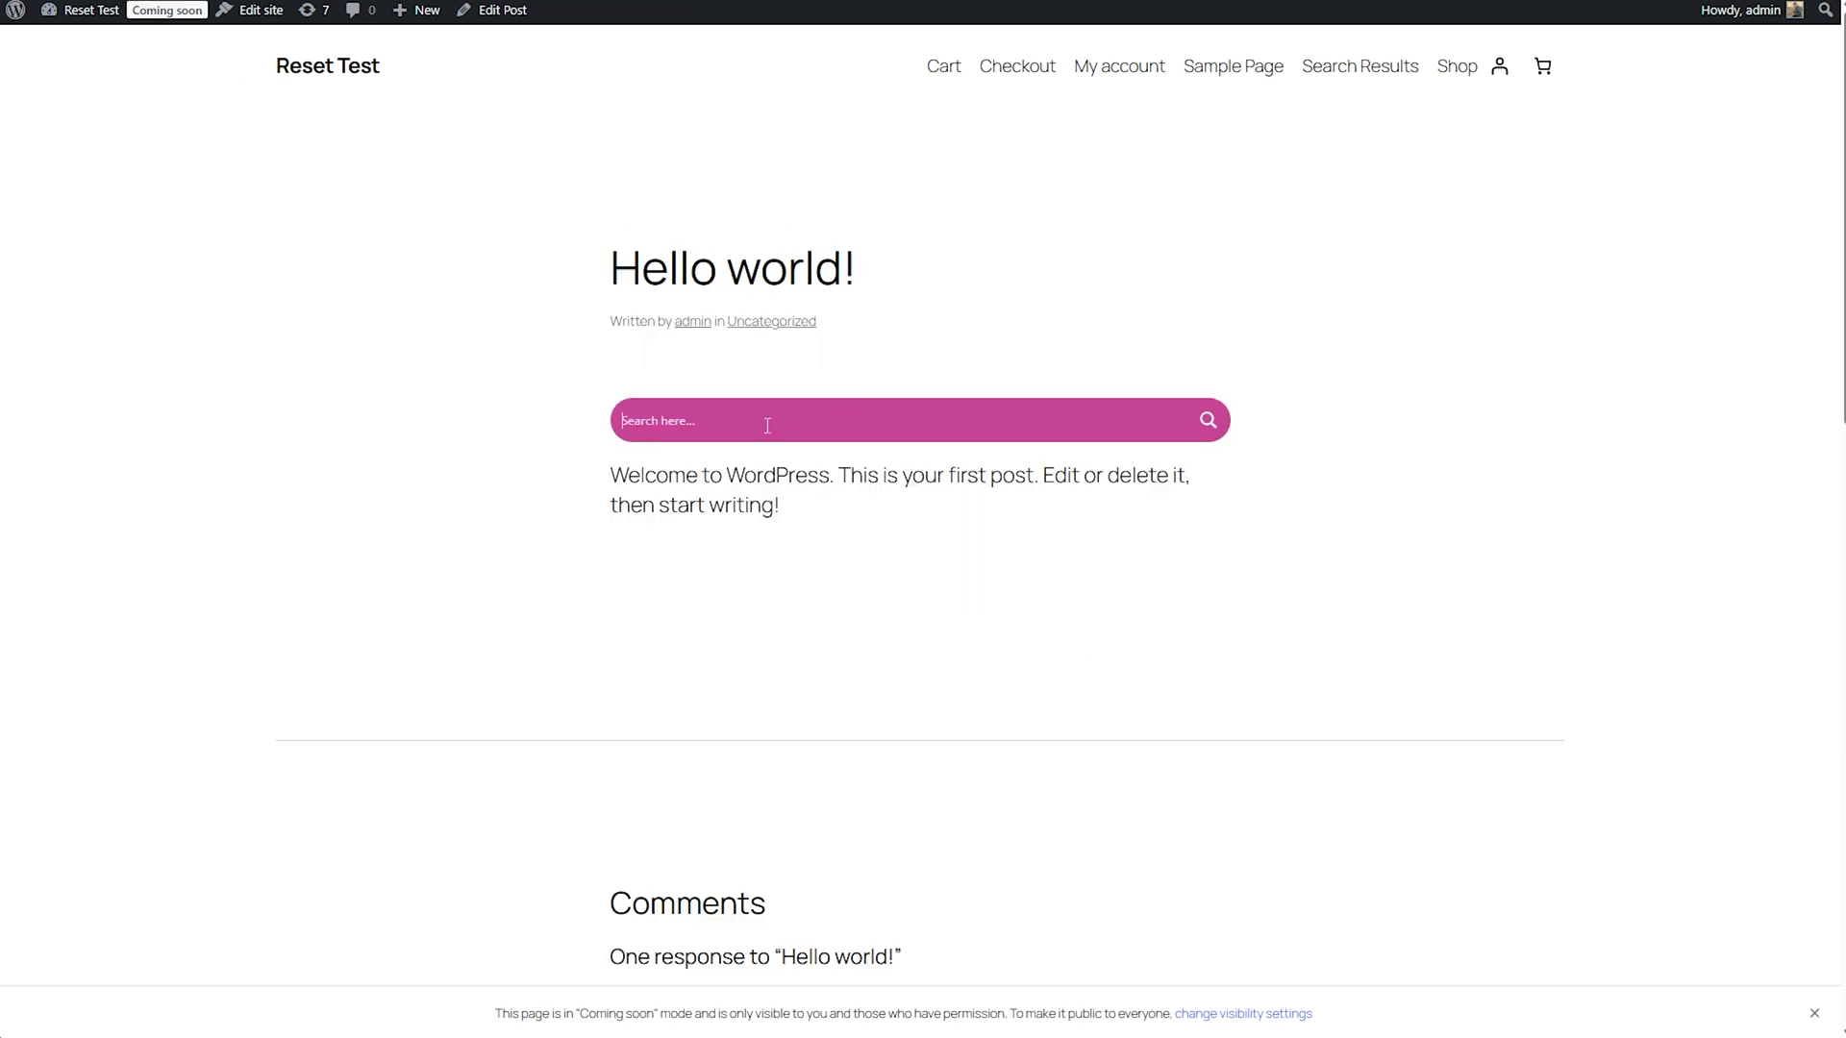
- Search for 'logo', then replace the query with 'beaniue' on the Search Results page
click(767, 415)
text(logo)
key(Return)
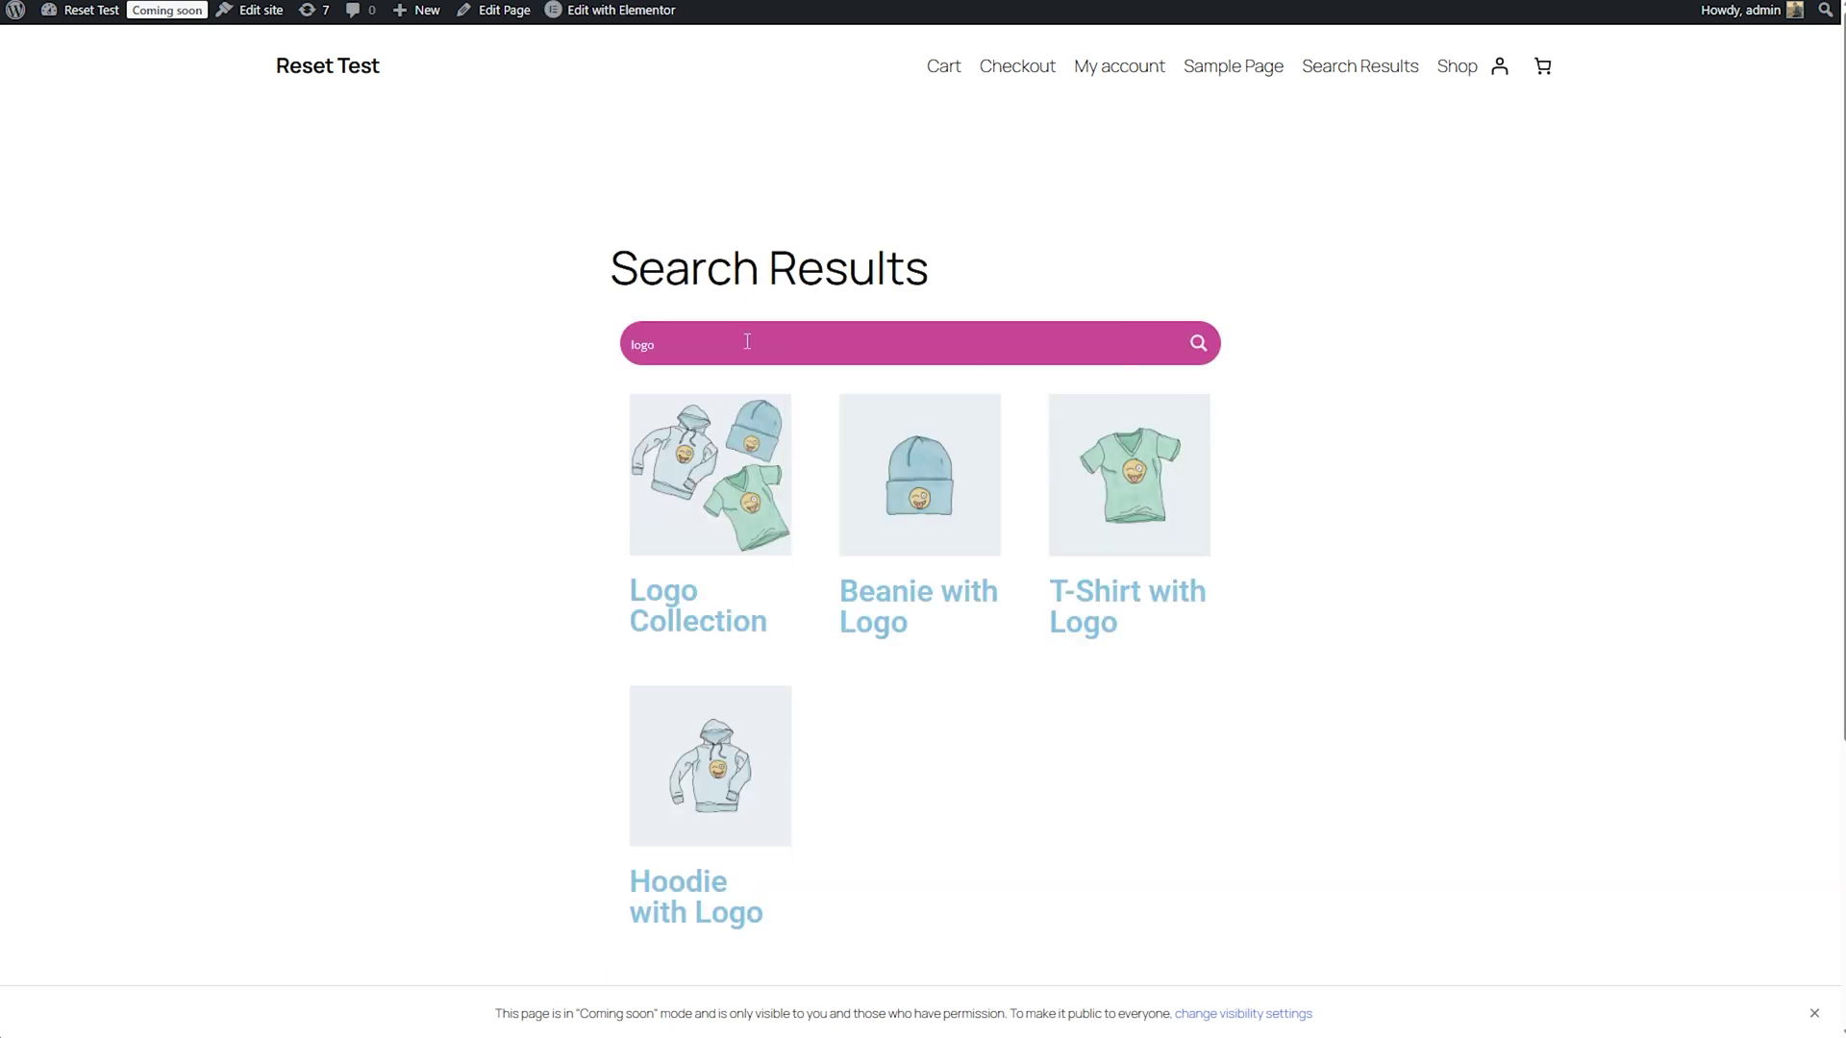
drag(744, 339, 607, 363)
text(beaniue)
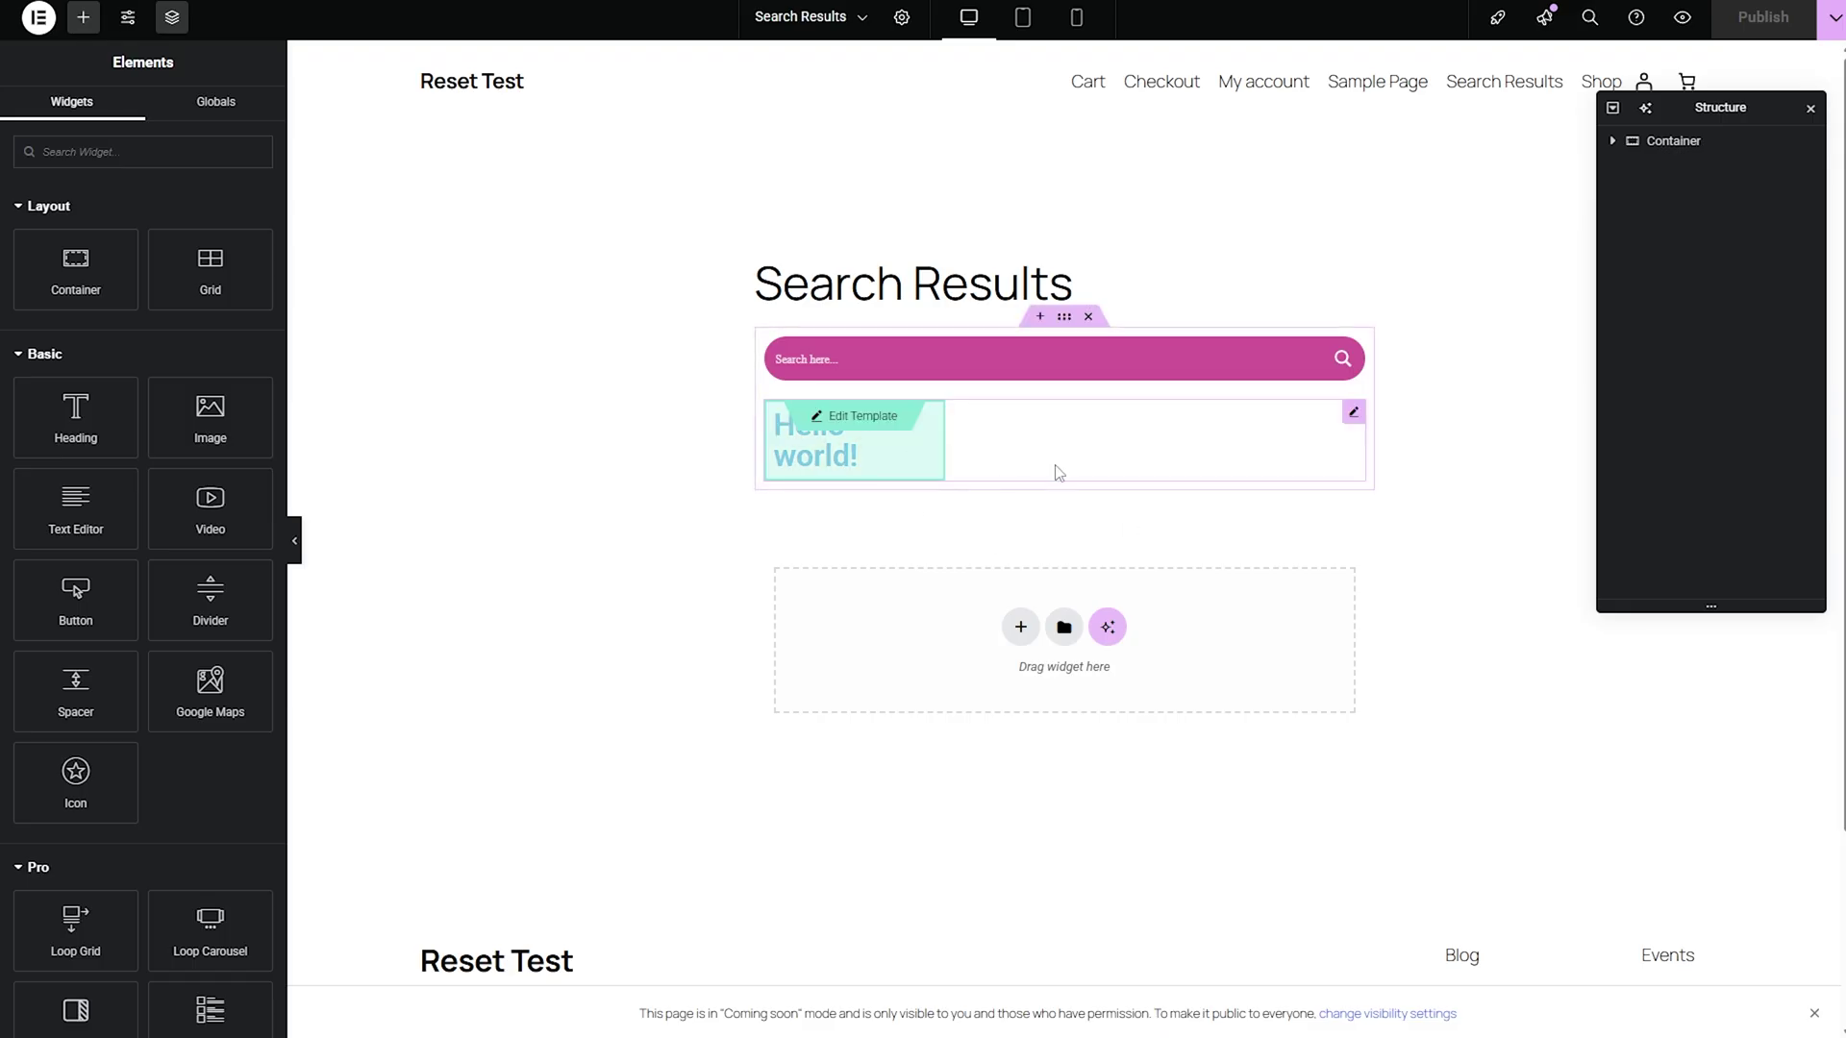
- Confirm the Loop Grid's CSS class is asp_es_6 in Elementor, then refocus the beanie search field
click(1101, 464)
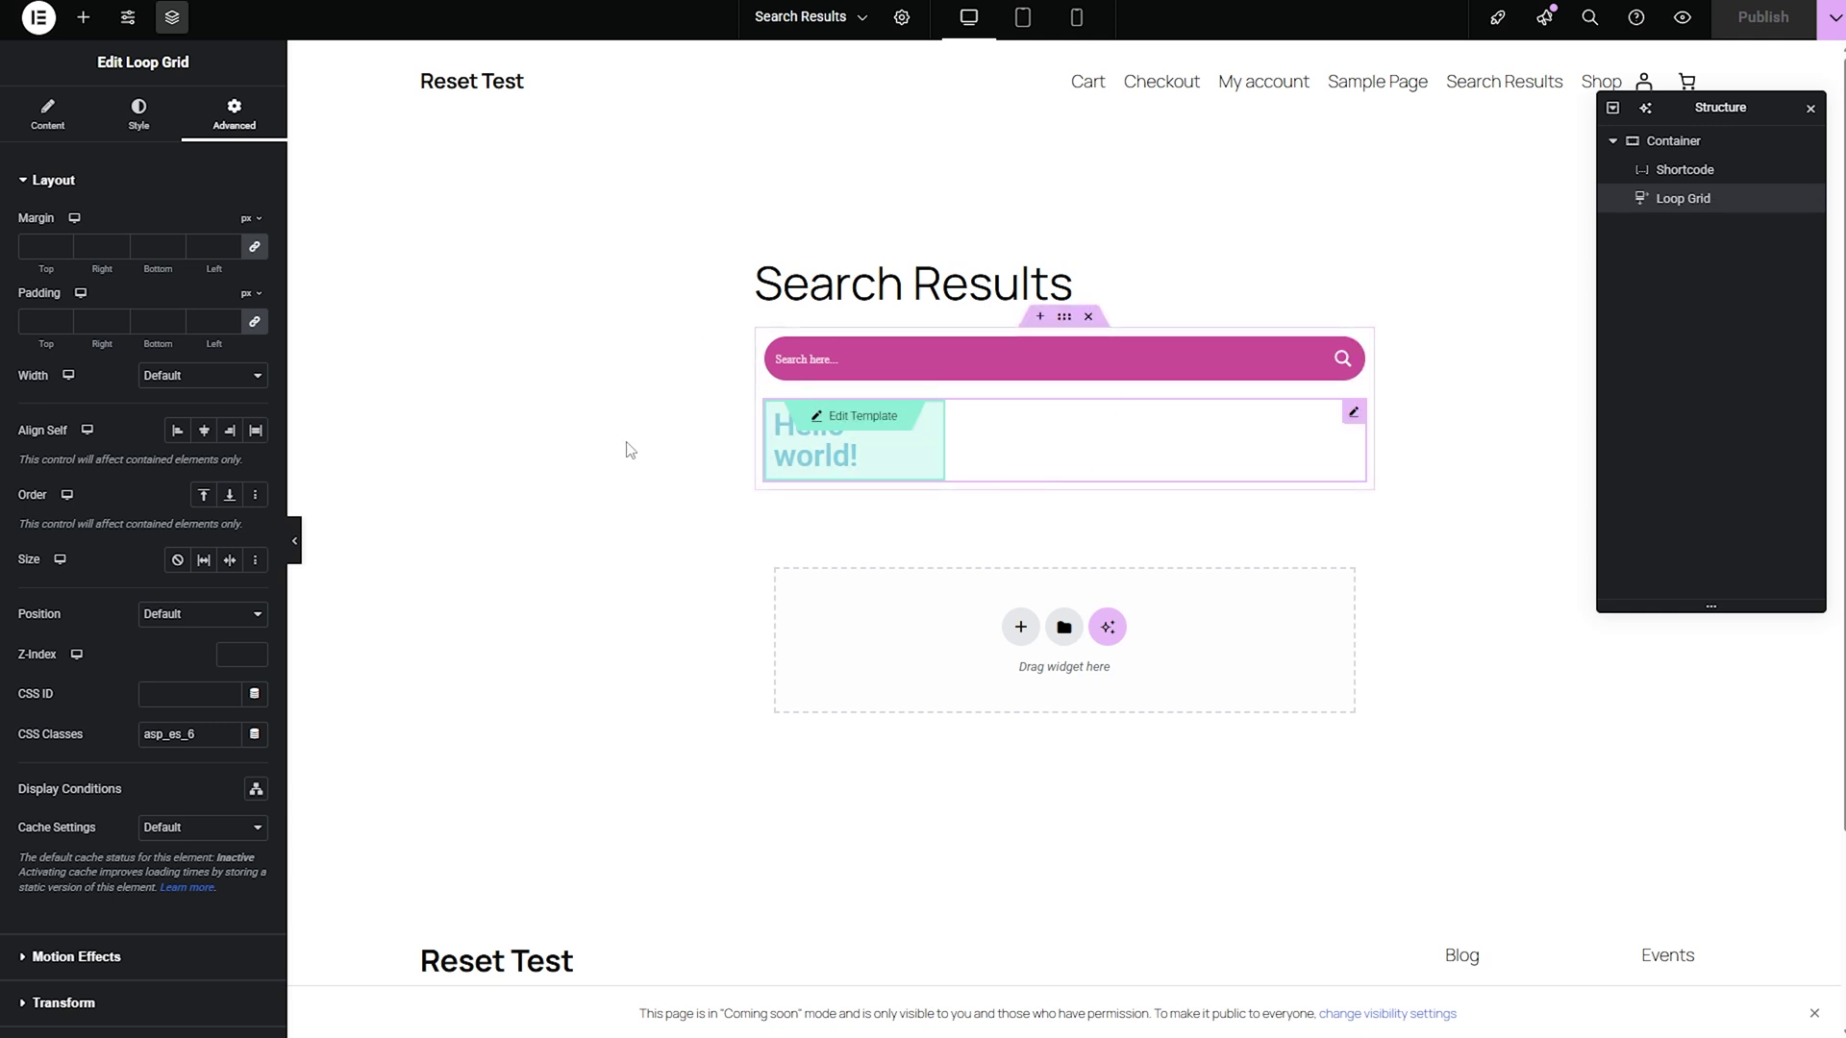
double_click(183, 734)
click(218, 736)
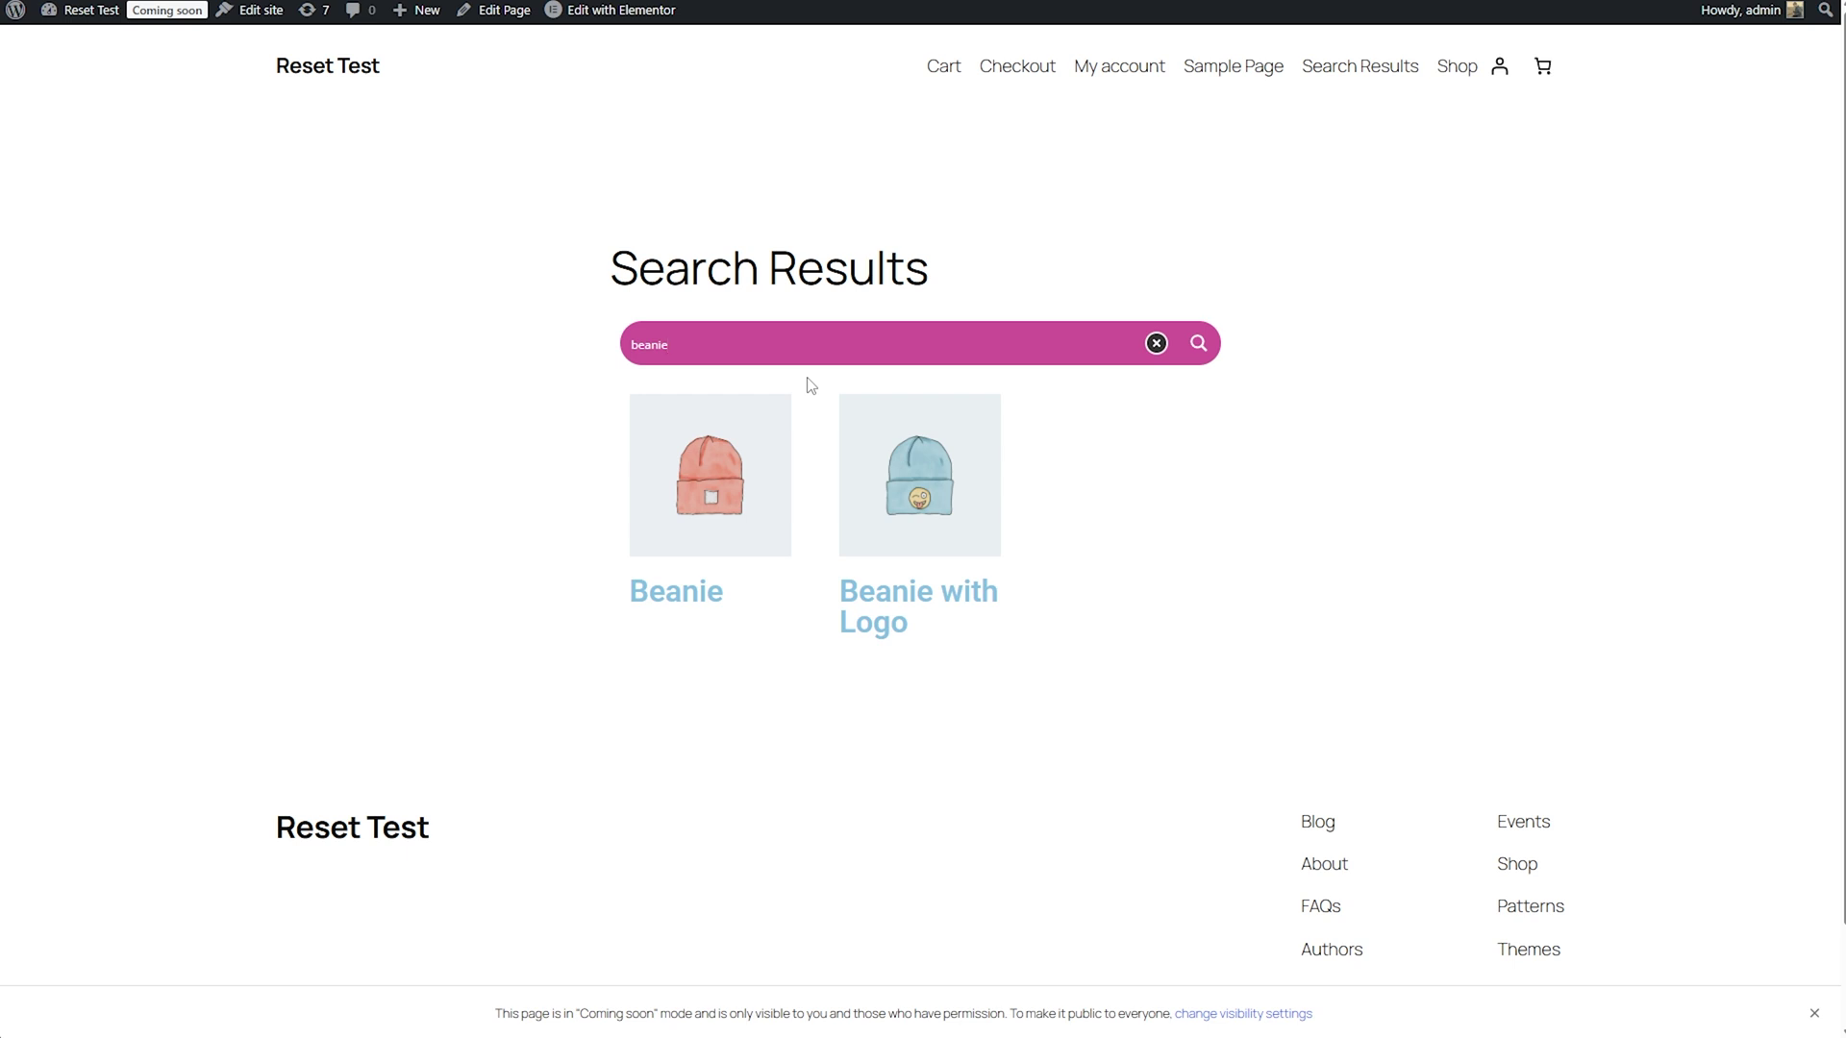
click(771, 354)
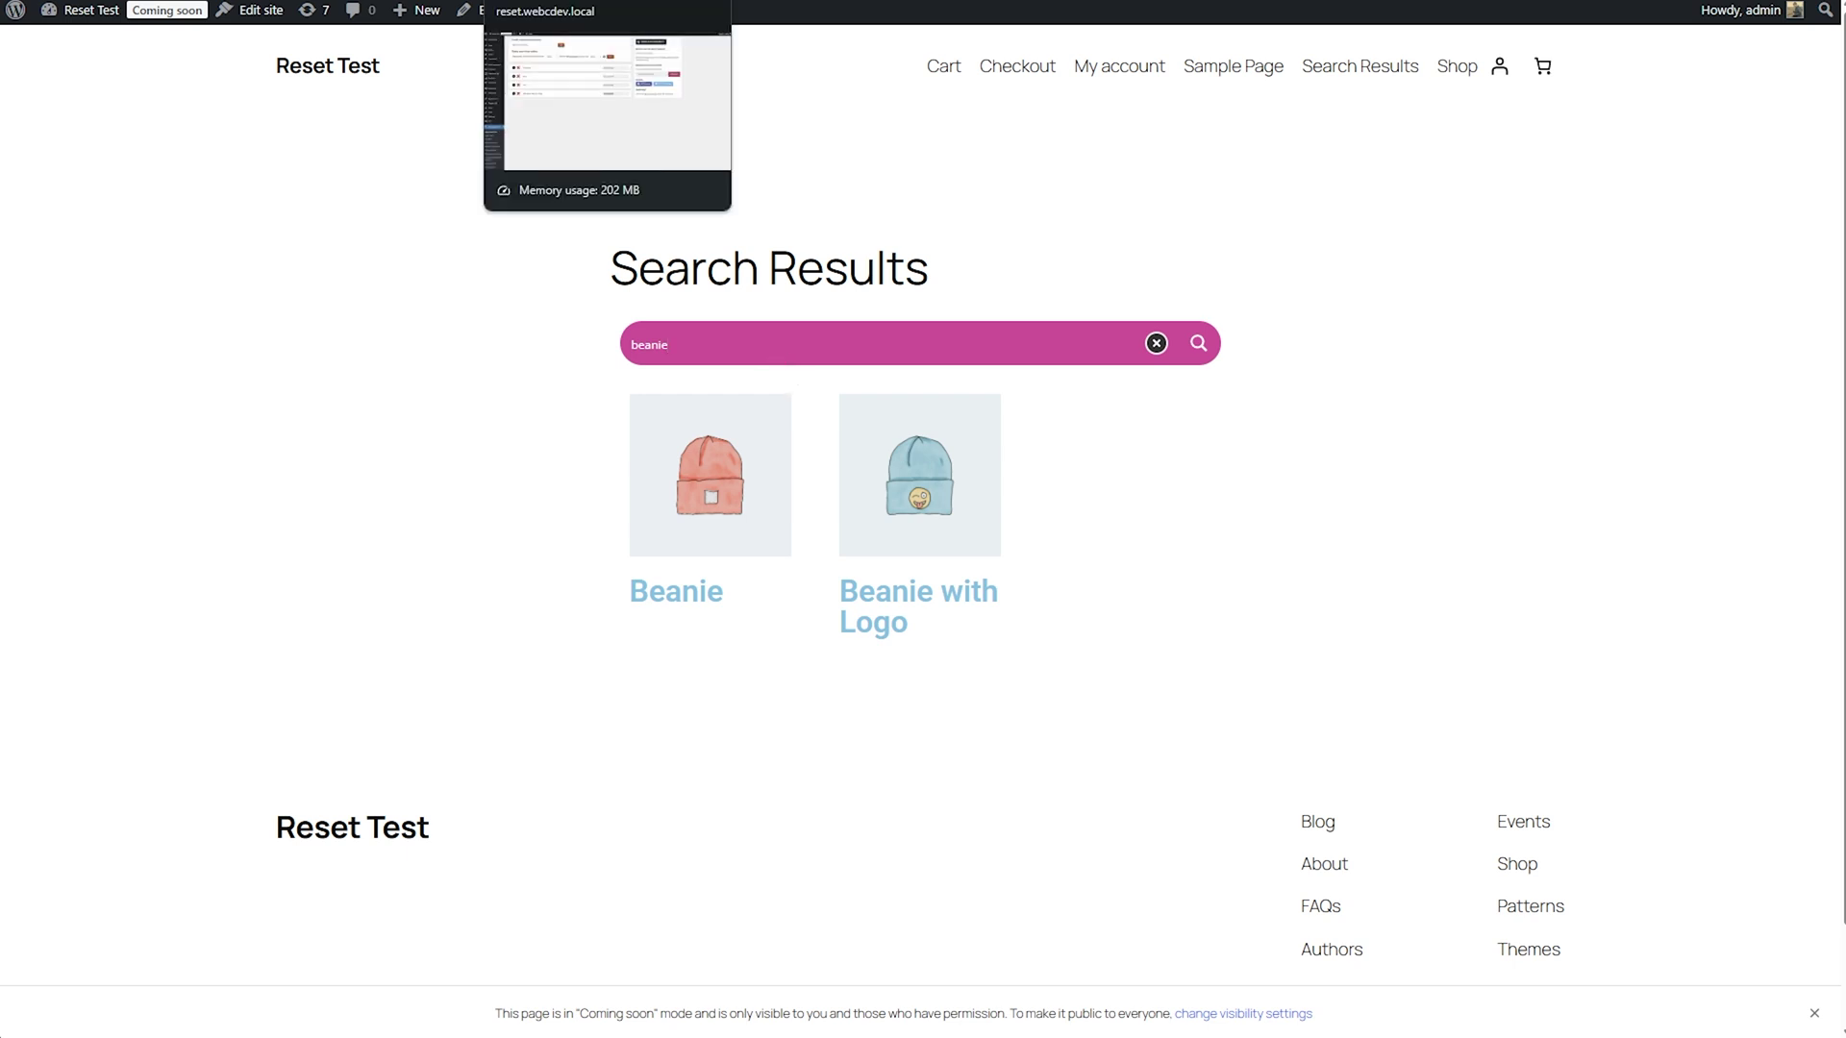
- Return to the Hello world! post and type 'logo' in its search bar to show live results
click(606, 2)
key(ctrl+Tab)
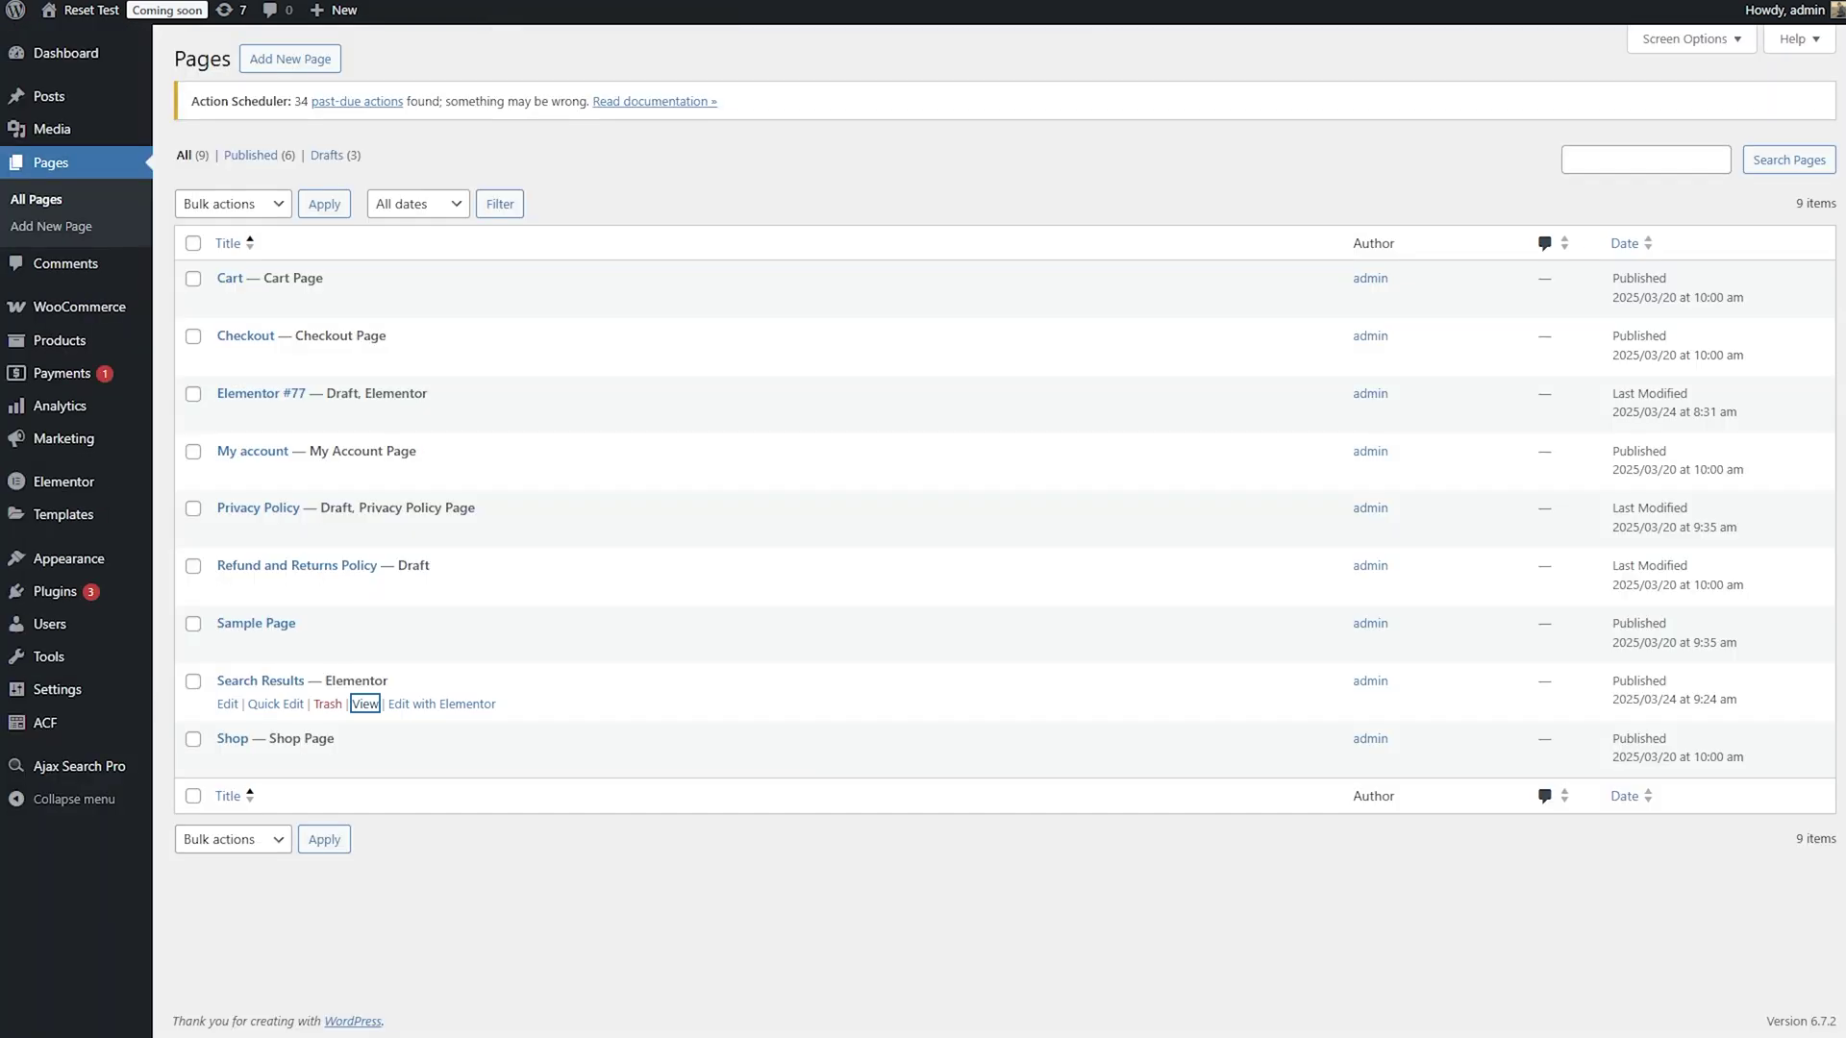
key(ctrl+Tab)
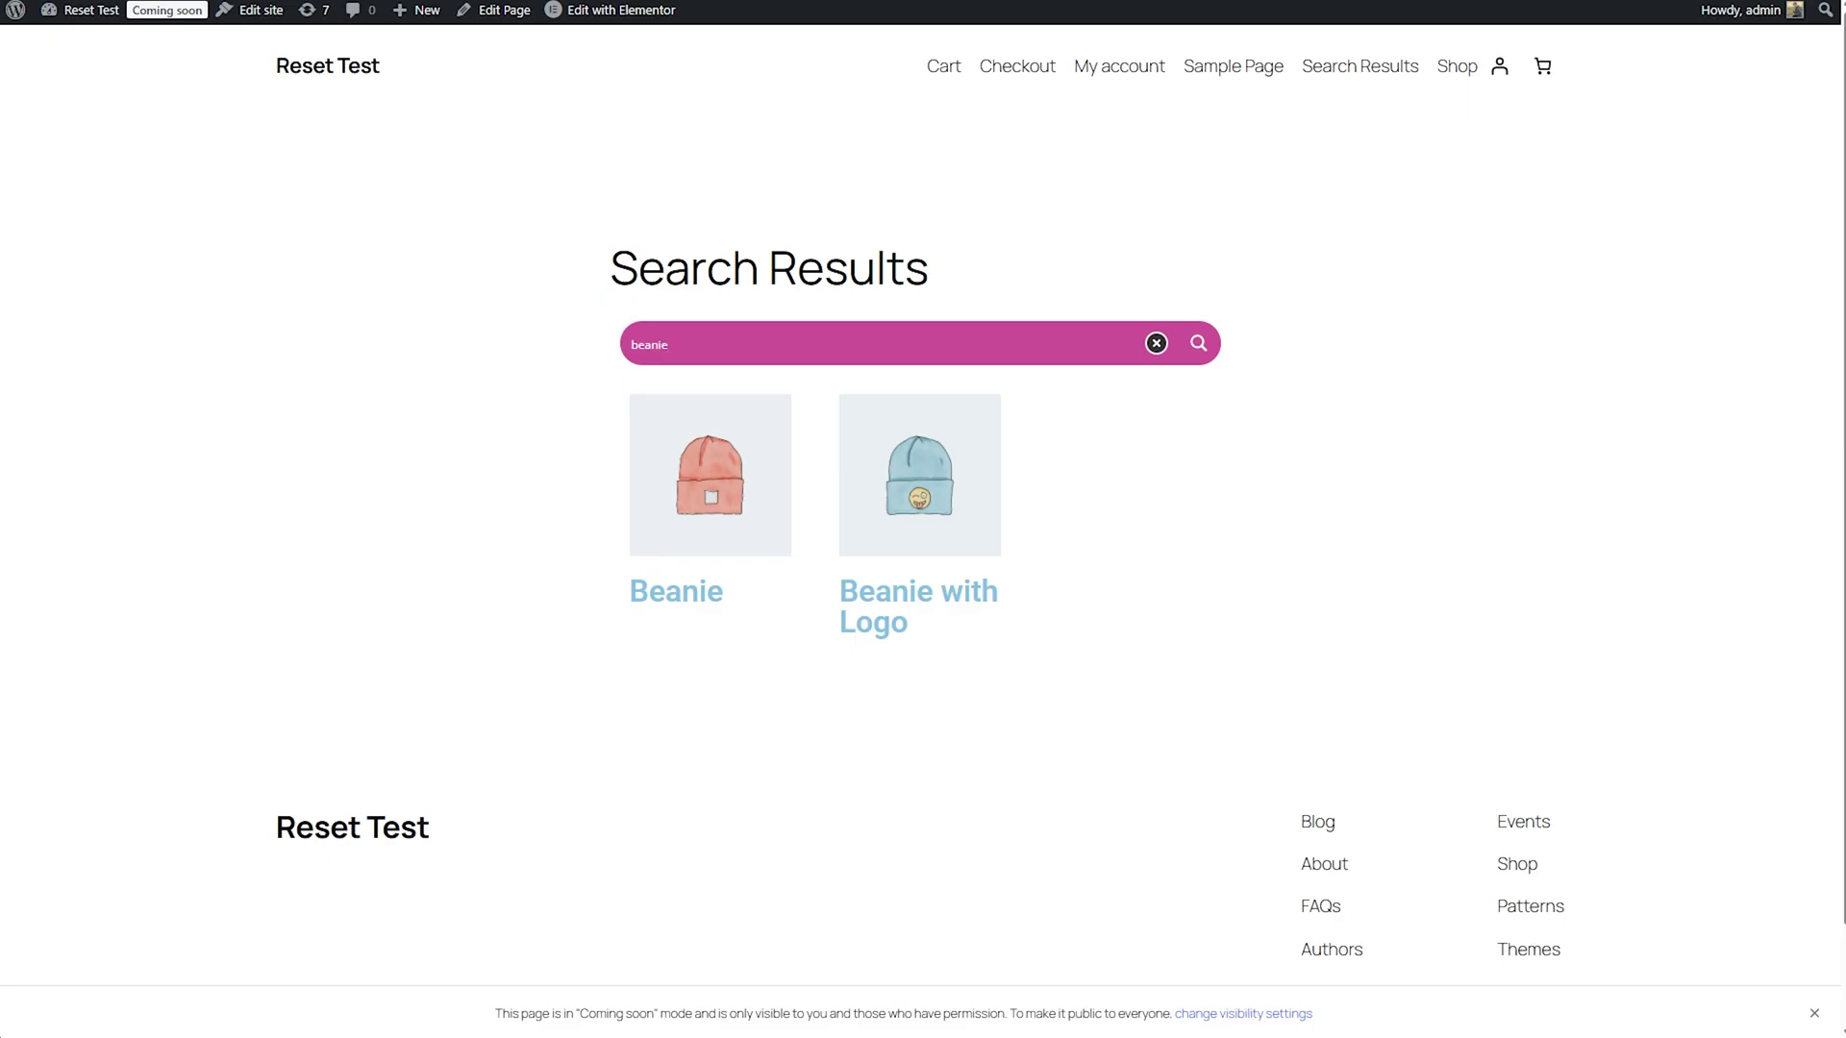
key(ctrl+Tab)
key(ctrl+shift+Tab)
key(ctrl+shift+Tab)
key(ctrl+shift+Tab)
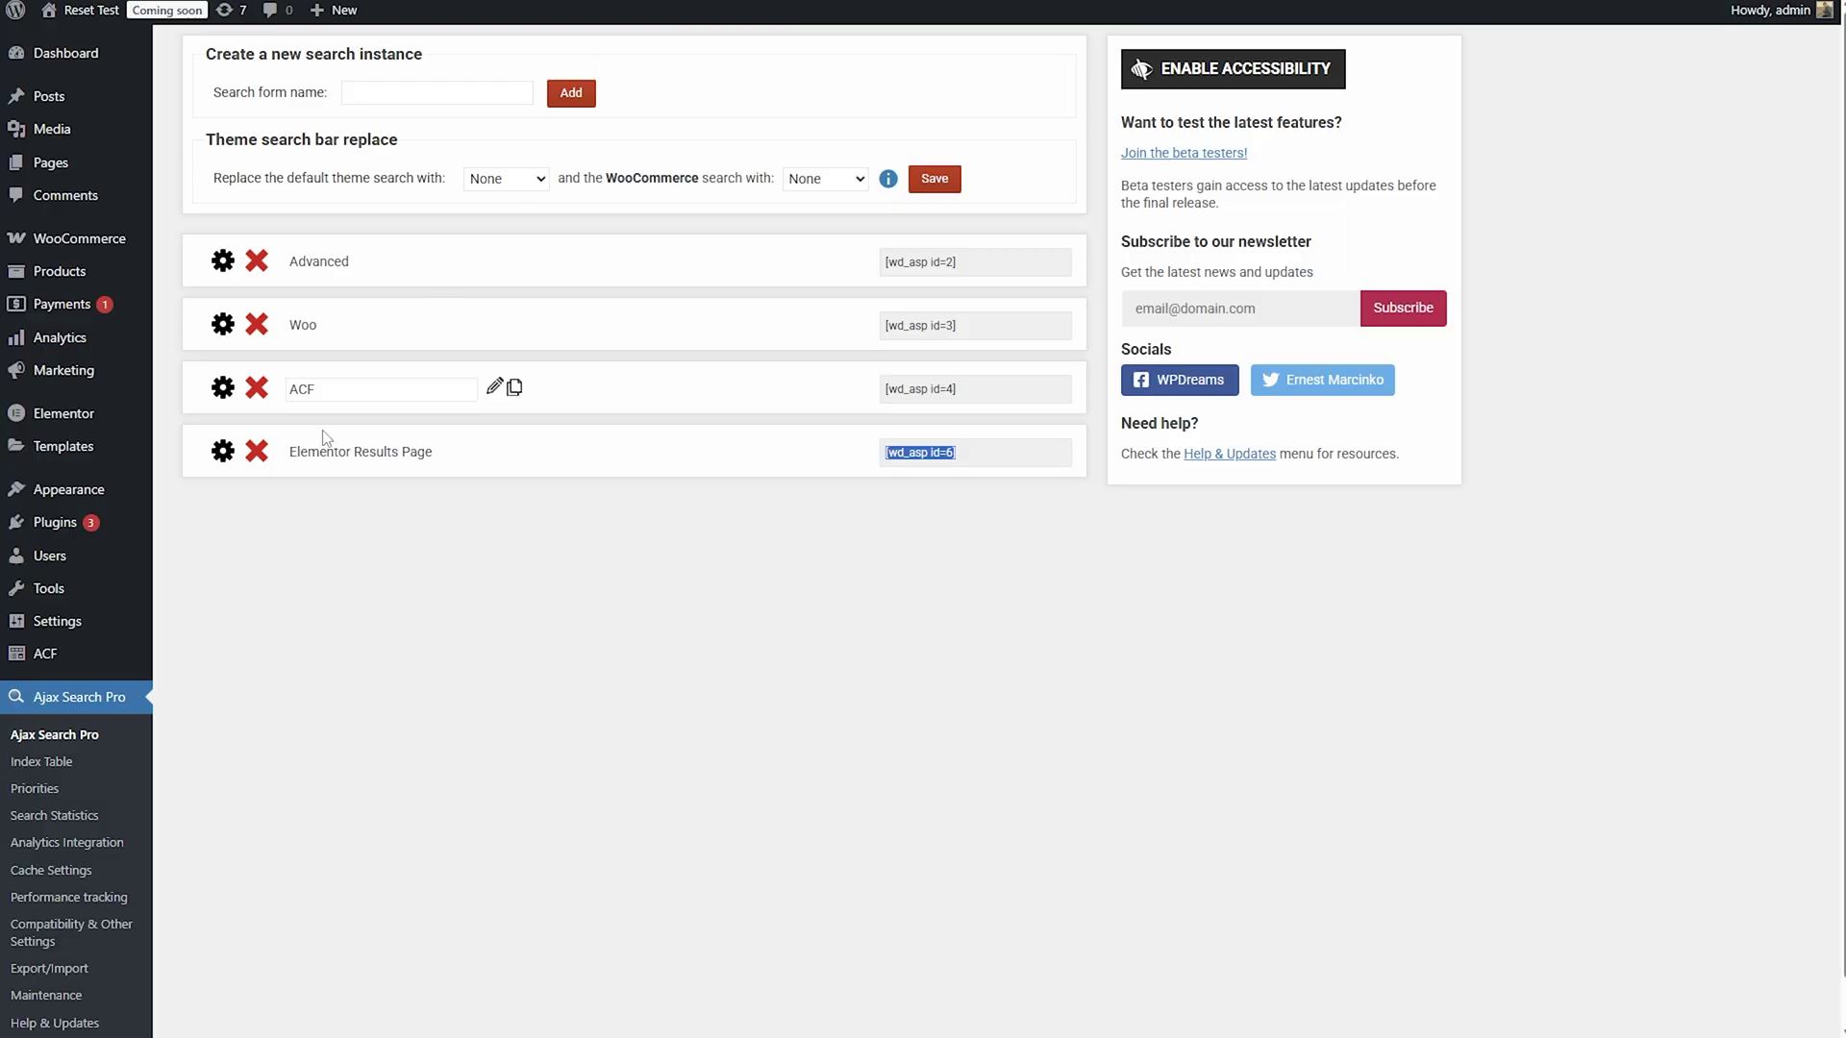
key(ctrl+Tab)
key(ctrl+Tab)
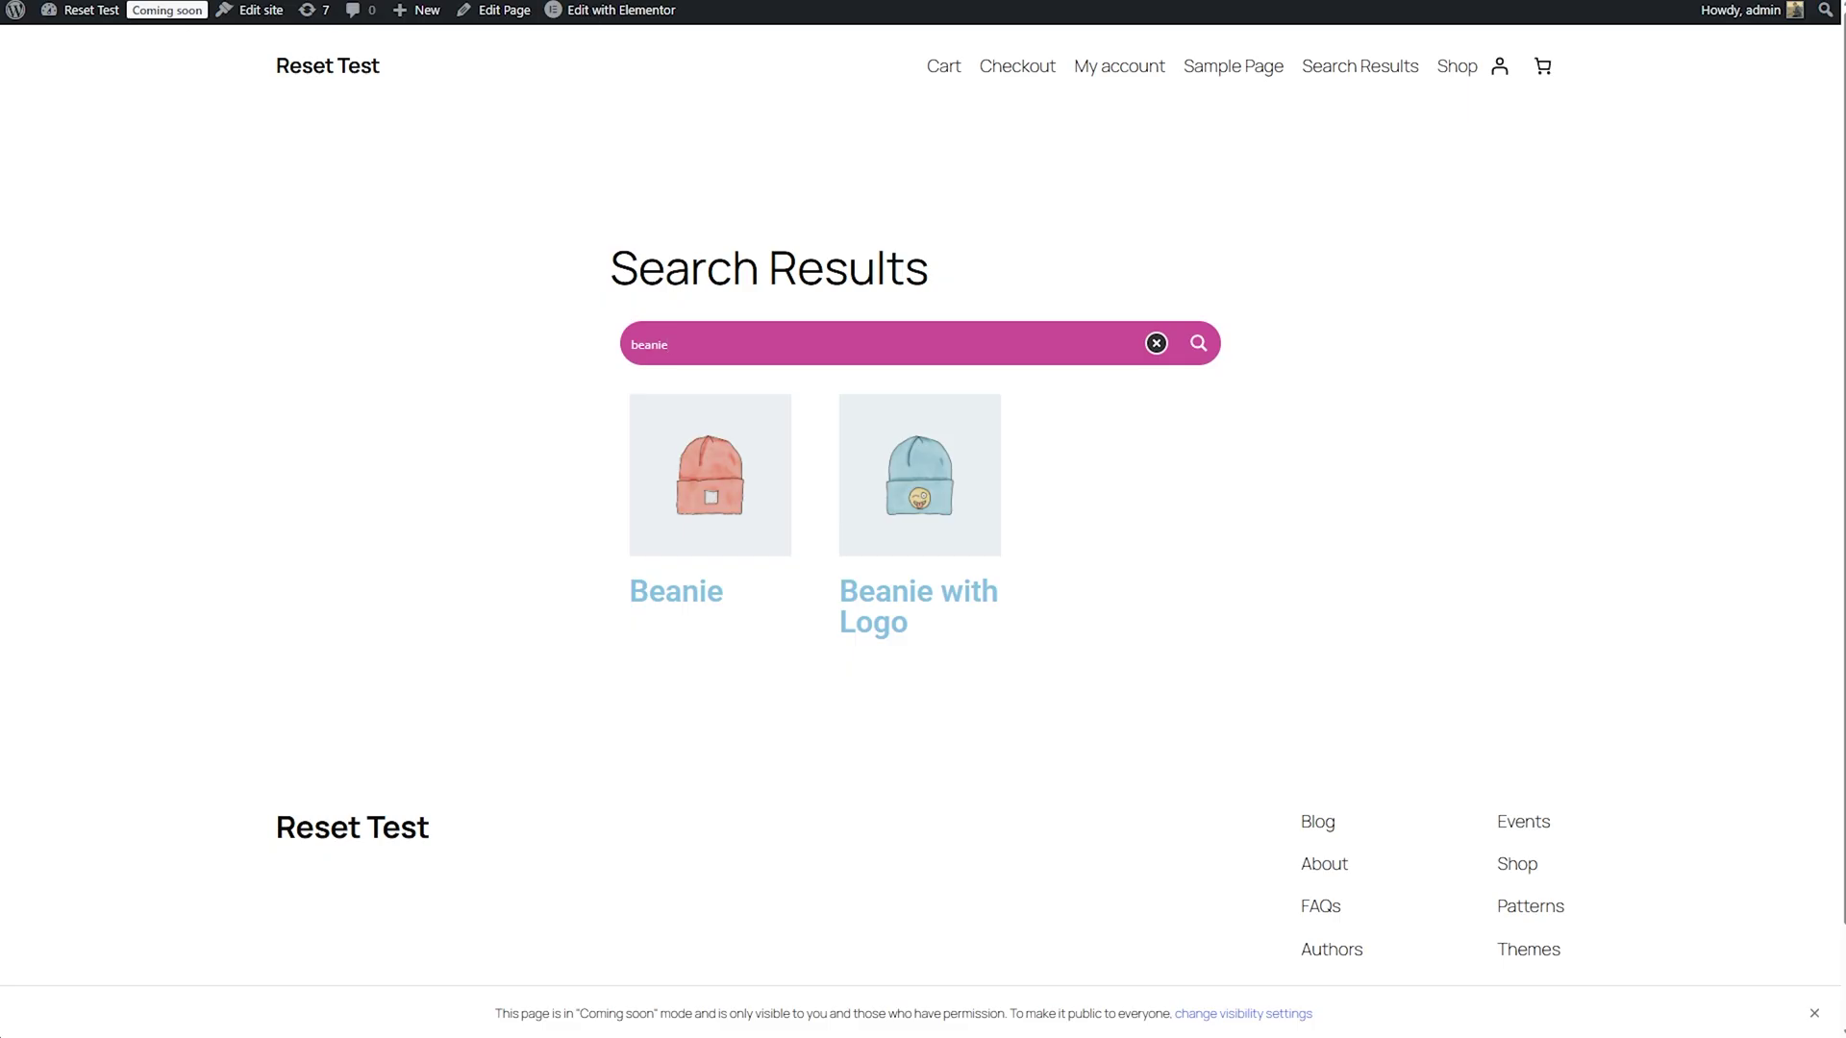
key(ctrl+shift+Tab)
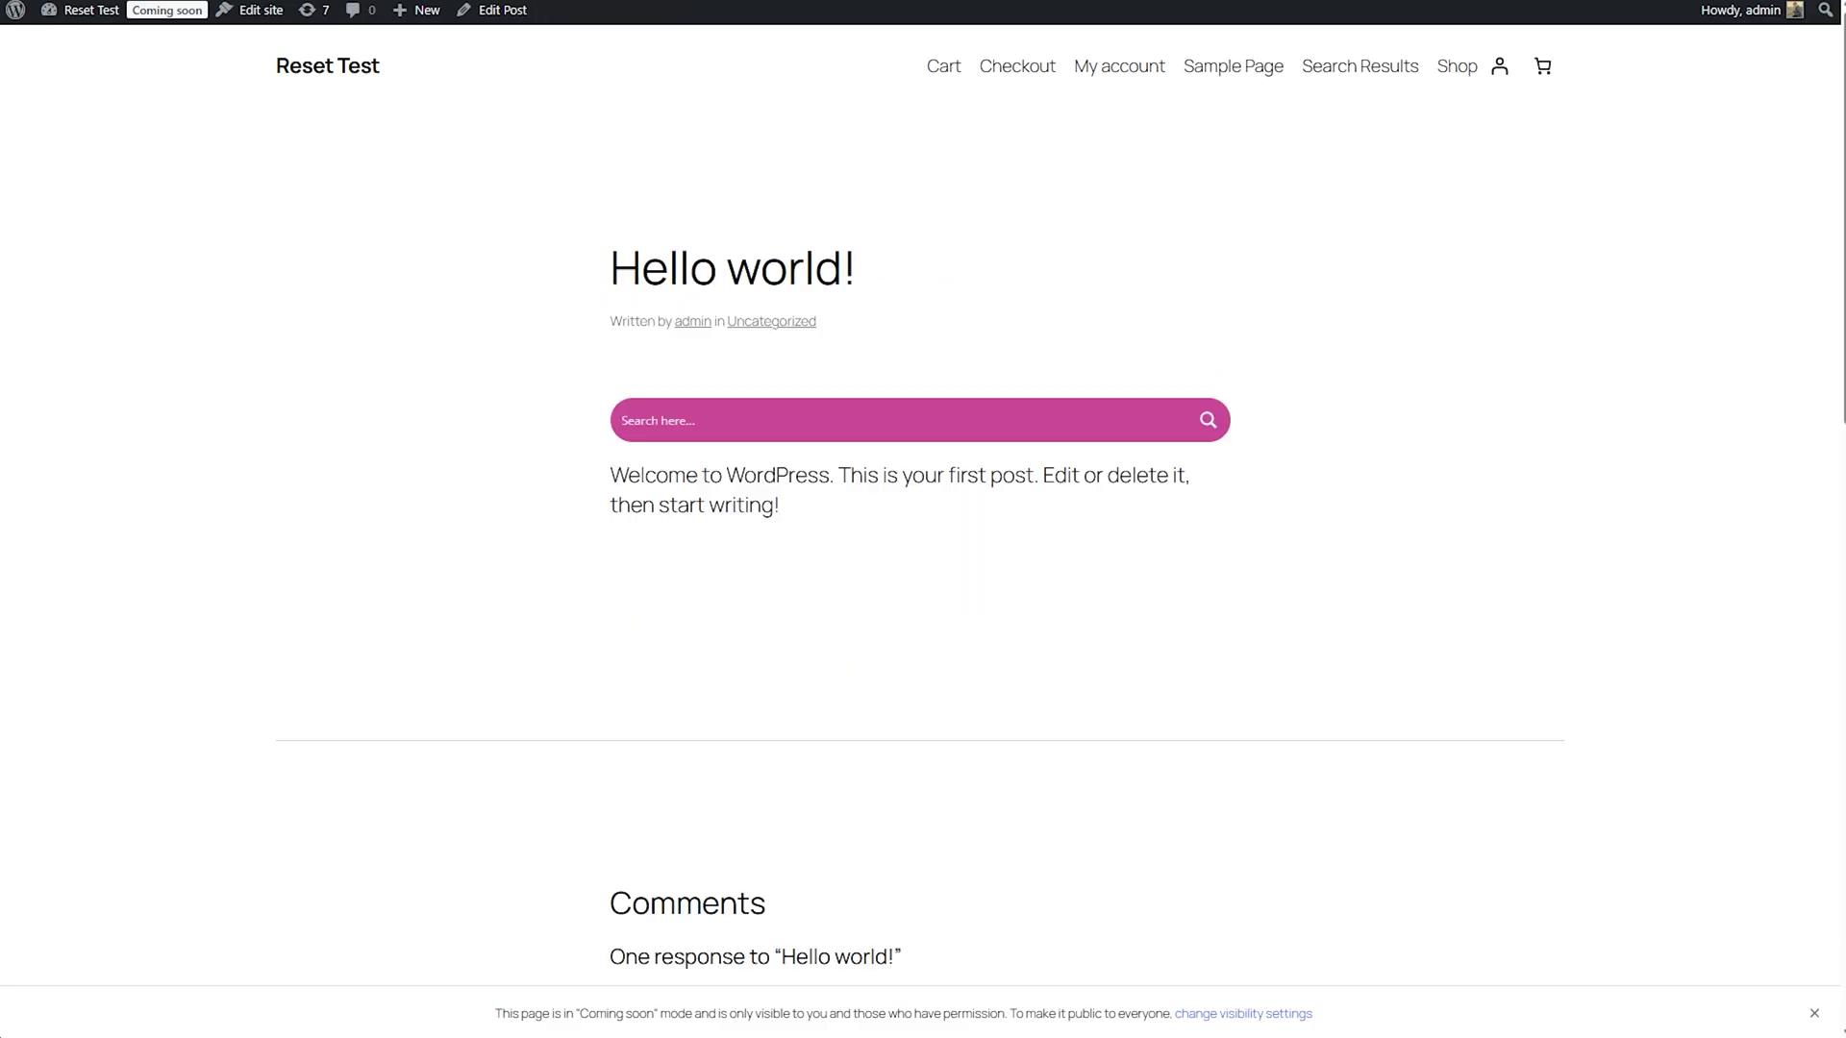
click(834, 414)
text(logo)
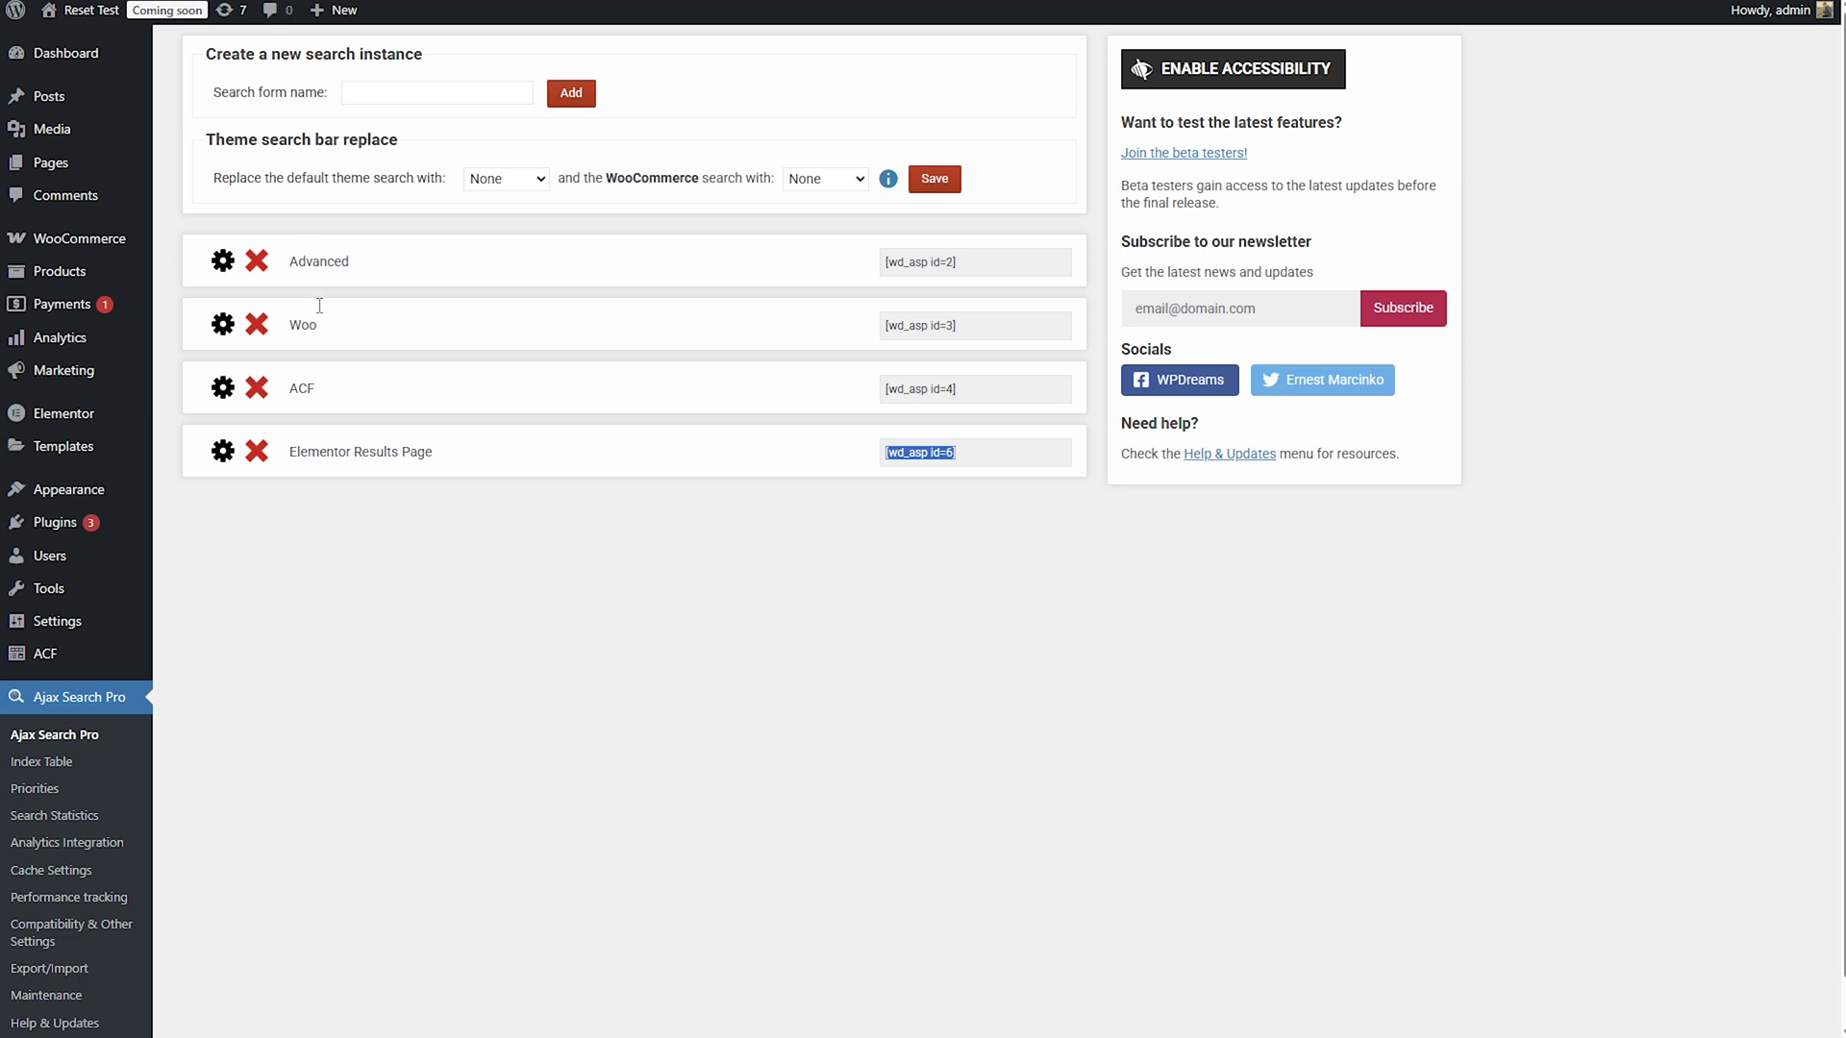
- Switch off the typing and facet-change live search triggers for the Elementor Results Page search, then save all tabs
click(223, 456)
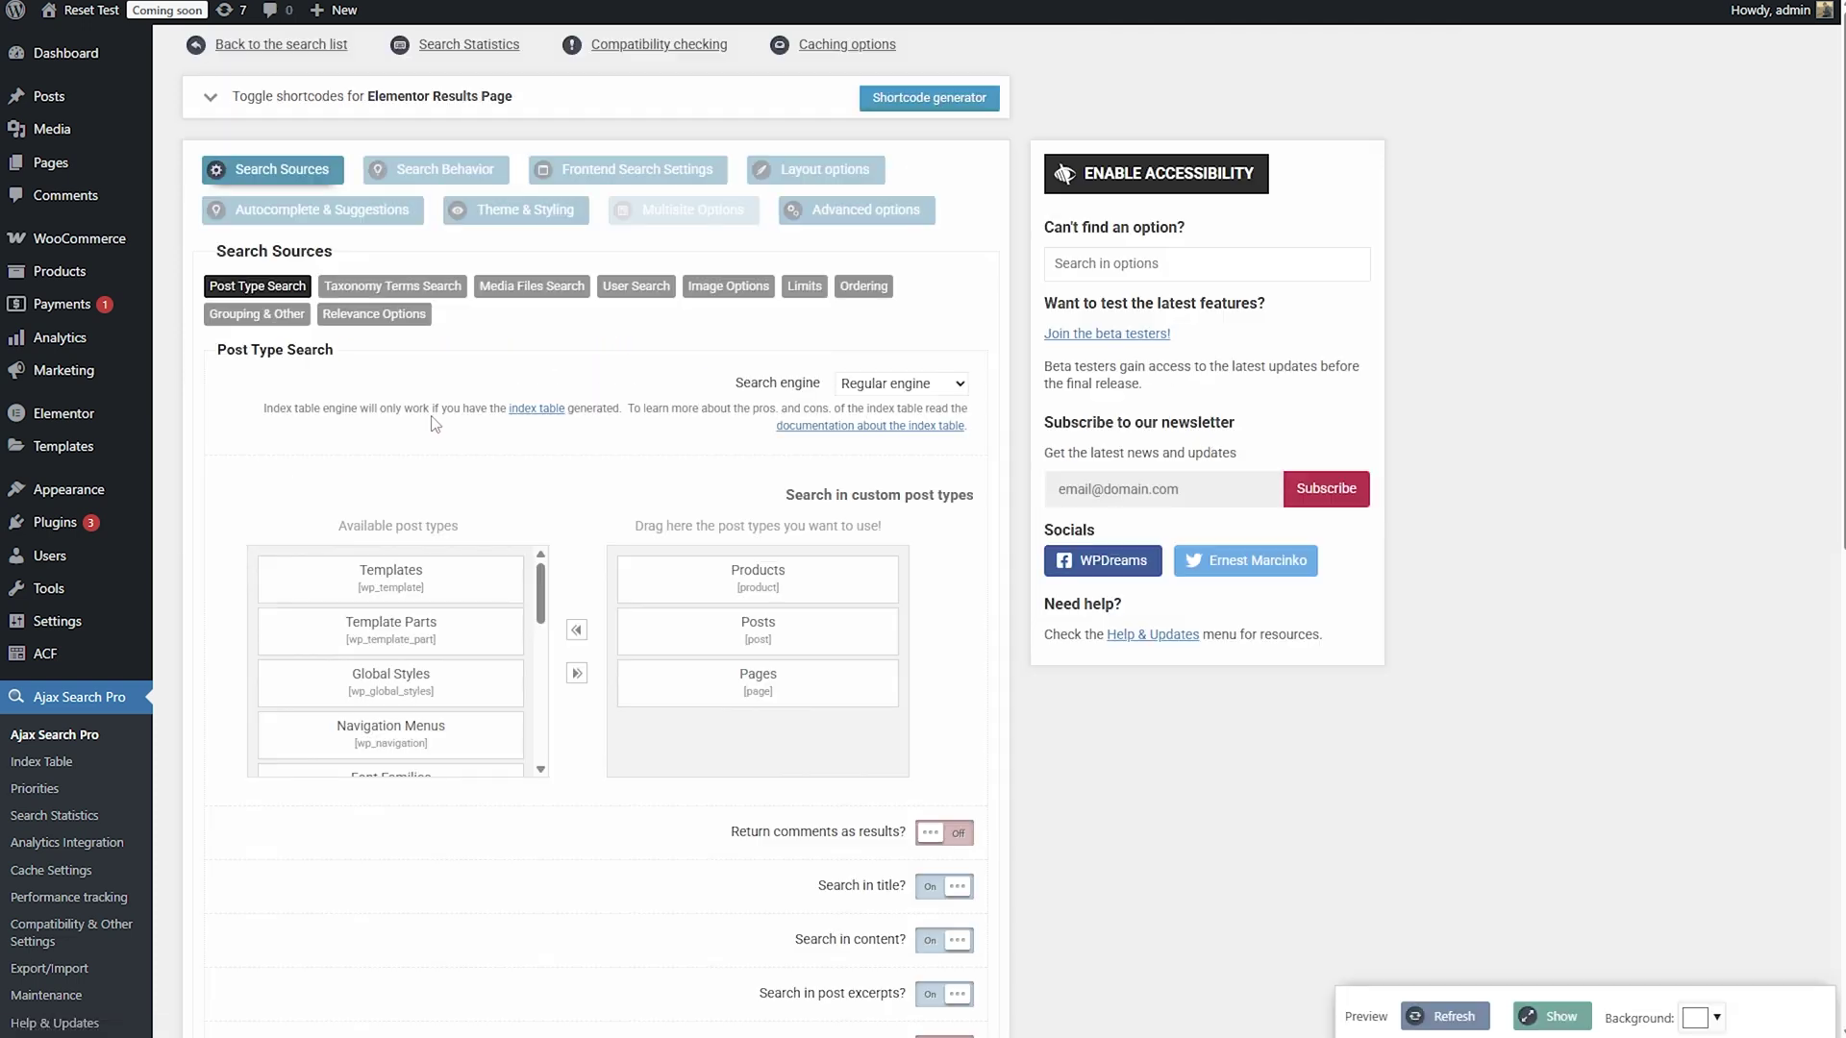
click(442, 173)
click(674, 288)
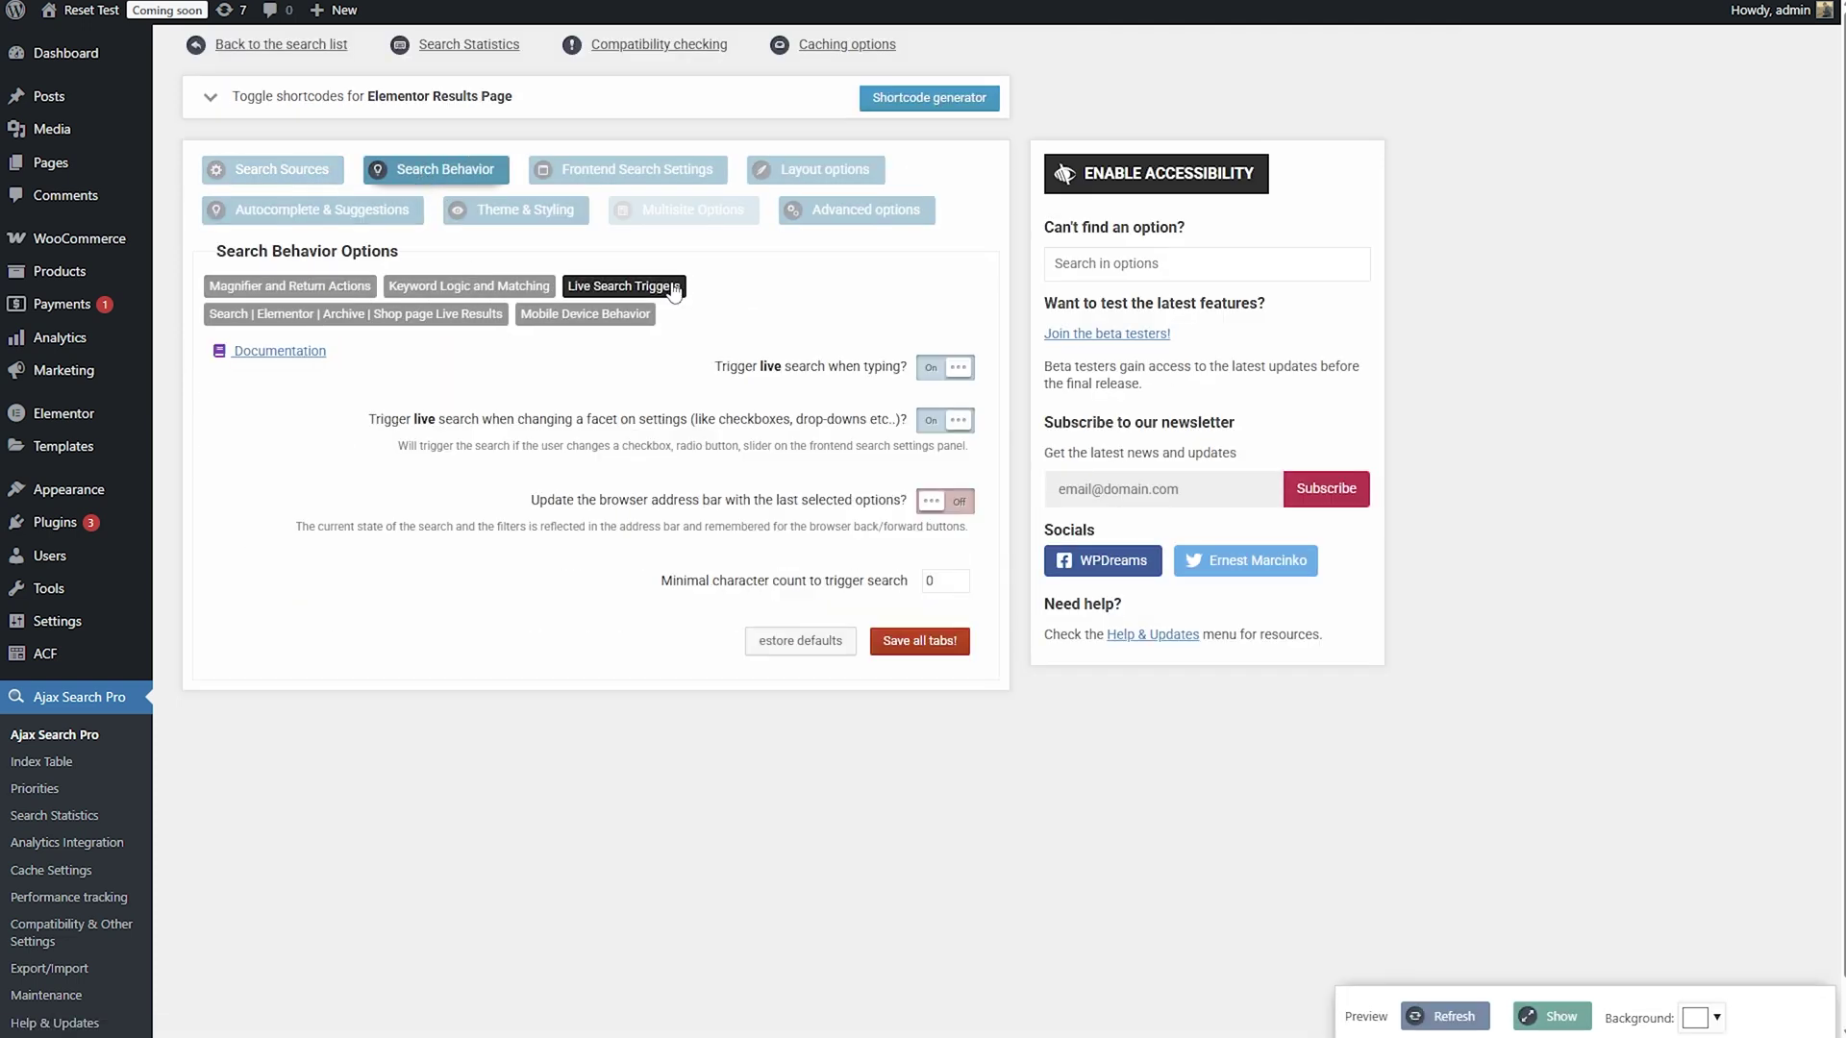
click(937, 370)
click(937, 423)
click(922, 642)
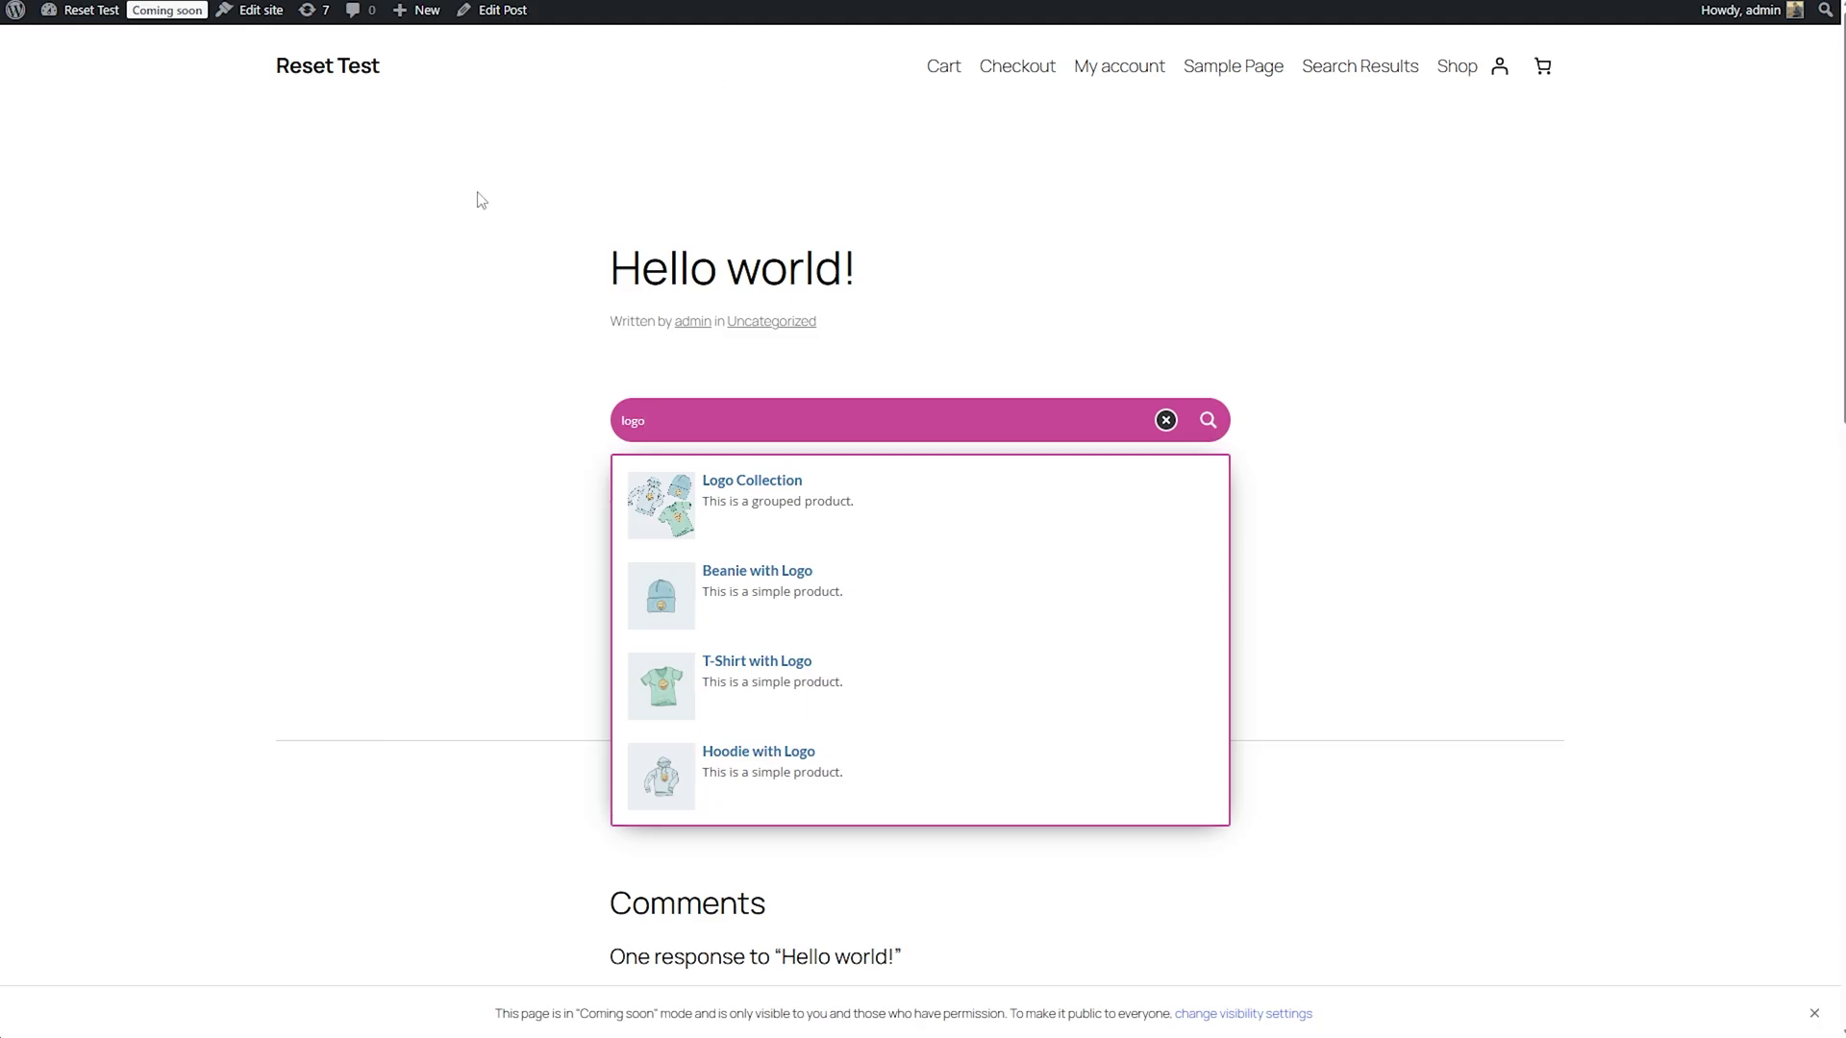
- Submit a 'logo' search from the post's search bar to load the Search Results page
key(BackSpace)
key(BackSpace)
key(BackSpace)
key(BackSpace)
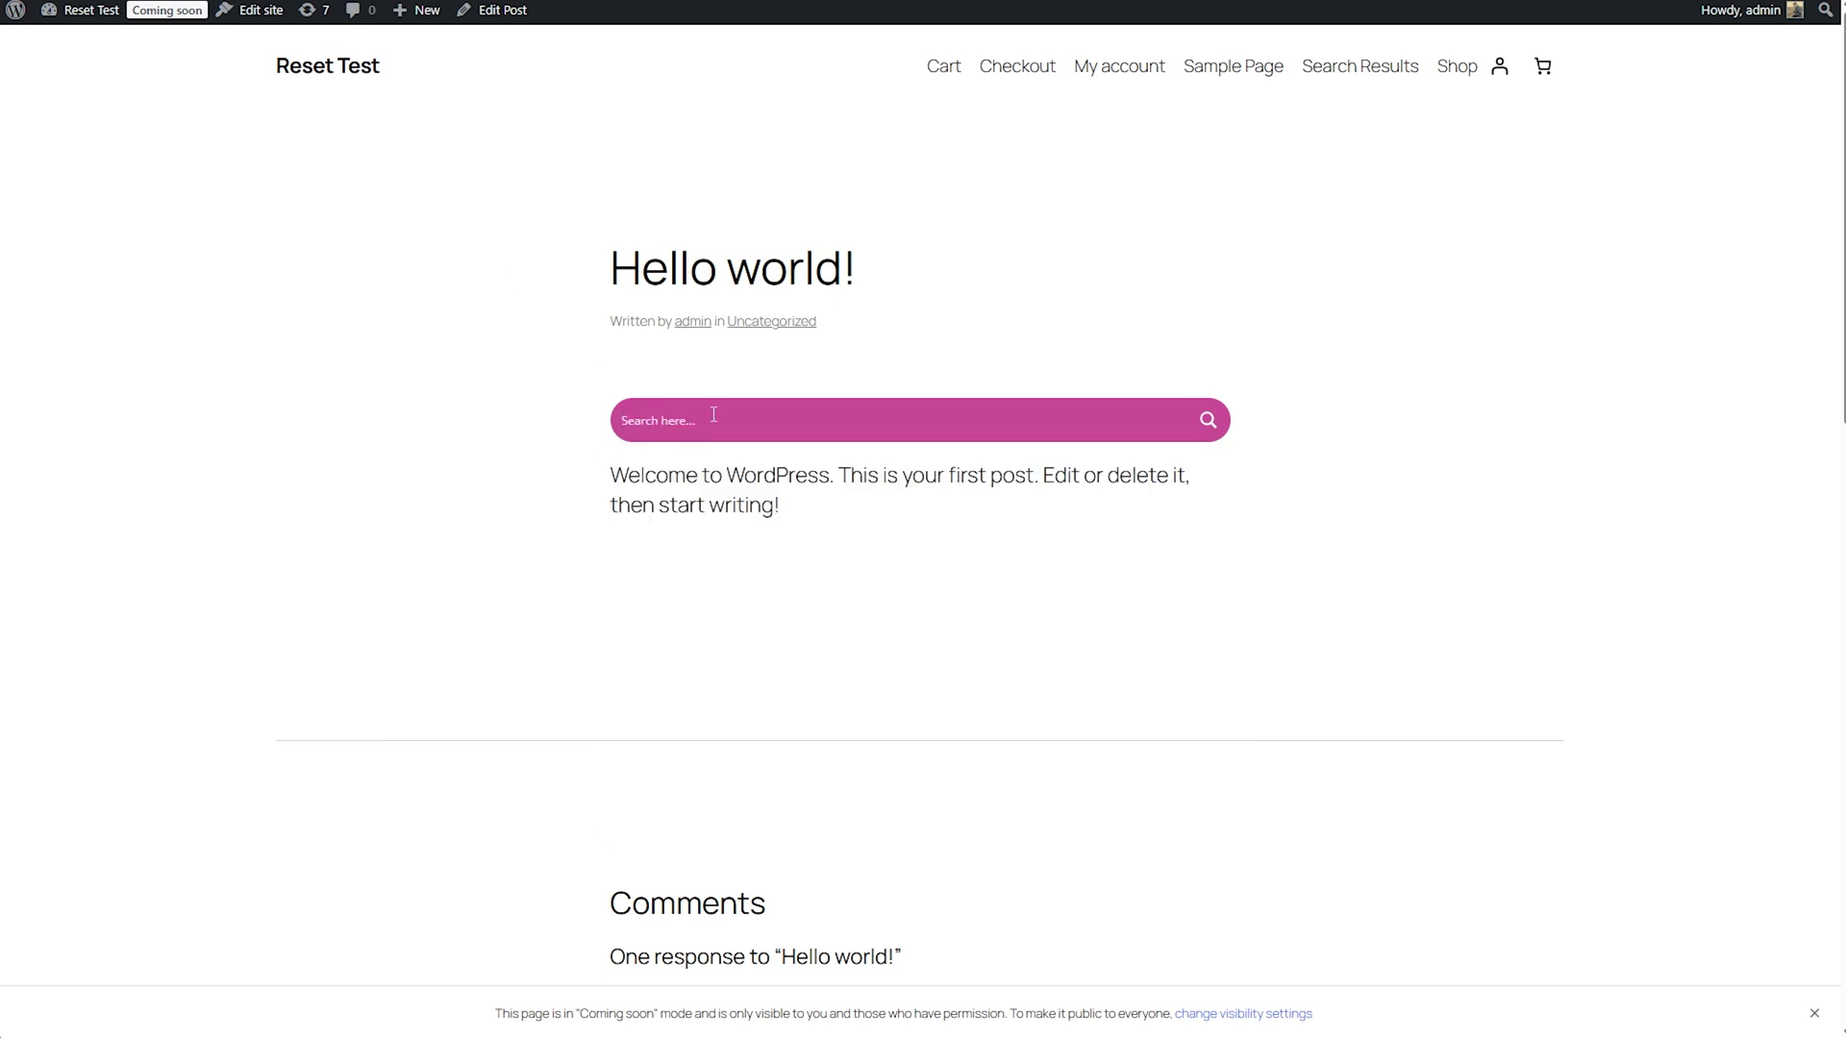
text(logo)
key(Return)
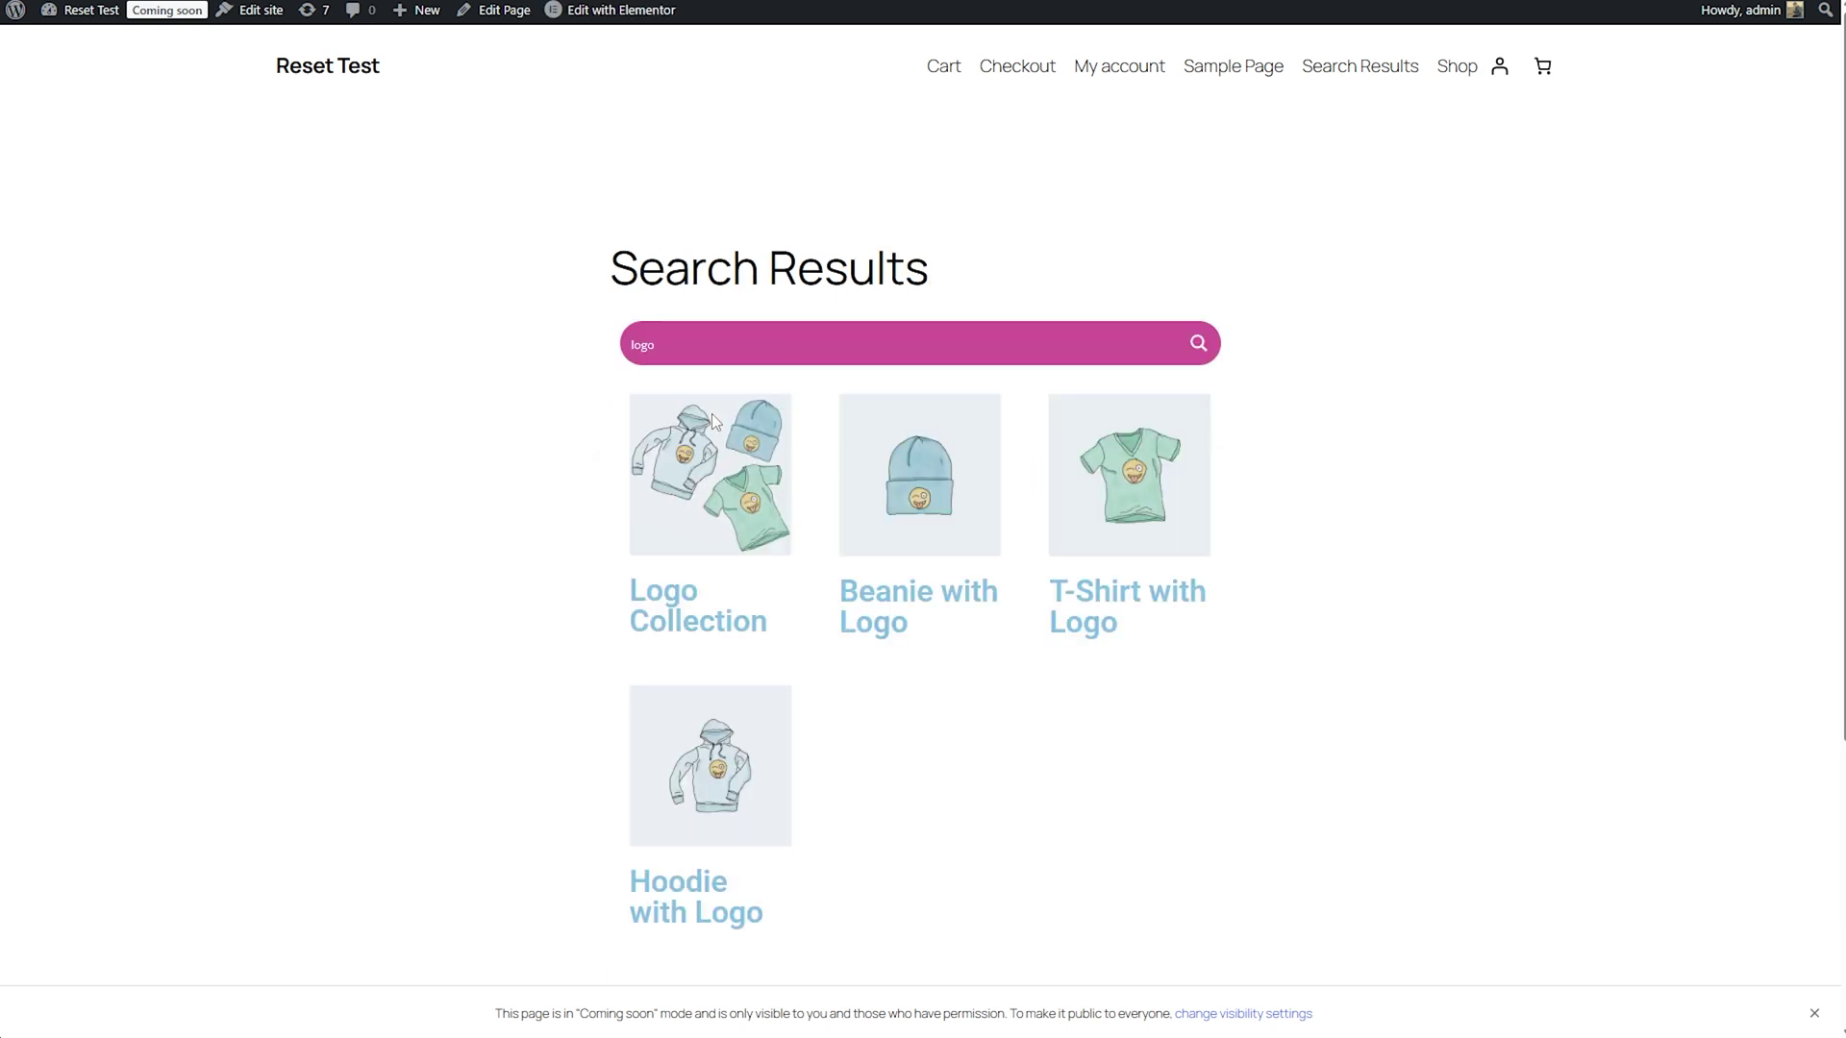
- Replace the results page query with 'bea' to live-filter down to two beanies
click(691, 348)
key(ctrl+a)
text(bea)
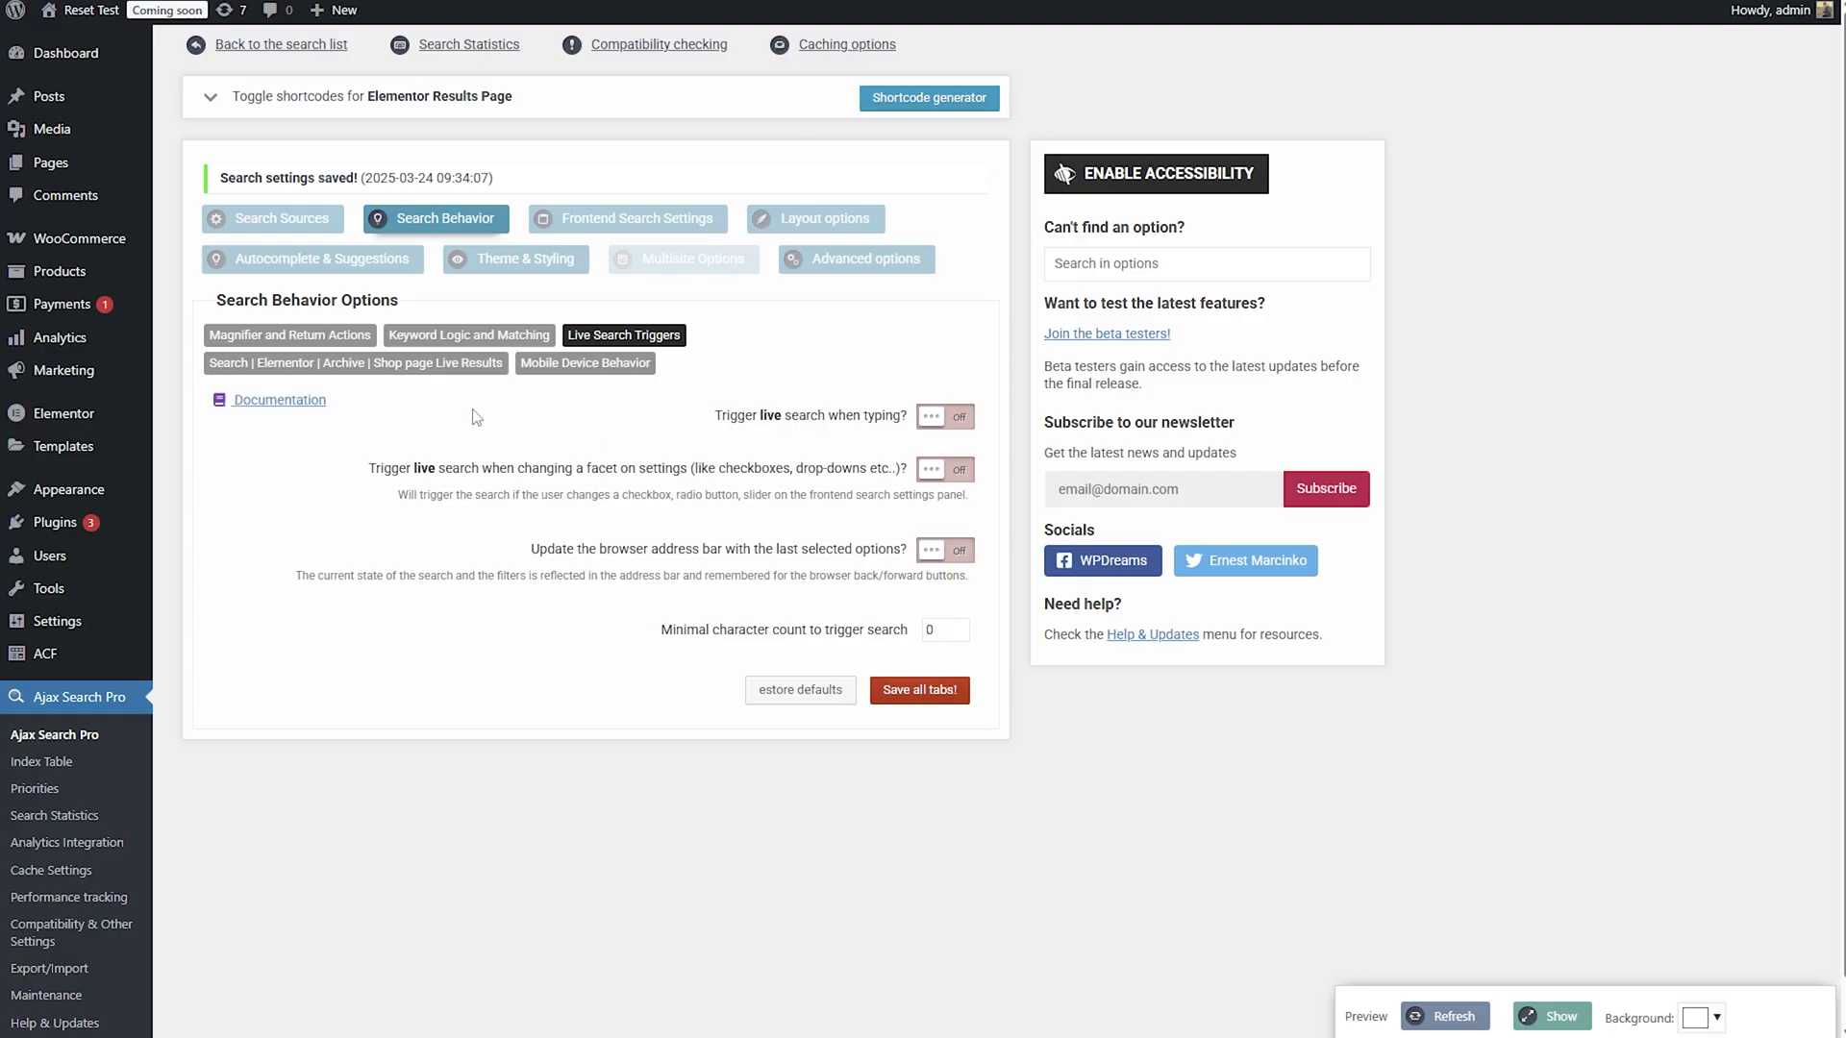
- In the 'Search | Elementor | Archive | Shop page Live Results' sub-tab, highlight the typing and facet-change triggers
click(257, 365)
scroll(885, 487, down, 7)
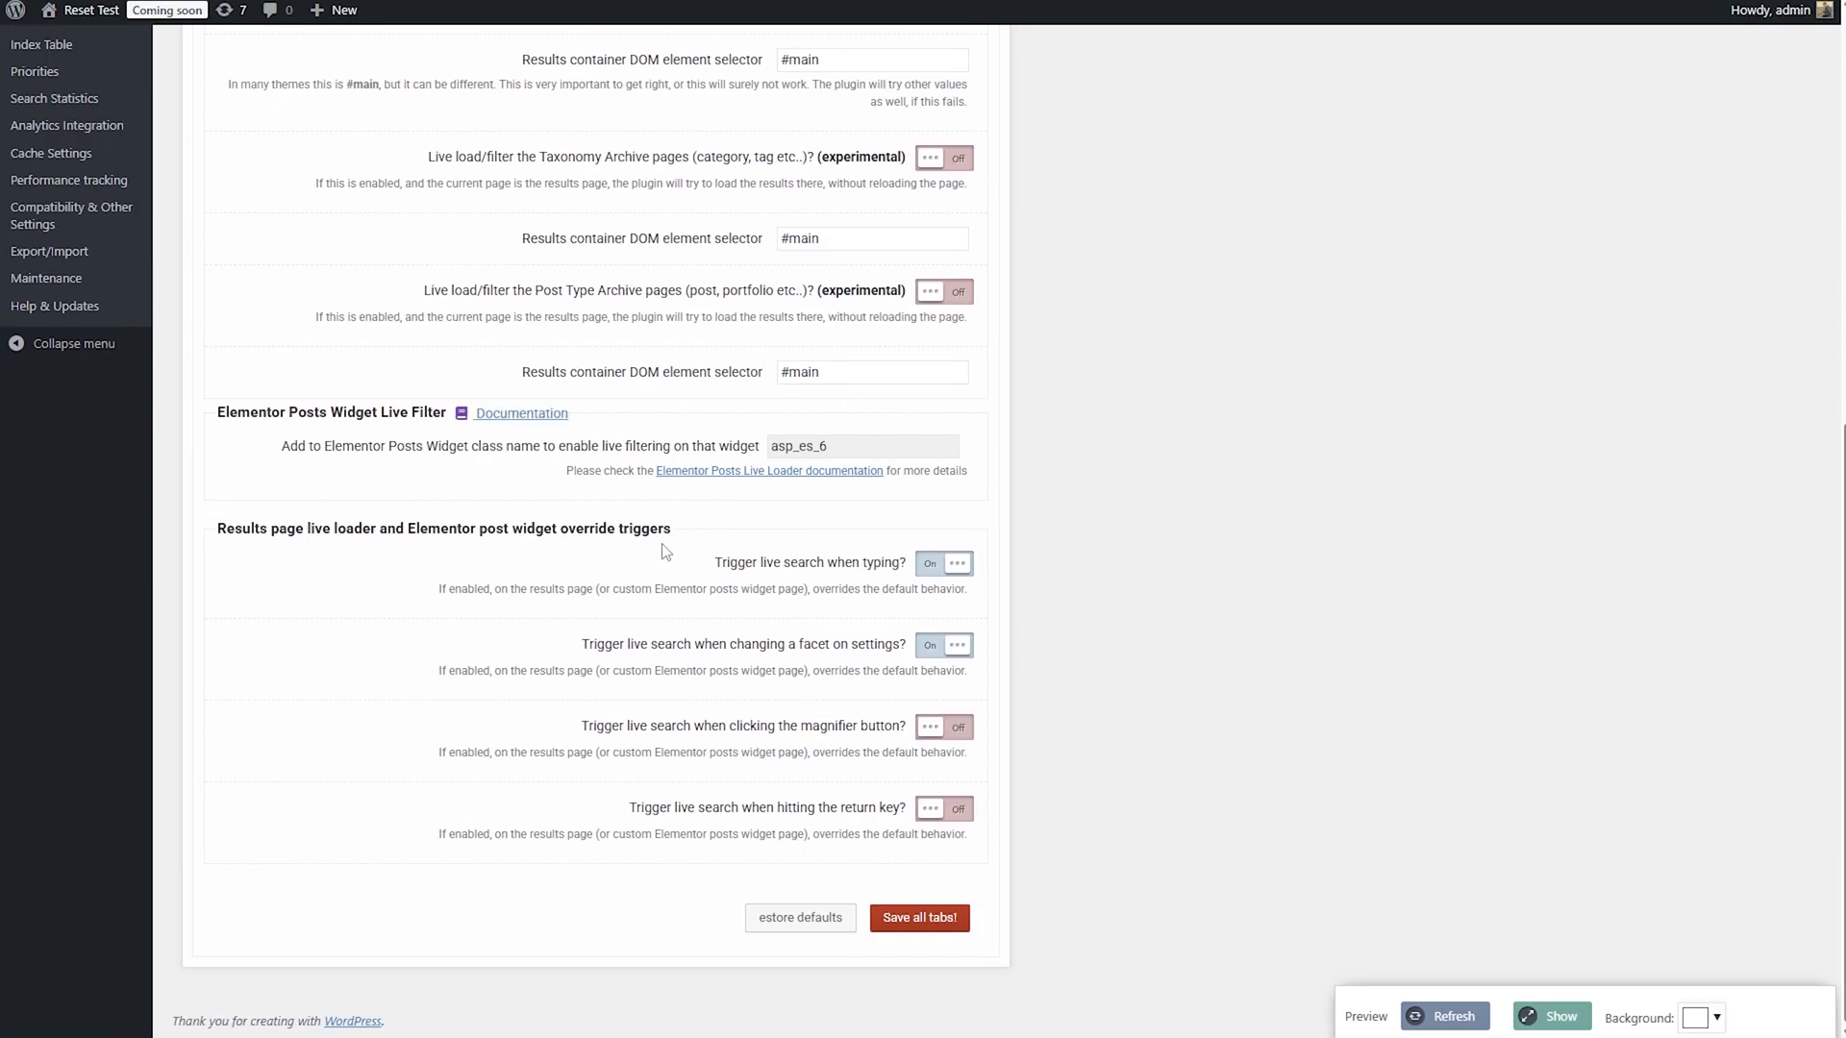
drag(713, 563, 908, 568)
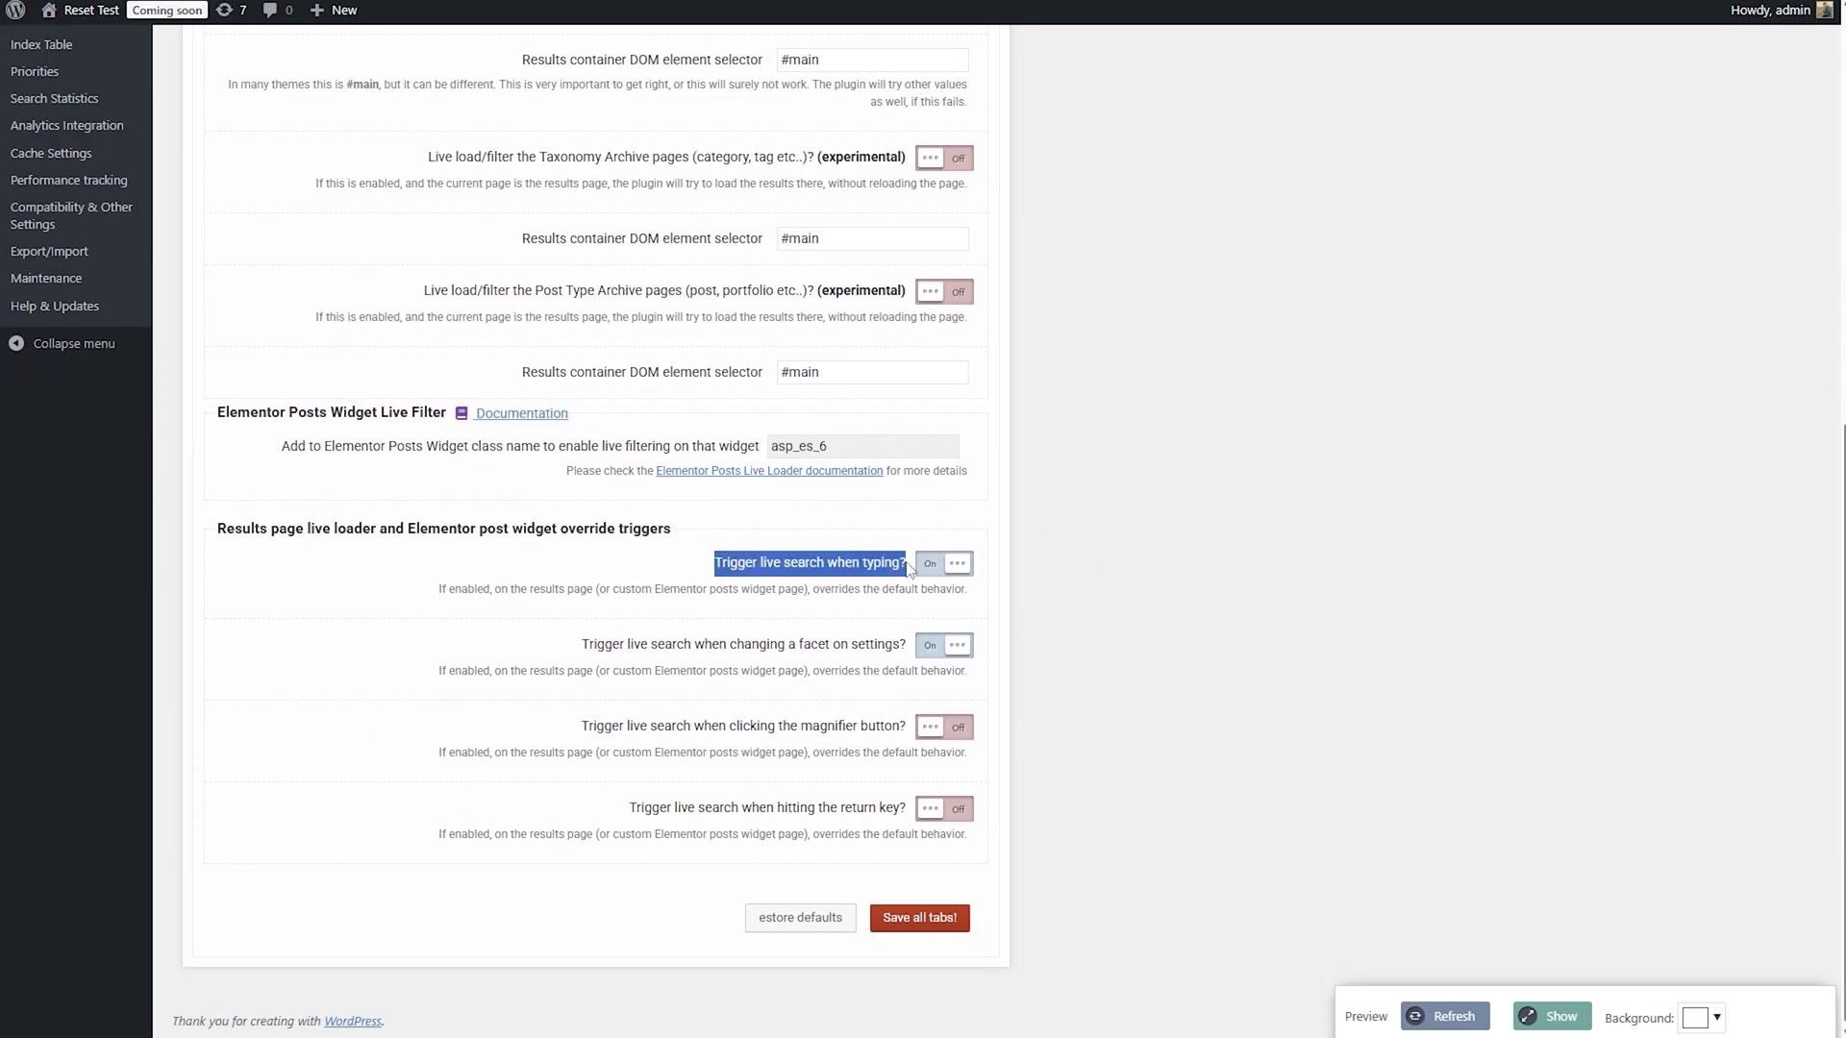
click(1199, 637)
drag(582, 650, 913, 654)
click(1152, 642)
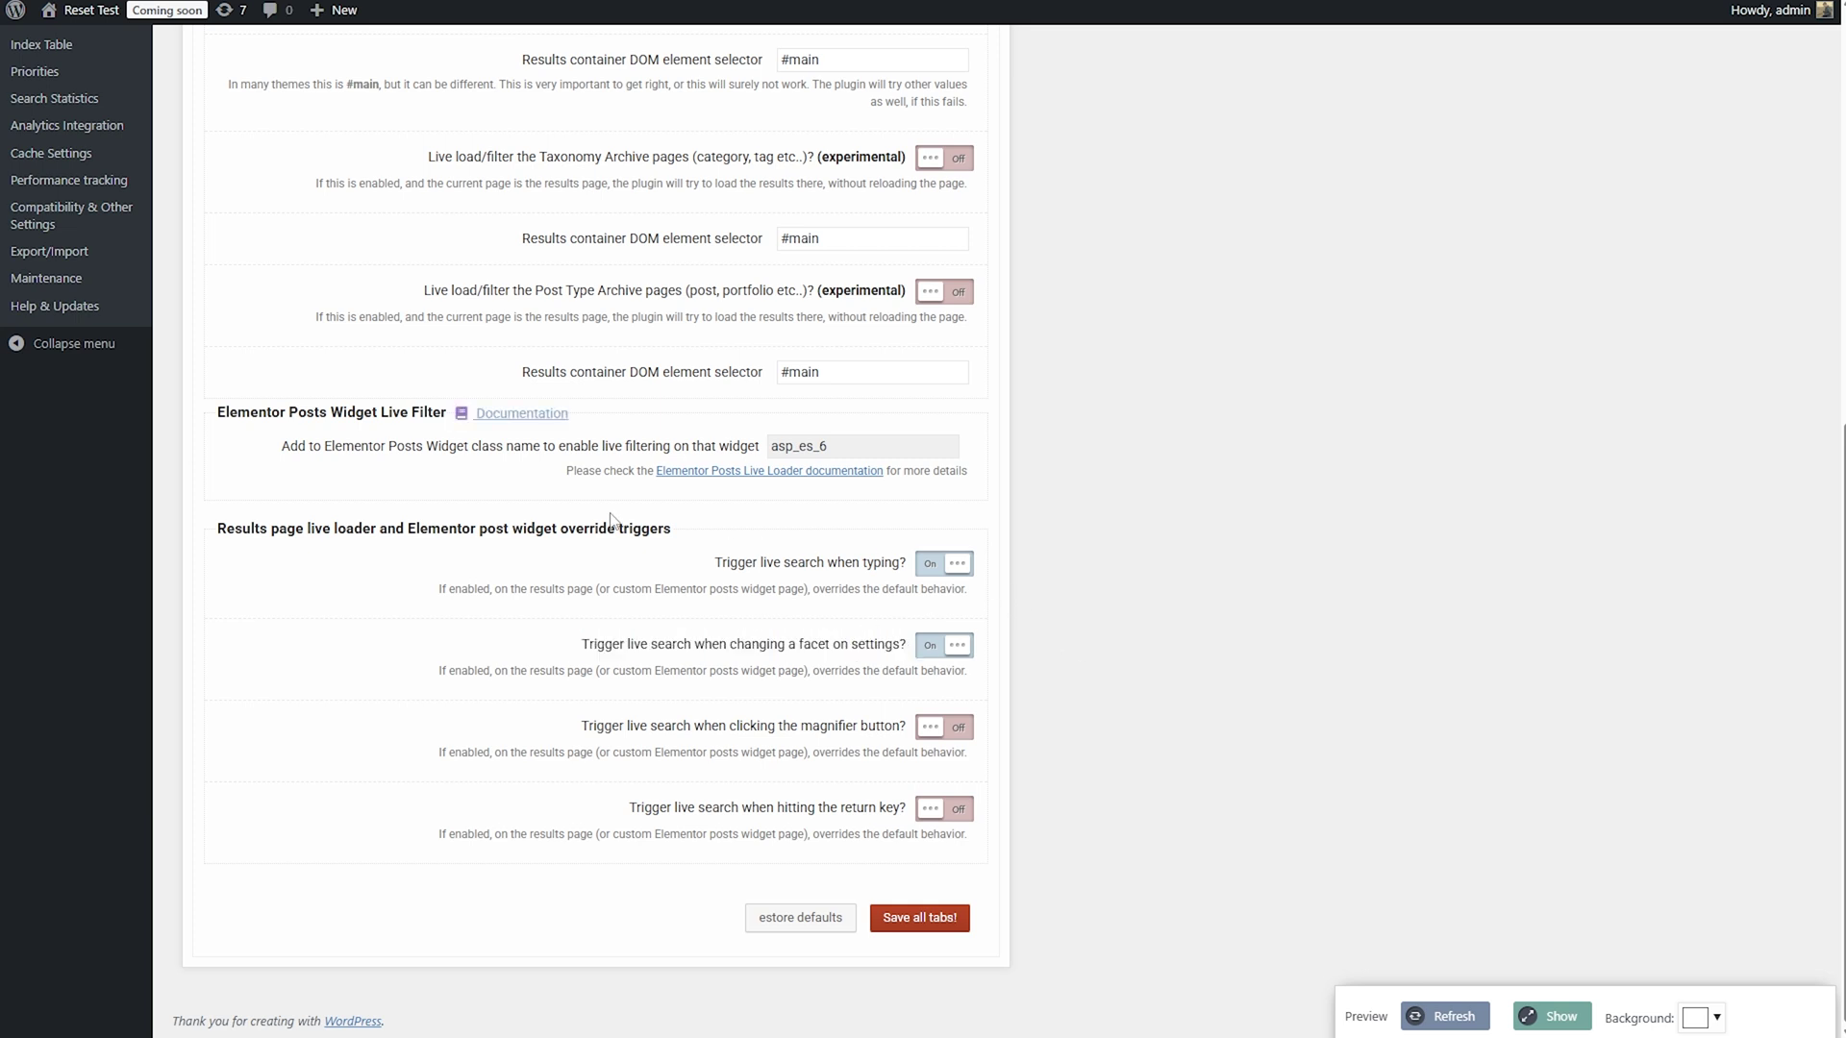
- Highlight the Elementor override triggers heading and its trigger options
drag(210, 534, 681, 544)
click(709, 555)
drag(395, 531, 682, 543)
click(733, 543)
drag(989, 671, 1127, 638)
click(1127, 635)
scroll(1161, 596, up, 15)
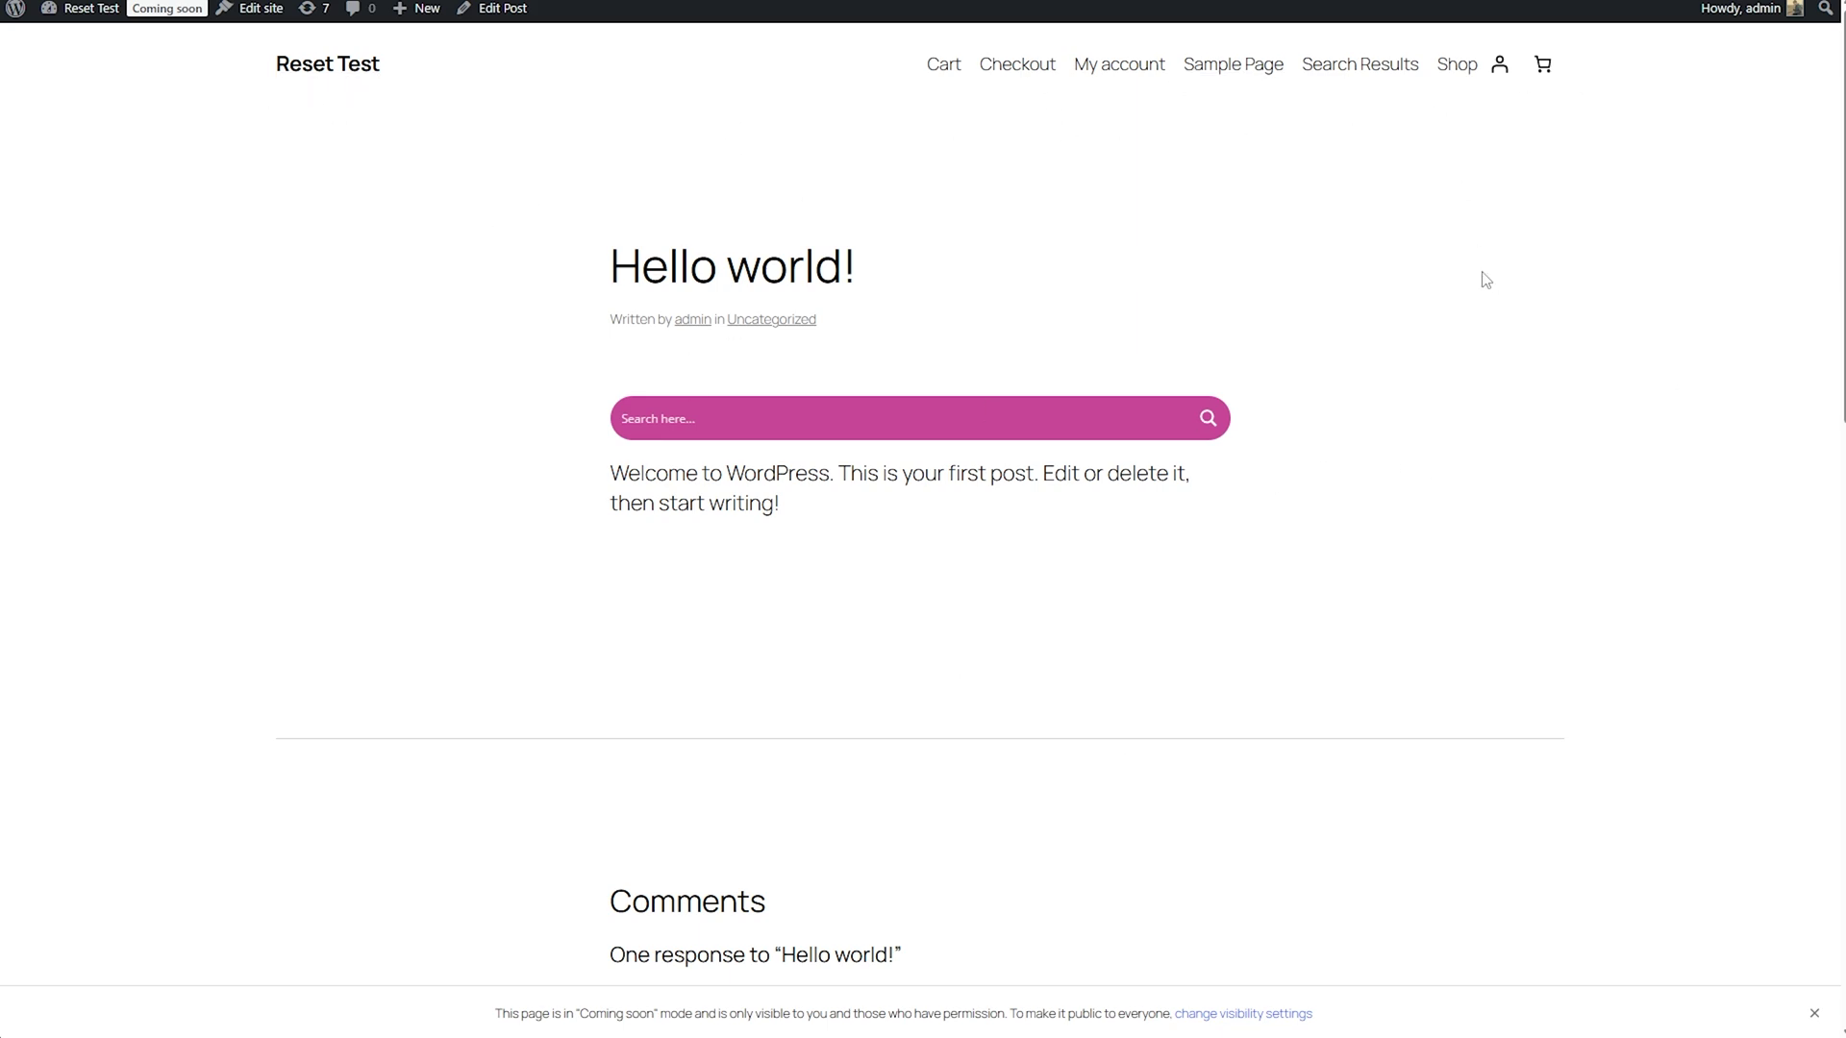
scroll(1048, 606, down, 10)
scroll(1047, 585, up, 10)
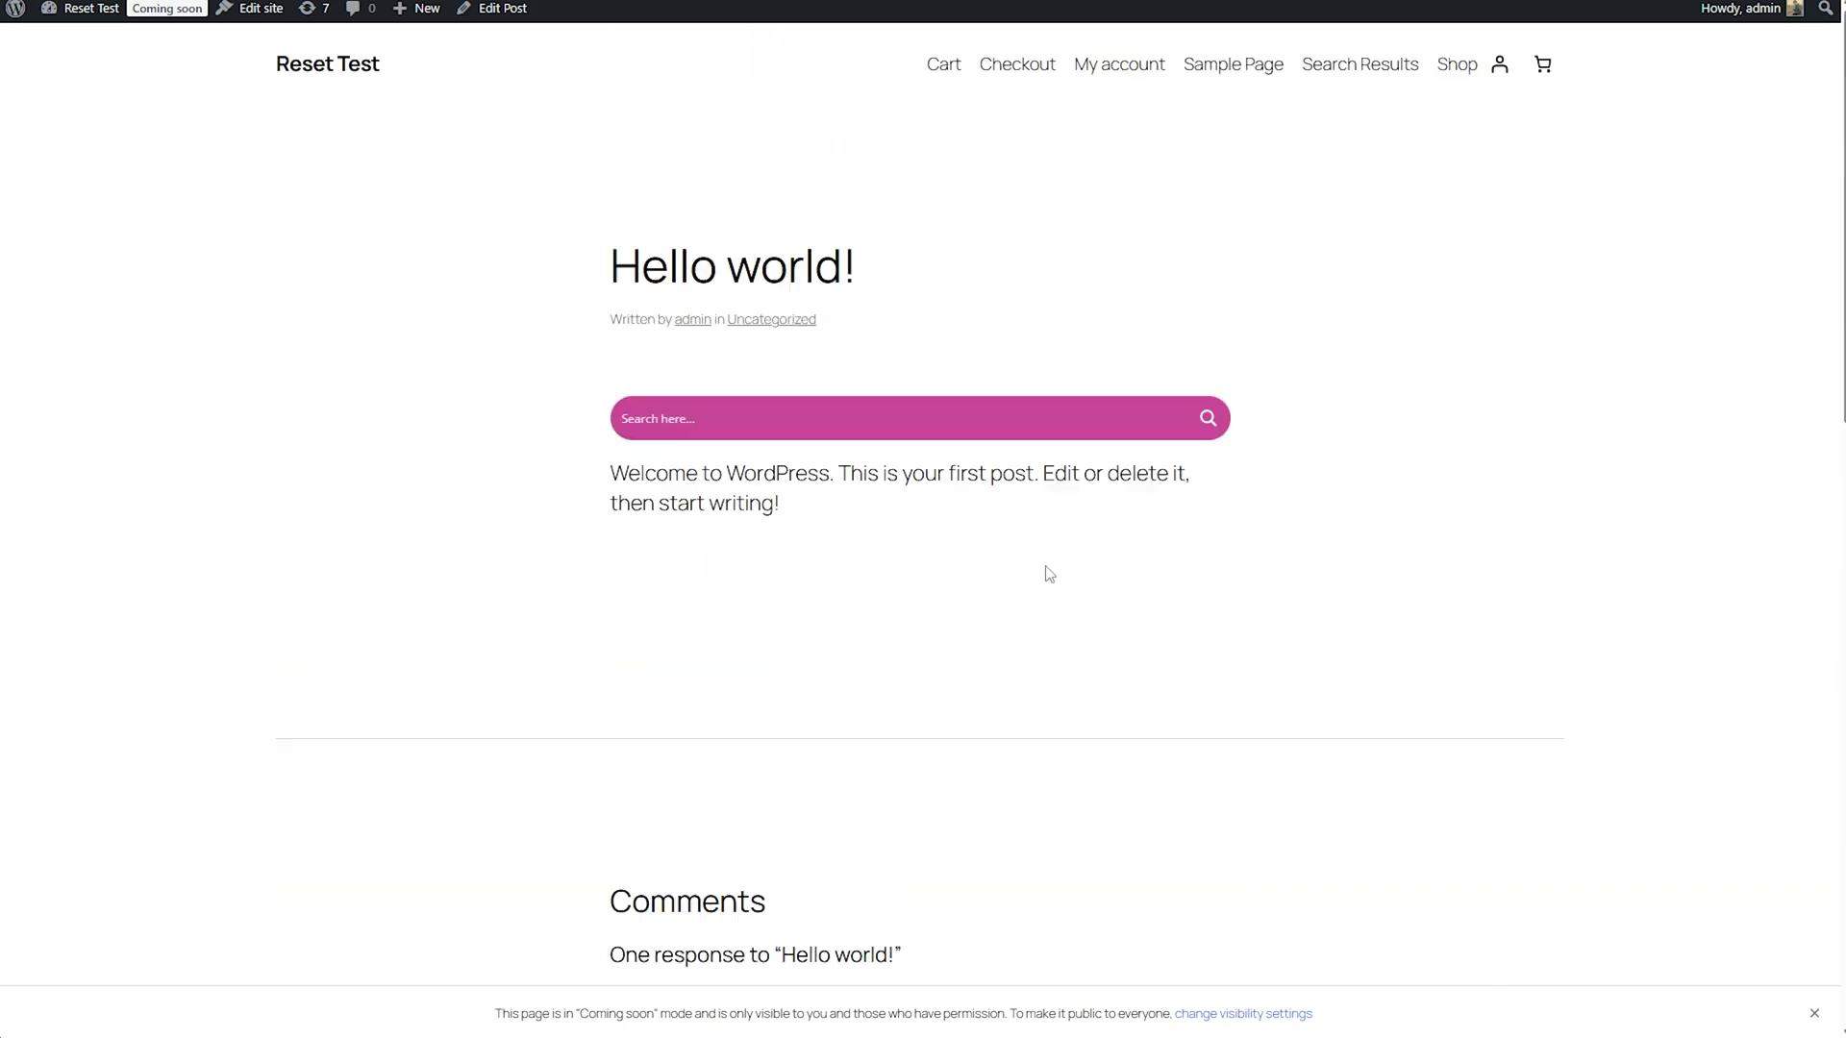